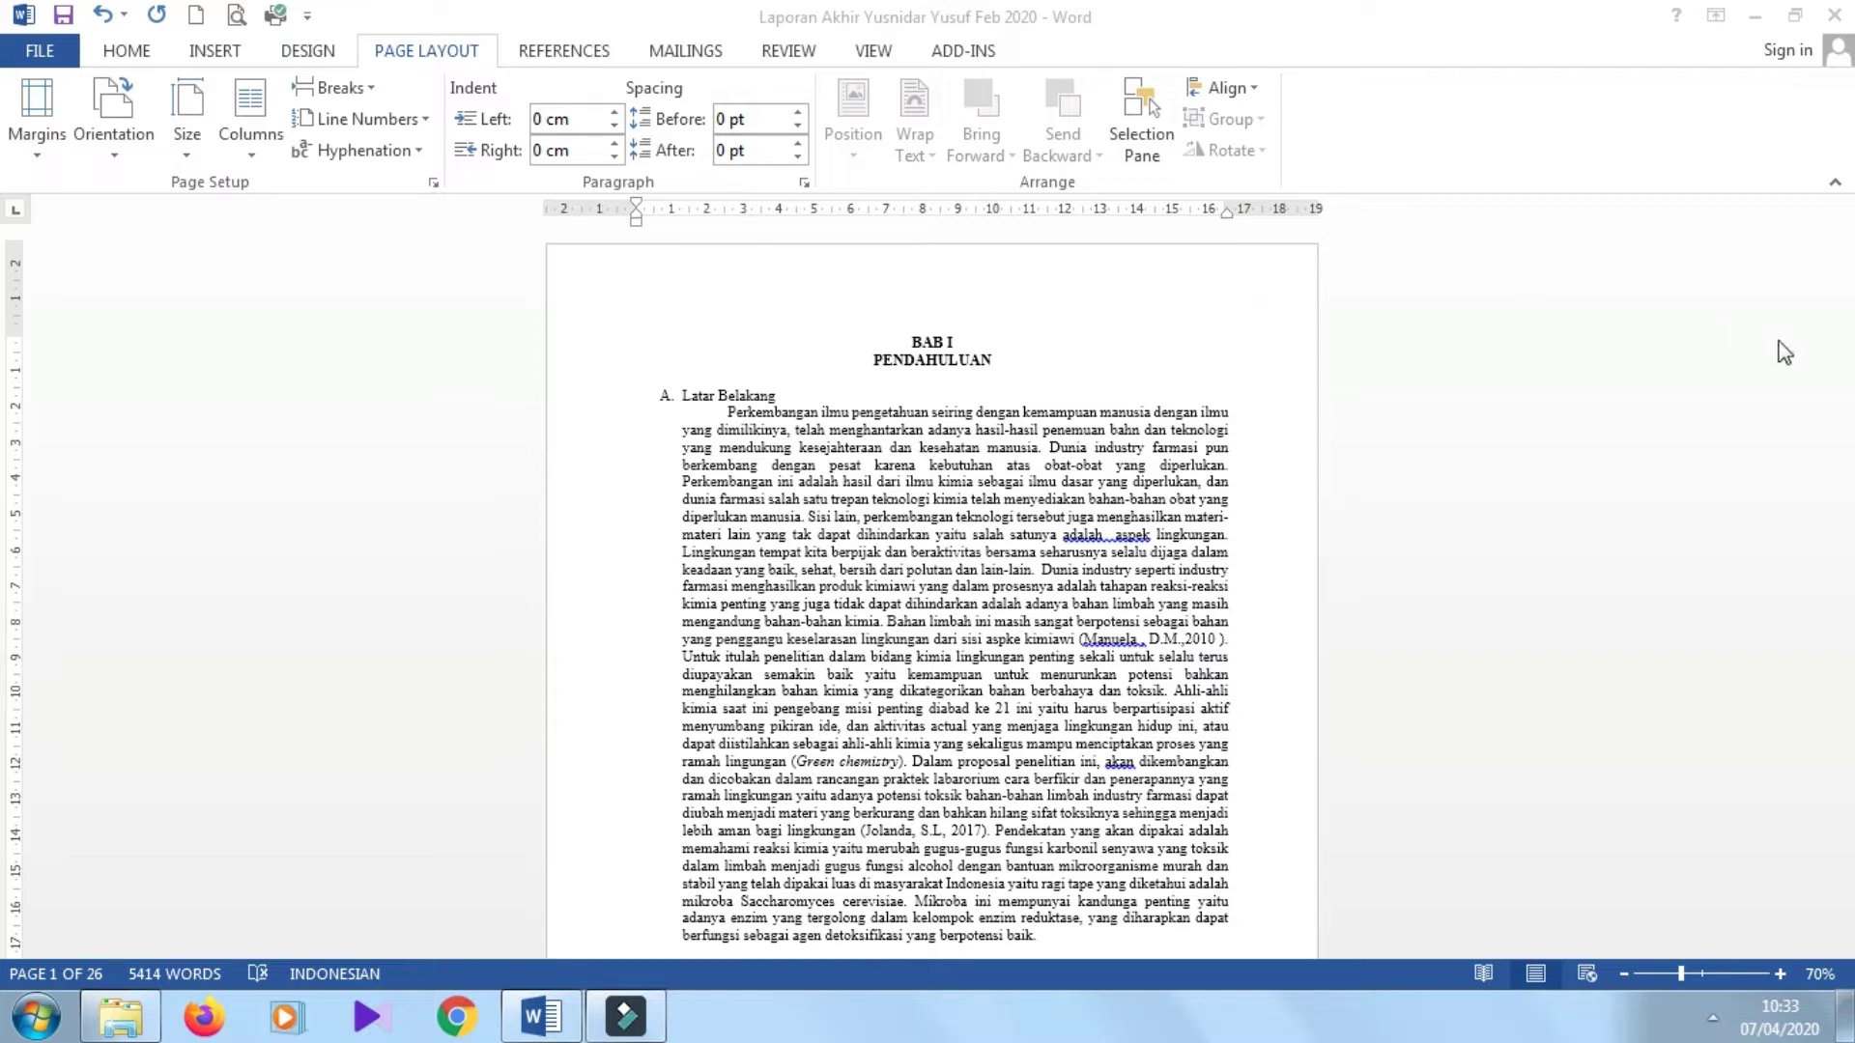
- Examine the report's chapter headings from BAB I PENDAHULUAN through BAB II TINJAUAN PUSTAKA to BAB III METODE PENELITIAN
{"action": "left_click", "coordinate": [1365, 522]}
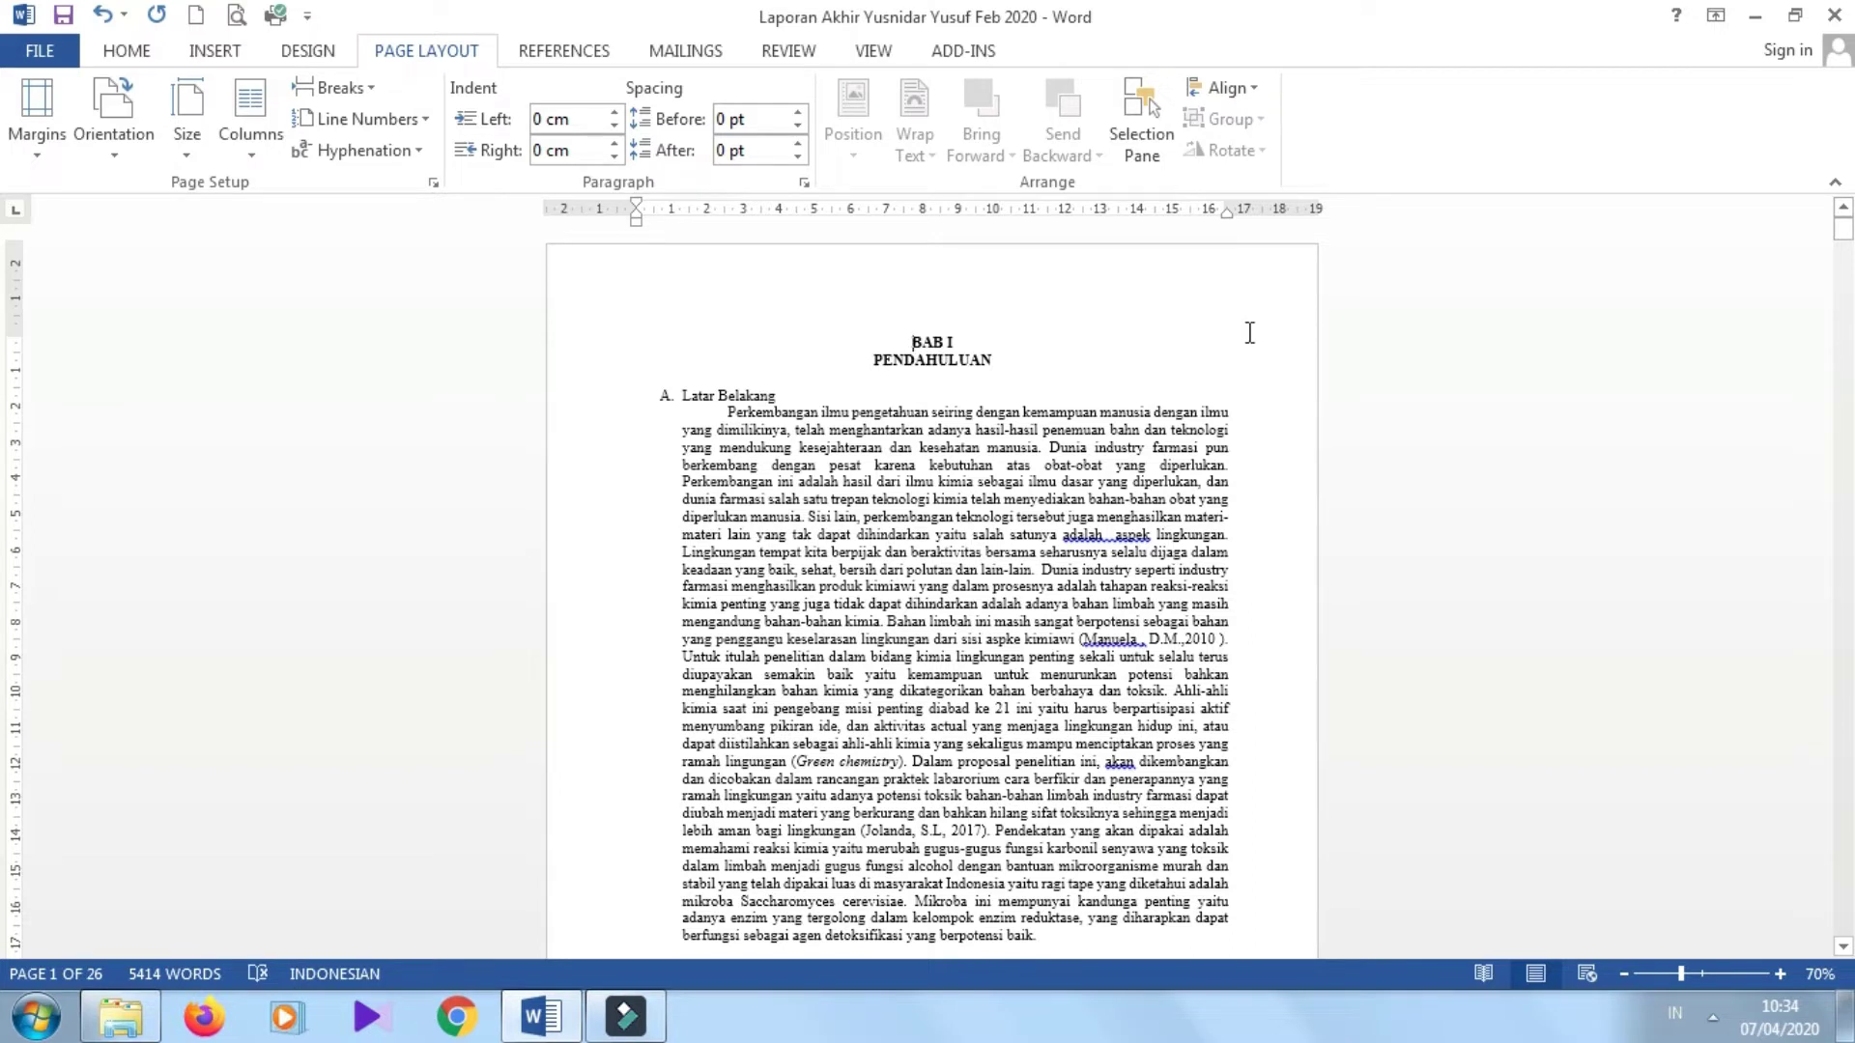
{"action": "left_click", "coordinate": [1002, 362]}
{"action": "left_click_drag", "start_coordinate": [1002, 361], "coordinate": [911, 344]}
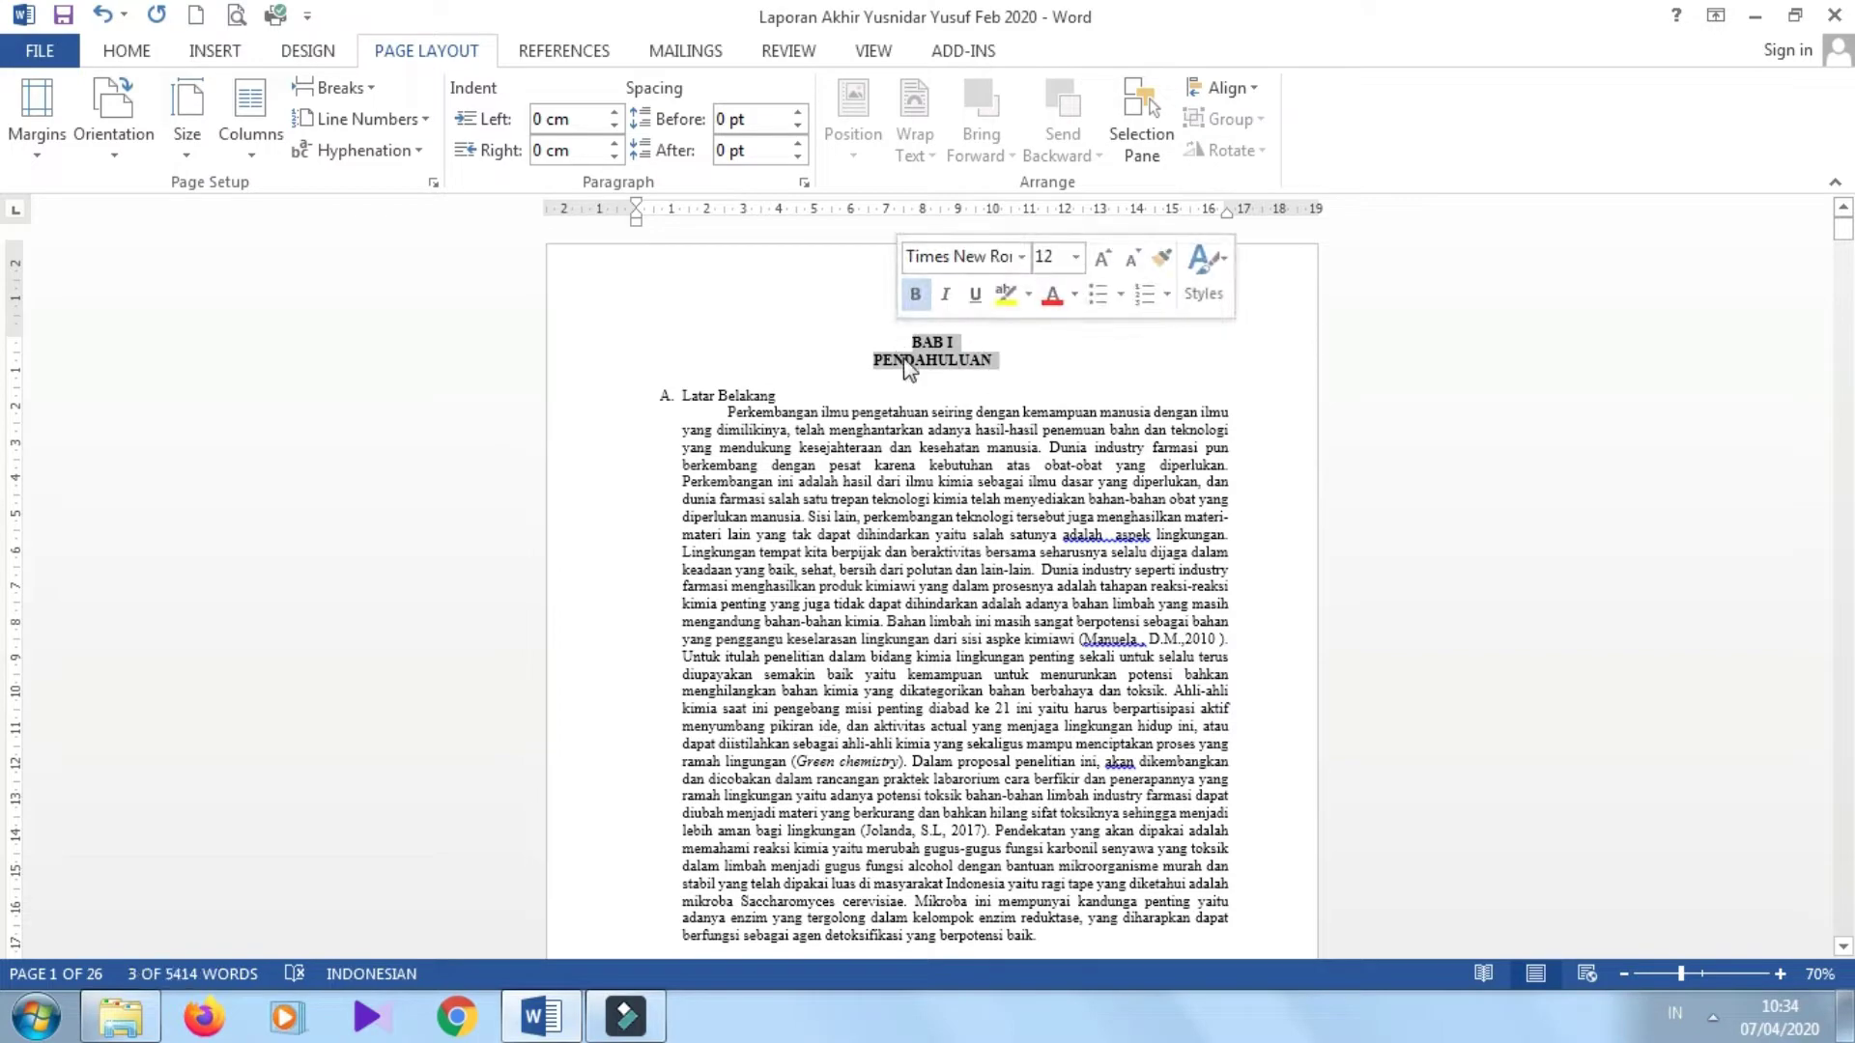
{"action": "scroll", "coordinate": [908, 367], "scroll_direction": "down", "scroll_amount": 20}
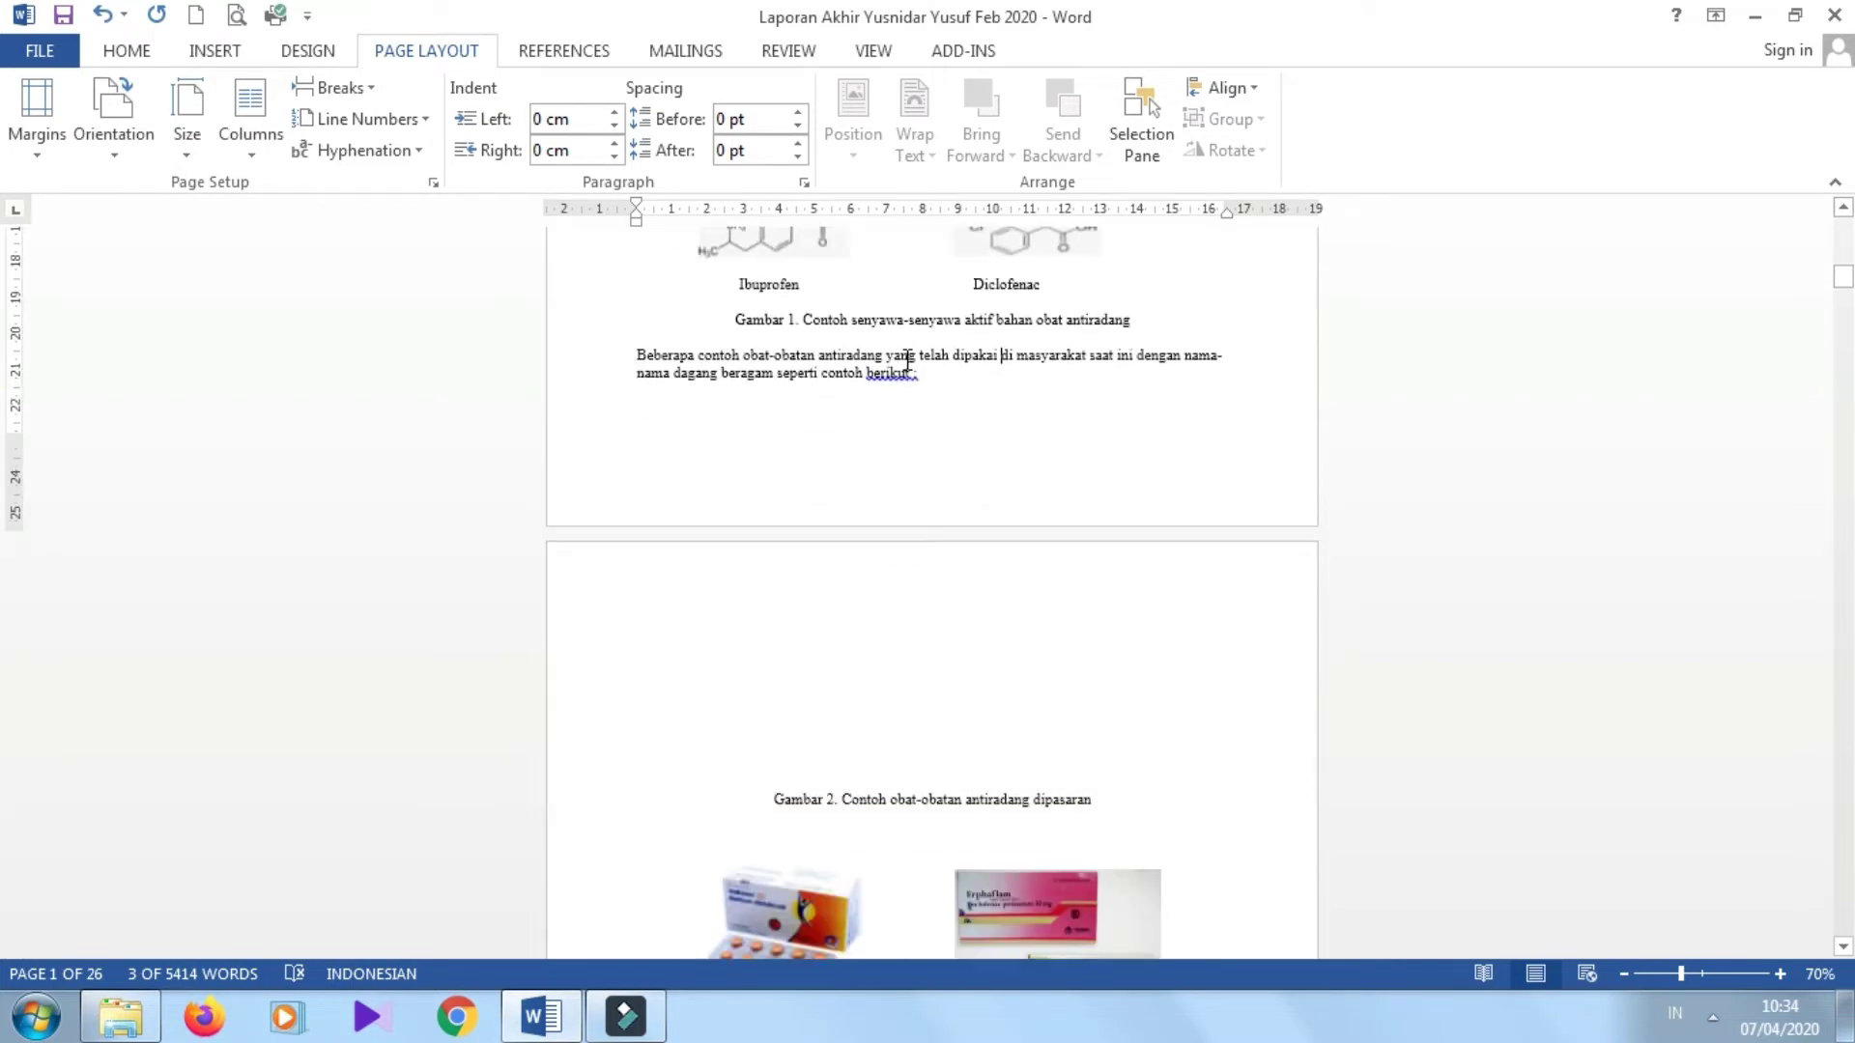
{"action": "key", "text": "Page_Up"}
{"action": "key", "text": "Page_Up"}
{"action": "key", "text": "Page_Up"}
{"action": "key", "text": "Page_Up"}
{"action": "key", "text": "Page_Down"}
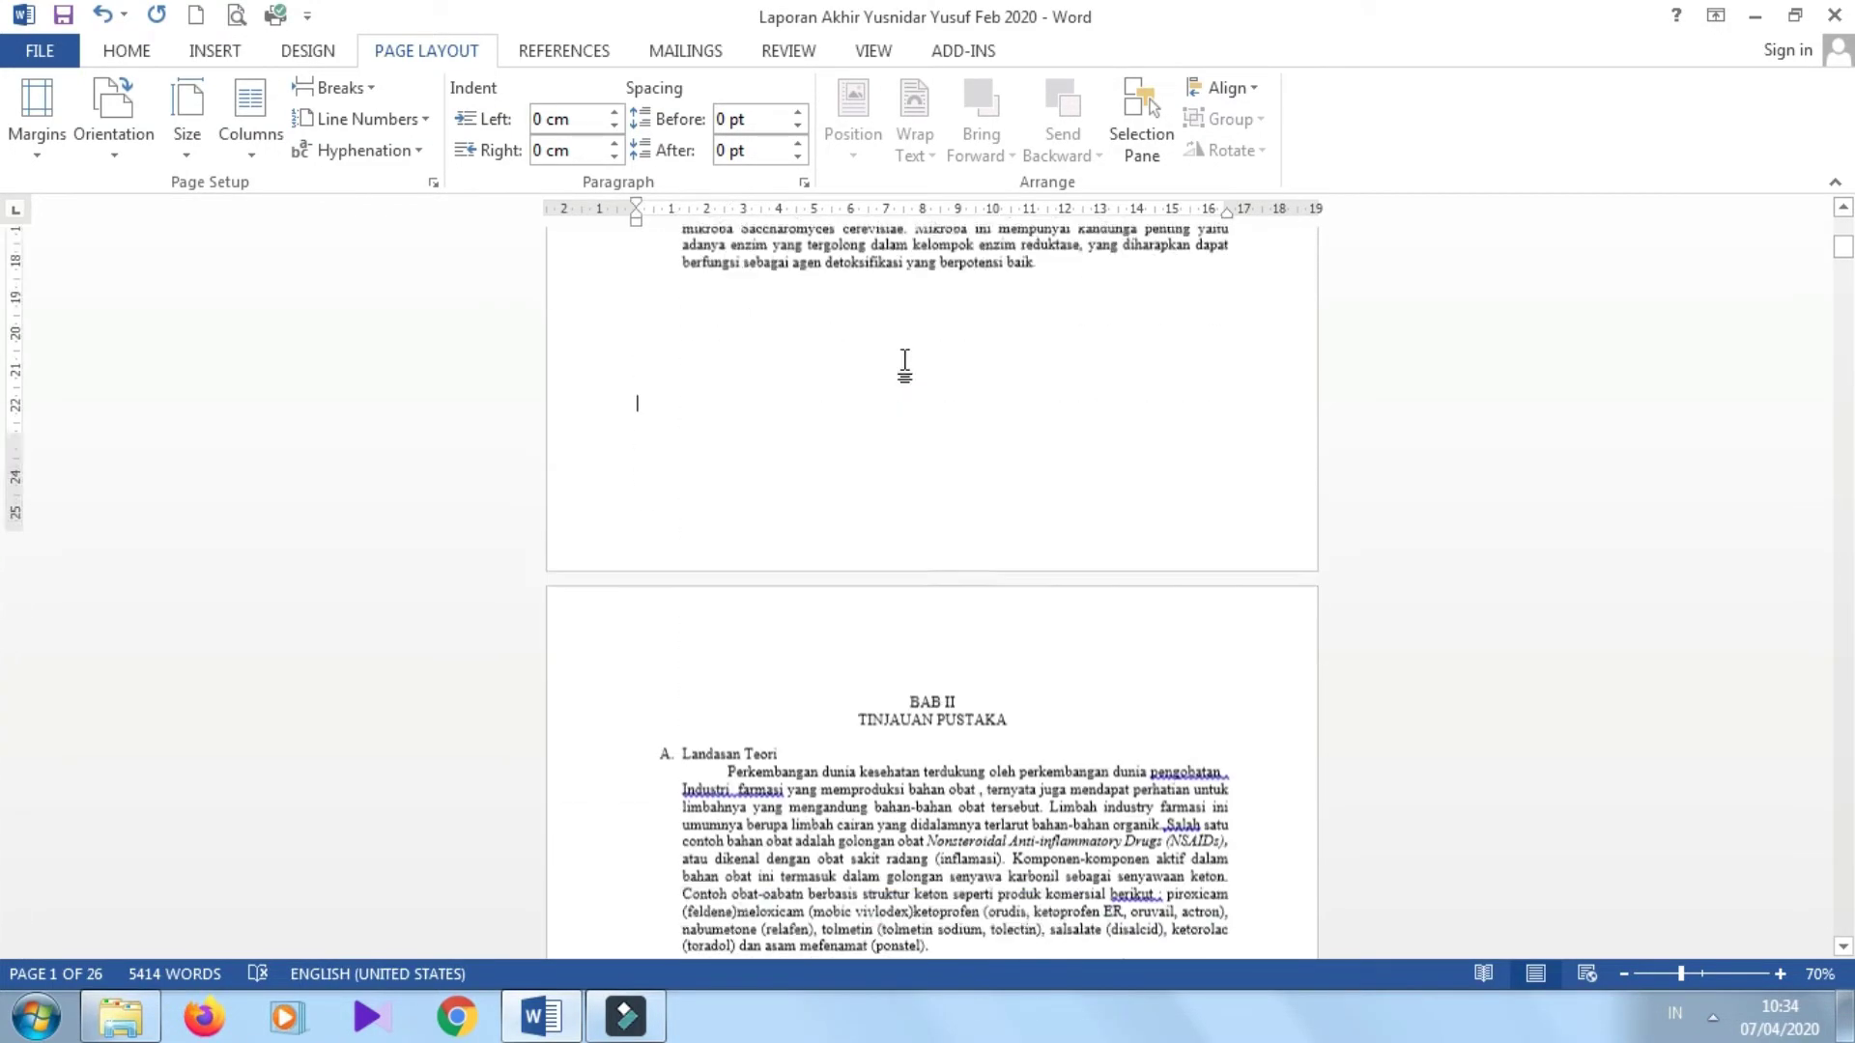
{"action": "scroll", "coordinate": [904, 364], "scroll_direction": "down", "scroll_amount": 7}
{"action": "left_click", "coordinate": [1025, 389]}
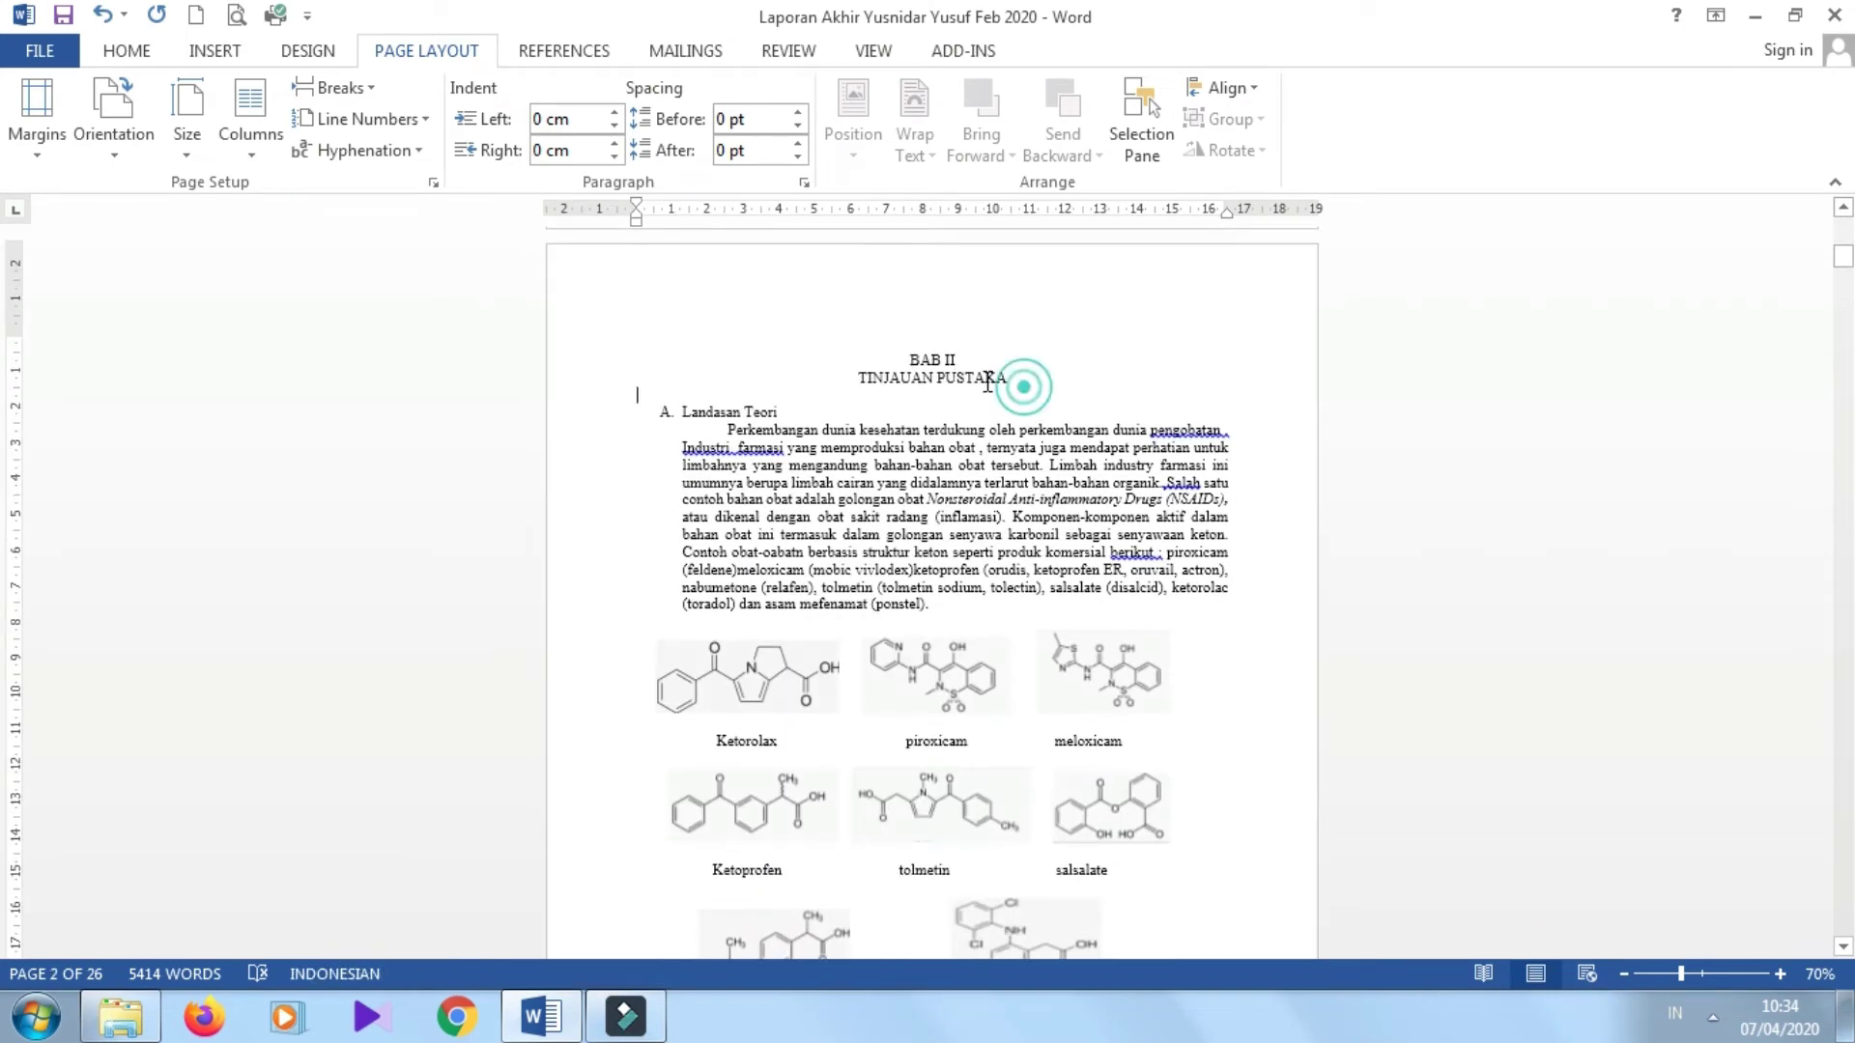
{"action": "left_click_drag", "start_coordinate": [1025, 388], "coordinate": [894, 356]}
{"action": "key", "text": "Page_Down"}
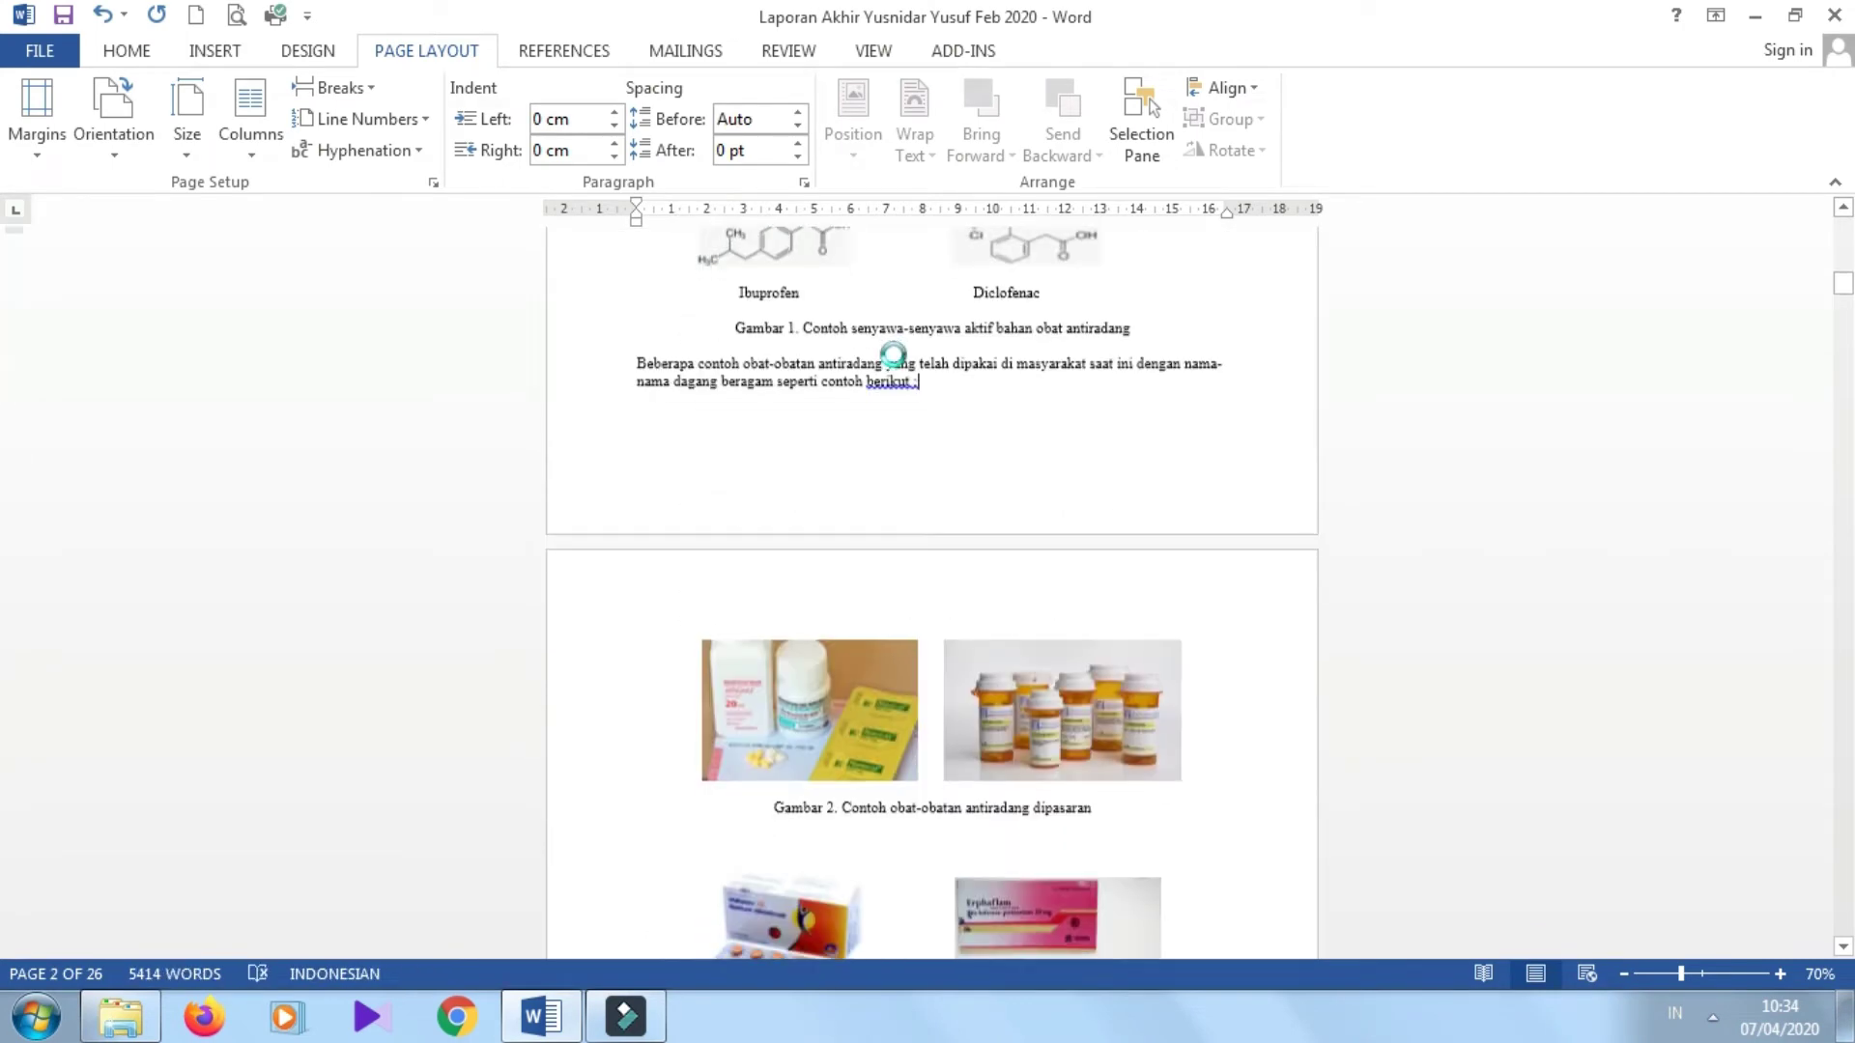
{"action": "key", "text": "Page_Down"}
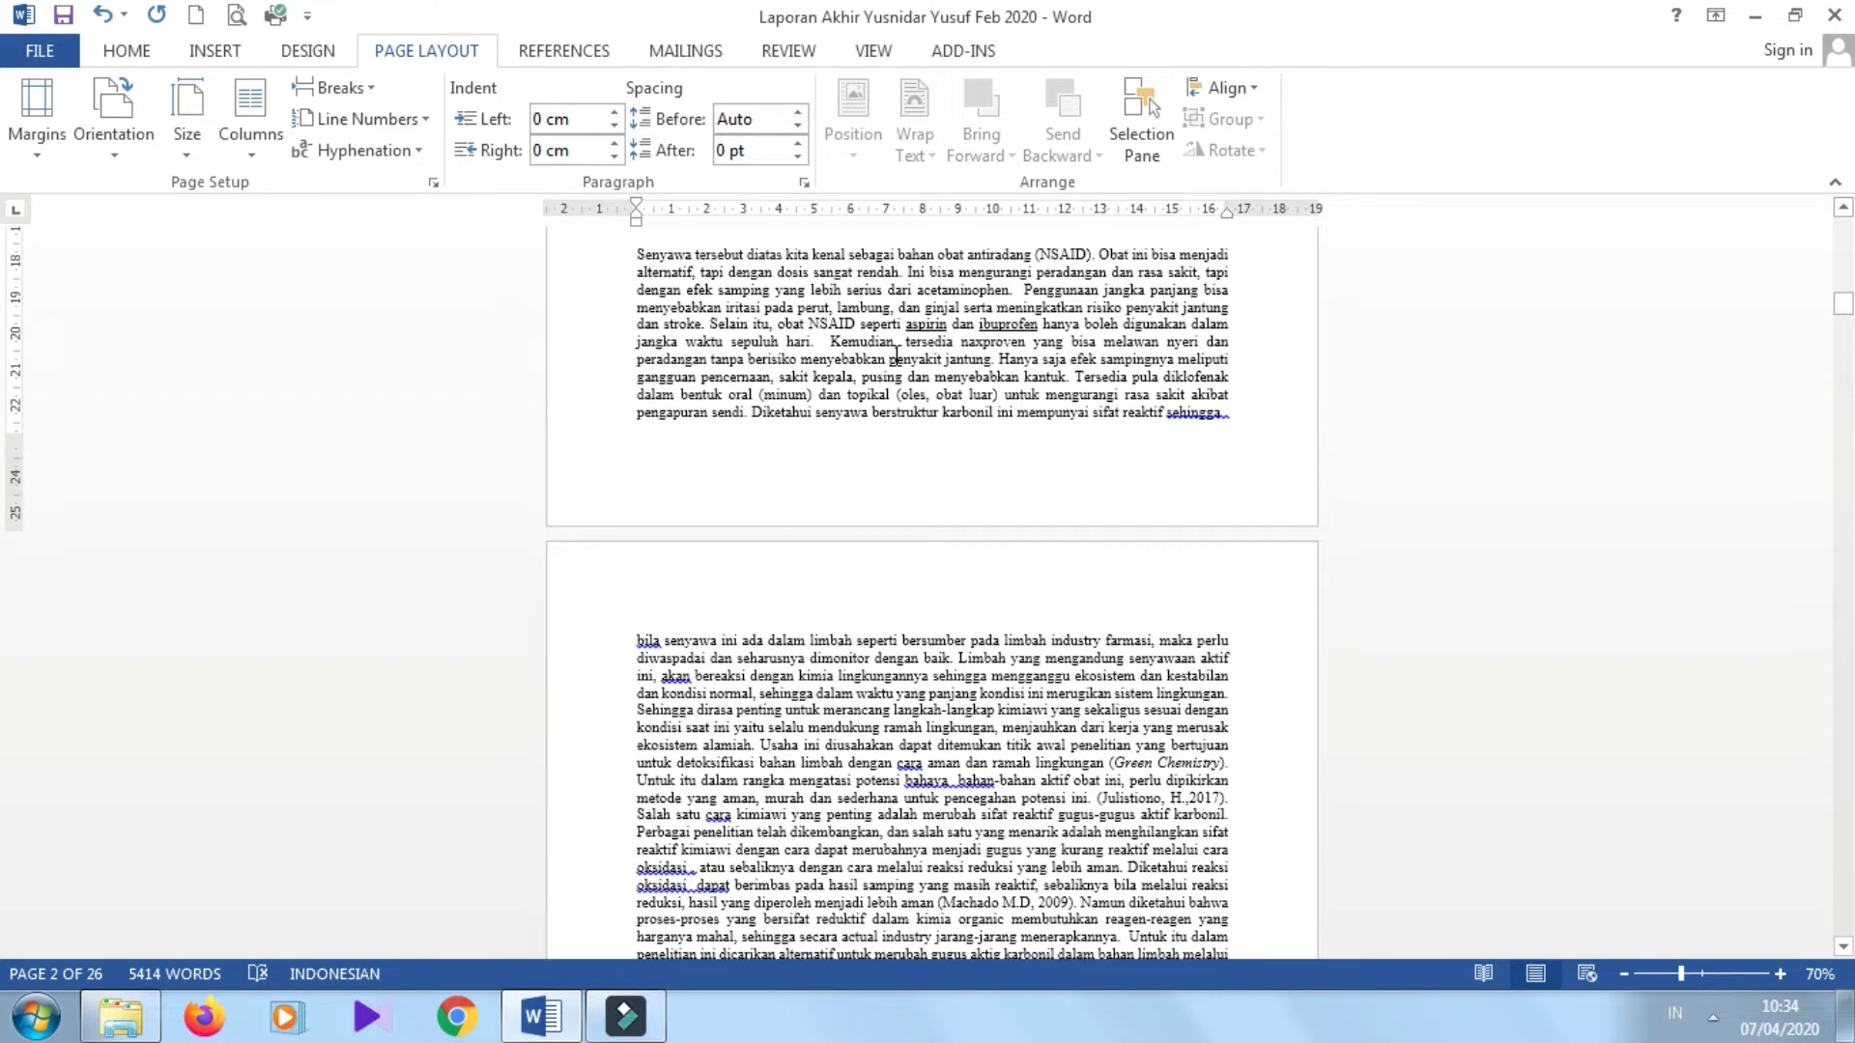
{"action": "key", "text": "Page_Down"}
{"action": "key", "text": "Page_Down"}
{"action": "key", "text": "Page_Down"}
{"action": "key", "text": "Page_Down"}
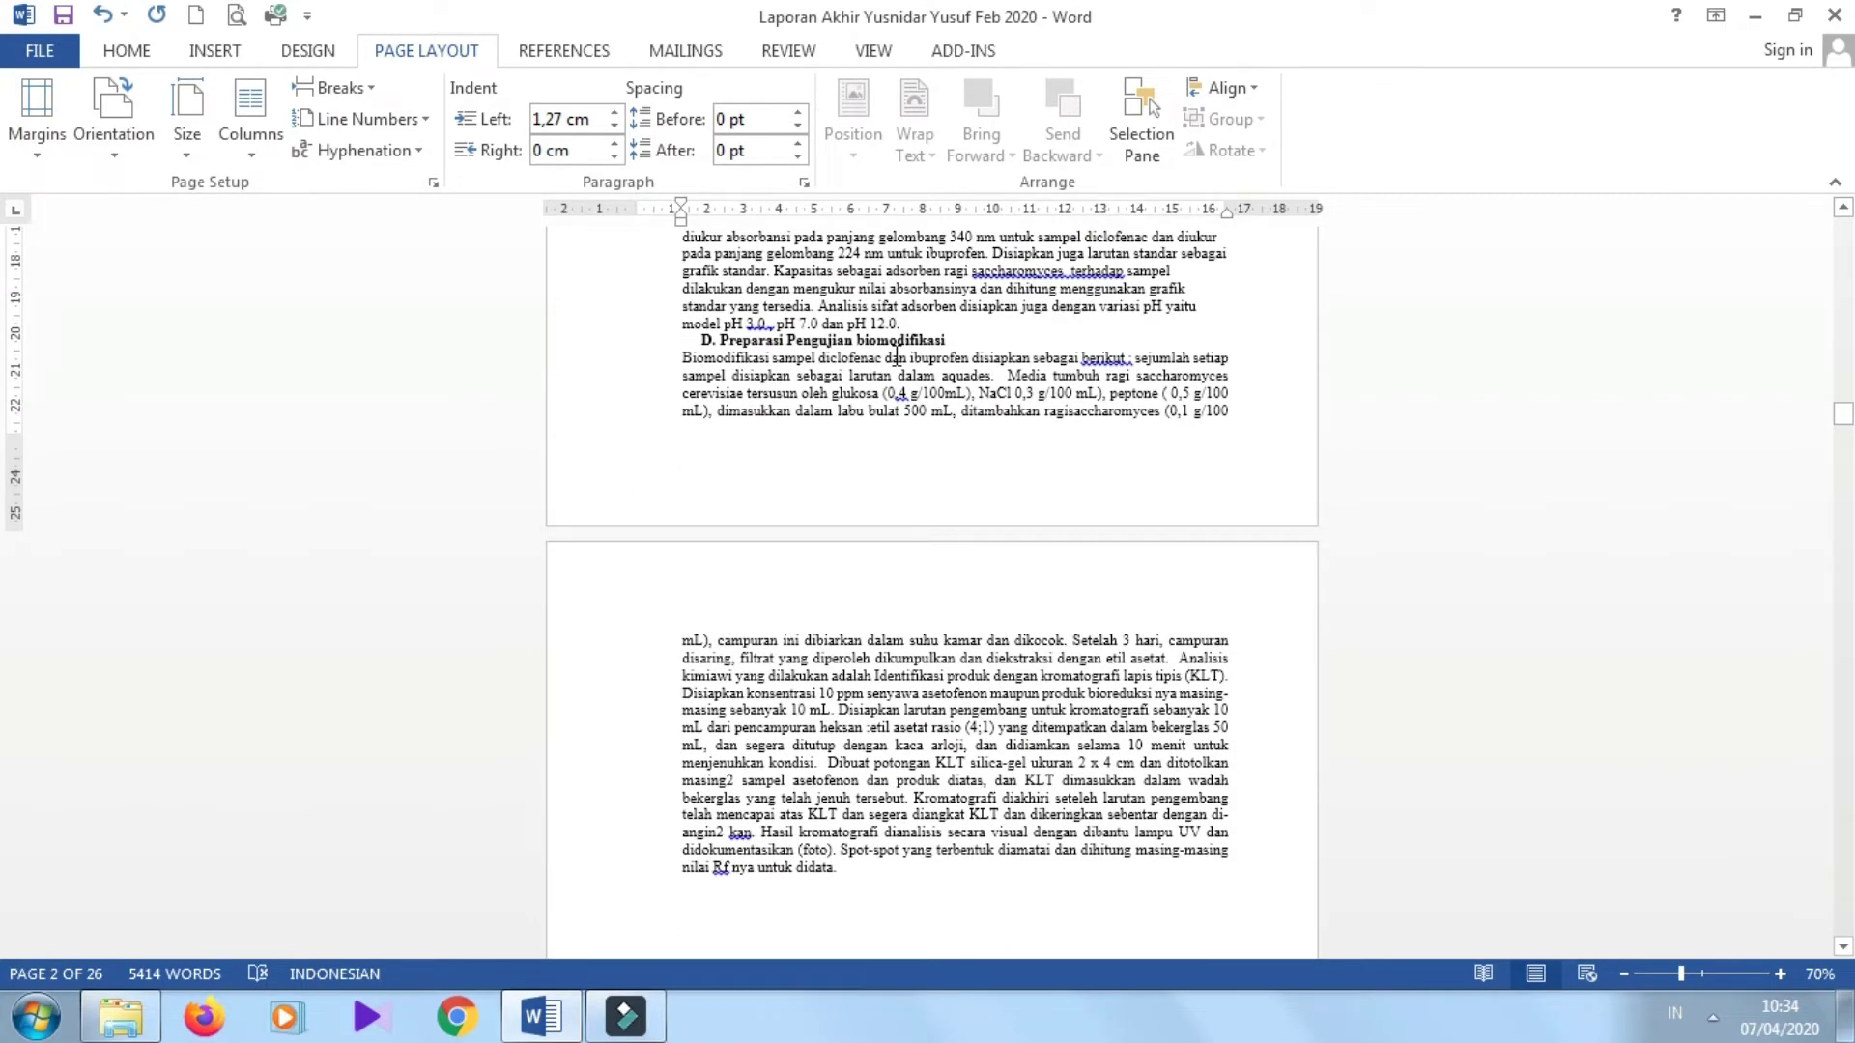
{"action": "key", "text": "Page_Down"}
{"action": "left_click", "coordinate": [897, 356]}
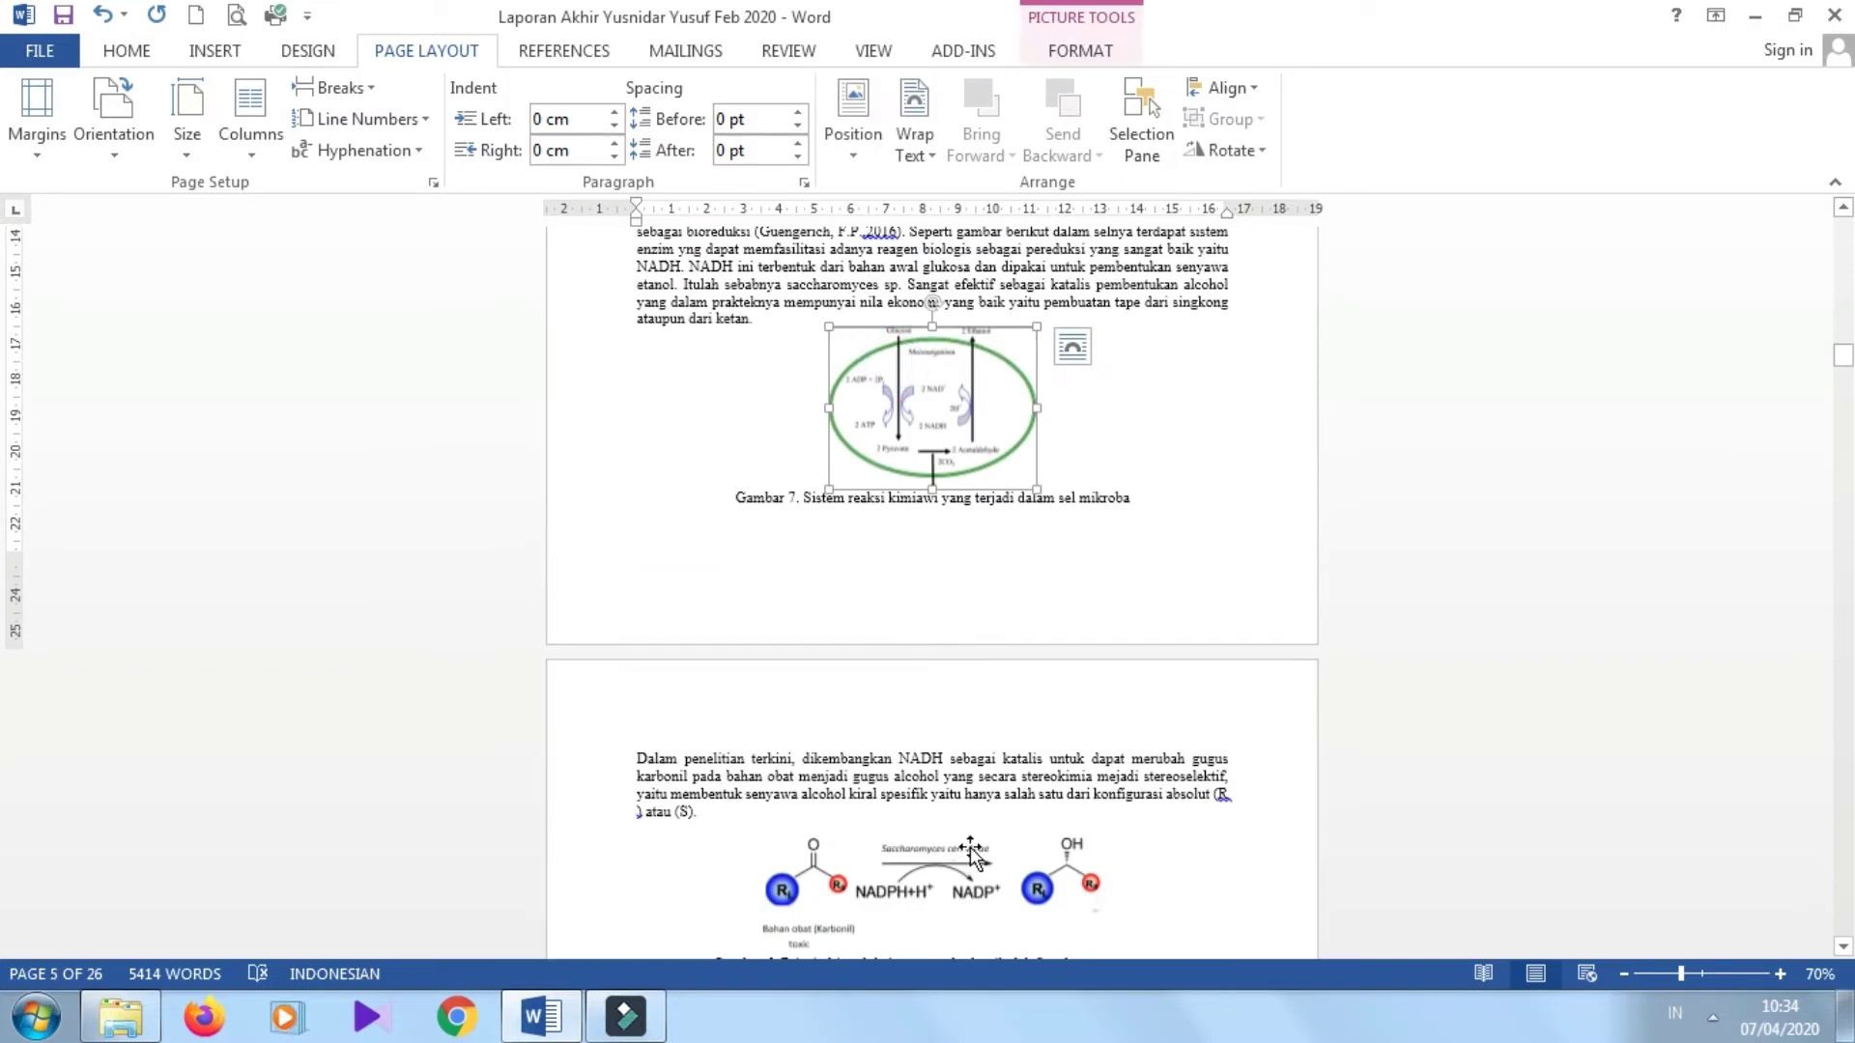
{"action": "left_click", "coordinate": [978, 751]}
{"action": "key", "text": "Page_Down"}
{"action": "key", "text": "Page_Down"}
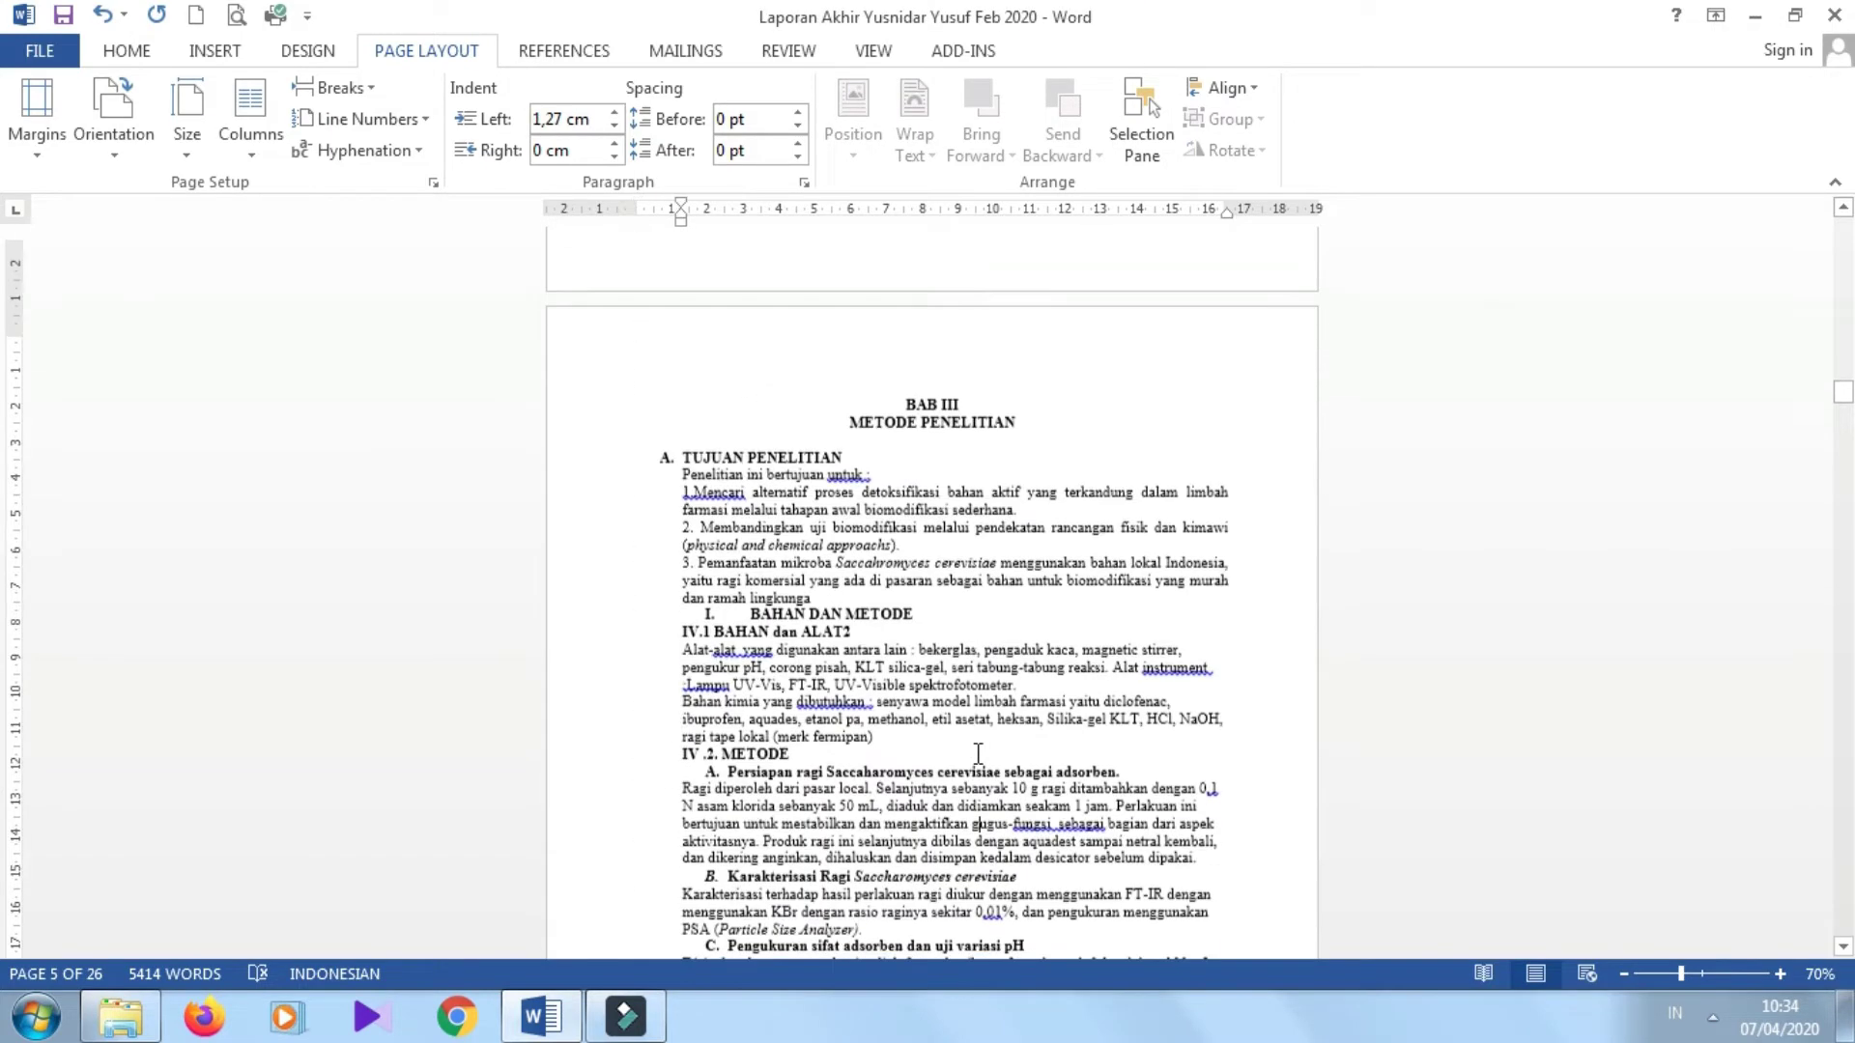
{"action": "left_click_drag", "start_coordinate": [1047, 365], "coordinate": [900, 346]}
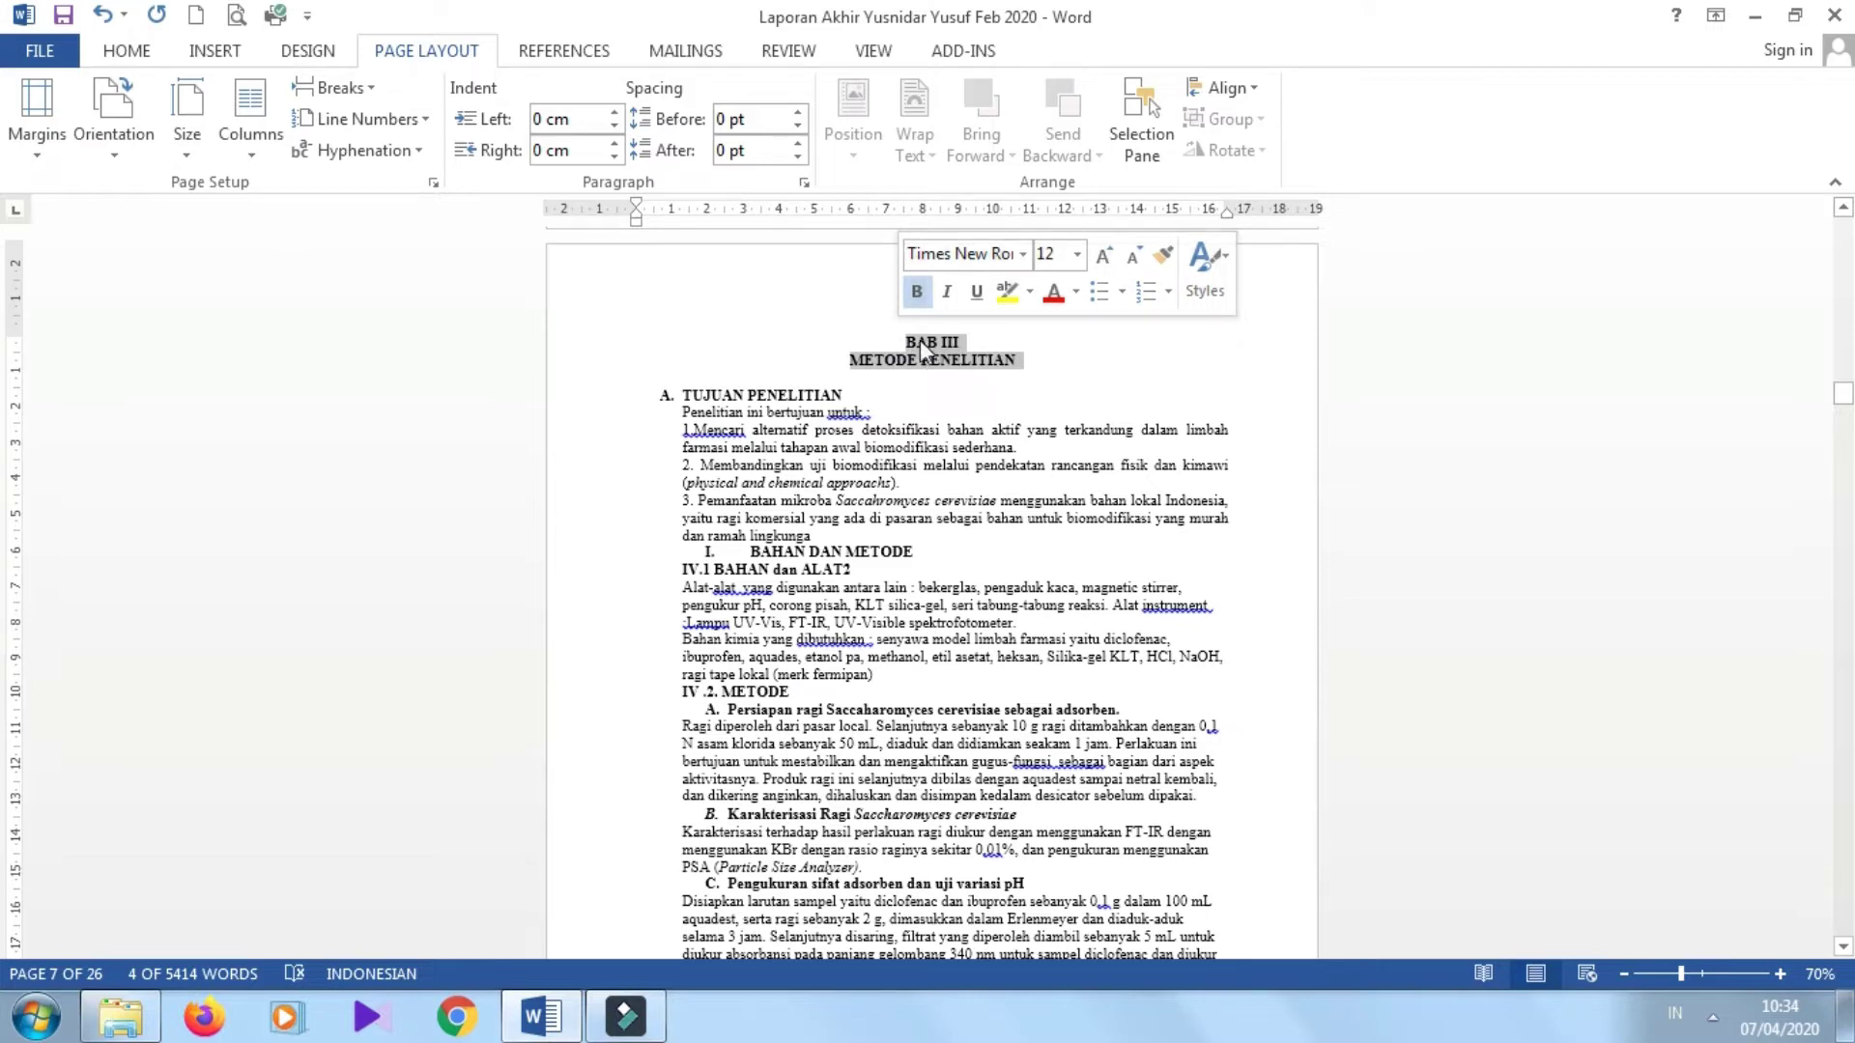
- Go back to the first chapter and check its heading and the page transition between BAB I and BAB II
{"action": "scroll", "coordinate": [919, 345], "scroll_direction": "up", "scroll_amount": 6}
{"action": "left_click", "coordinate": [918, 348]}
{"action": "scroll", "coordinate": [918, 346], "scroll_direction": "up", "scroll_amount": 20}
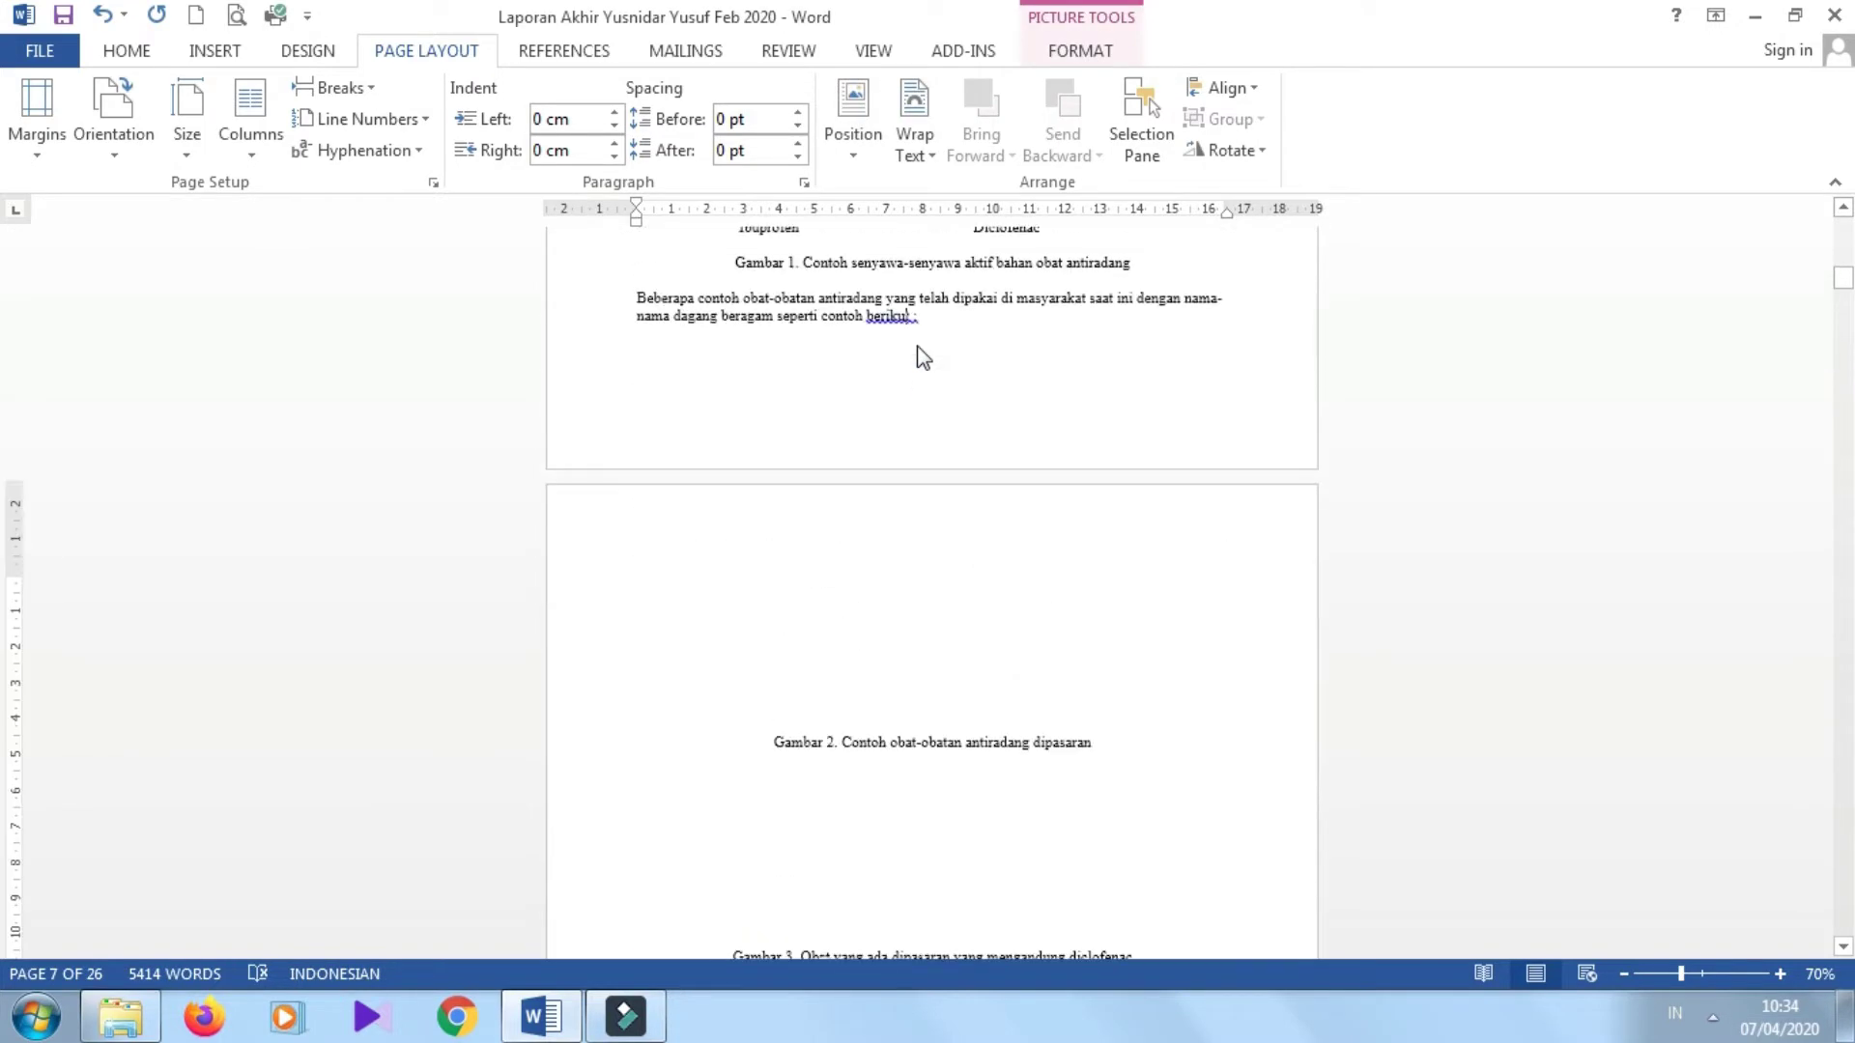
{"action": "scroll", "coordinate": [918, 346], "scroll_direction": "up", "scroll_amount": 20}
{"action": "left_click", "coordinate": [918, 346]}
{"action": "scroll", "coordinate": [918, 346], "scroll_direction": "up", "scroll_amount": 10}
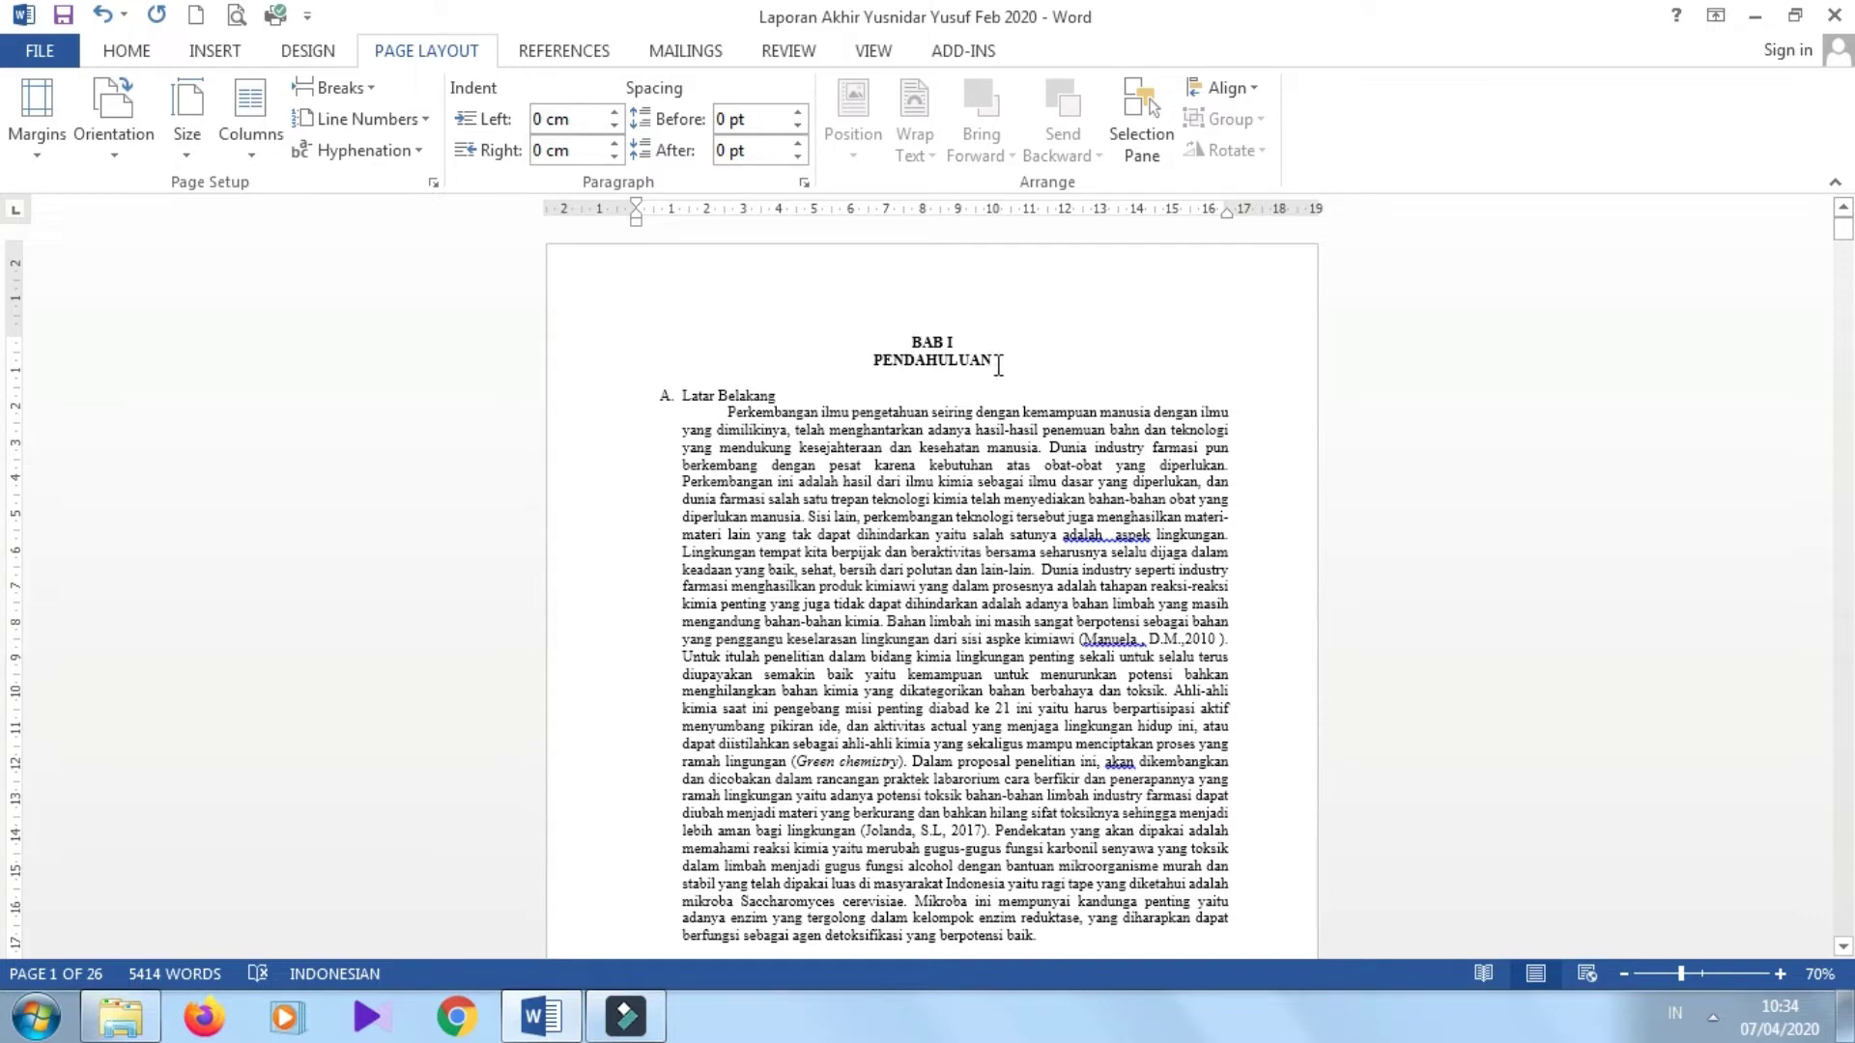
{"action": "left_click_drag", "start_coordinate": [996, 362], "coordinate": [929, 350]}
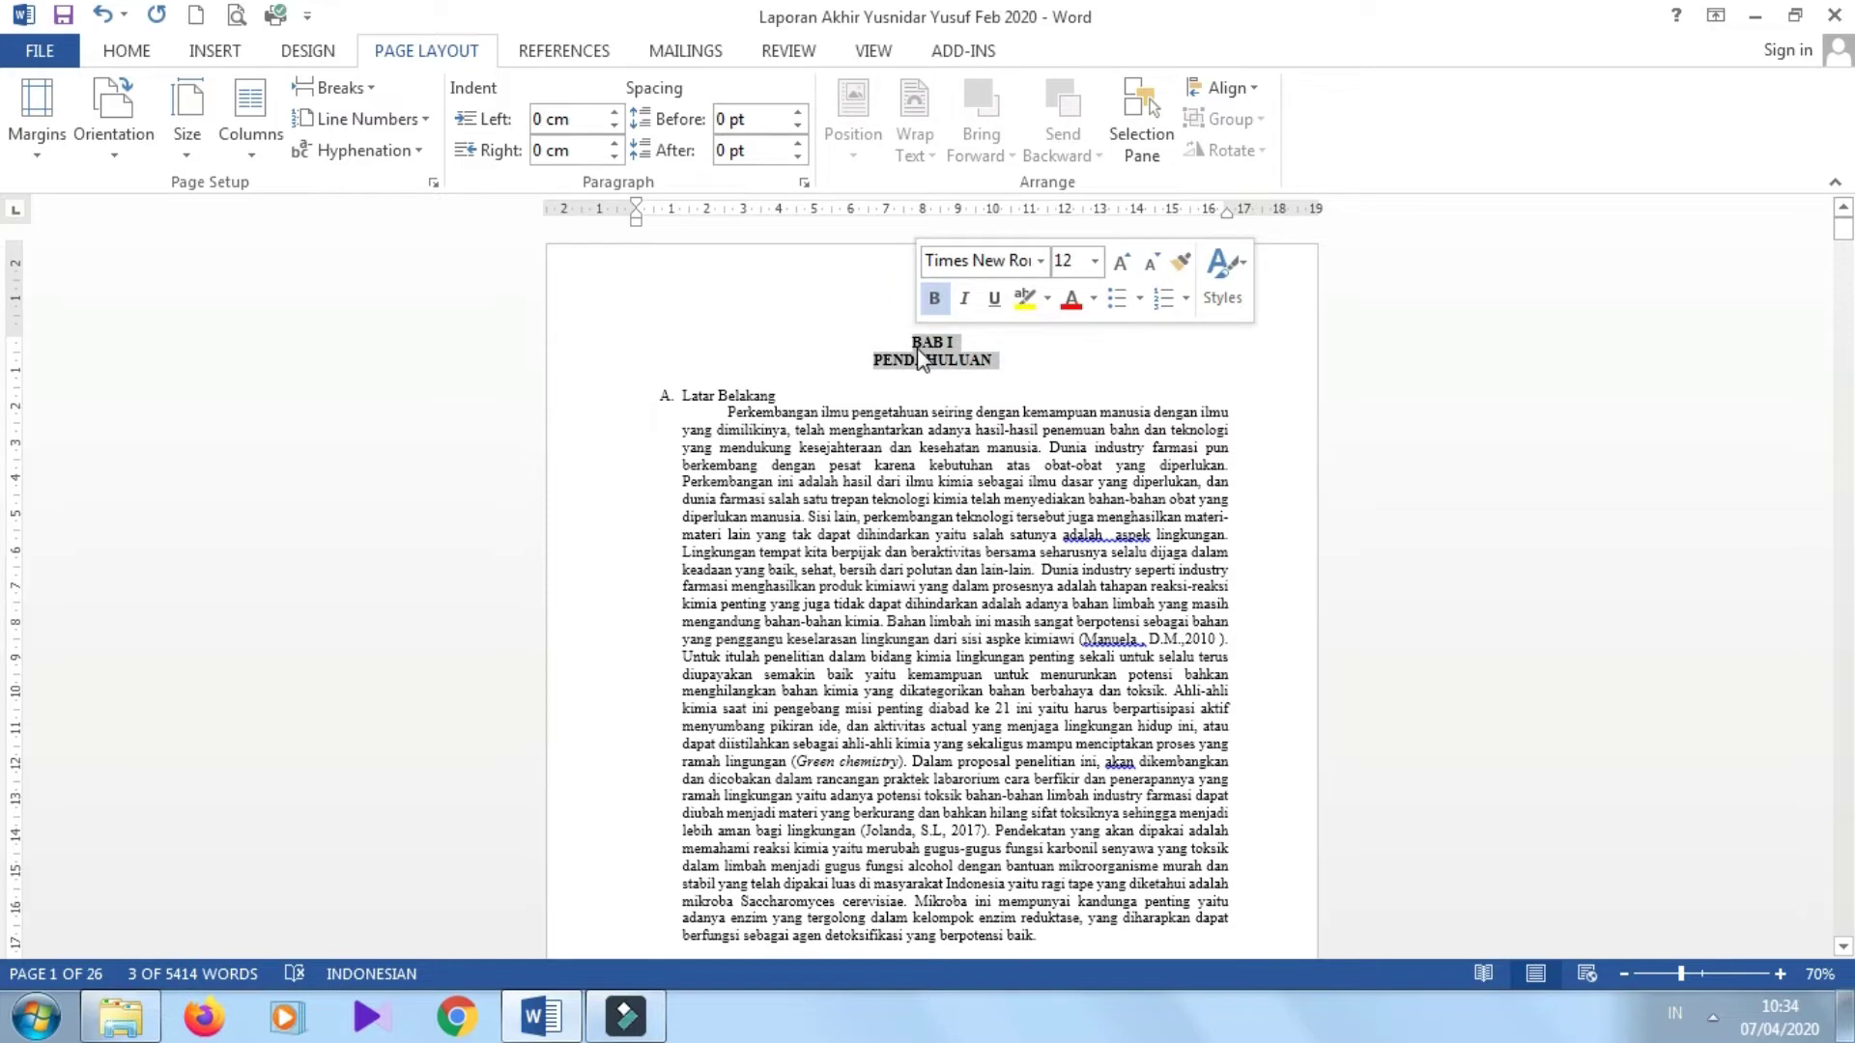
{"action": "scroll", "coordinate": [922, 349], "scroll_direction": "down", "scroll_amount": 5}
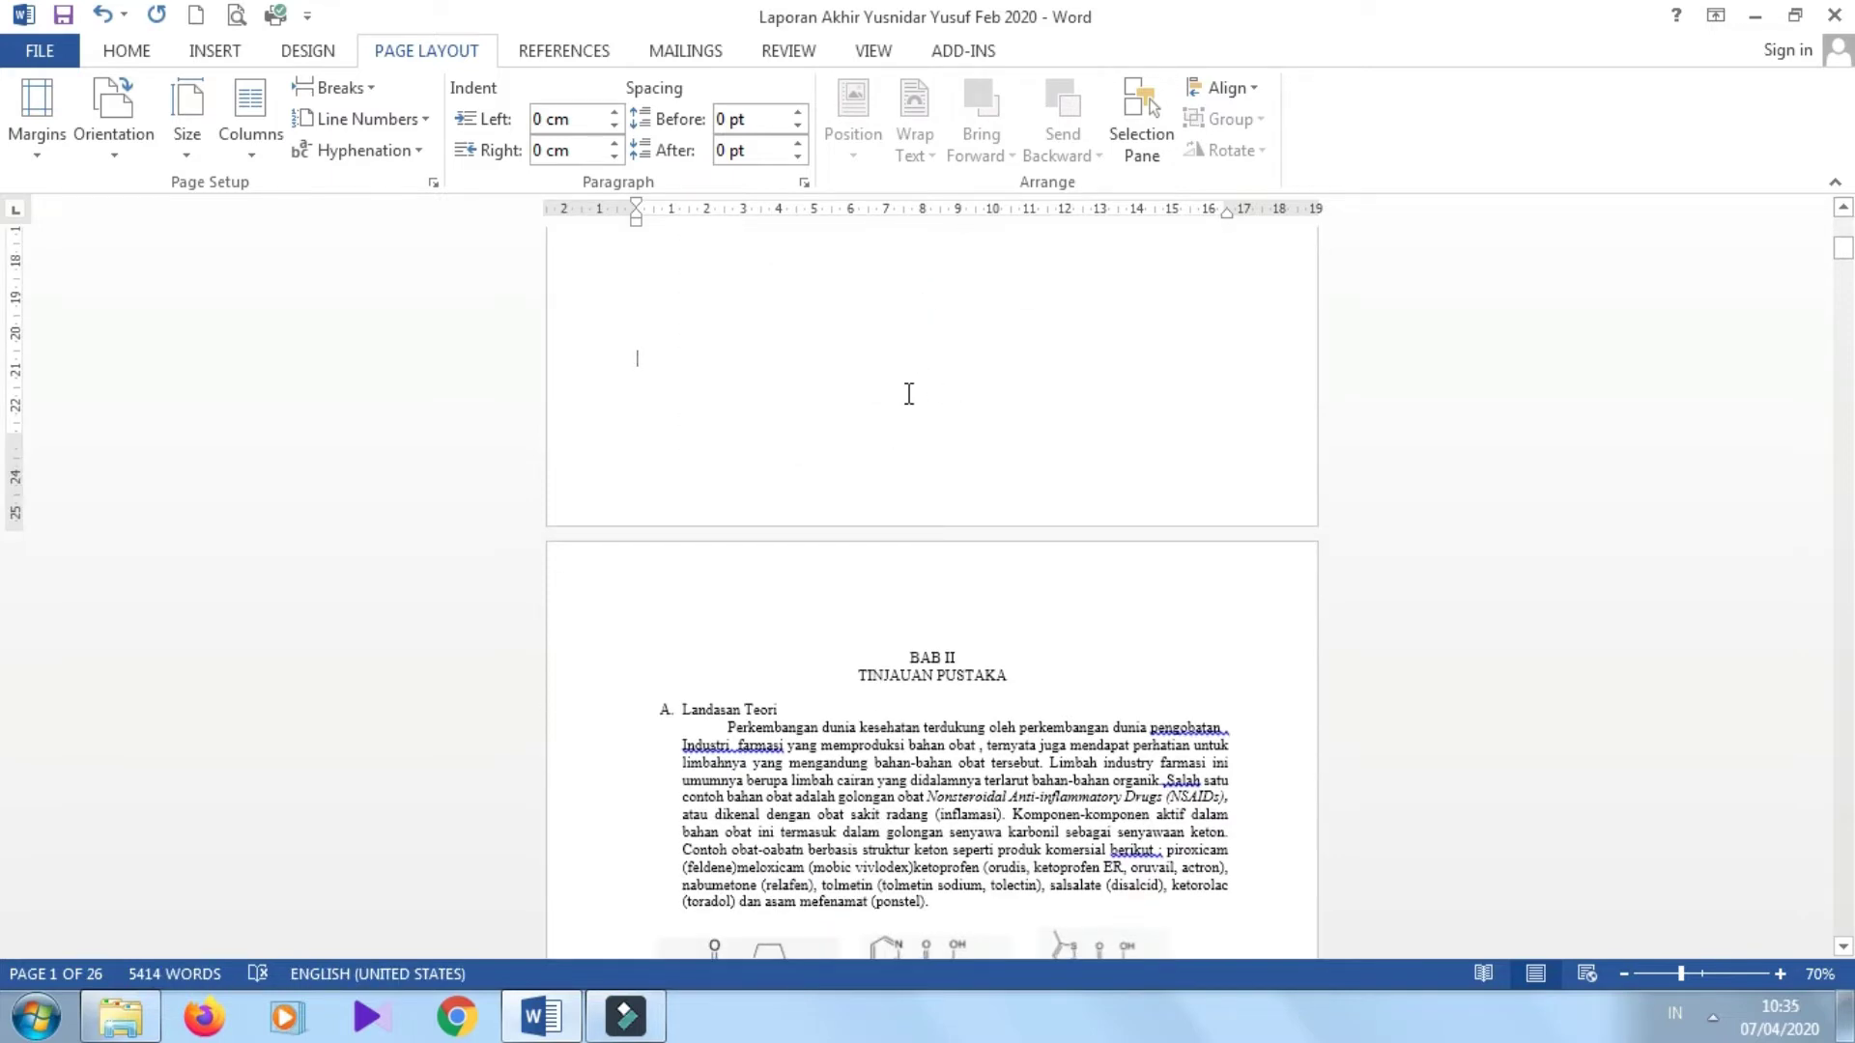
{"action": "left_click", "coordinate": [888, 446]}
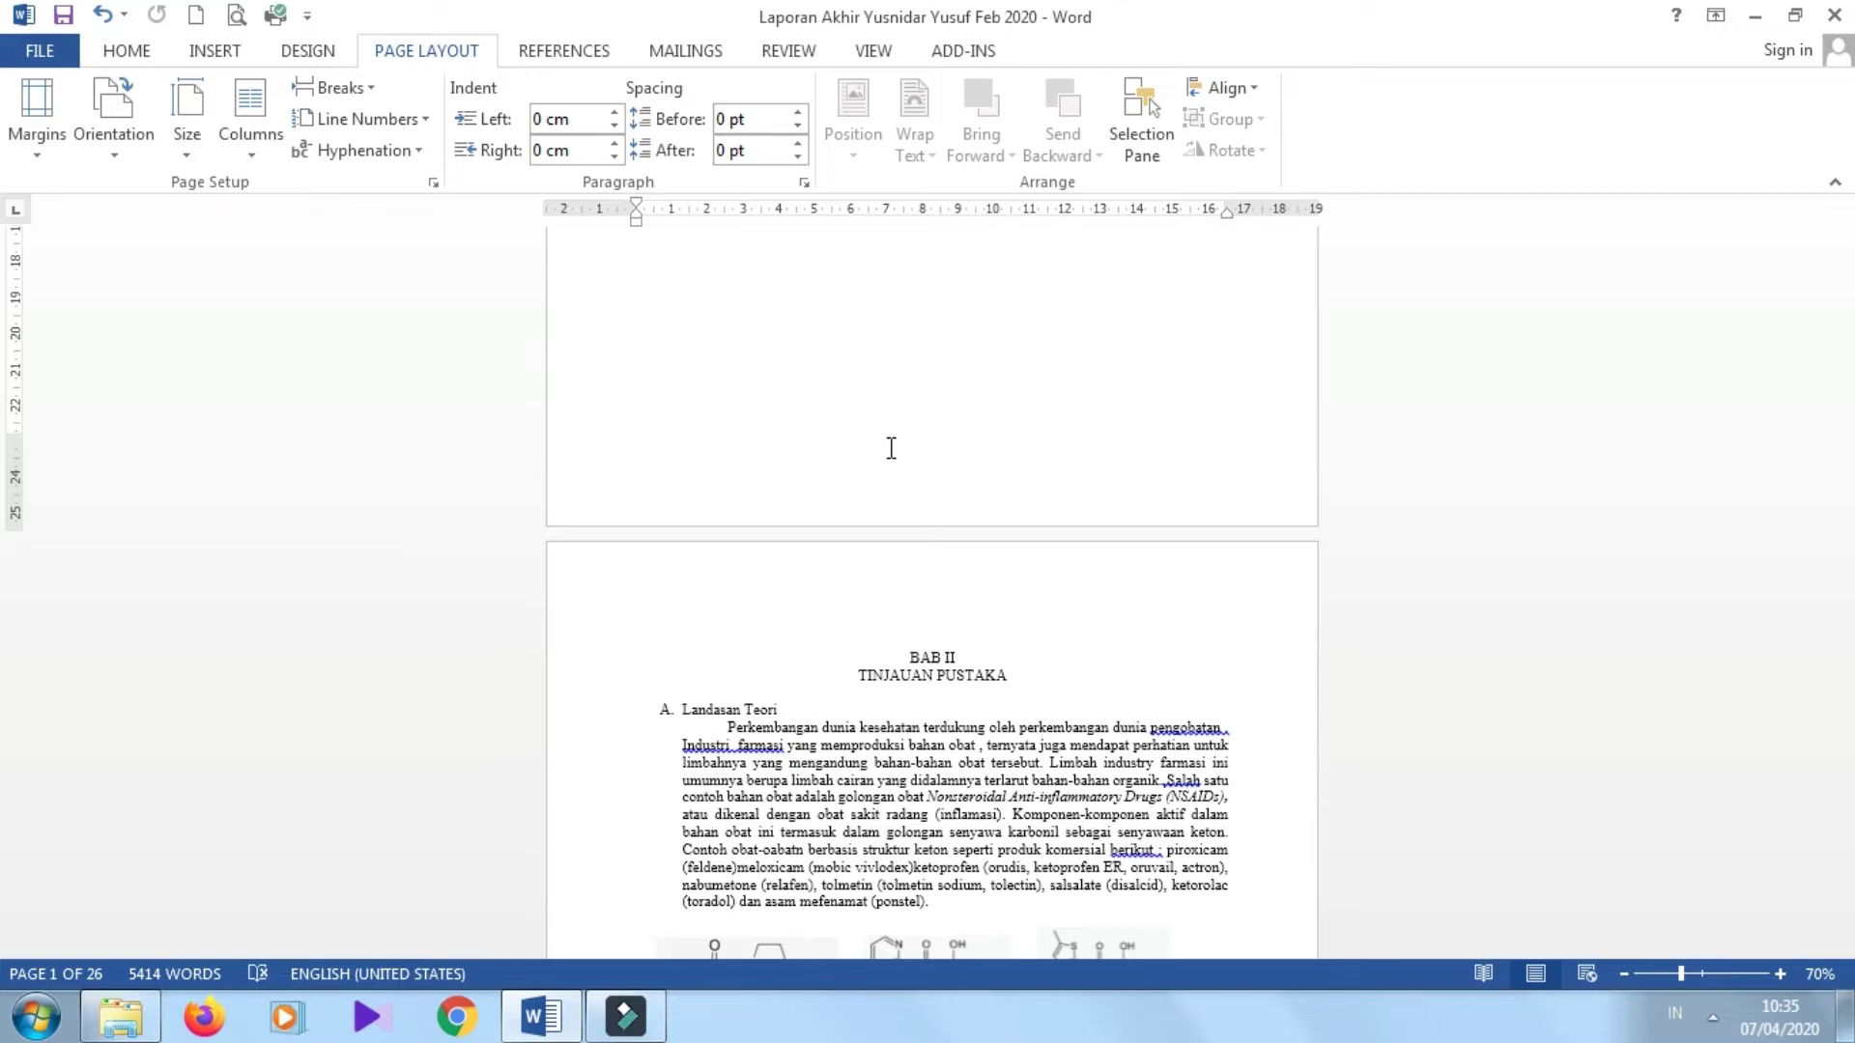
{"action": "key", "text": "ctrl+Home"}
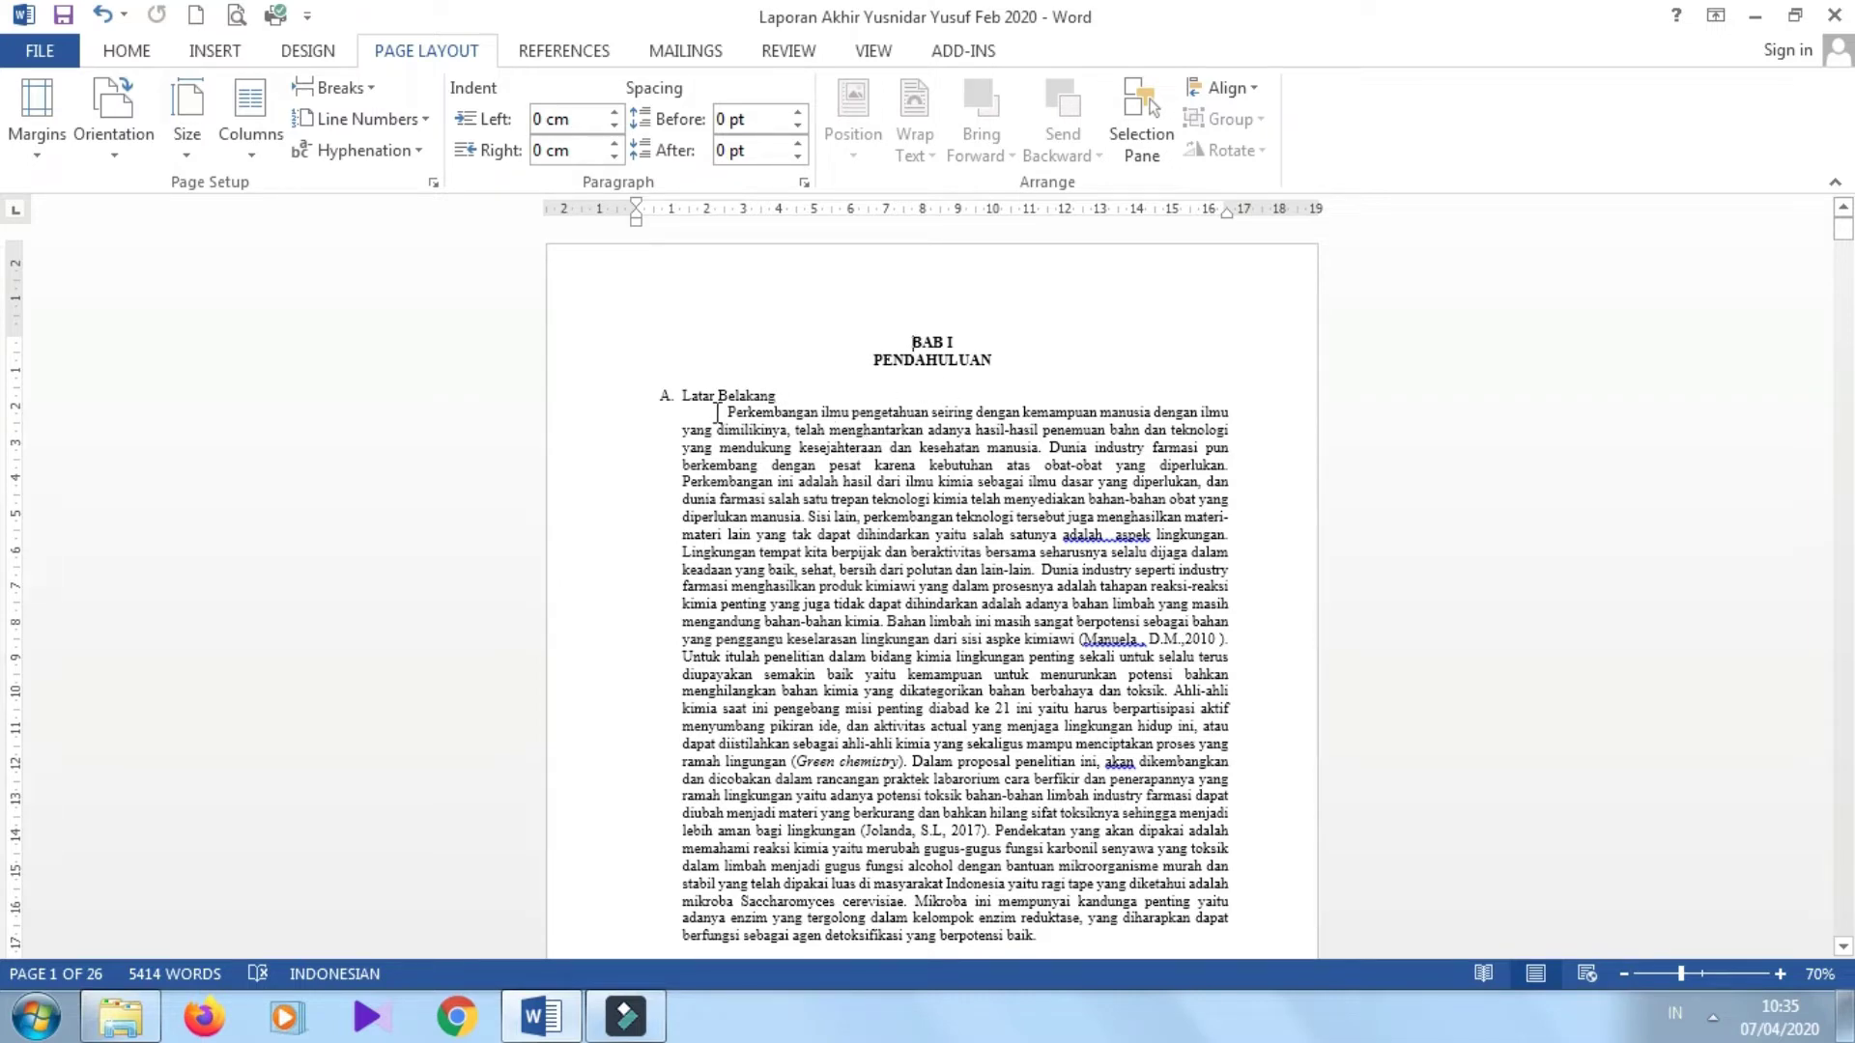
- Copy the Latar Belakang paragraph in BAB I and paste three copies directly after it to lengthen the chapter
{"action": "left_click_drag", "start_coordinate": [717, 412], "coordinate": [1061, 831]}
{"action": "key", "text": "ctrl+c"}
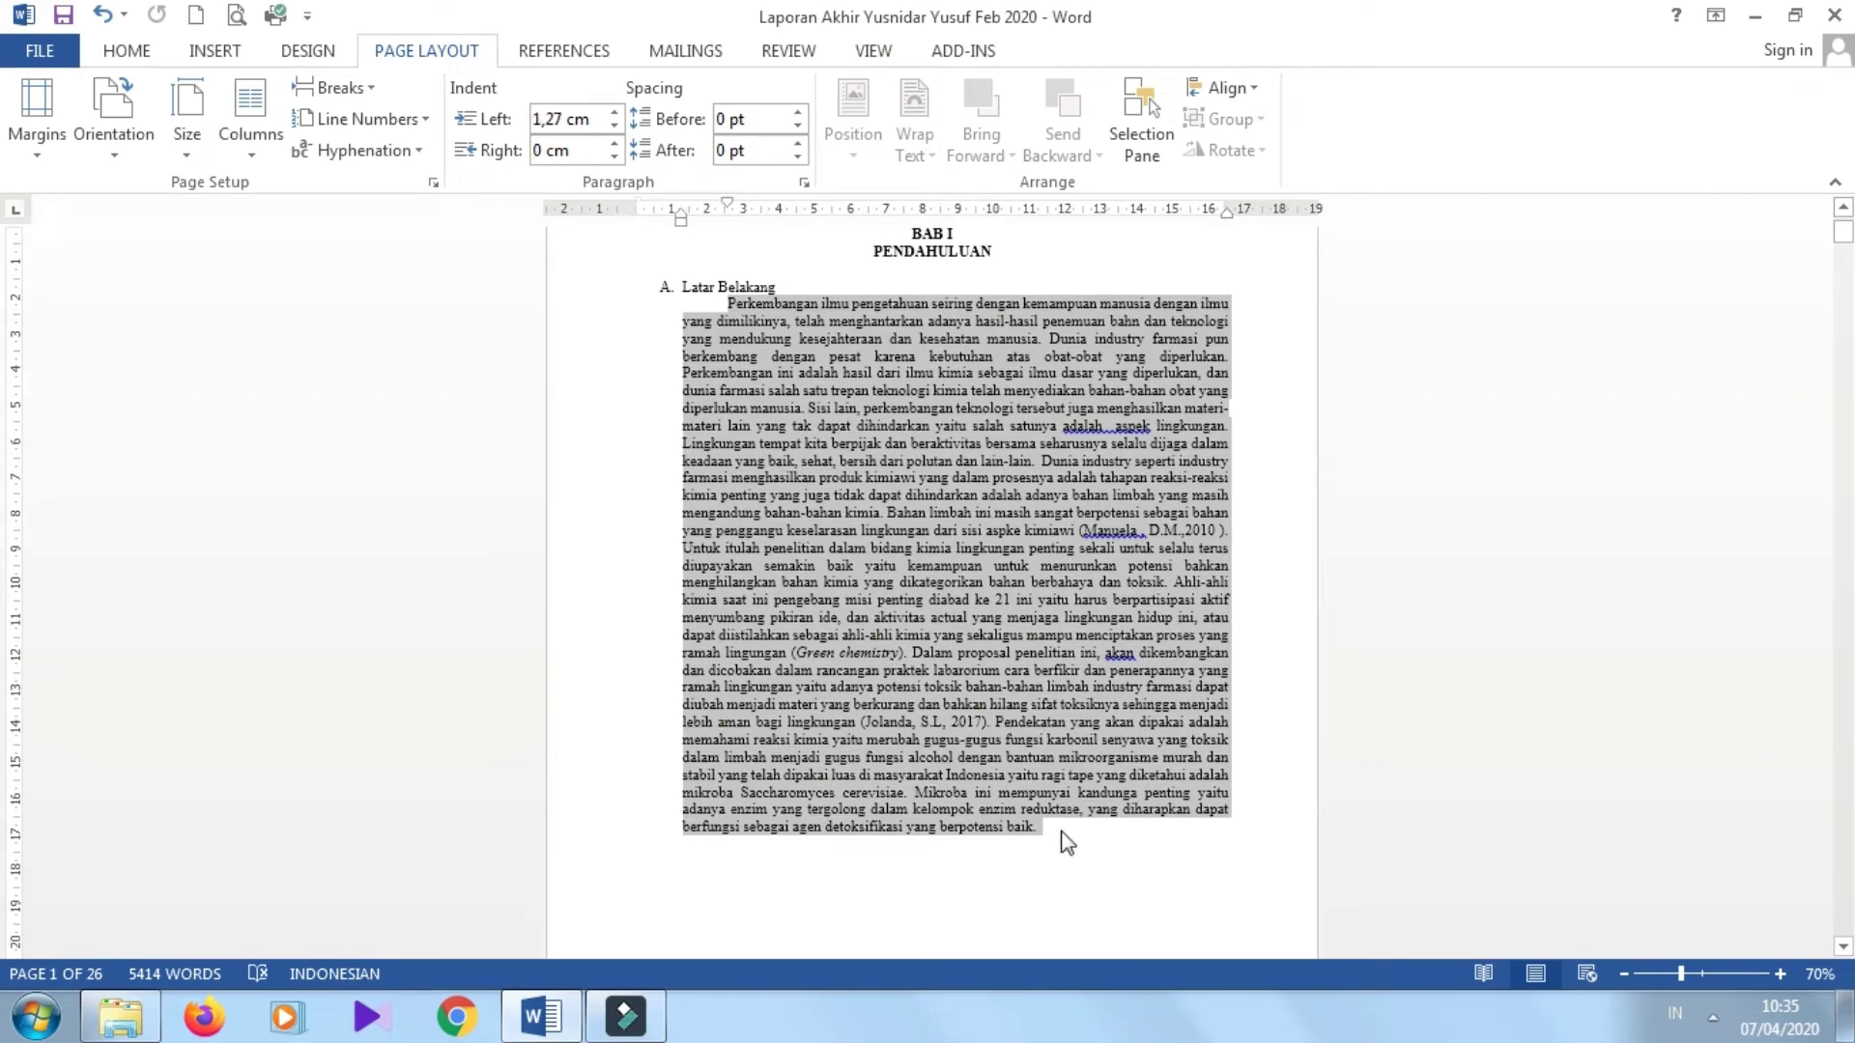
{"action": "left_click", "coordinate": [1063, 831]}
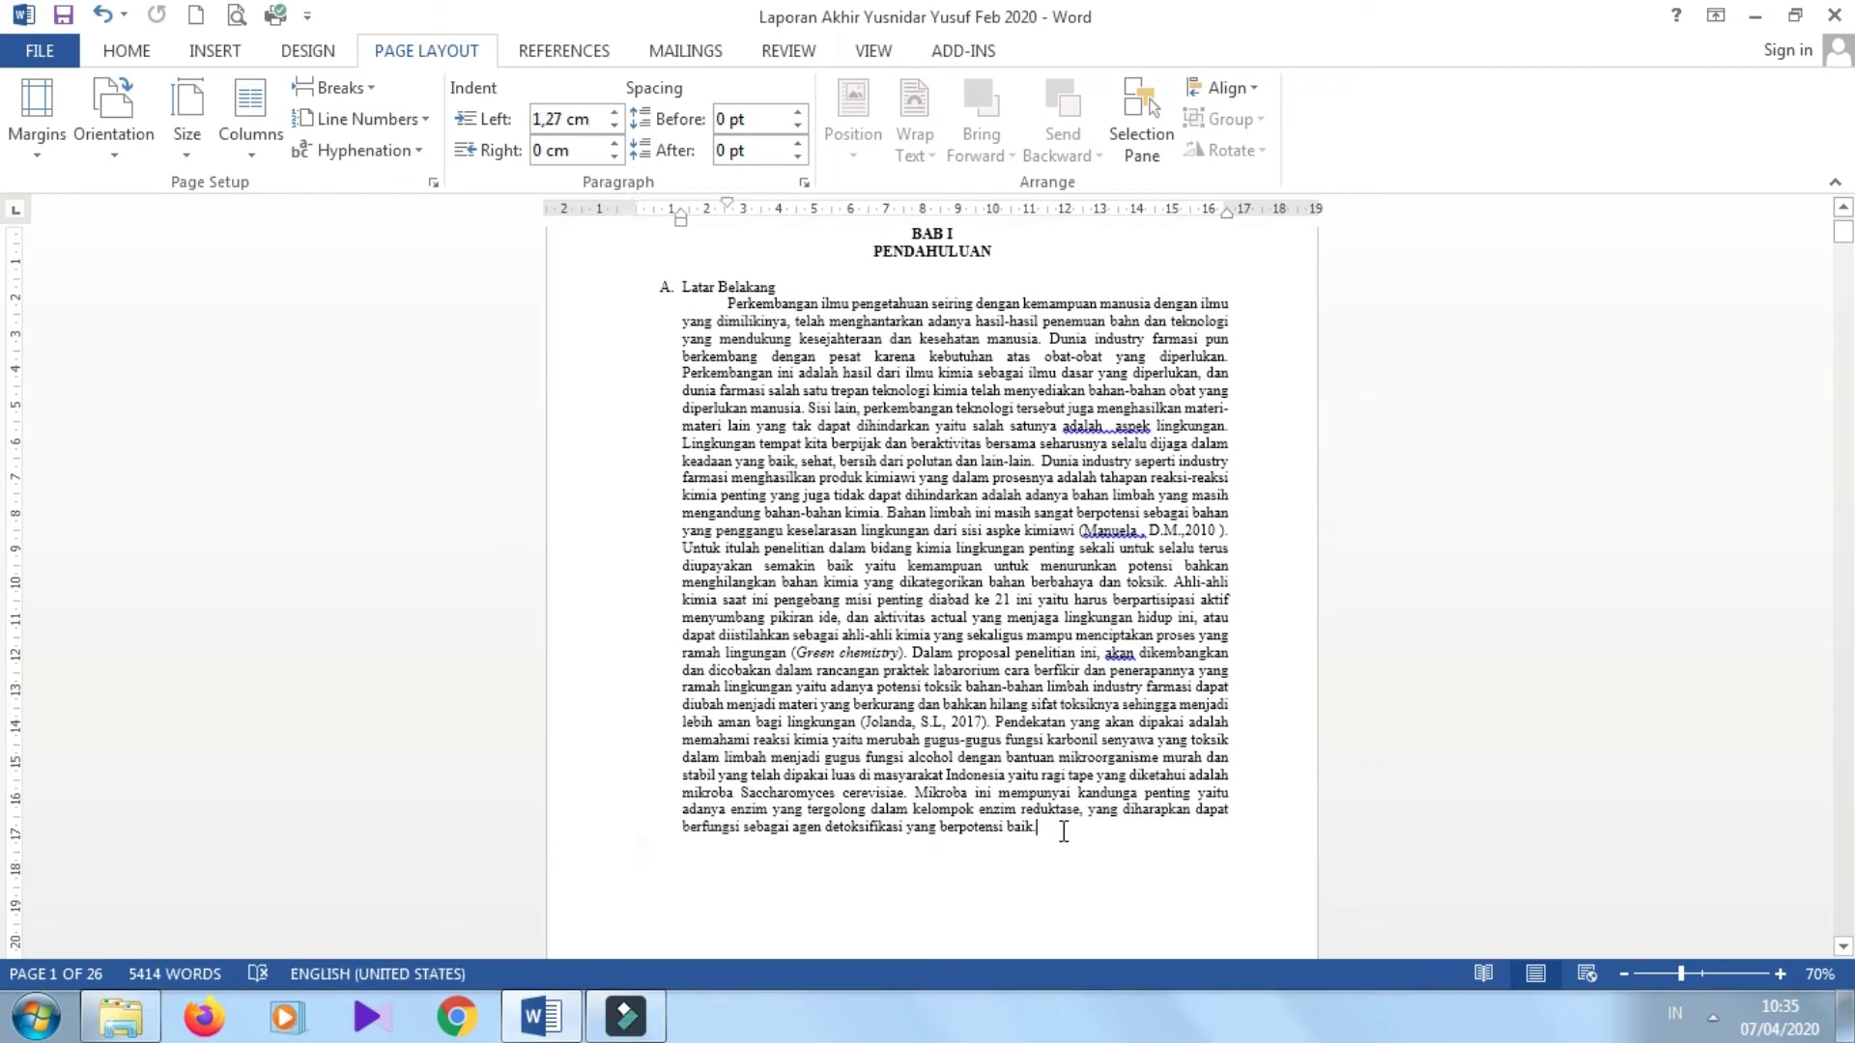
{"action": "key", "text": "ctrl+v"}
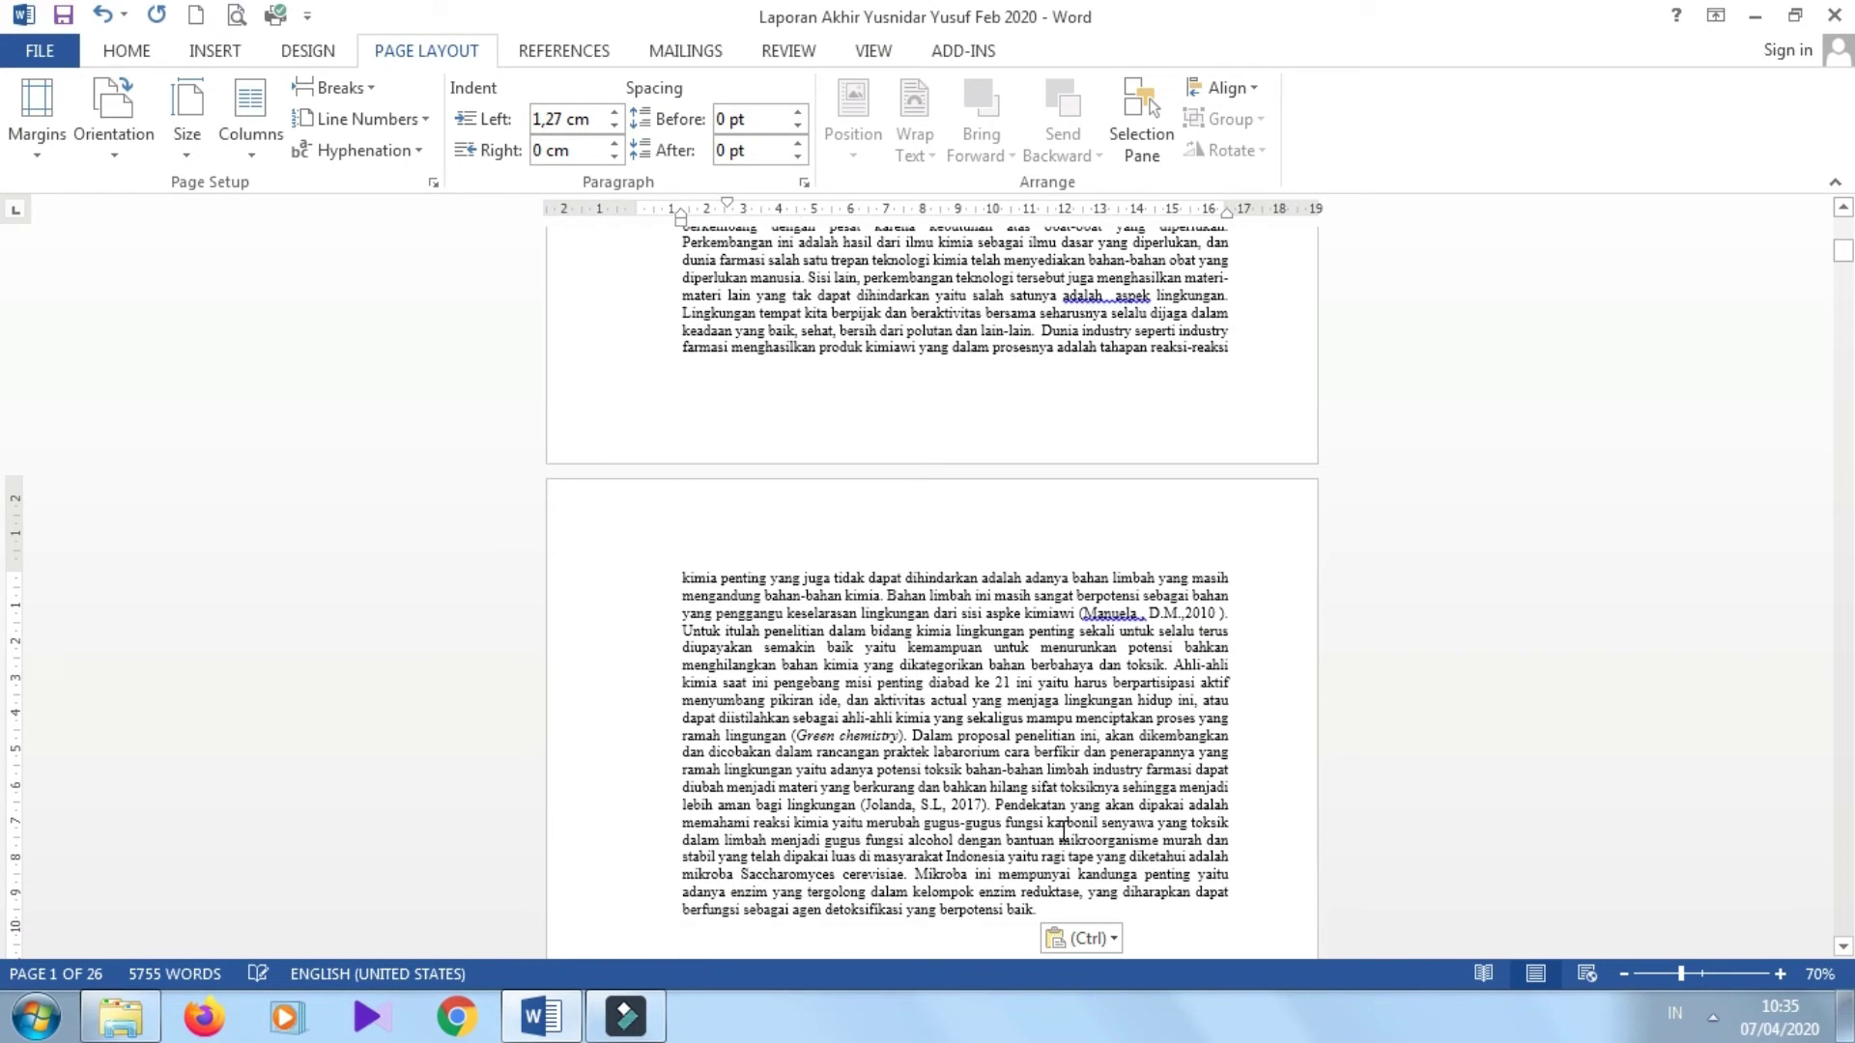
{"action": "key", "text": "ctrl+v"}
{"action": "key", "text": "ctrl+v"}
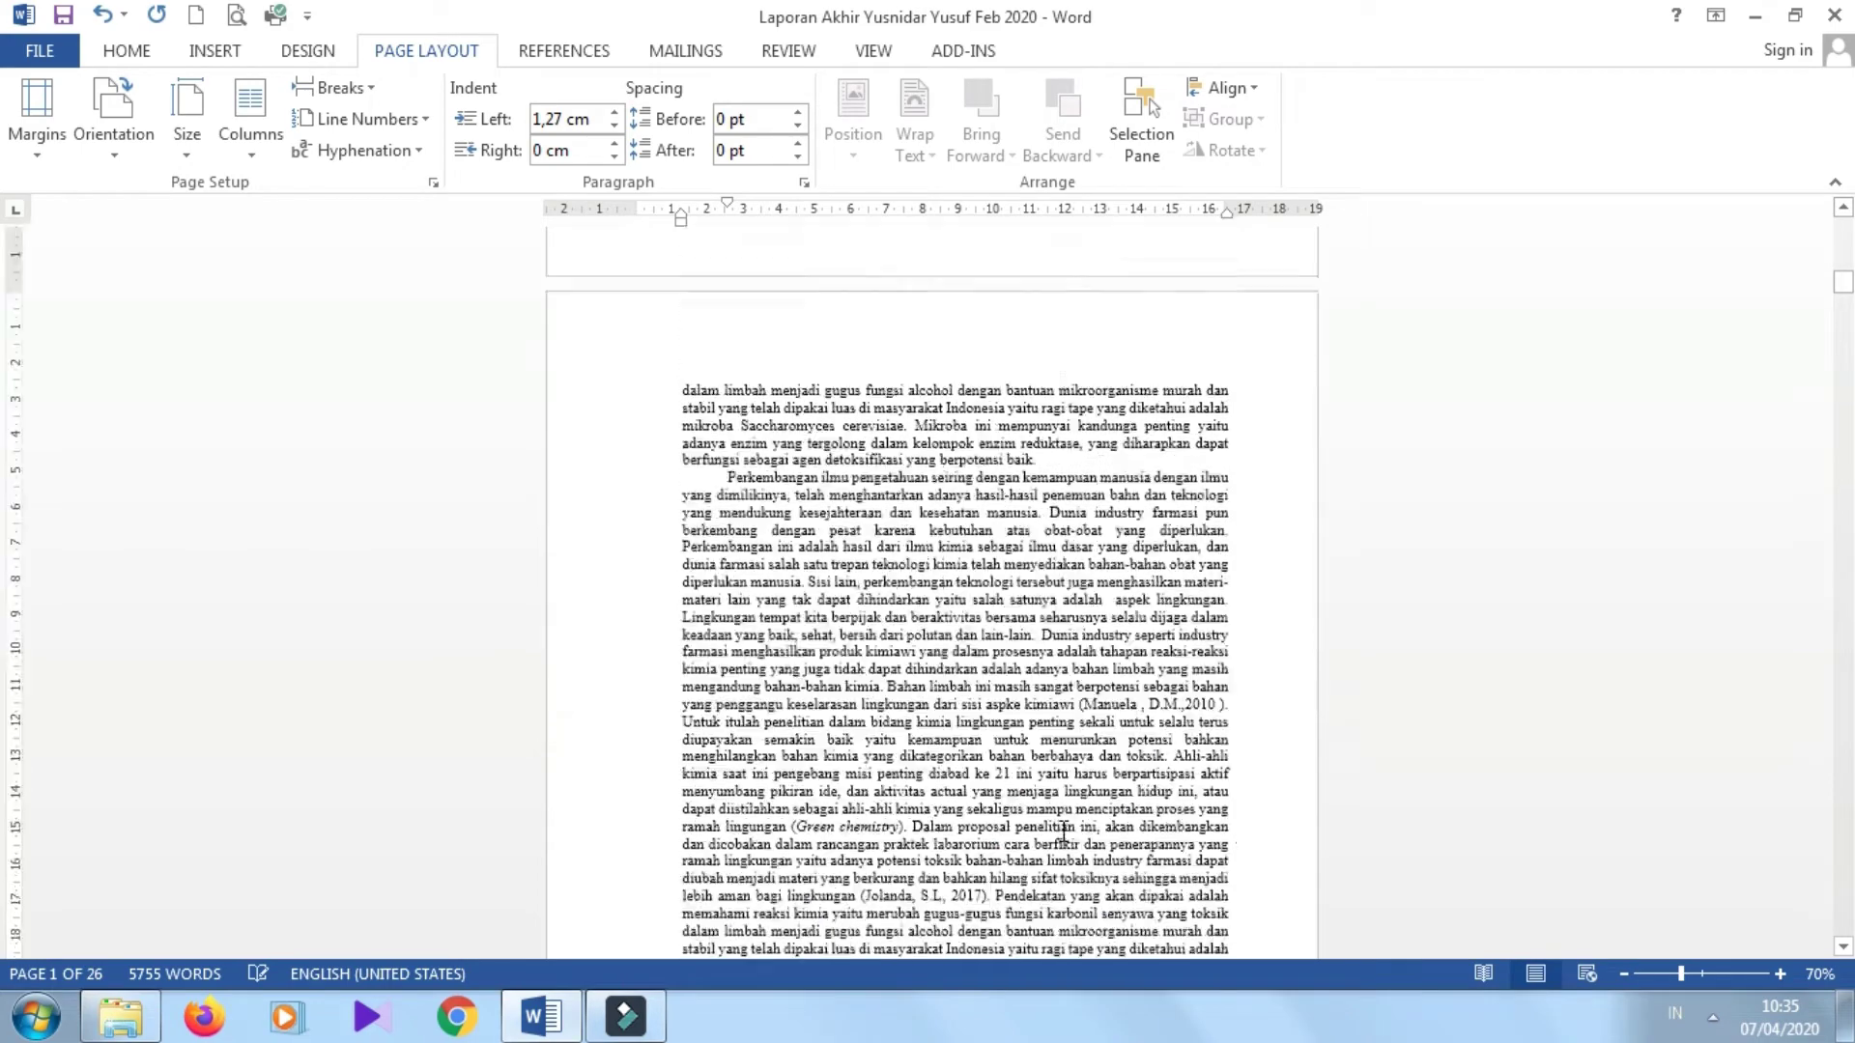
- Delete the empty lines above the BAB II heading so it starts on the first line of its page
{"action": "scroll", "coordinate": [1063, 829], "scroll_direction": "down", "scroll_amount": 5}
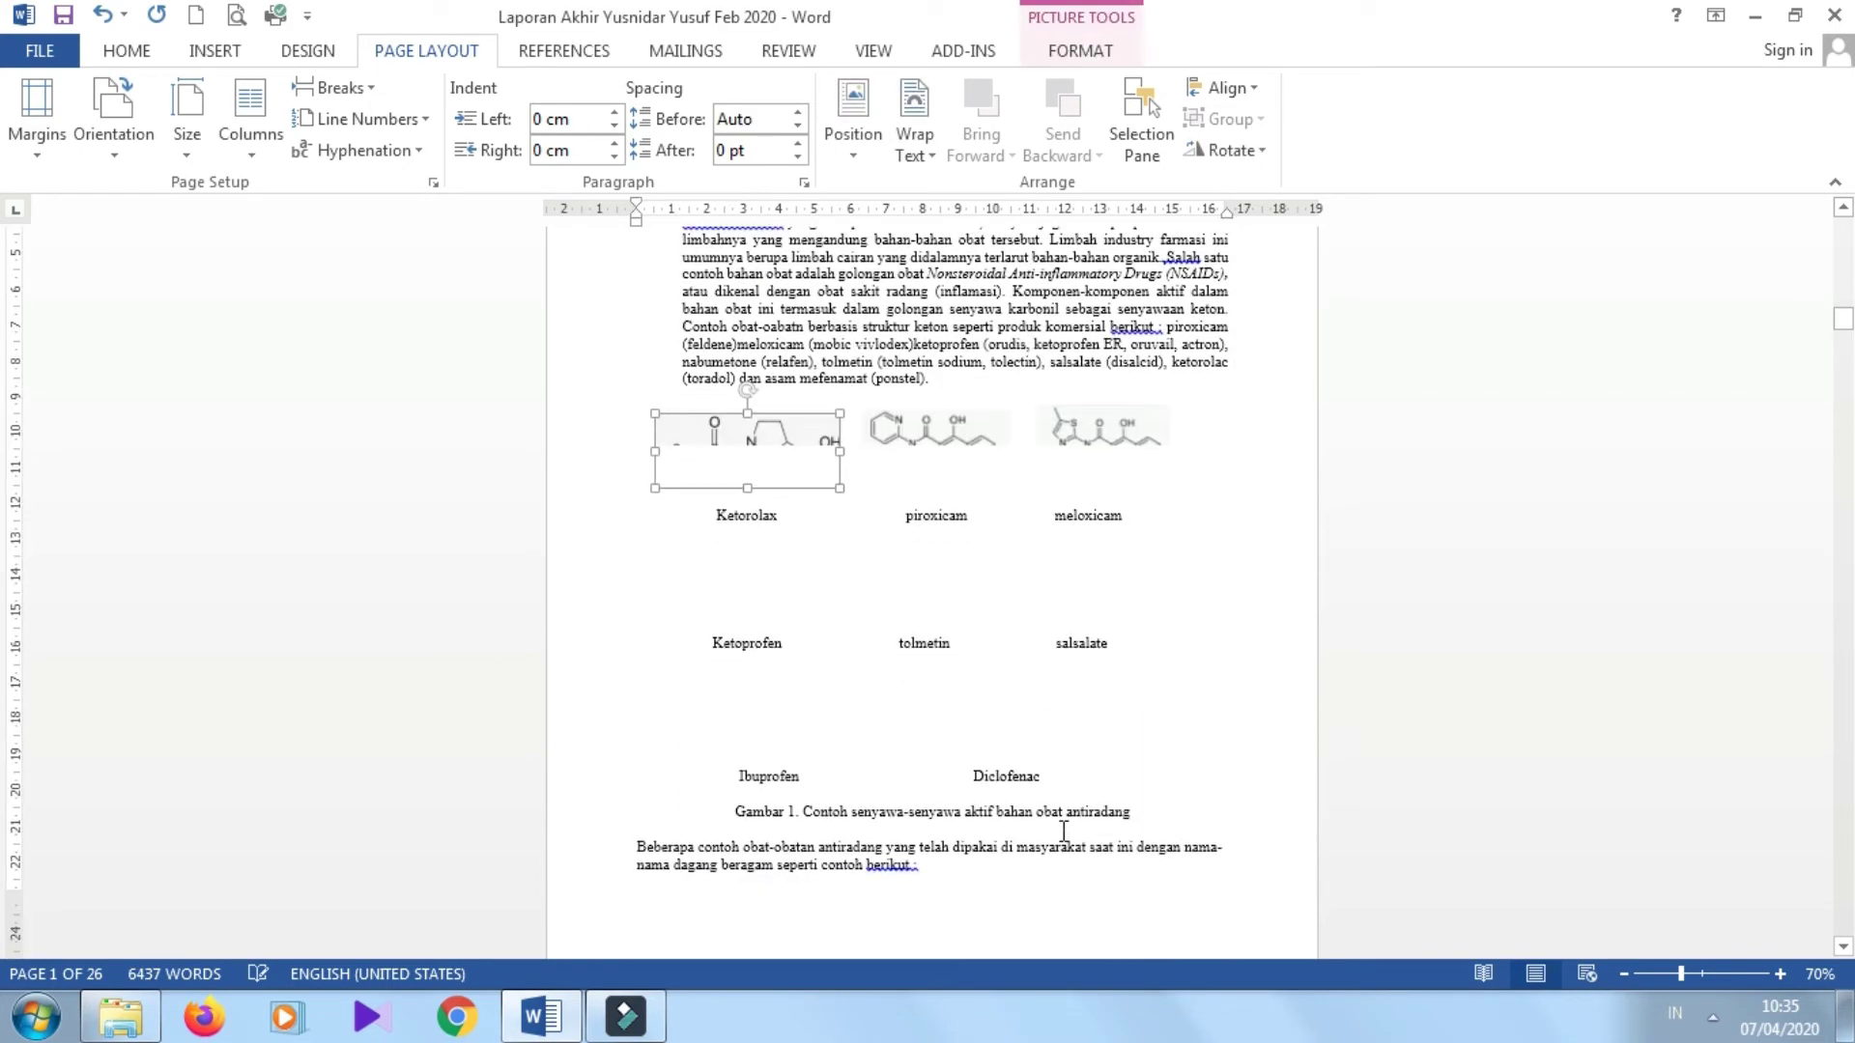
{"action": "scroll", "coordinate": [1063, 832], "scroll_direction": "up", "scroll_amount": 7}
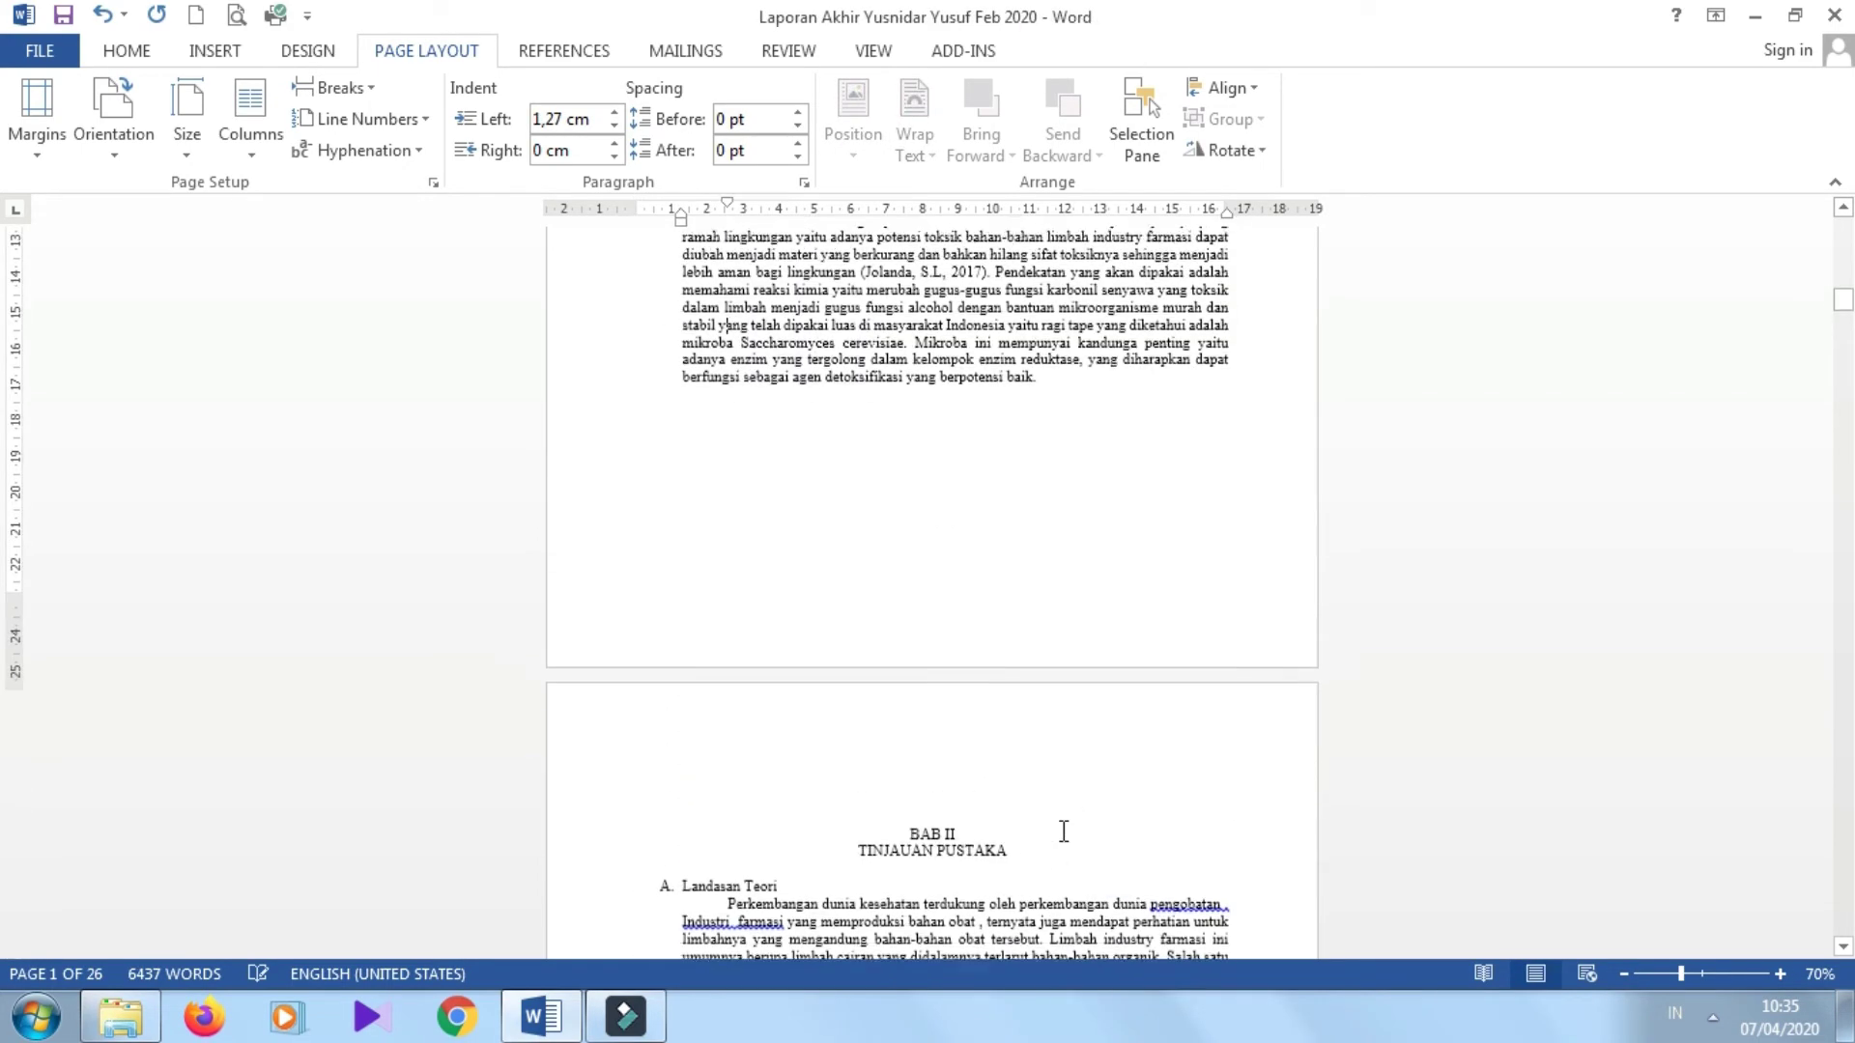
{"action": "left_click", "coordinate": [992, 759]}
{"action": "key", "text": "BackSpace"}
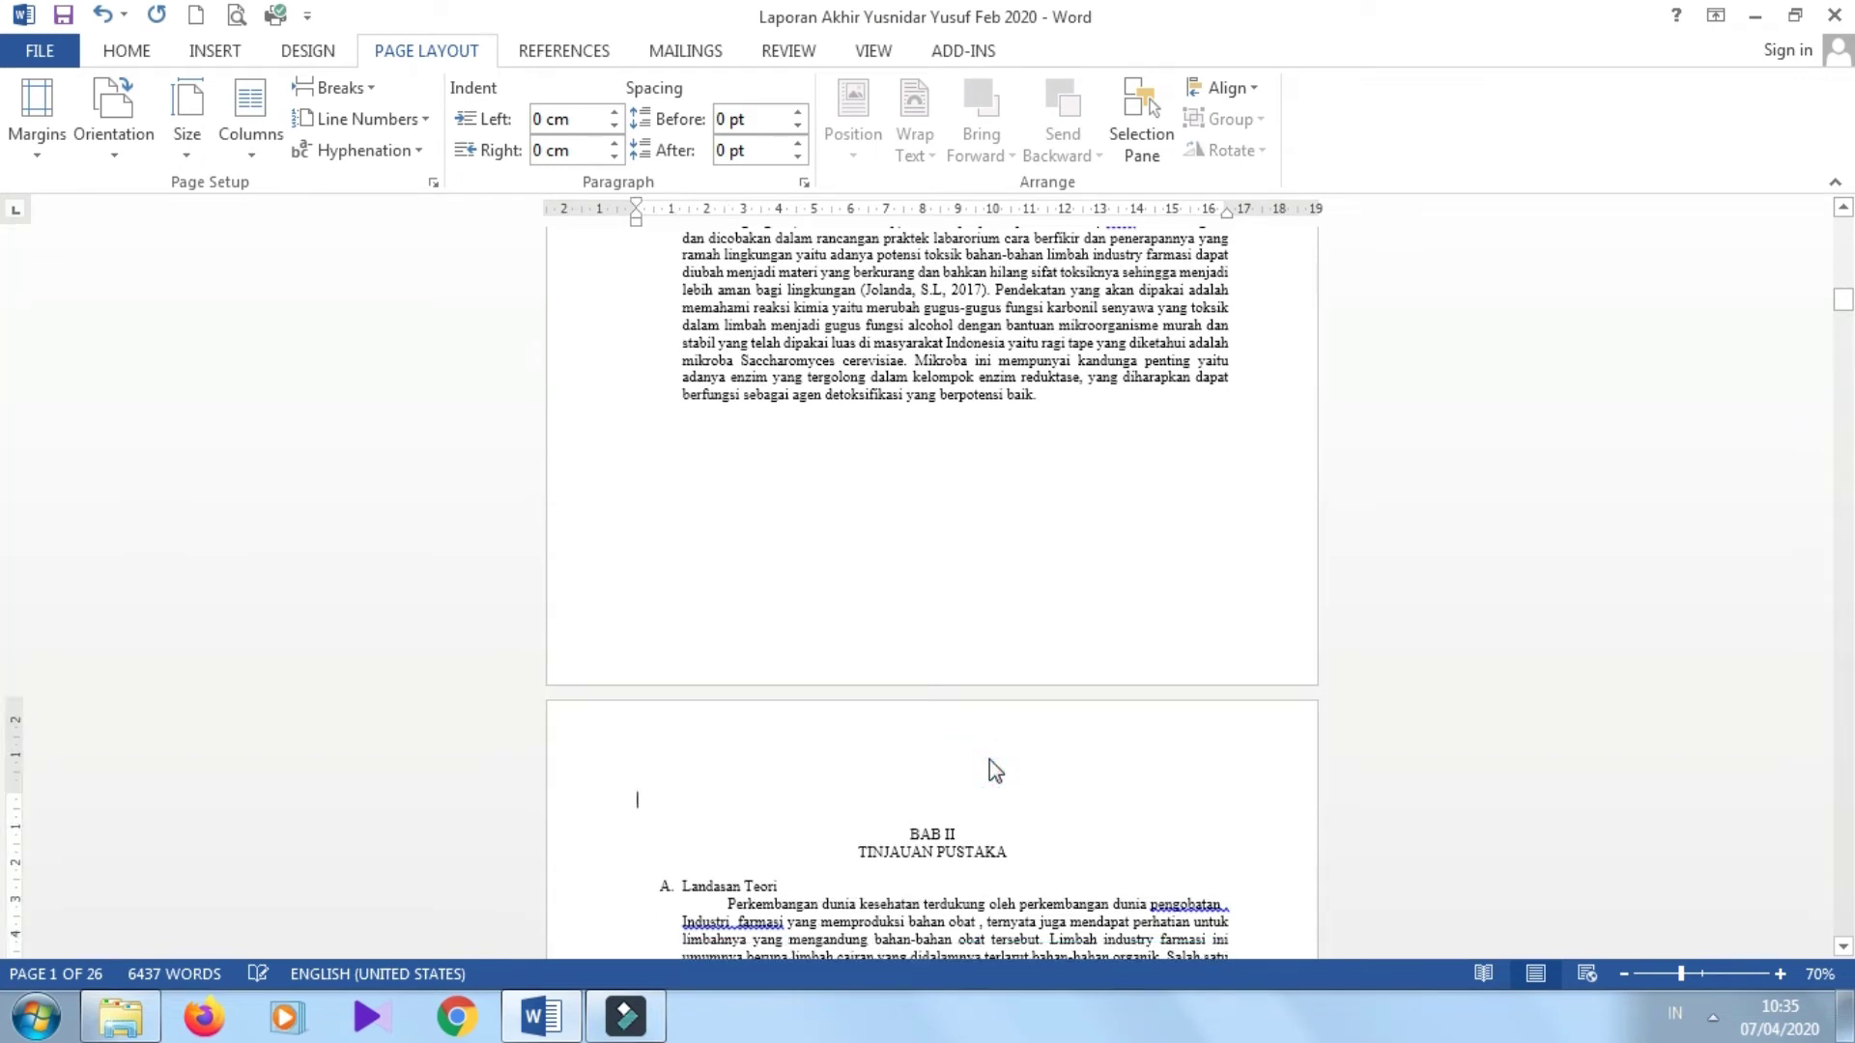
{"action": "key", "text": "Delete"}
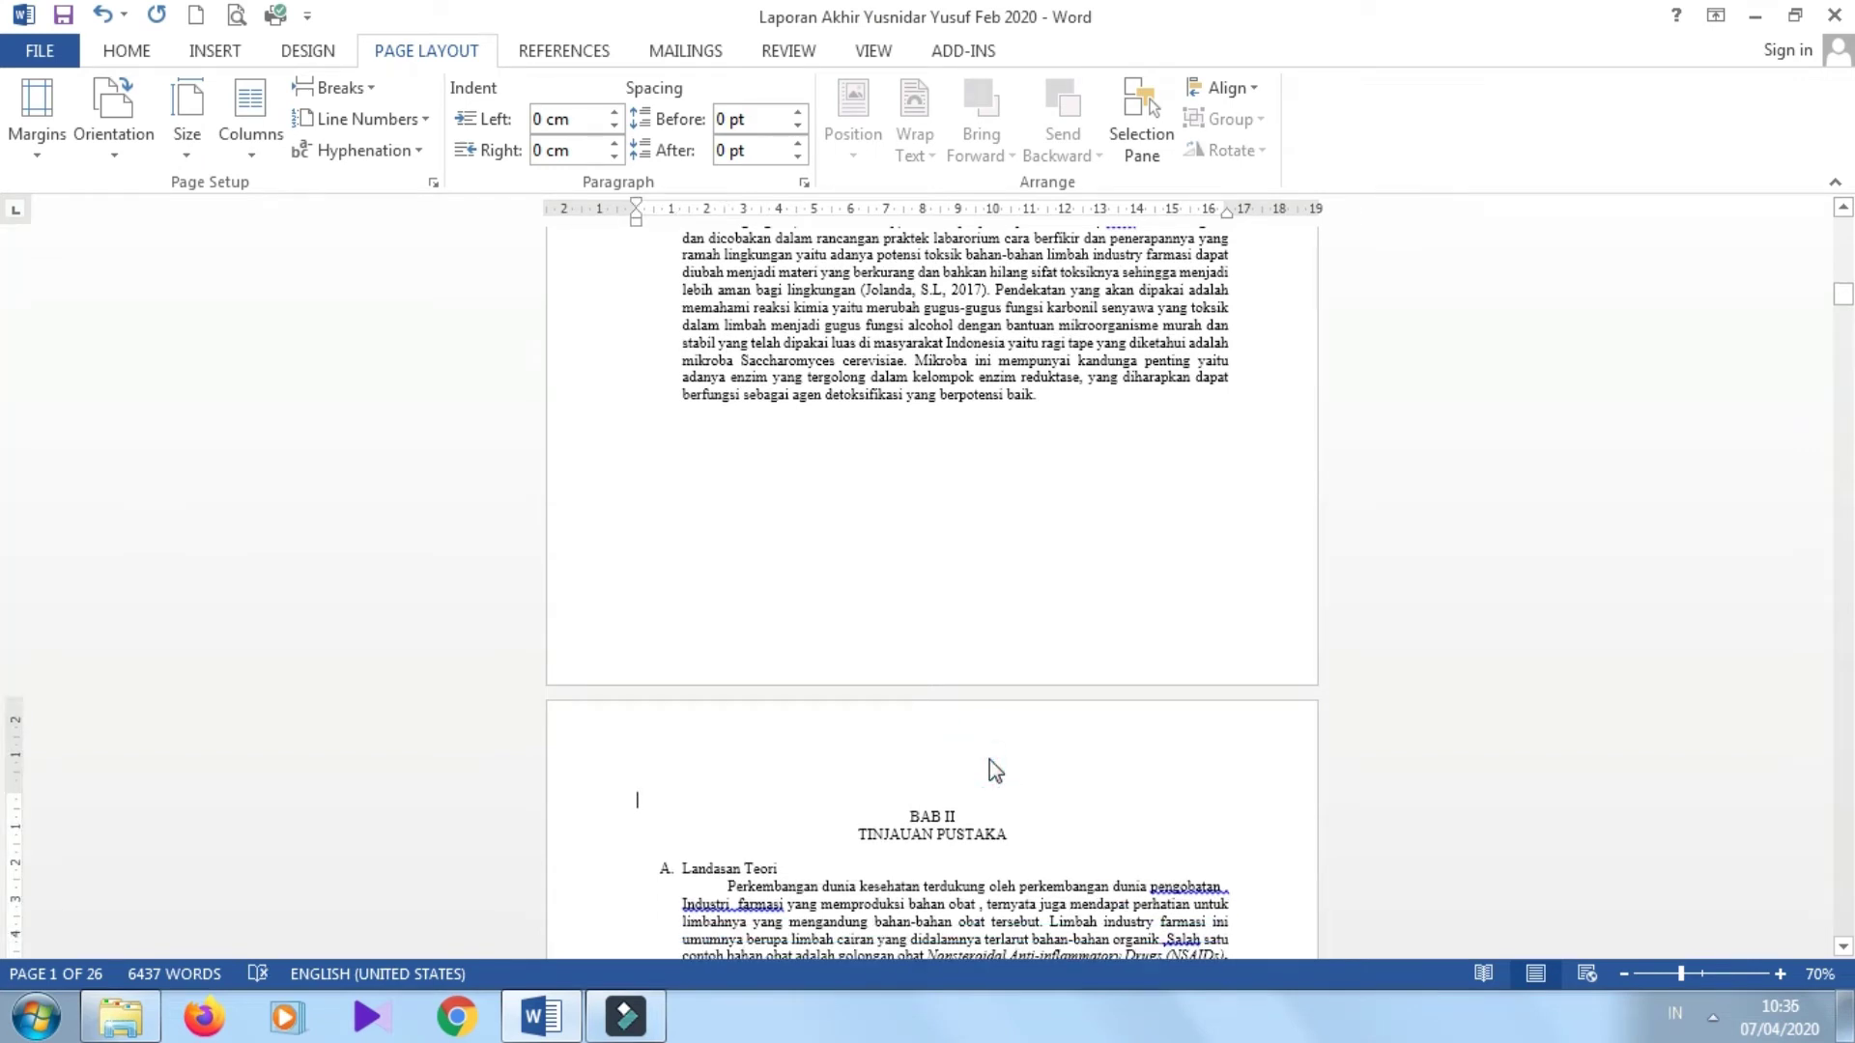
{"action": "key", "text": "Delete"}
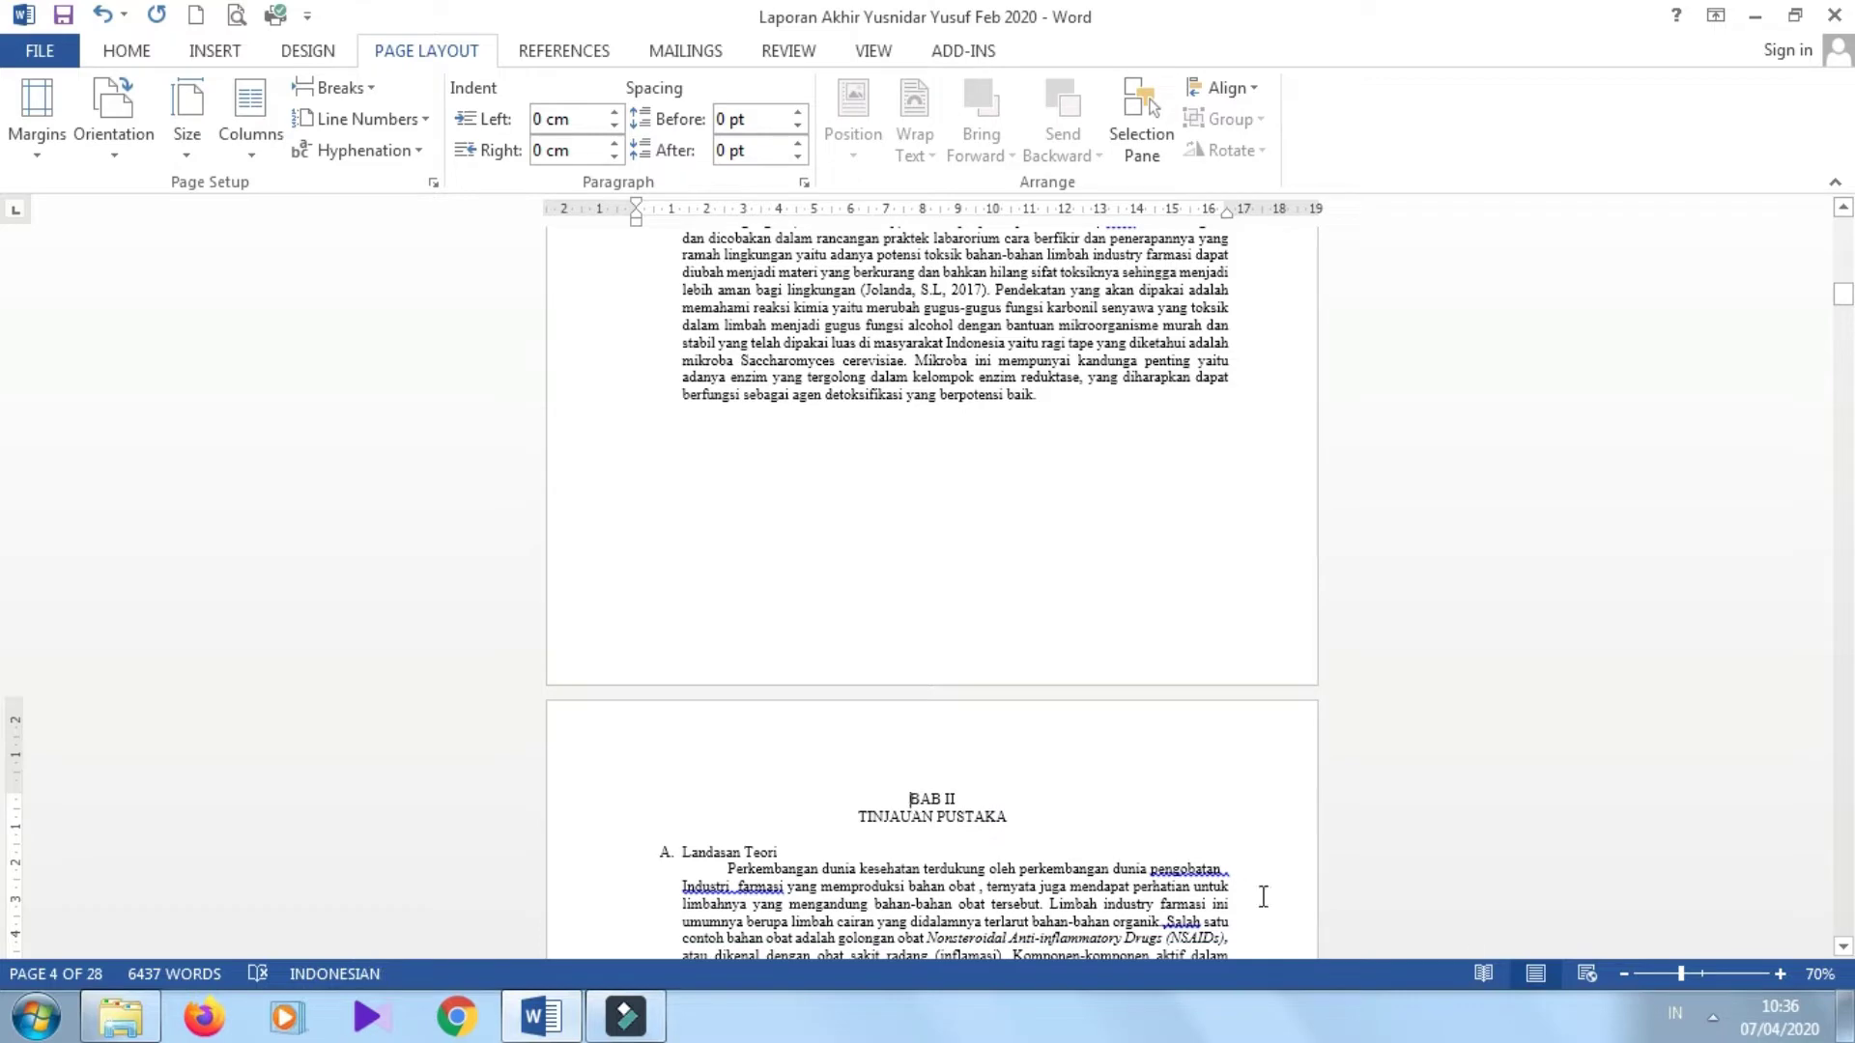
- Magnify the document to 110% and check the BAB II heading's position against the top margin
{"action": "left_click", "coordinate": [1780, 973]}
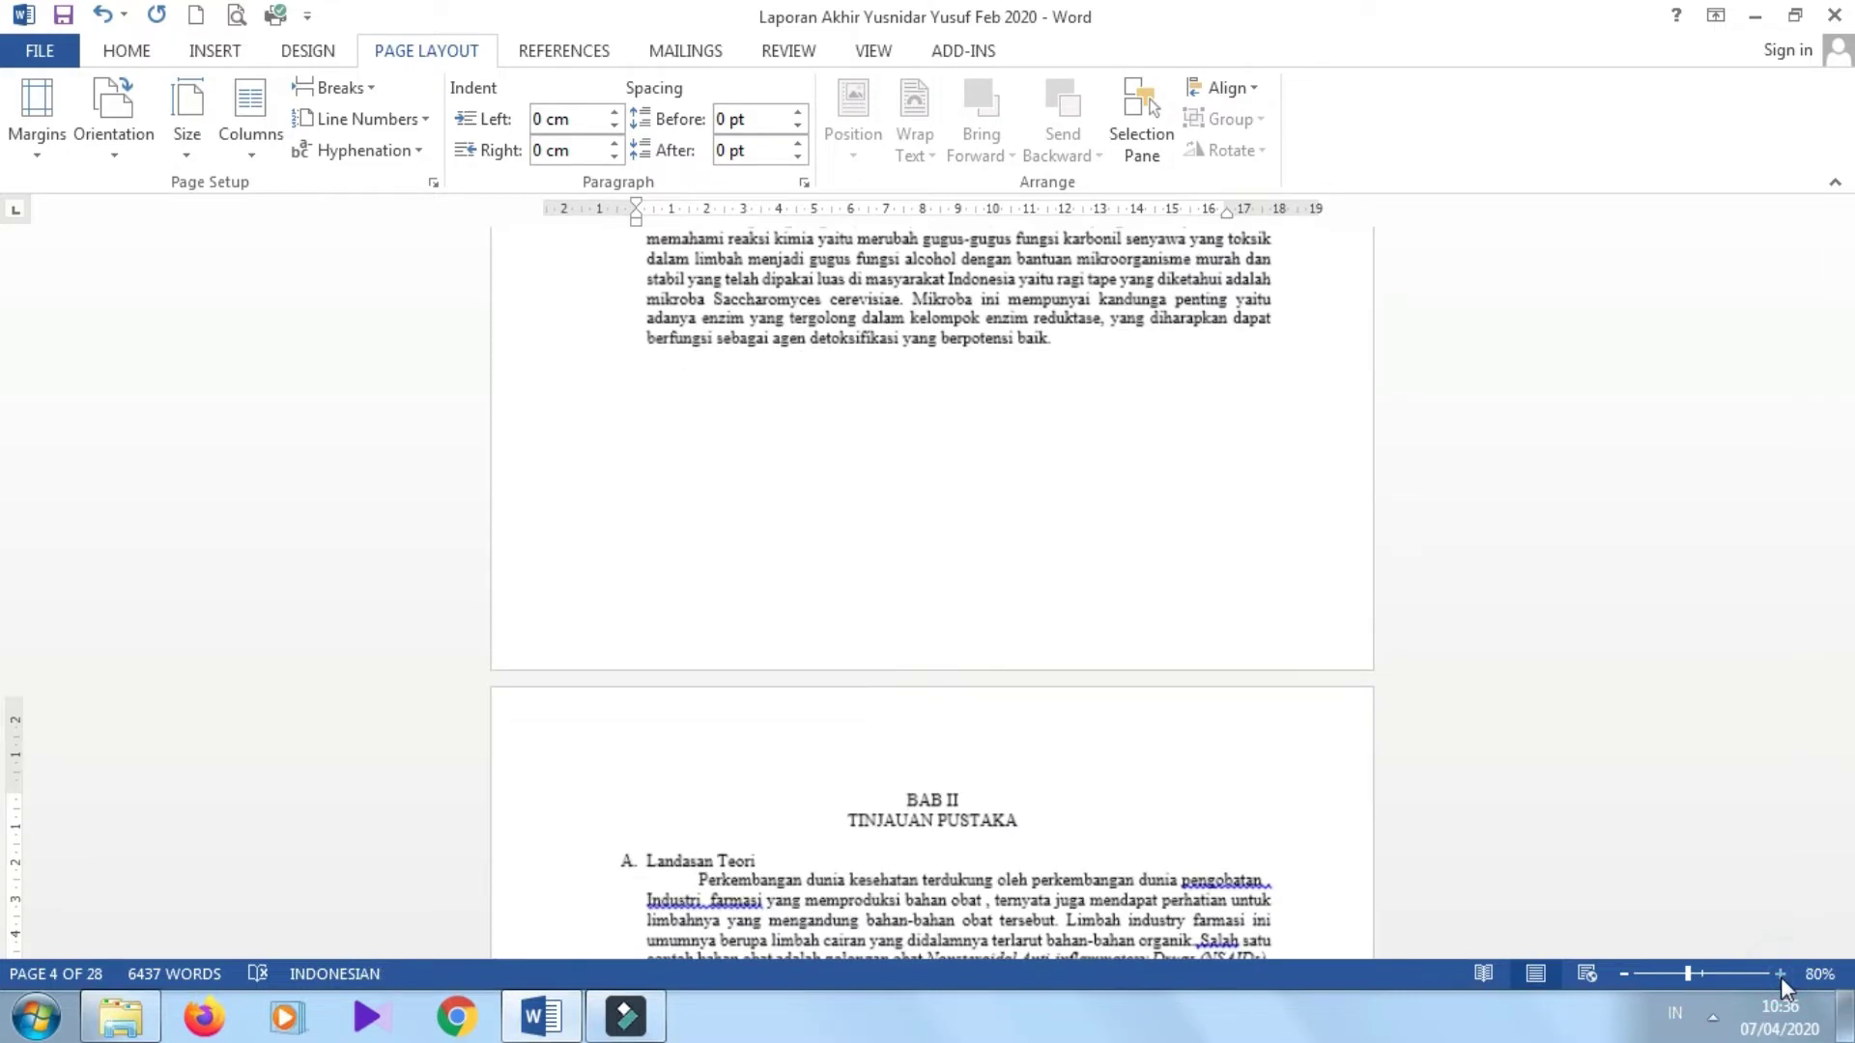
{"action": "left_click", "coordinate": [1781, 974]}
{"action": "left_click", "coordinate": [1780, 974]}
{"action": "left_click", "coordinate": [1781, 974]}
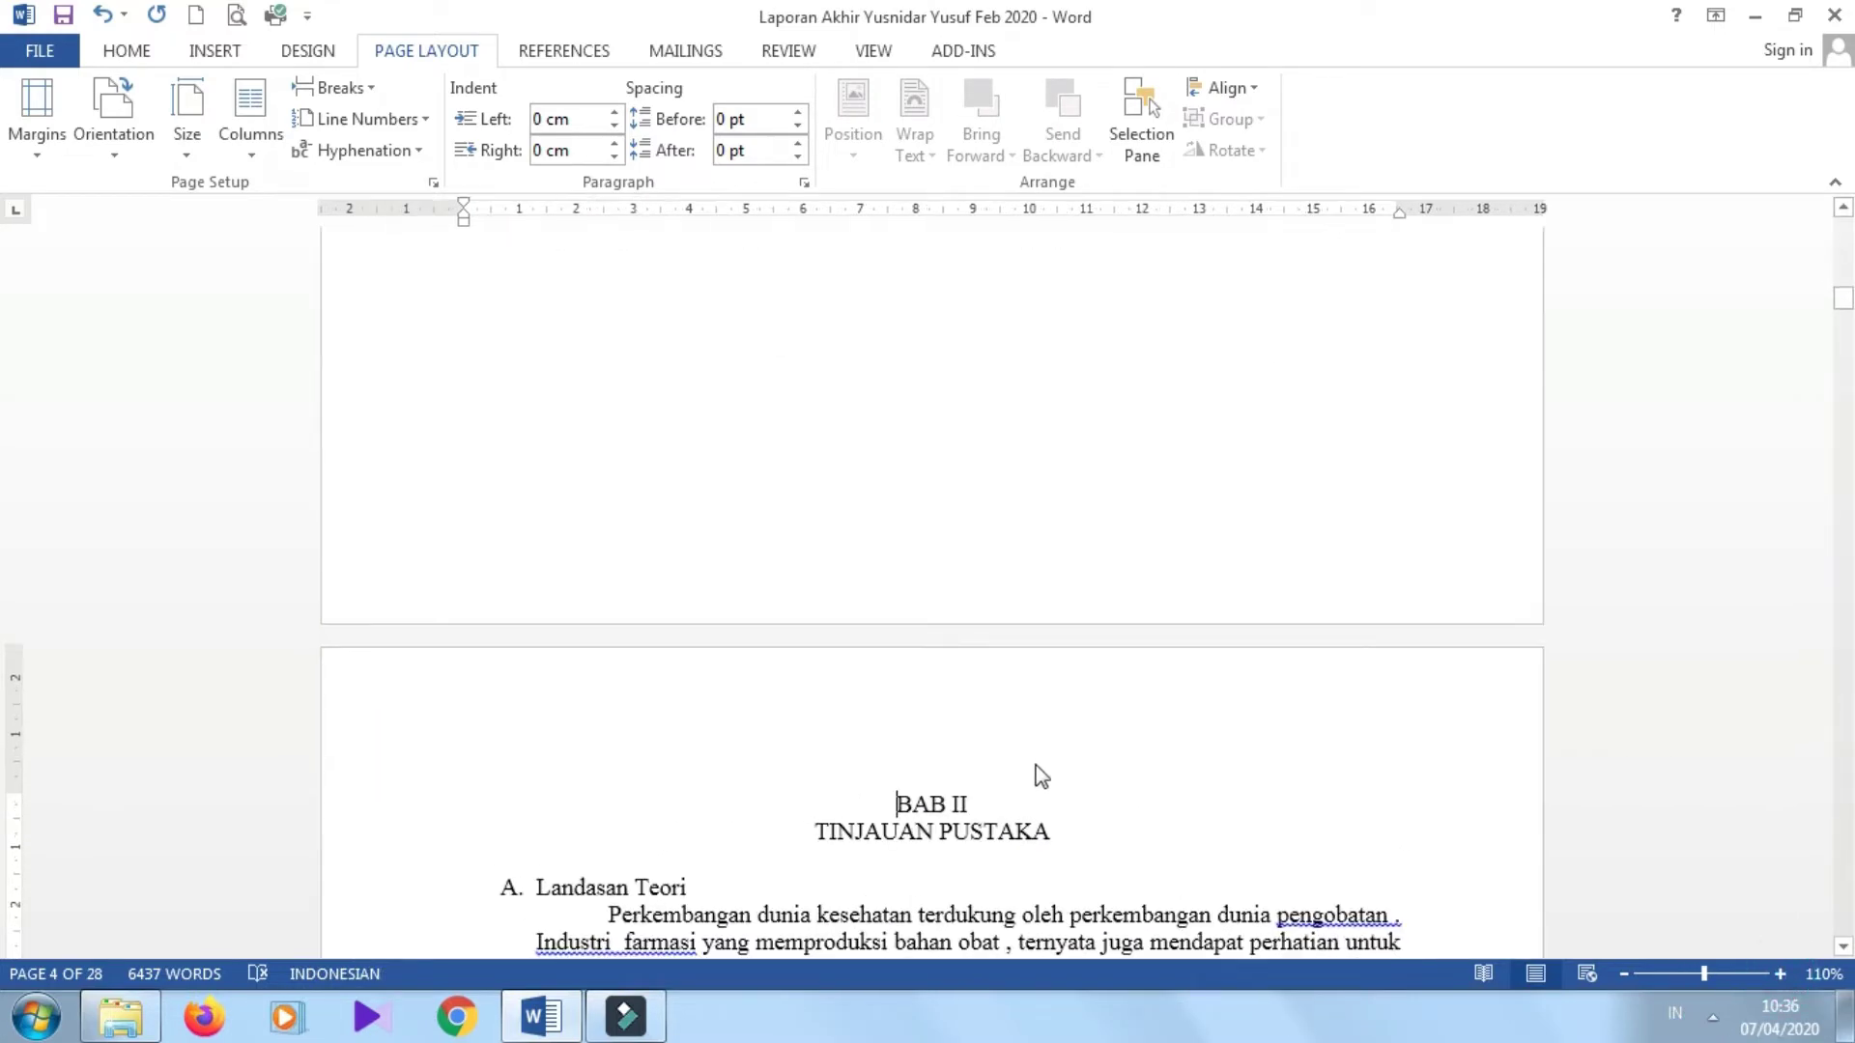
{"action": "left_click", "coordinate": [900, 778]}
{"action": "key", "text": "Up"}
{"action": "key", "text": "Down"}
{"action": "key", "text": "Up"}
{"action": "key", "text": "Down"}
{"action": "key", "text": "Up"}
{"action": "key", "text": "Down"}
{"action": "triple_click", "coordinate": [896, 801]}
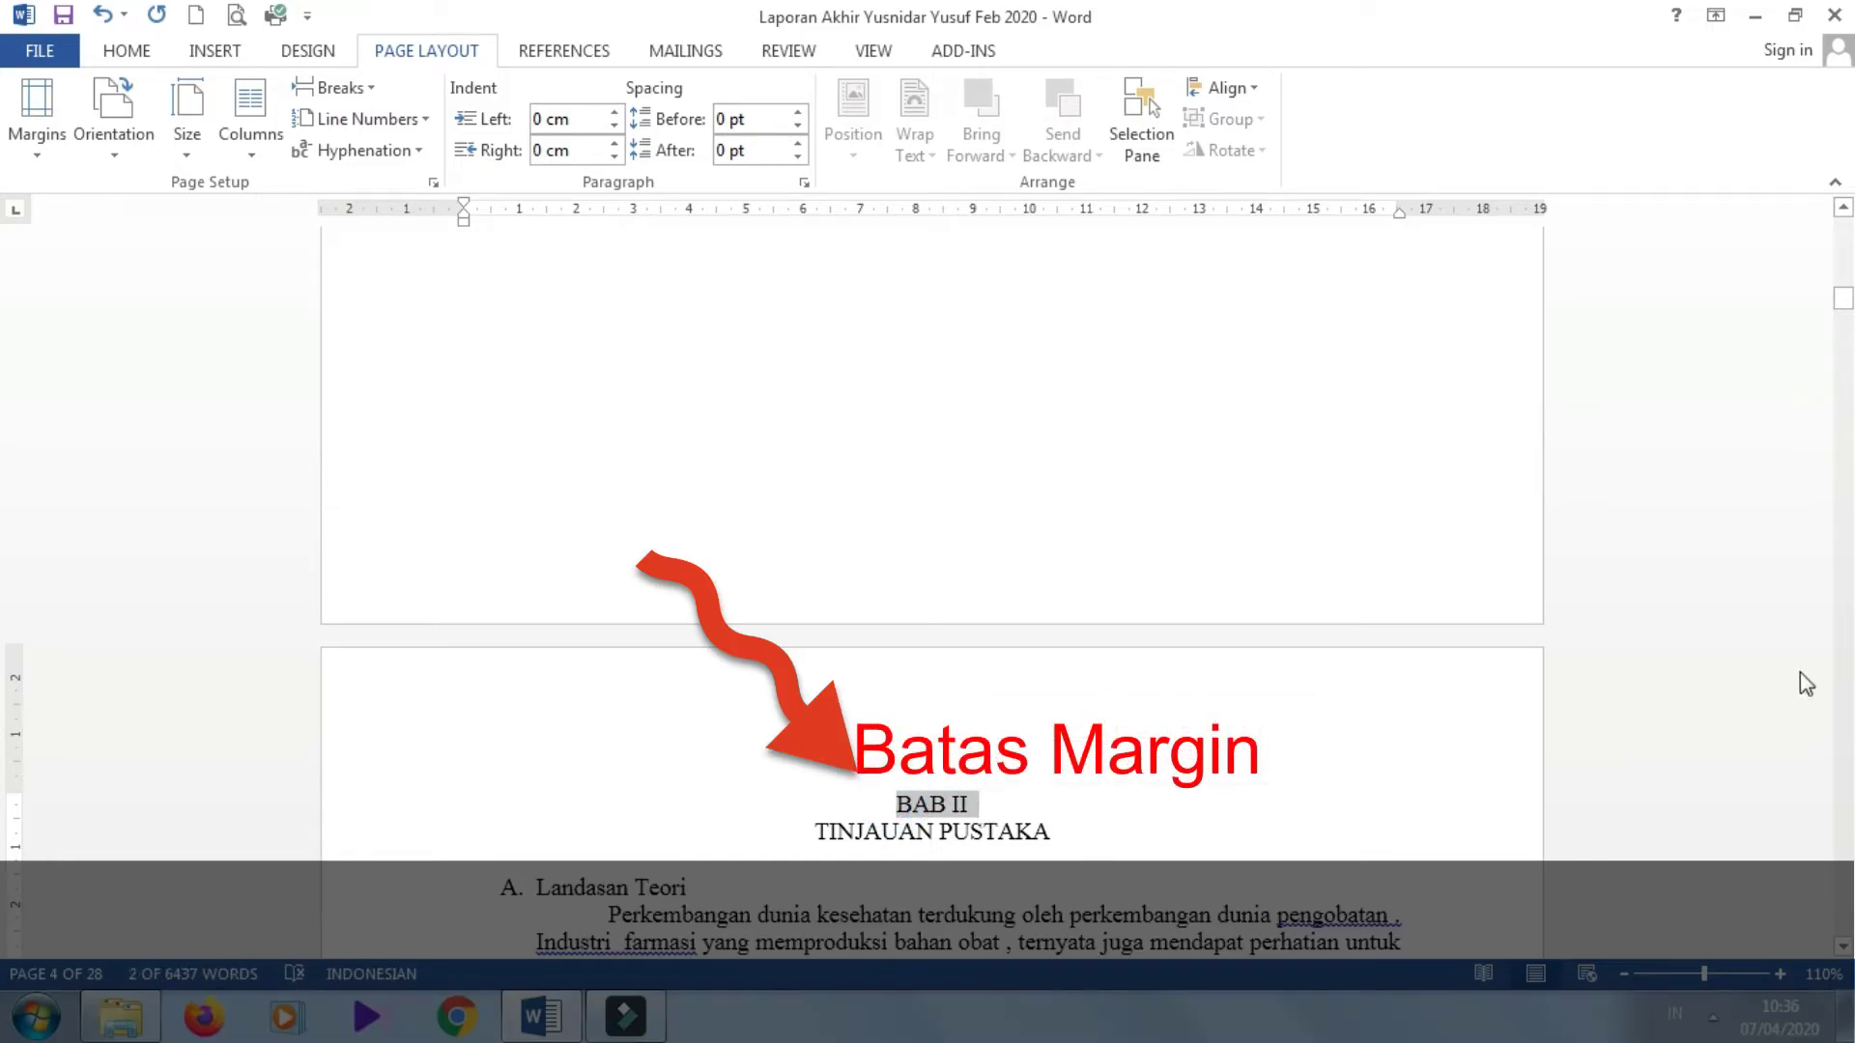
- Insert page numbers at the top of the page in the Plain Number 3 style
{"action": "left_click_drag", "start_coordinate": [1844, 298], "coordinate": [1844, 218]}
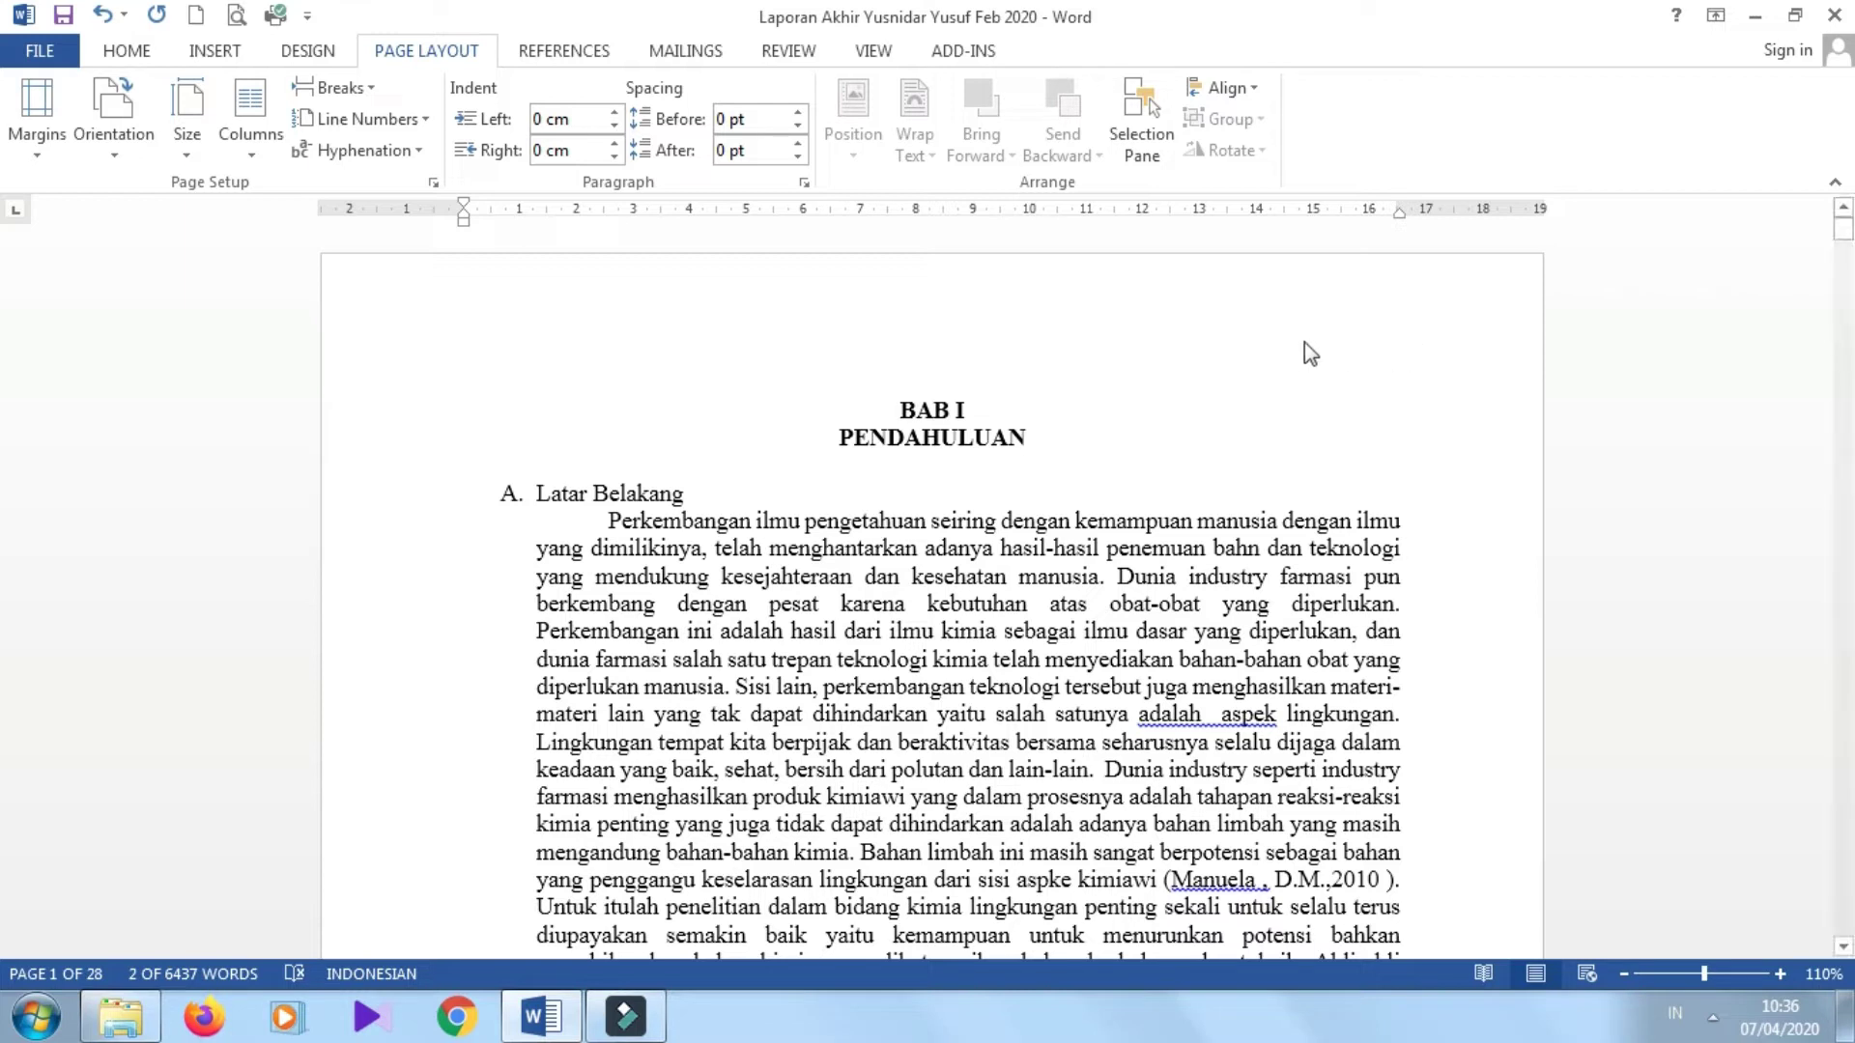
{"action": "left_click", "coordinate": [215, 54]}
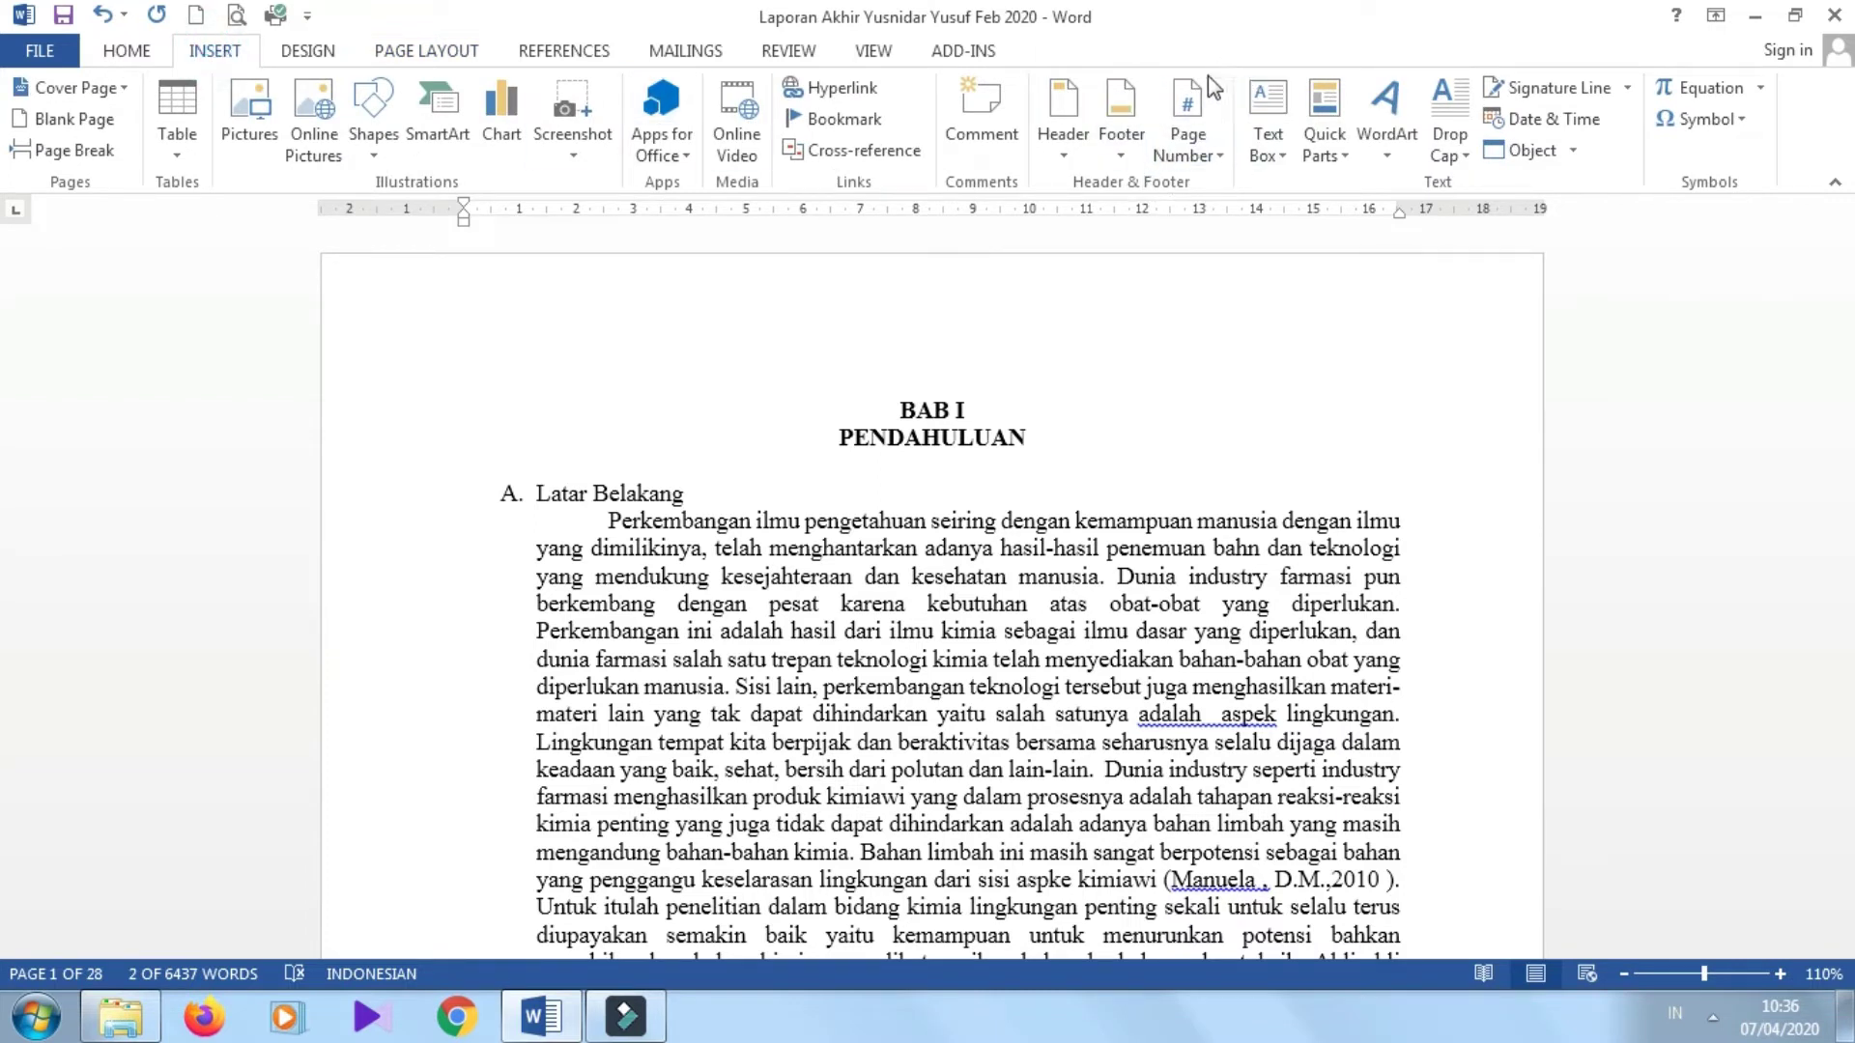
{"action": "left_click", "coordinate": [1190, 159]}
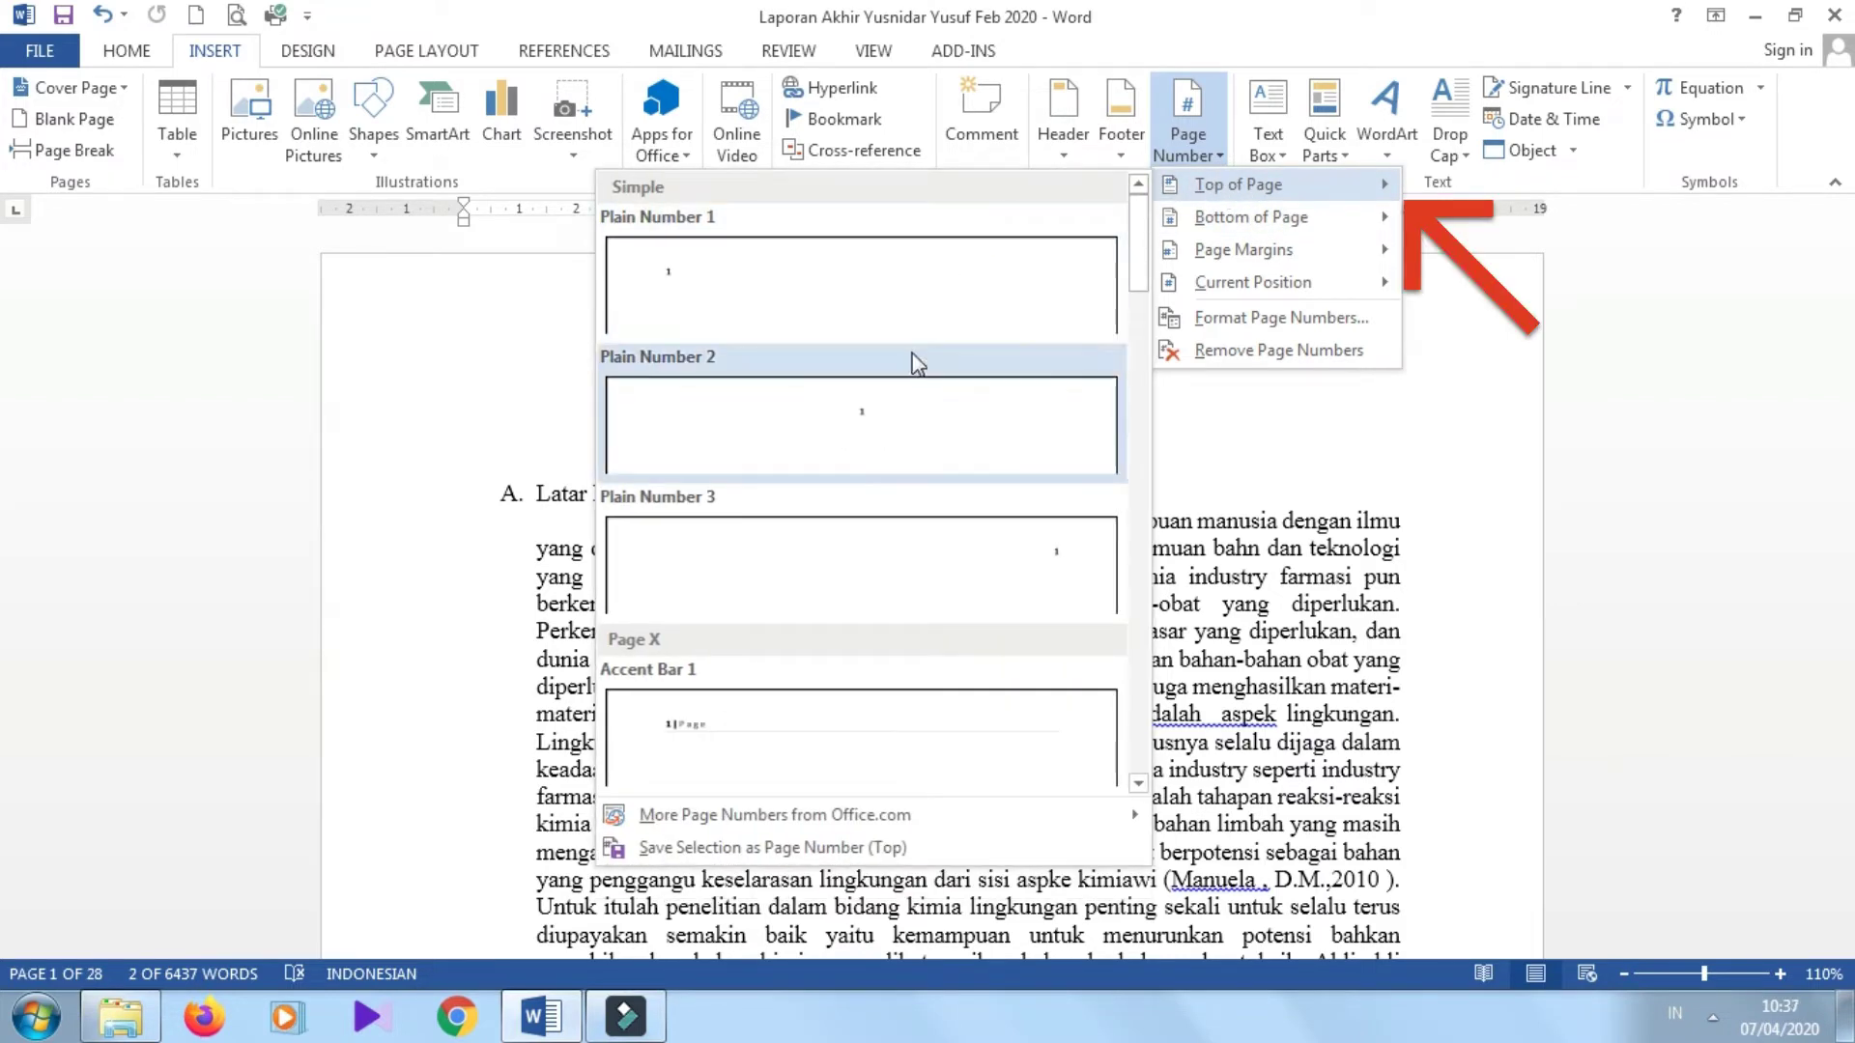
{"action": "left_click", "coordinate": [1049, 560]}
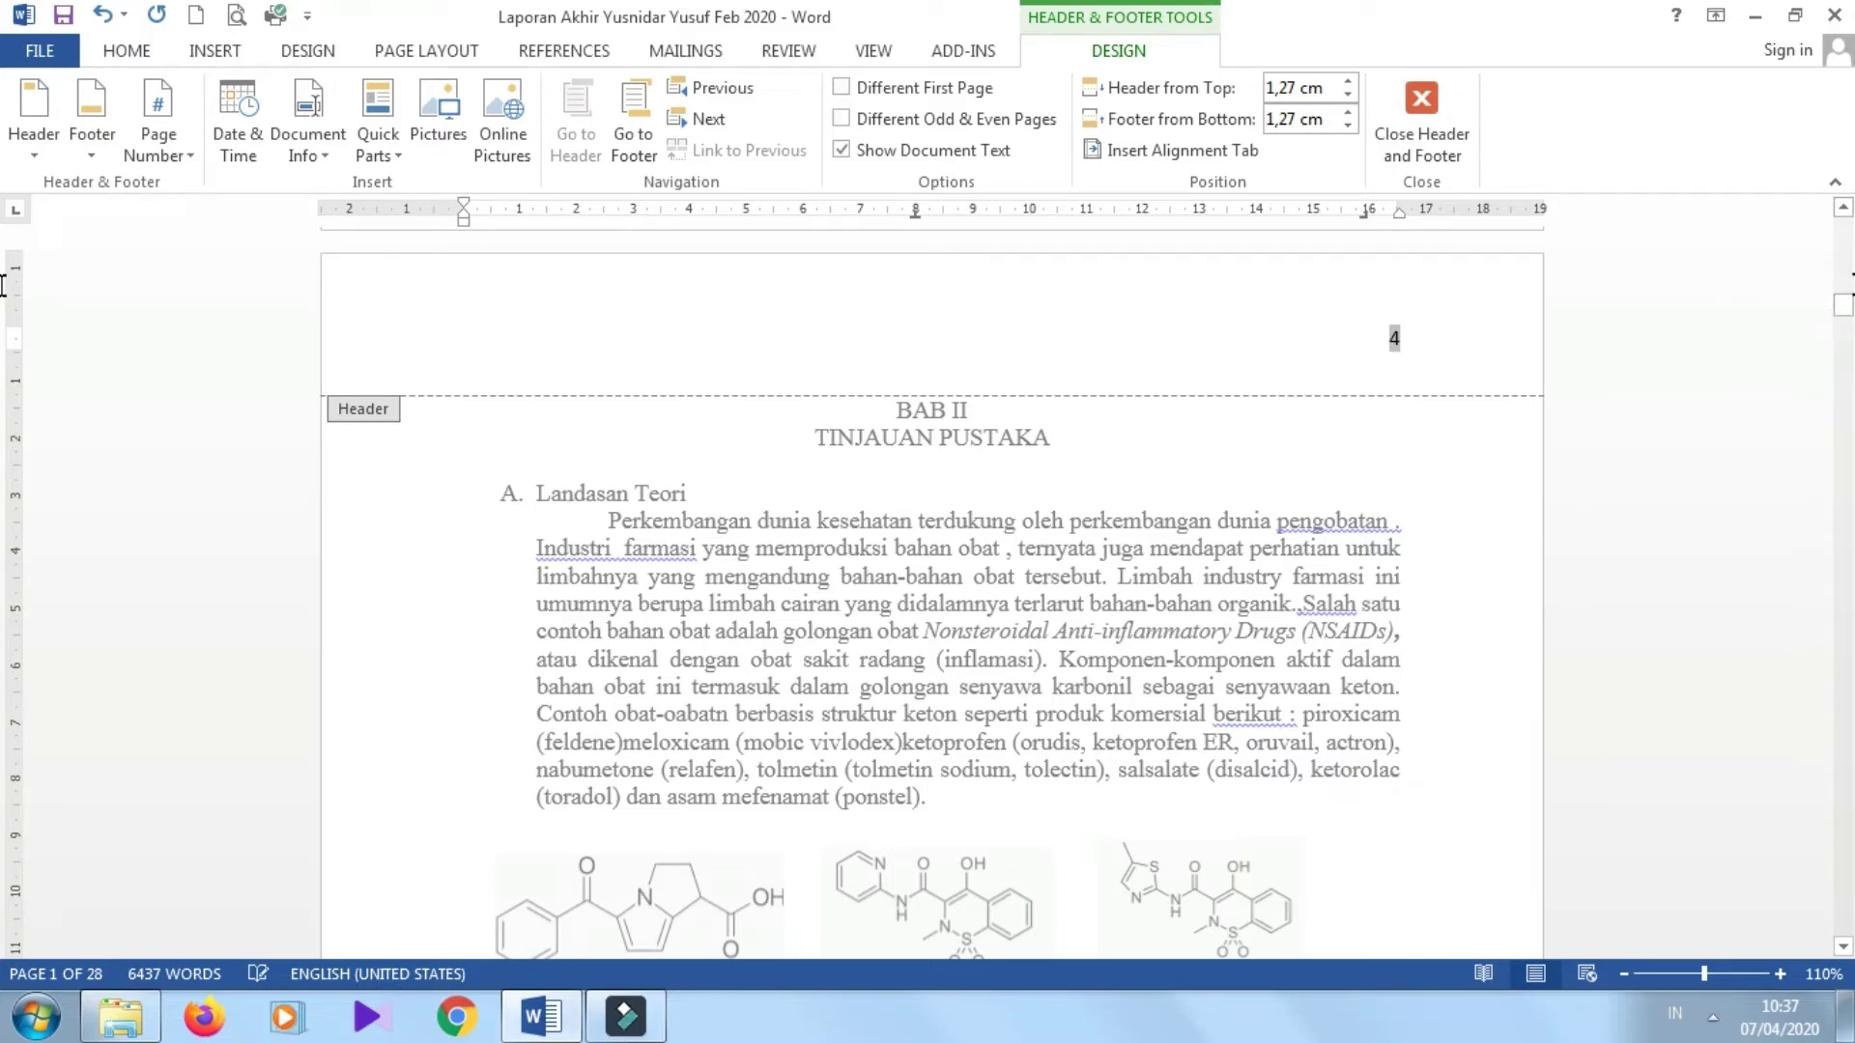
- Make the page number in the header bold, working from the BAB I page, and leave header editing
{"action": "left_click_drag", "start_coordinate": [1845, 310], "coordinate": [1844, 230]}
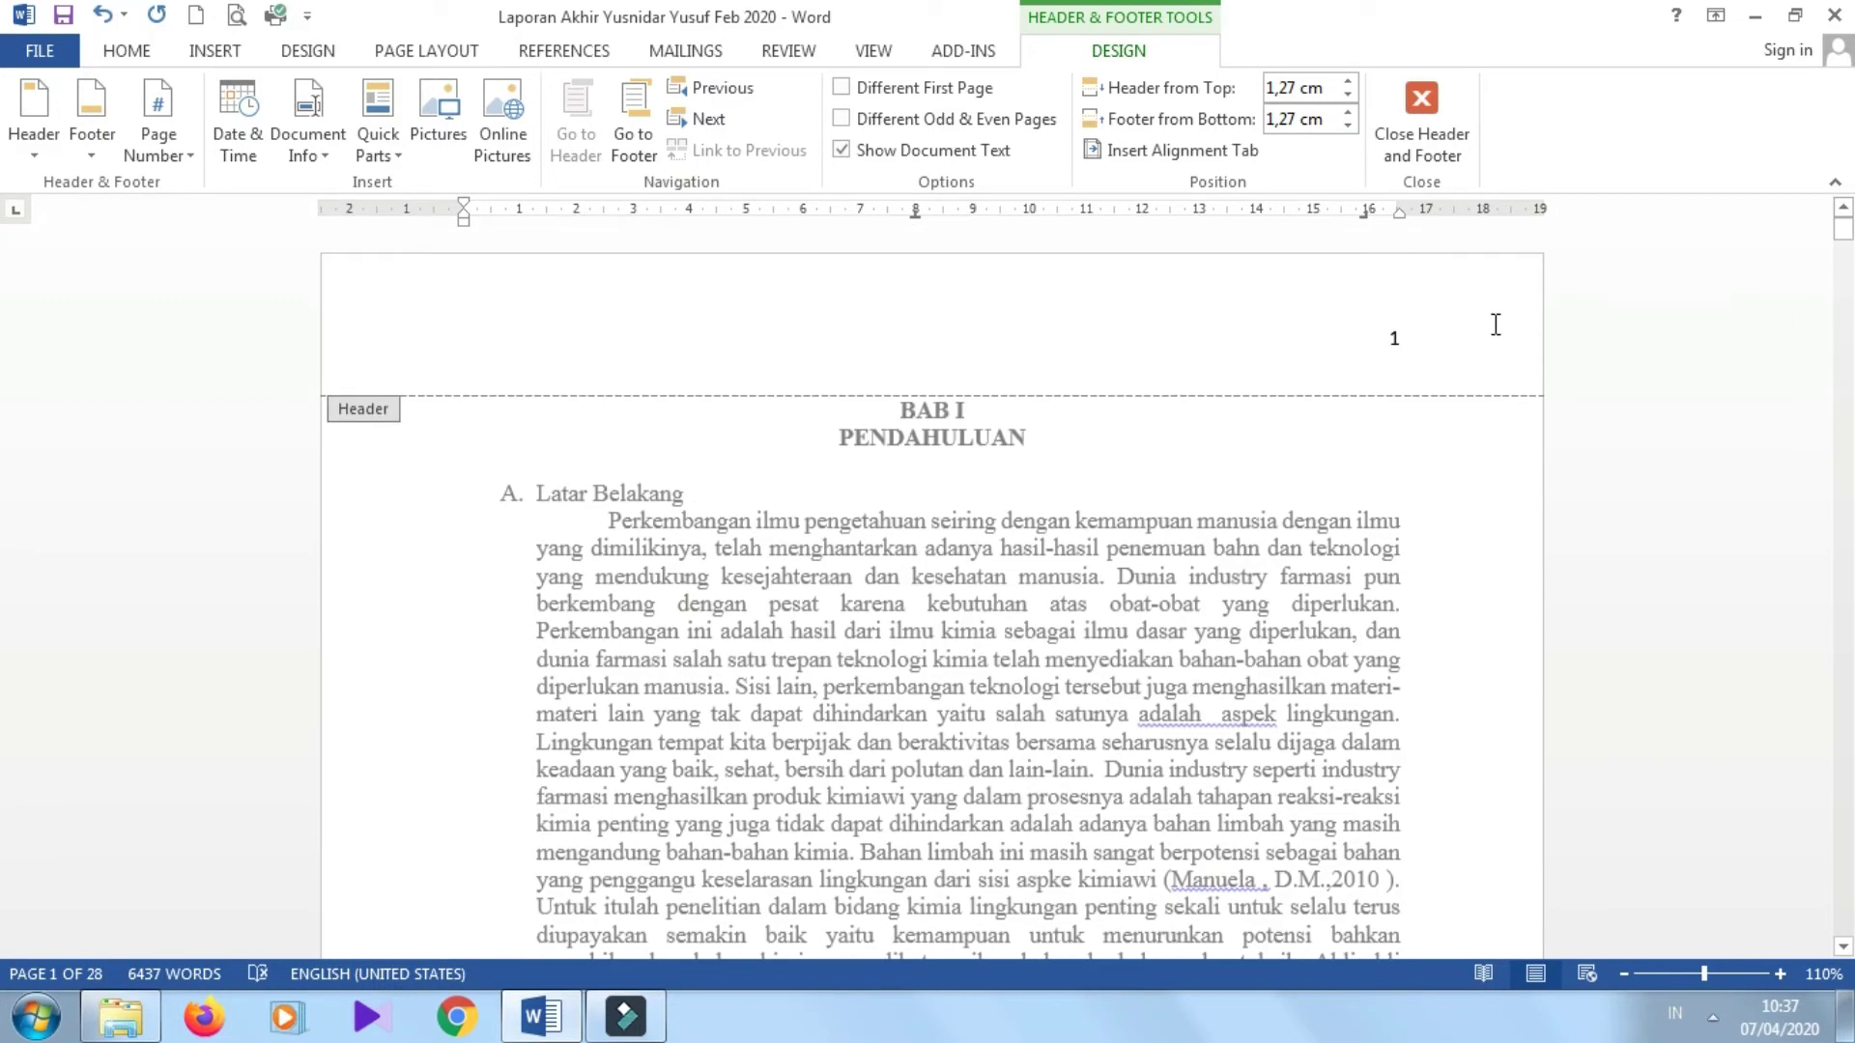
{"action": "left_click_drag", "start_coordinate": [1438, 337], "coordinate": [1382, 338]}
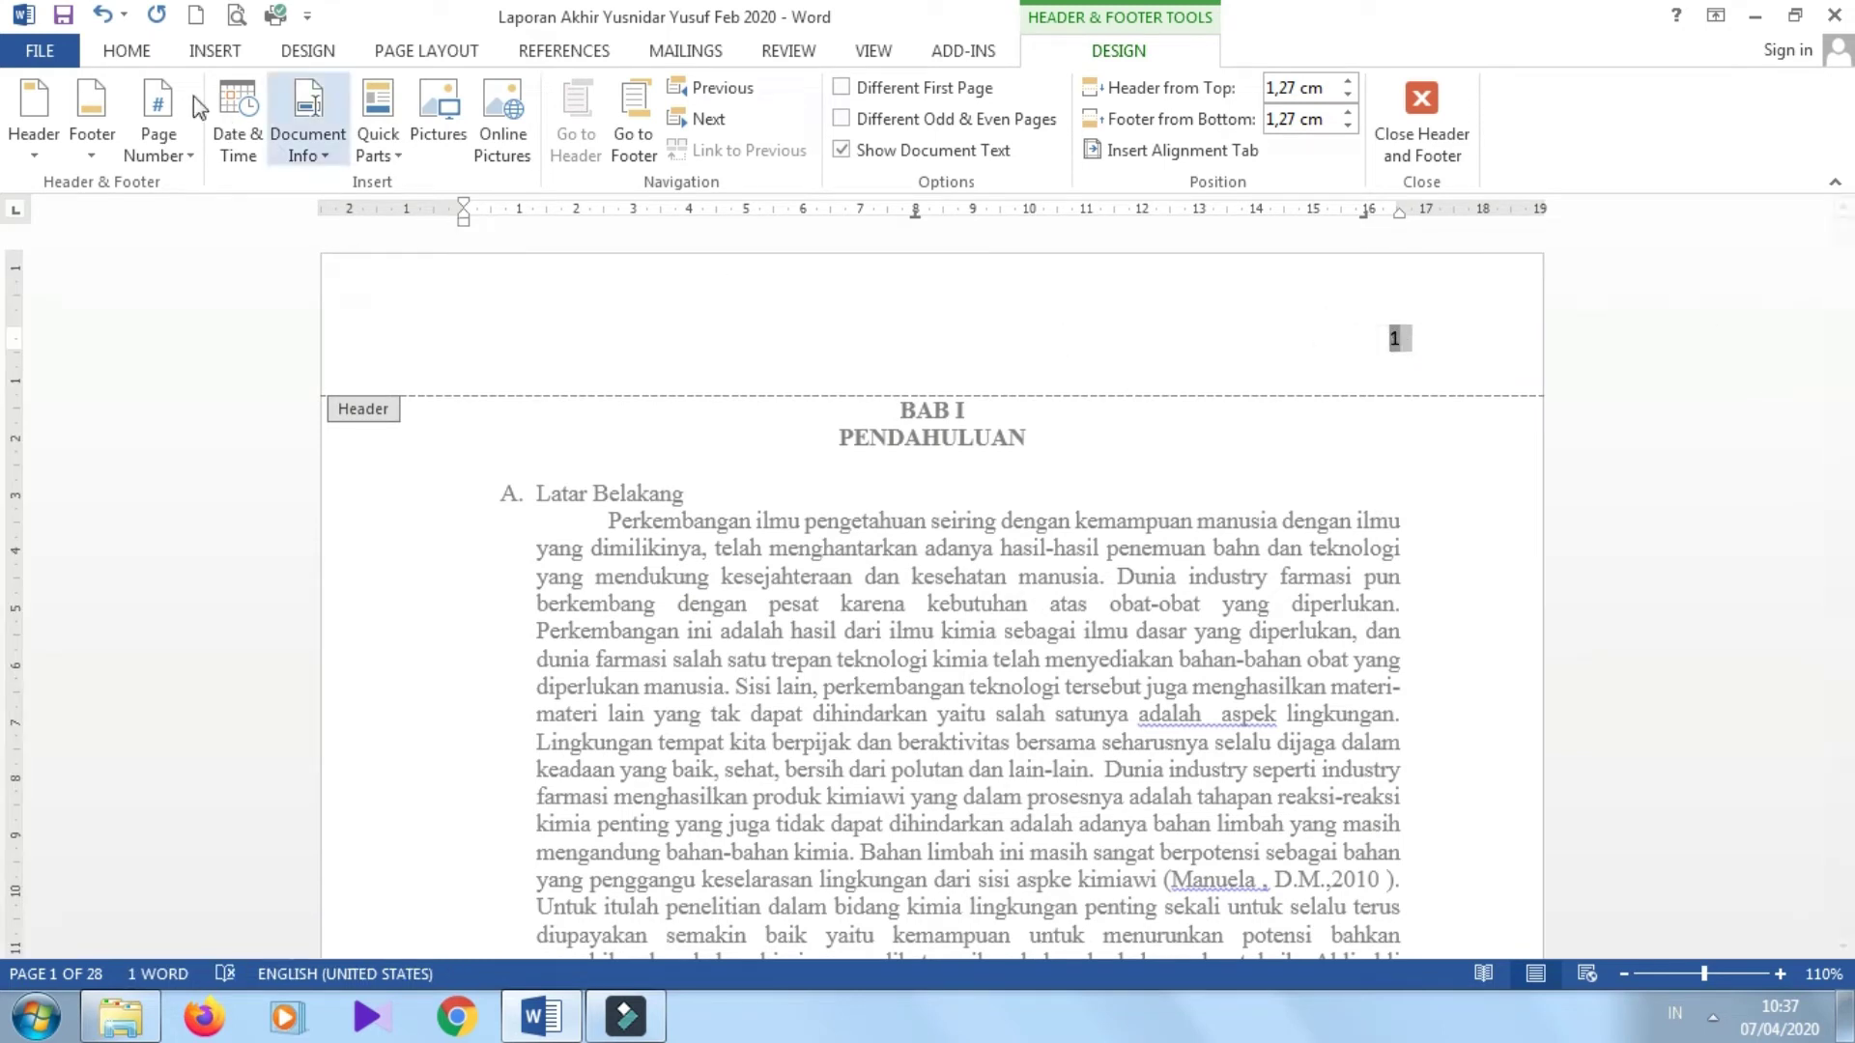
{"action": "left_click", "coordinate": [127, 52]}
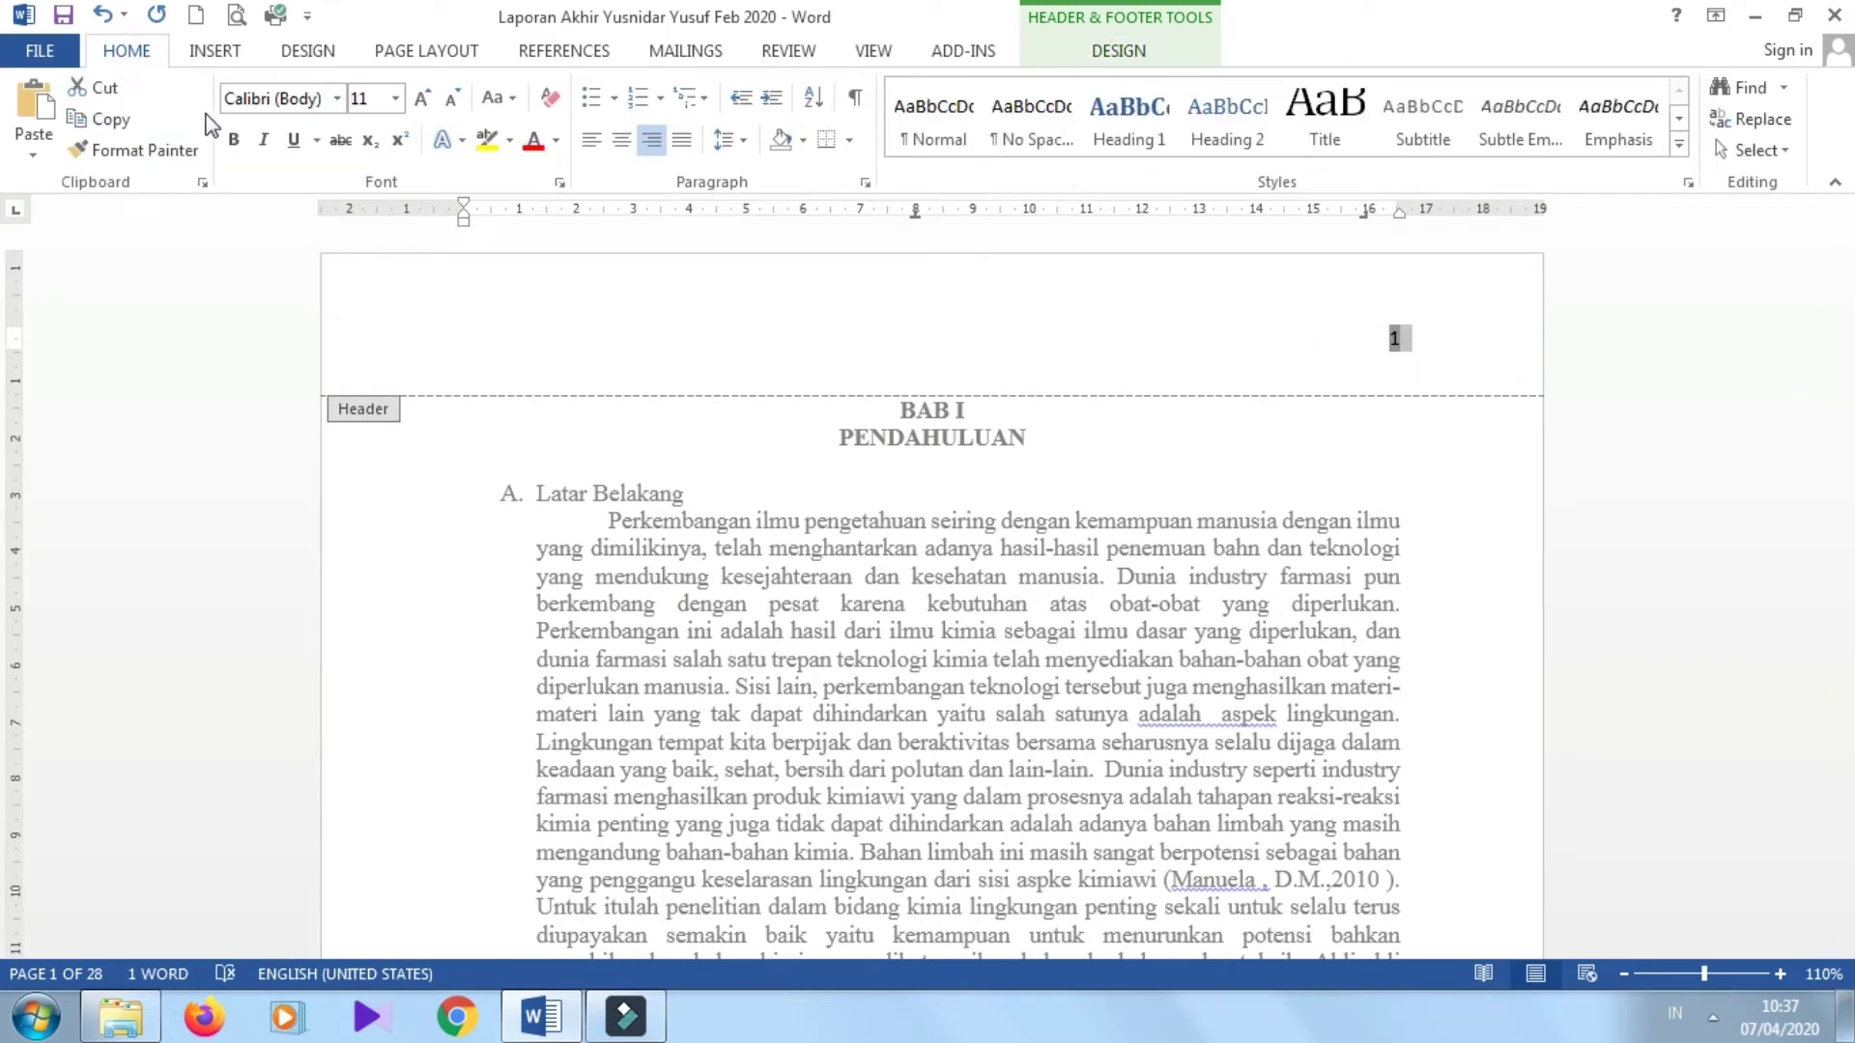
{"action": "left_click", "coordinate": [234, 143]}
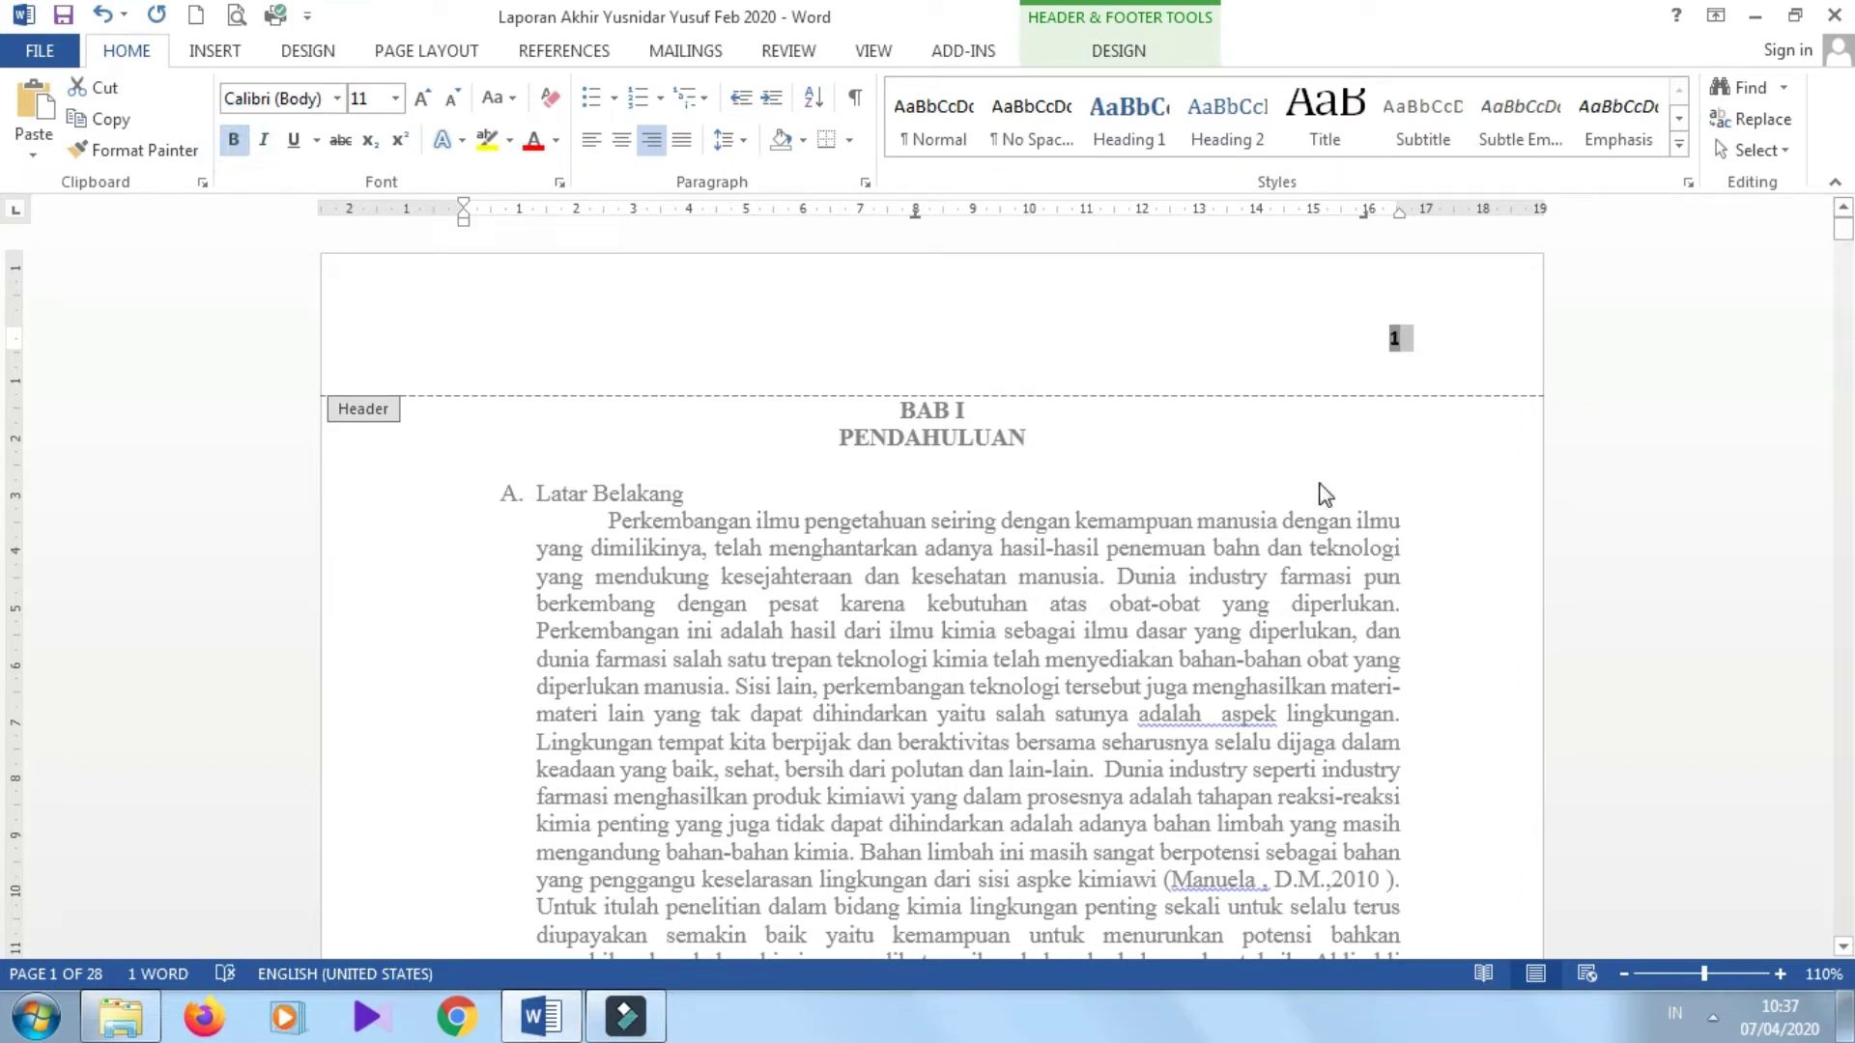
{"action": "double_click", "coordinate": [1325, 495]}
{"action": "scroll", "coordinate": [1325, 495], "scroll_direction": "down", "scroll_amount": 8}
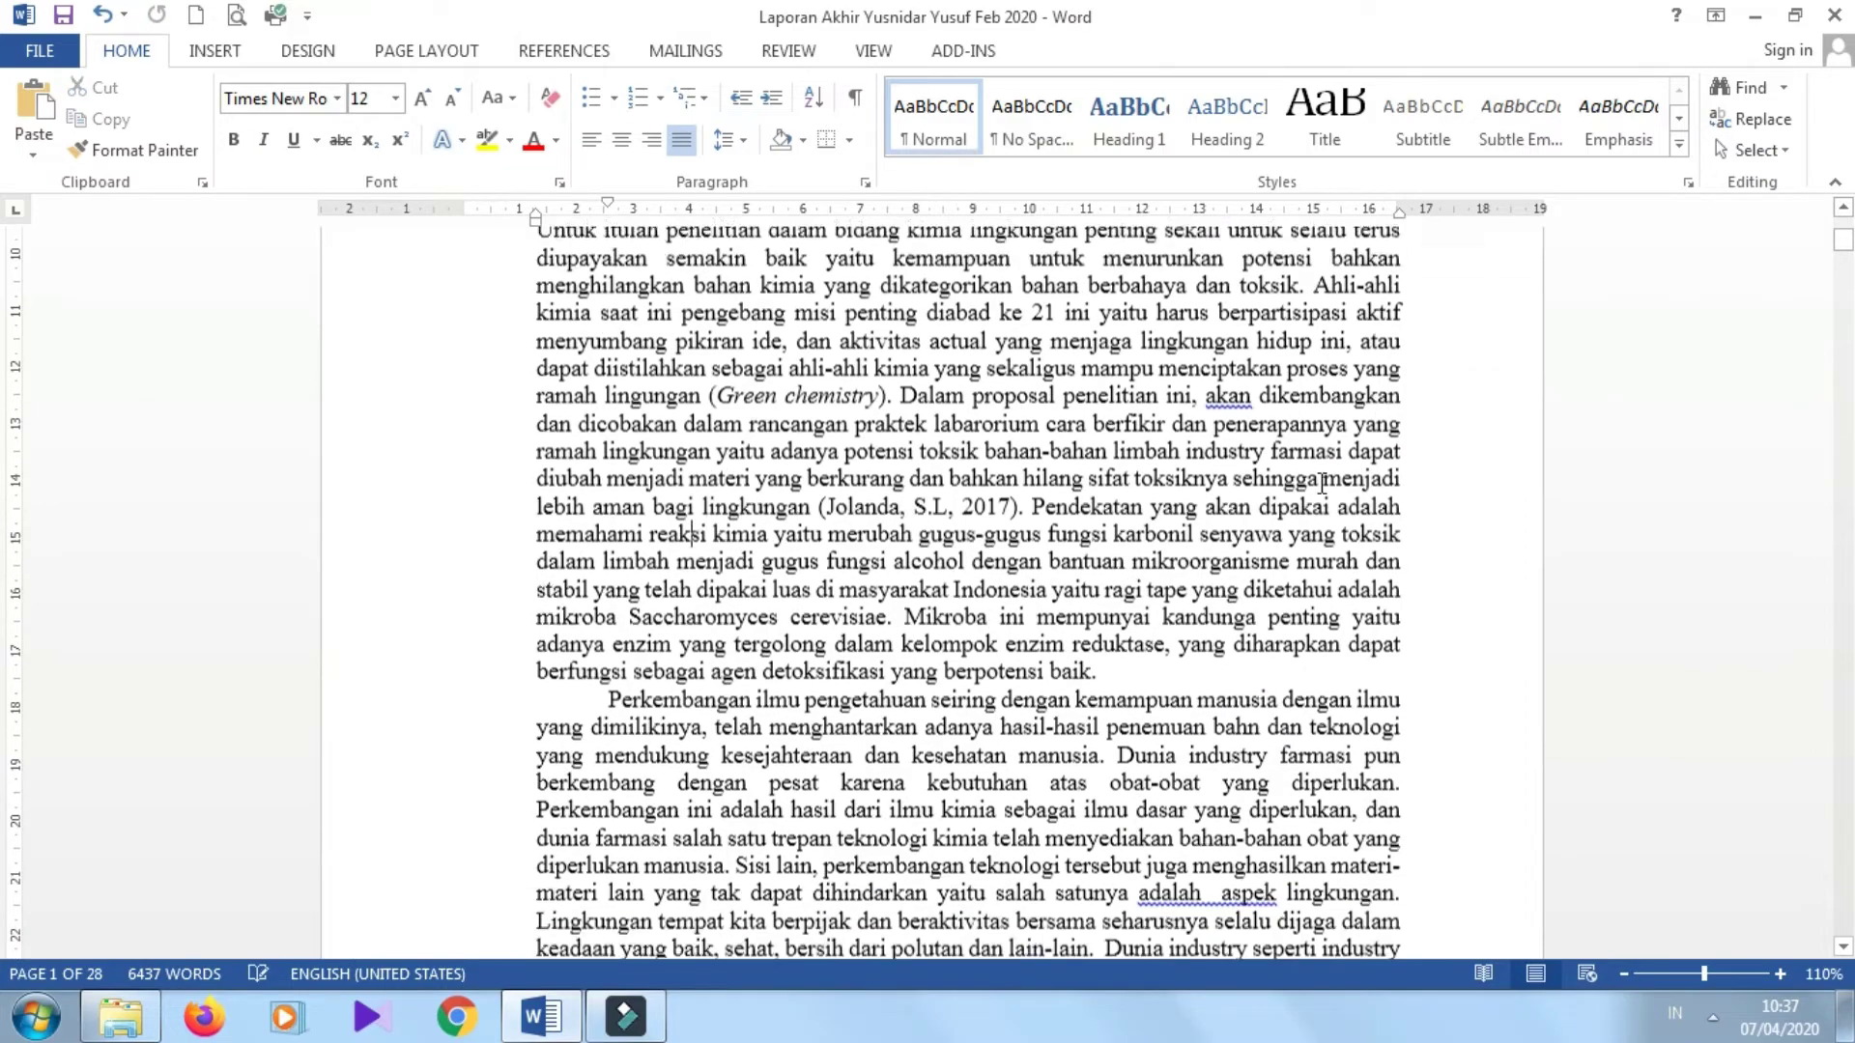
{"action": "scroll", "coordinate": [1322, 483], "scroll_direction": "down", "scroll_amount": 8}
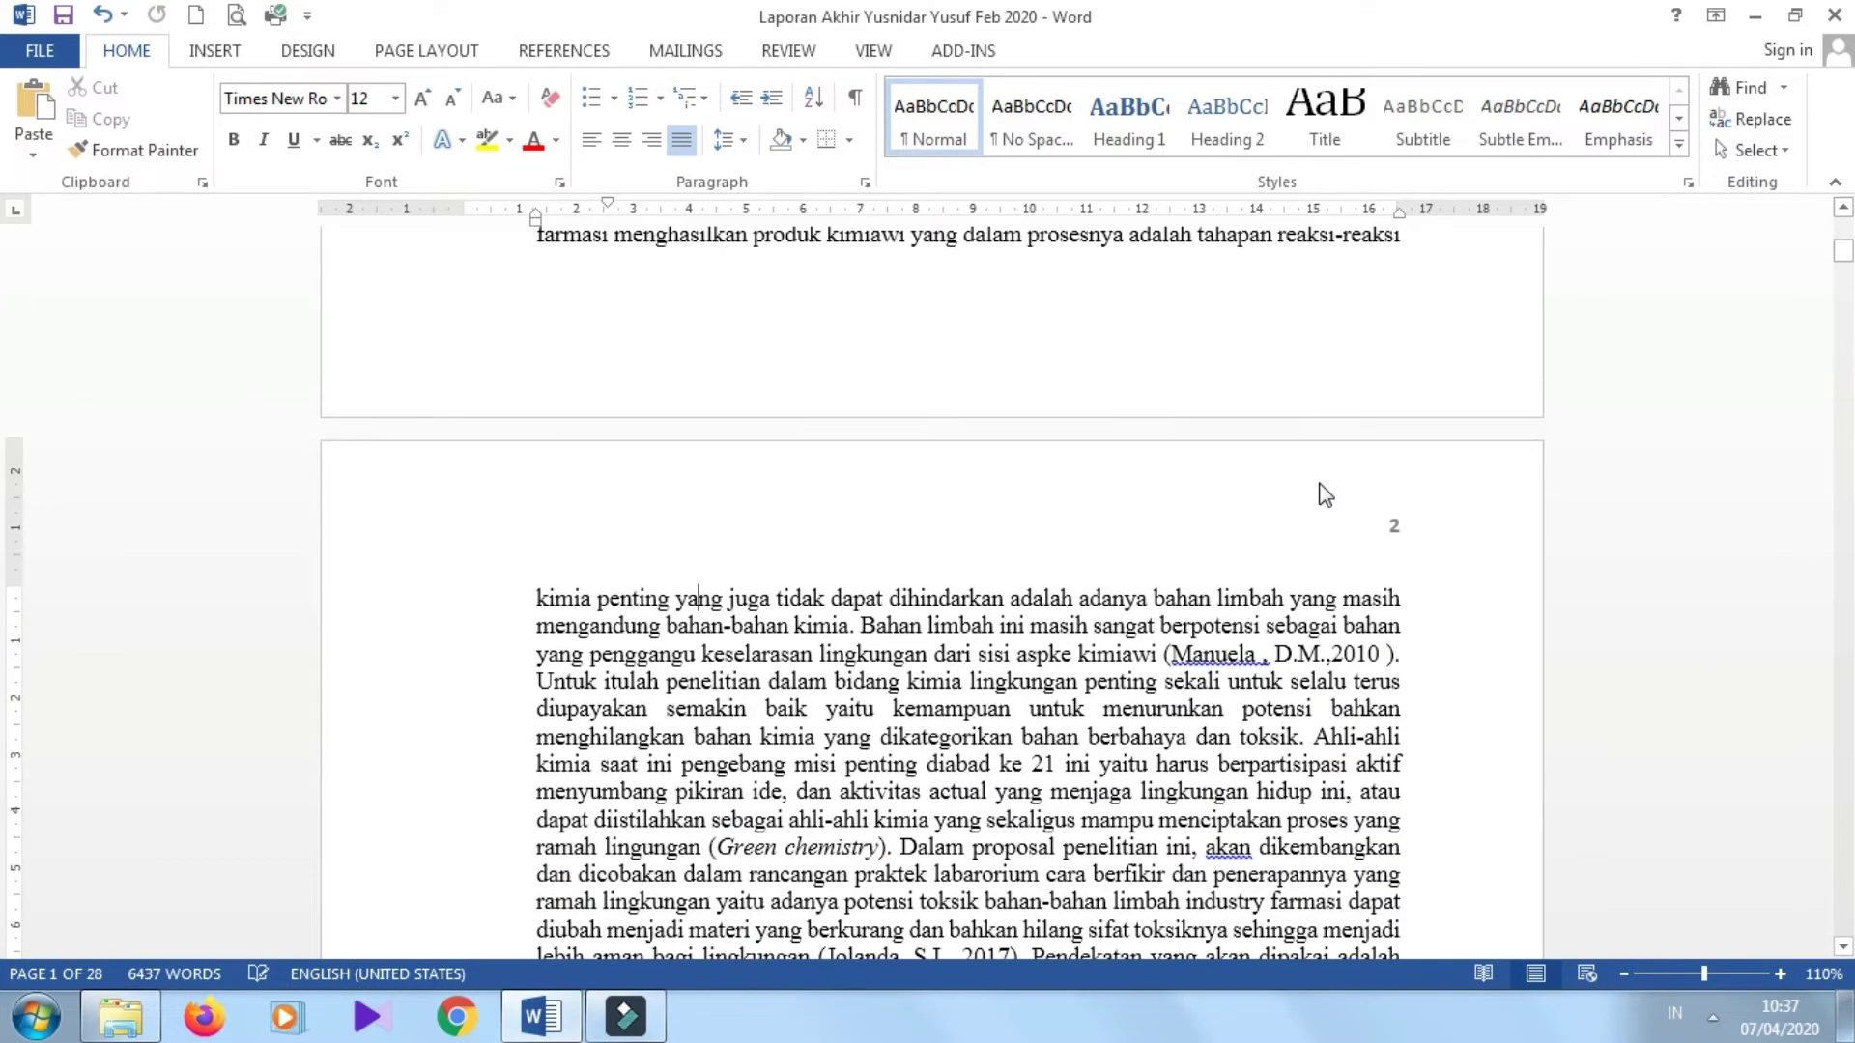
- Set the header page number's font to Times New Roman, change its font size, and return to the body text
{"action": "key", "text": "ctrl+Home"}
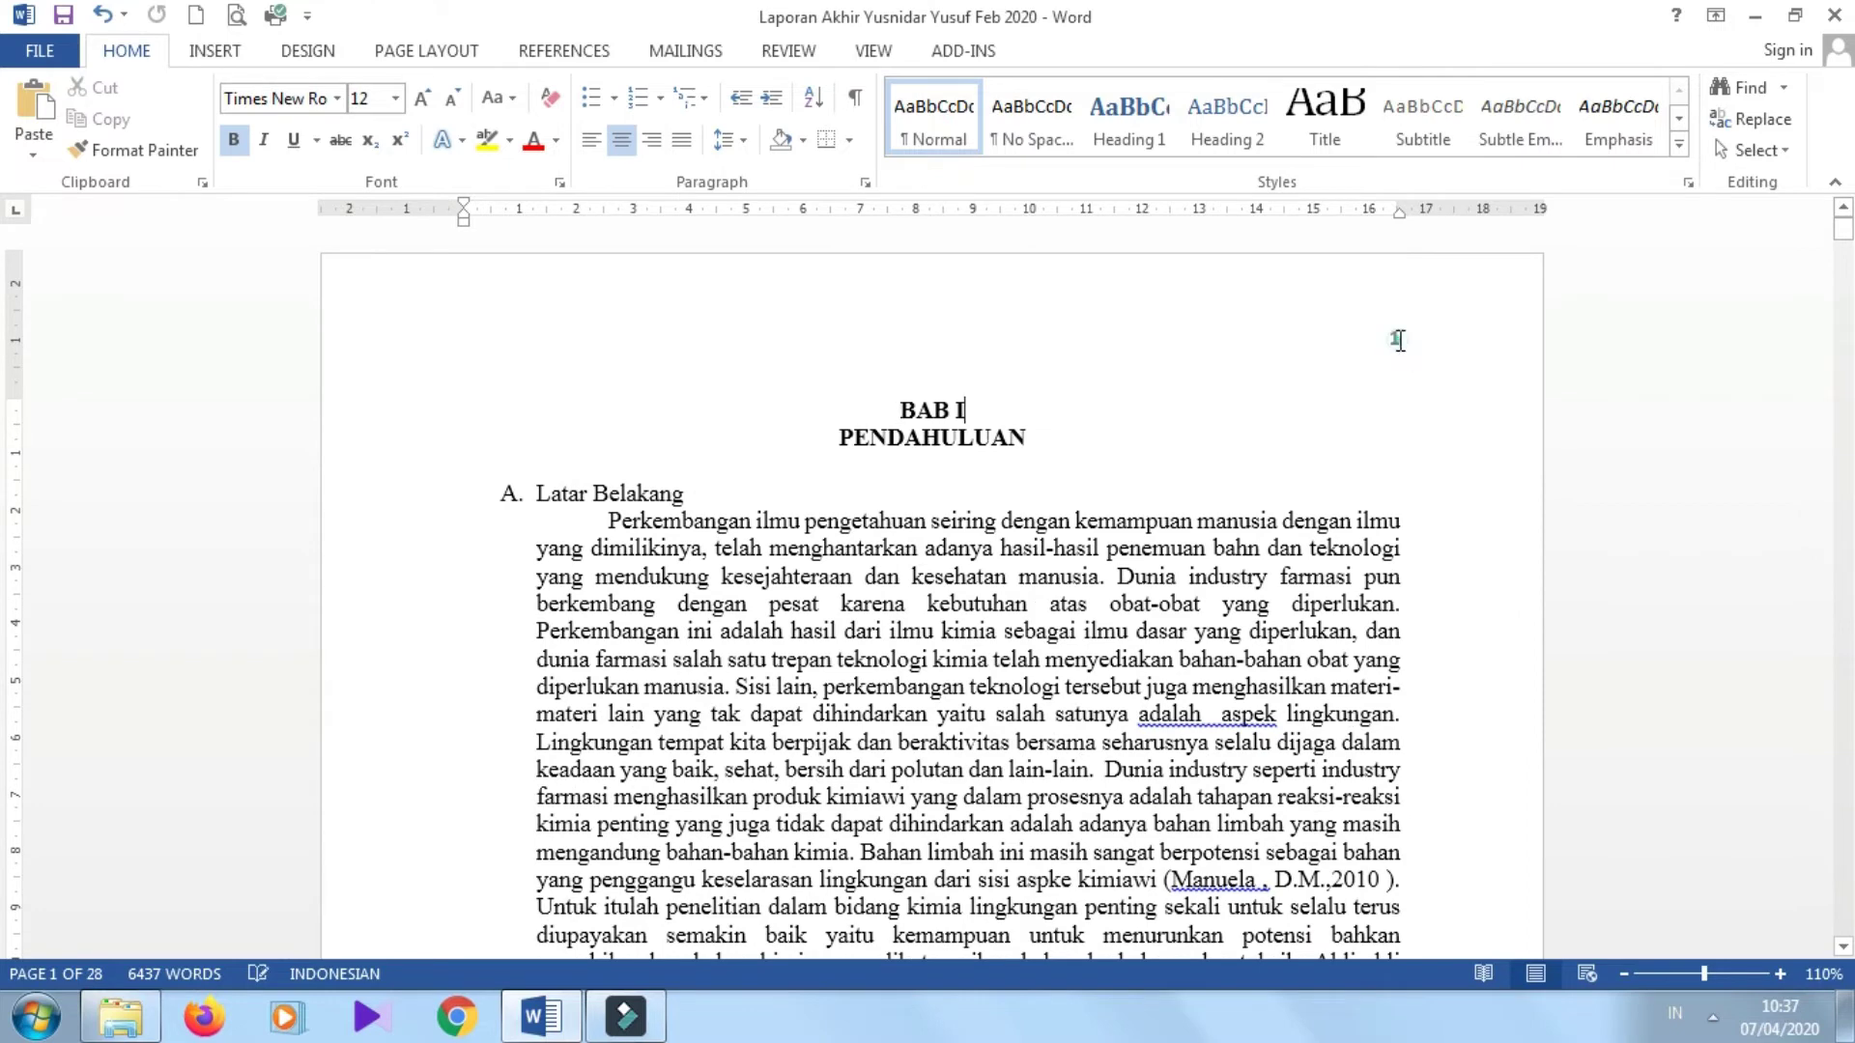
{"action": "double_click", "coordinate": [1399, 343]}
{"action": "double_click", "coordinate": [1411, 338]}
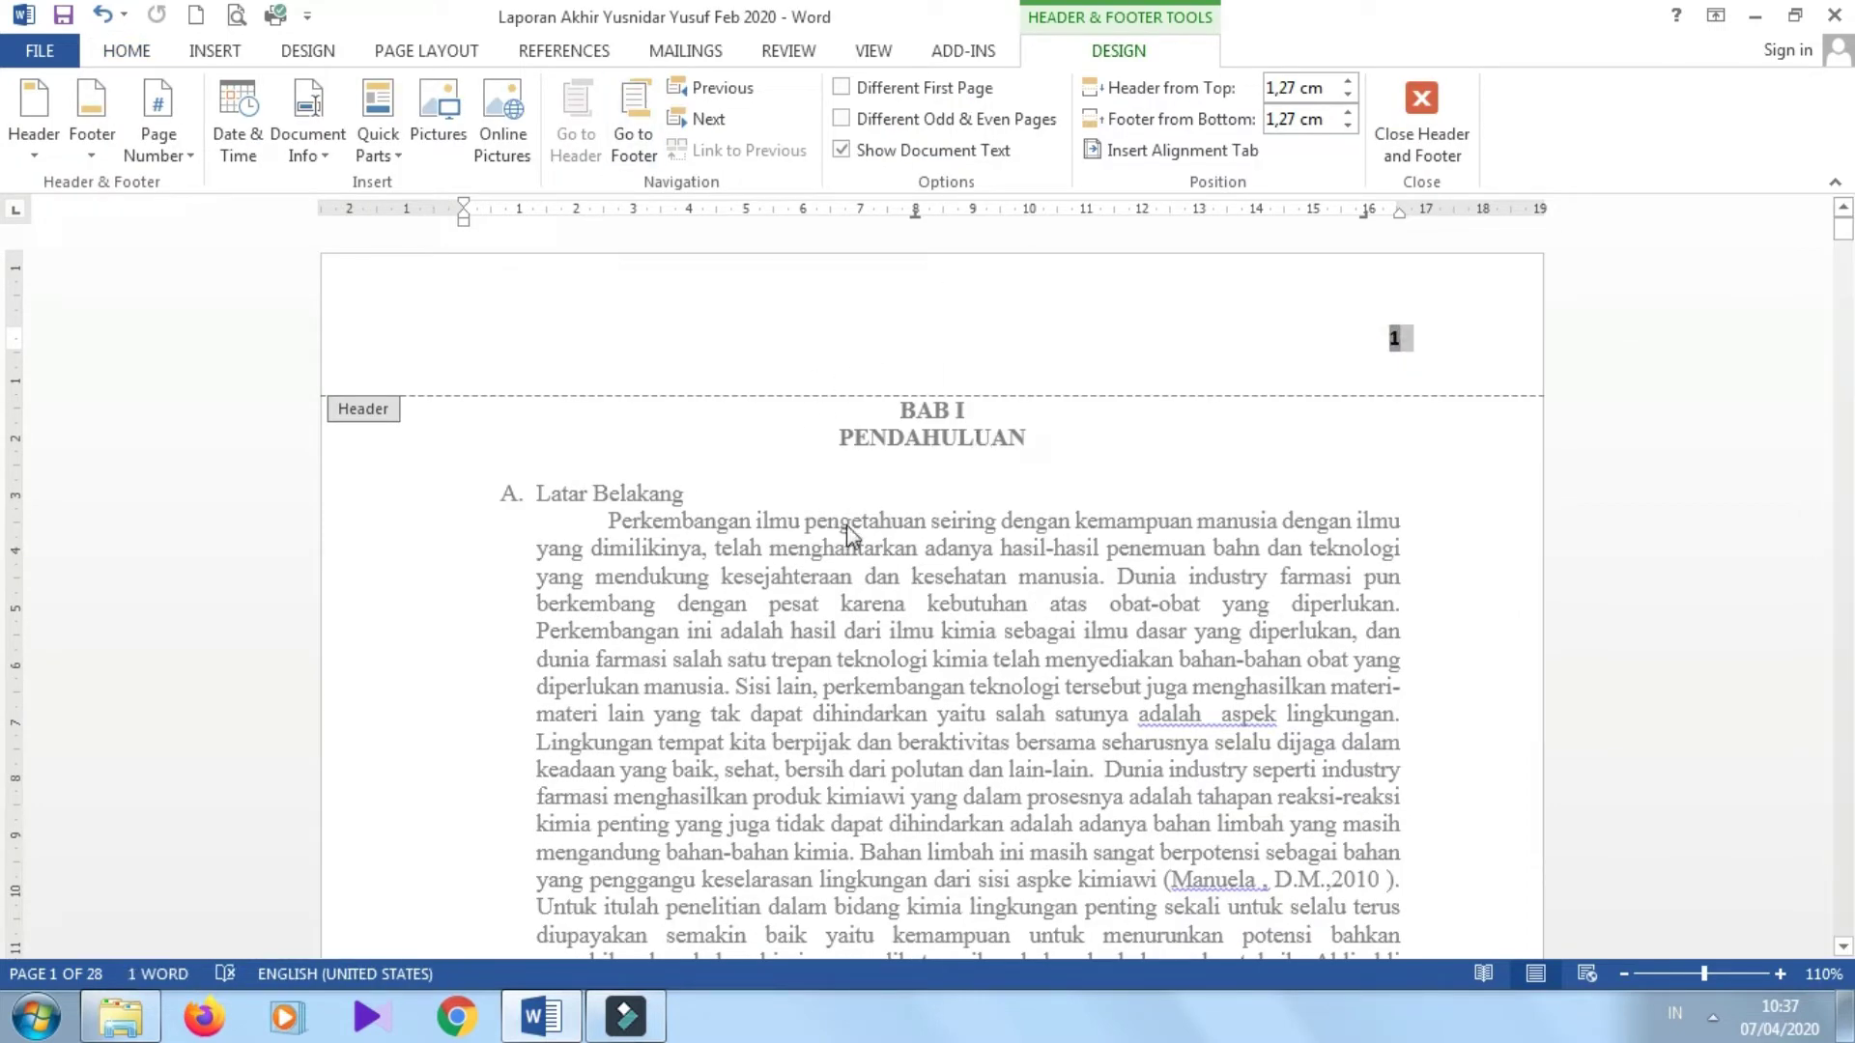
{"action": "left_click", "coordinate": [127, 50]}
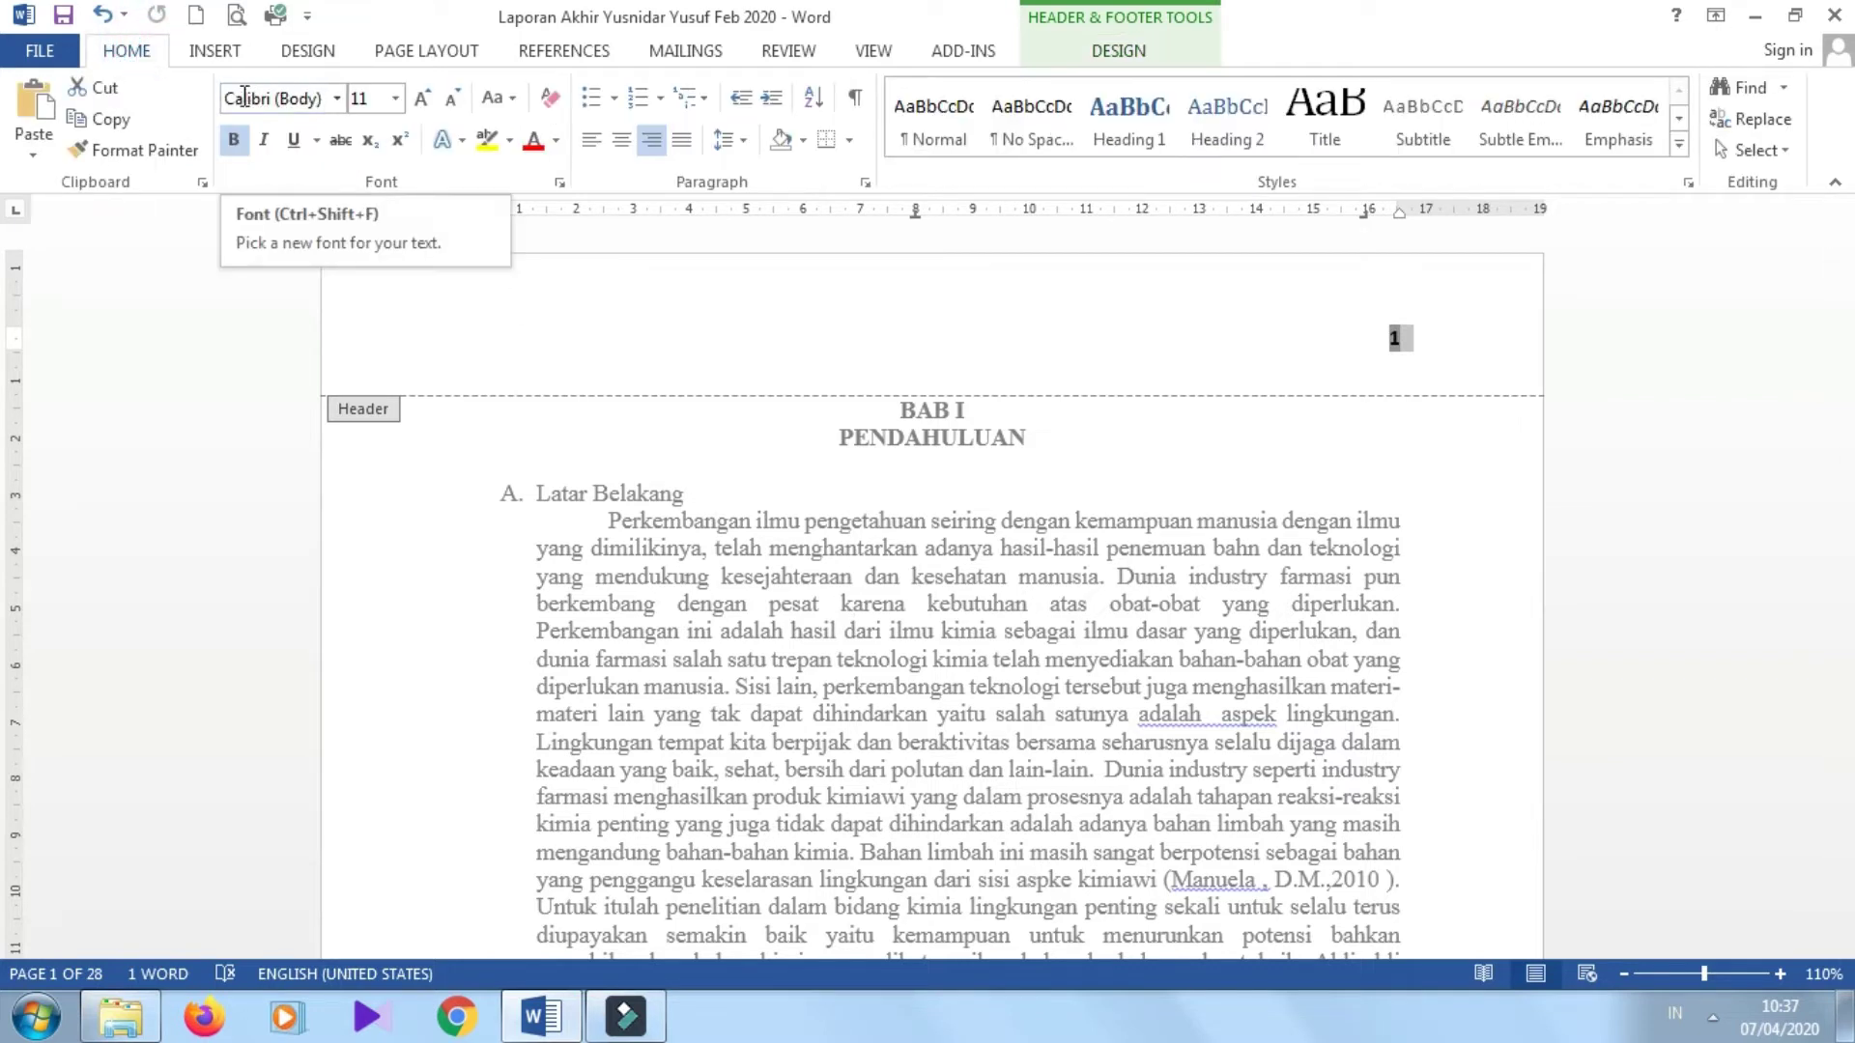
{"action": "left_click", "coordinate": [335, 100]}
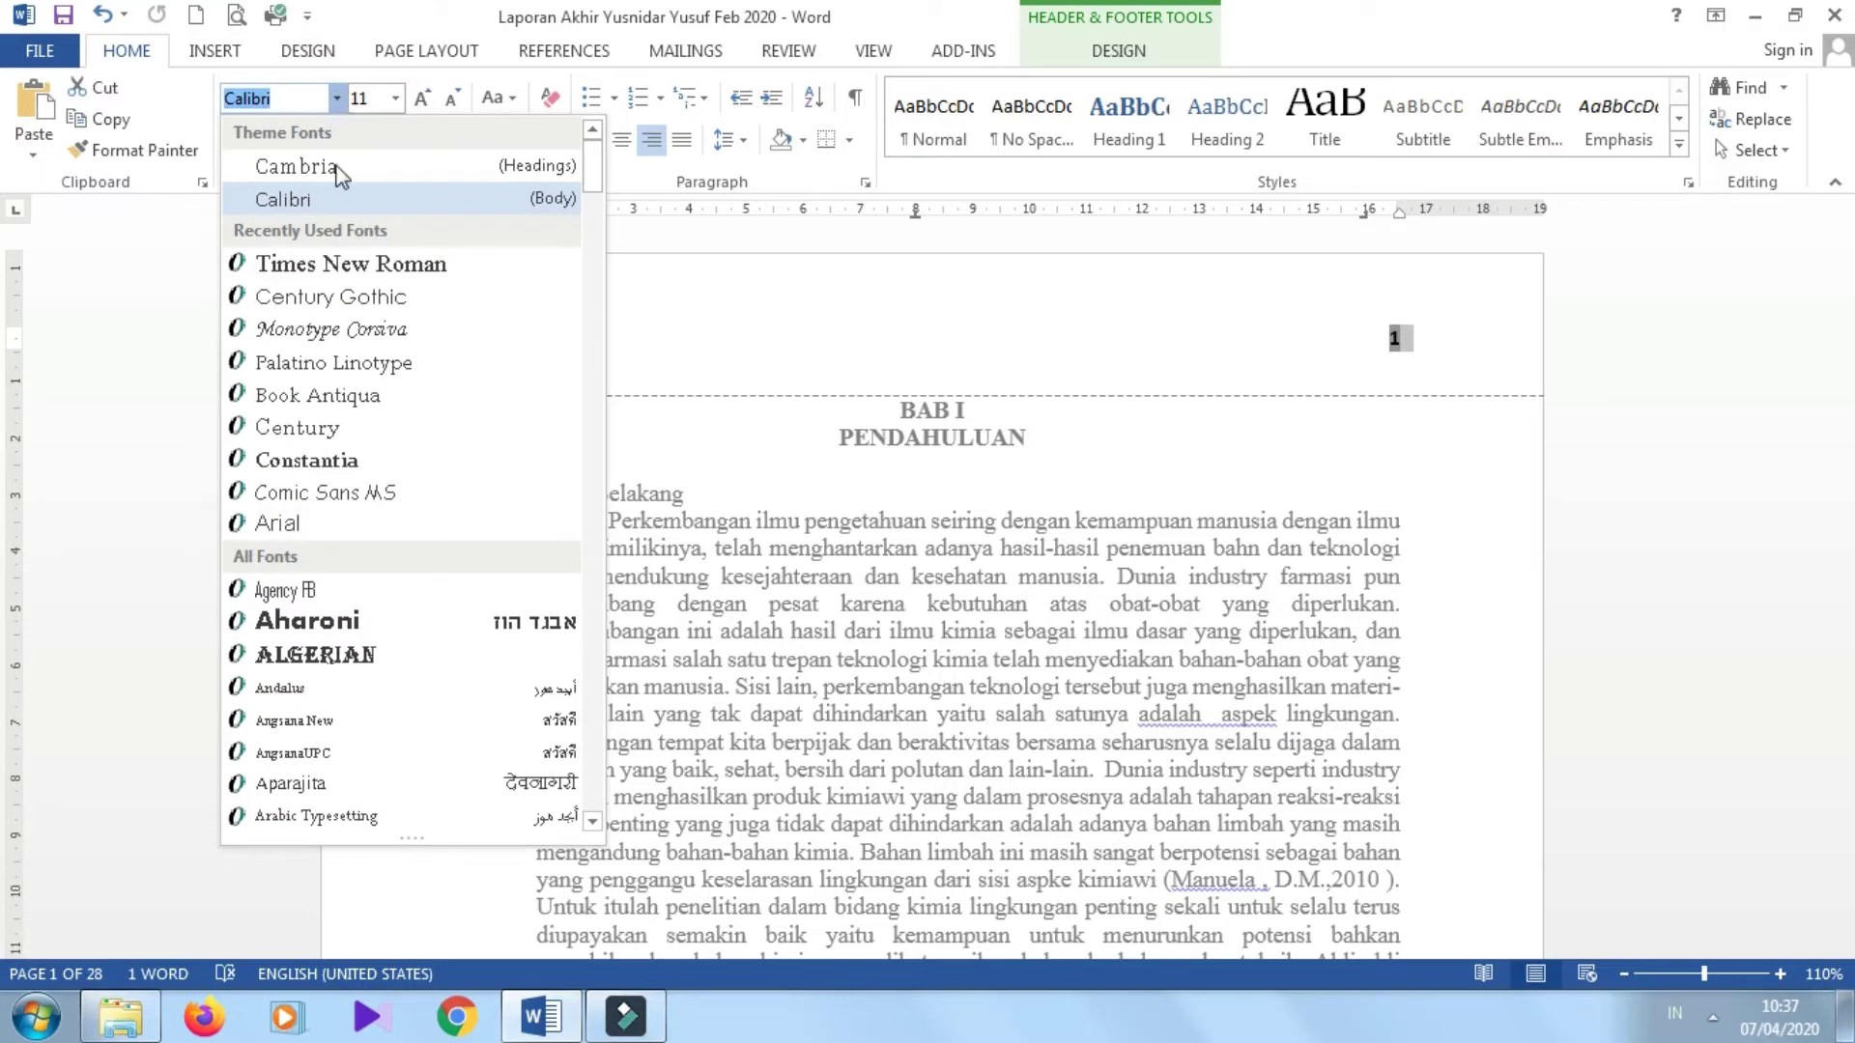
{"action": "left_click", "coordinate": [348, 264]}
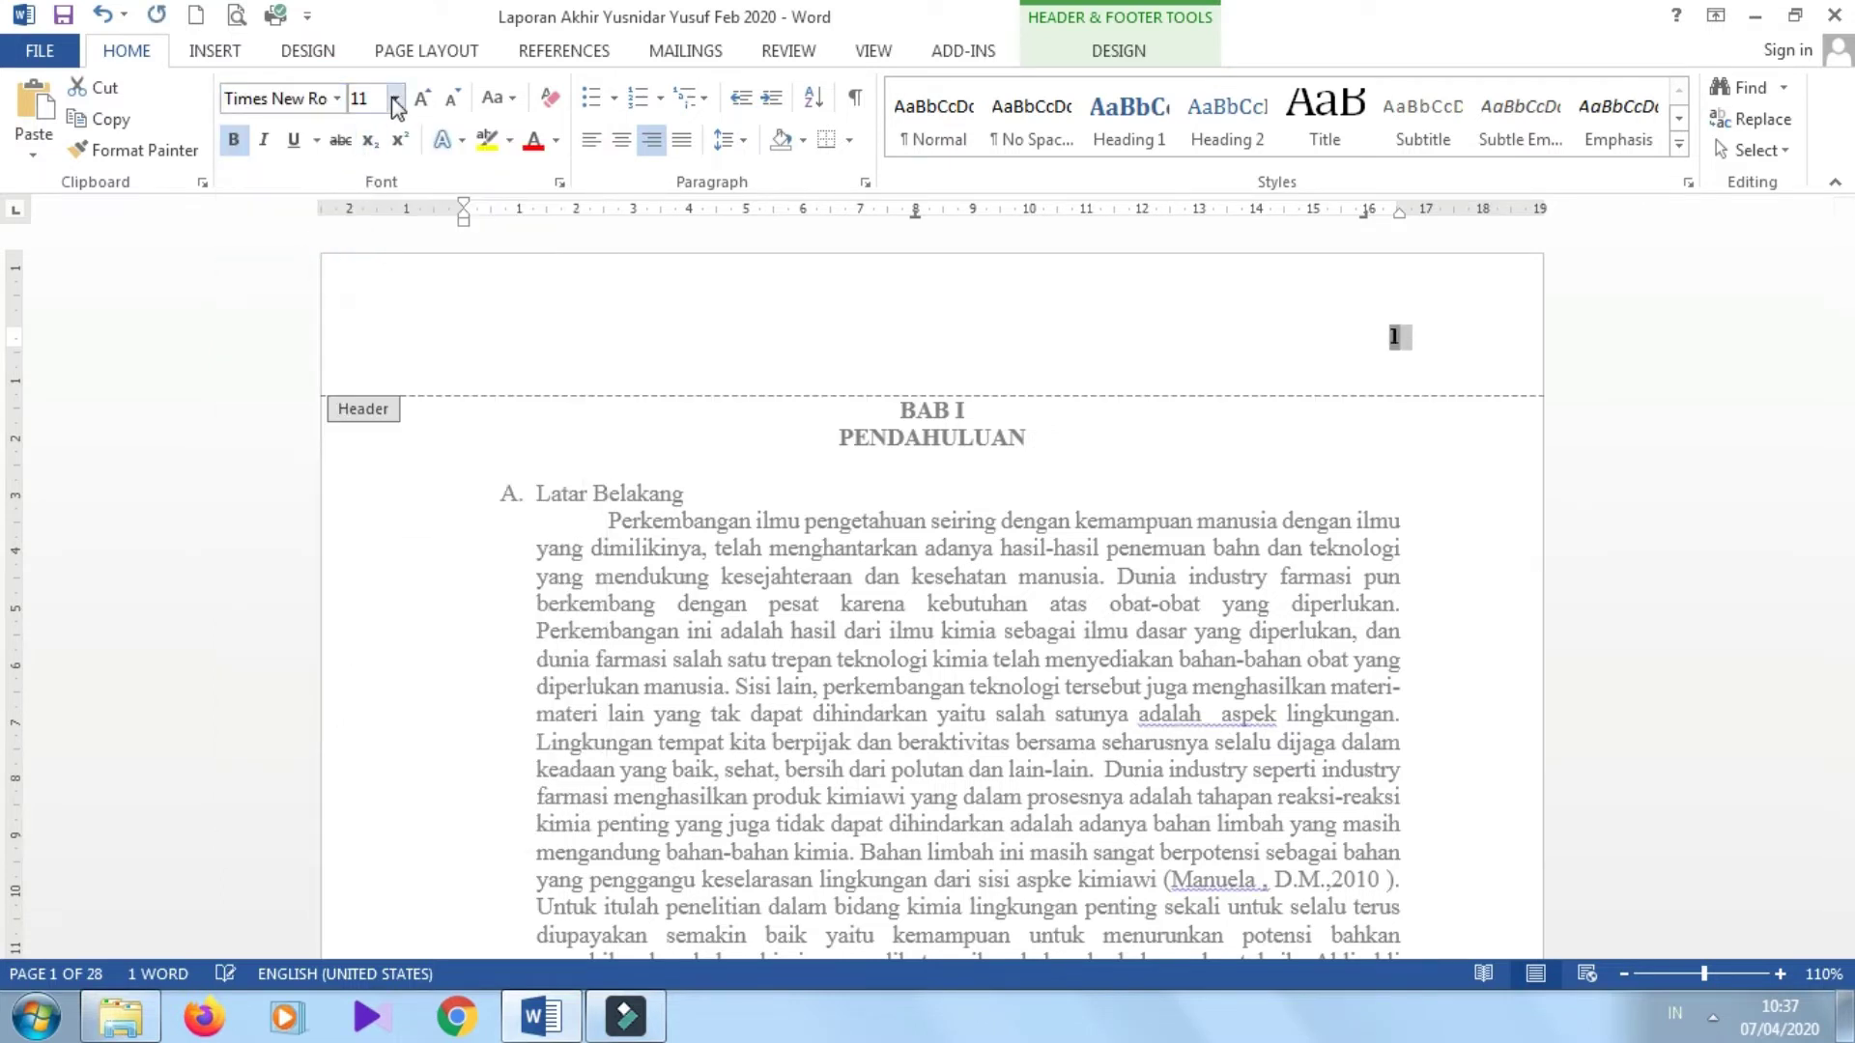
{"action": "left_click", "coordinate": [394, 98]}
{"action": "left_click", "coordinate": [363, 232]}
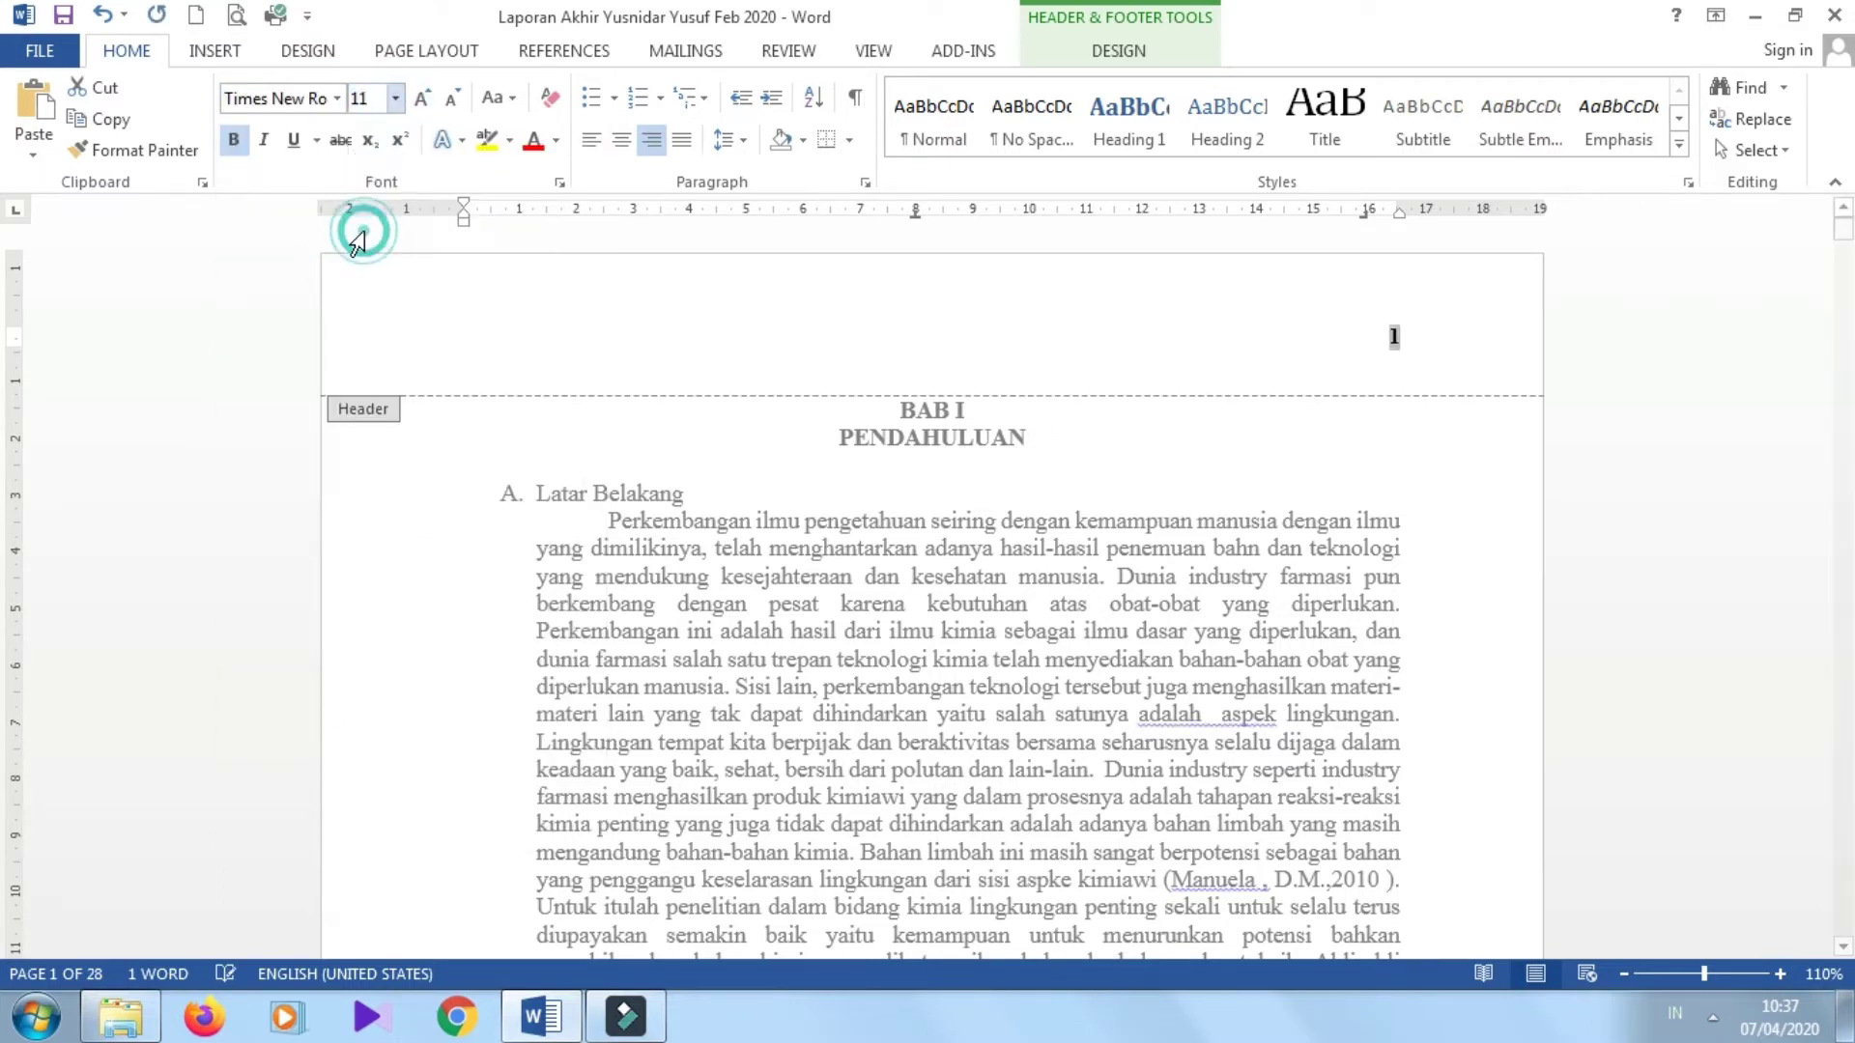
{"action": "double_click", "coordinate": [937, 609]}
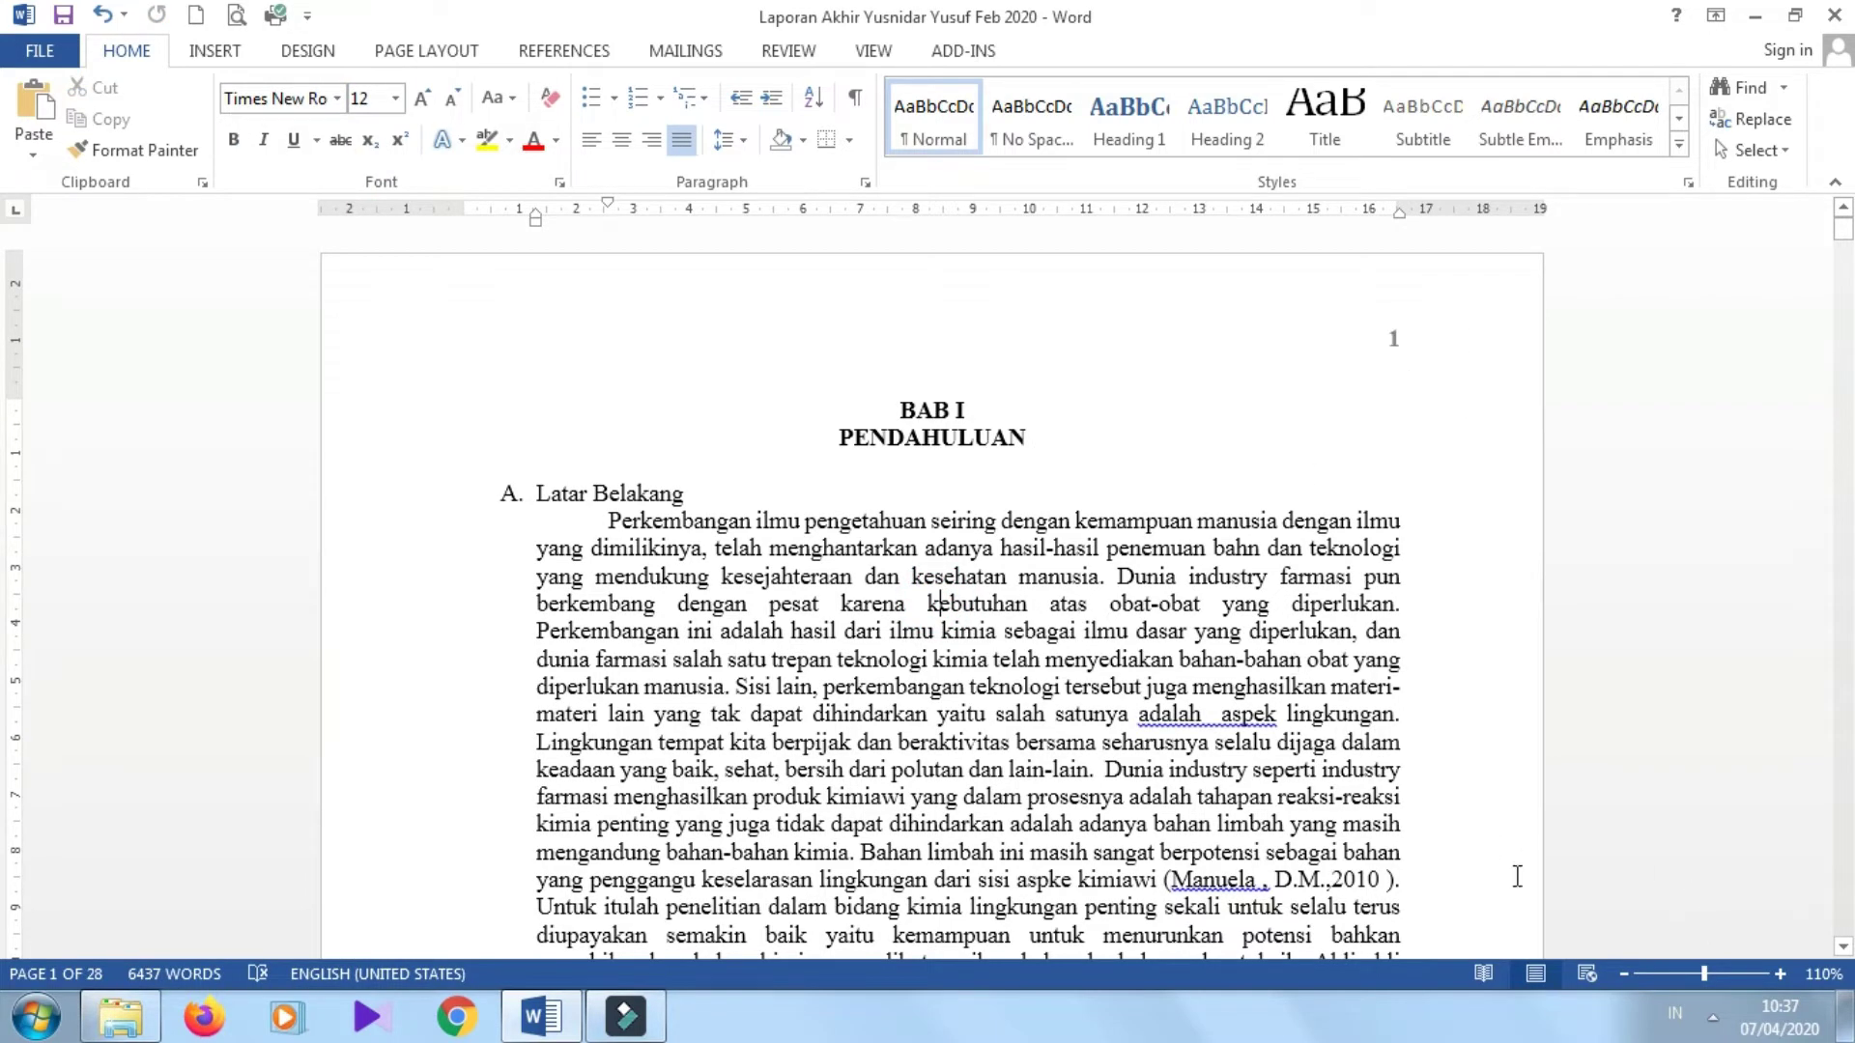
- Reduce the zoom to 90% and check the header page numbers from the BAB I heading through to the BAB II page
{"action": "left_click", "coordinate": [1623, 974]}
{"action": "left_click", "coordinate": [1623, 974]}
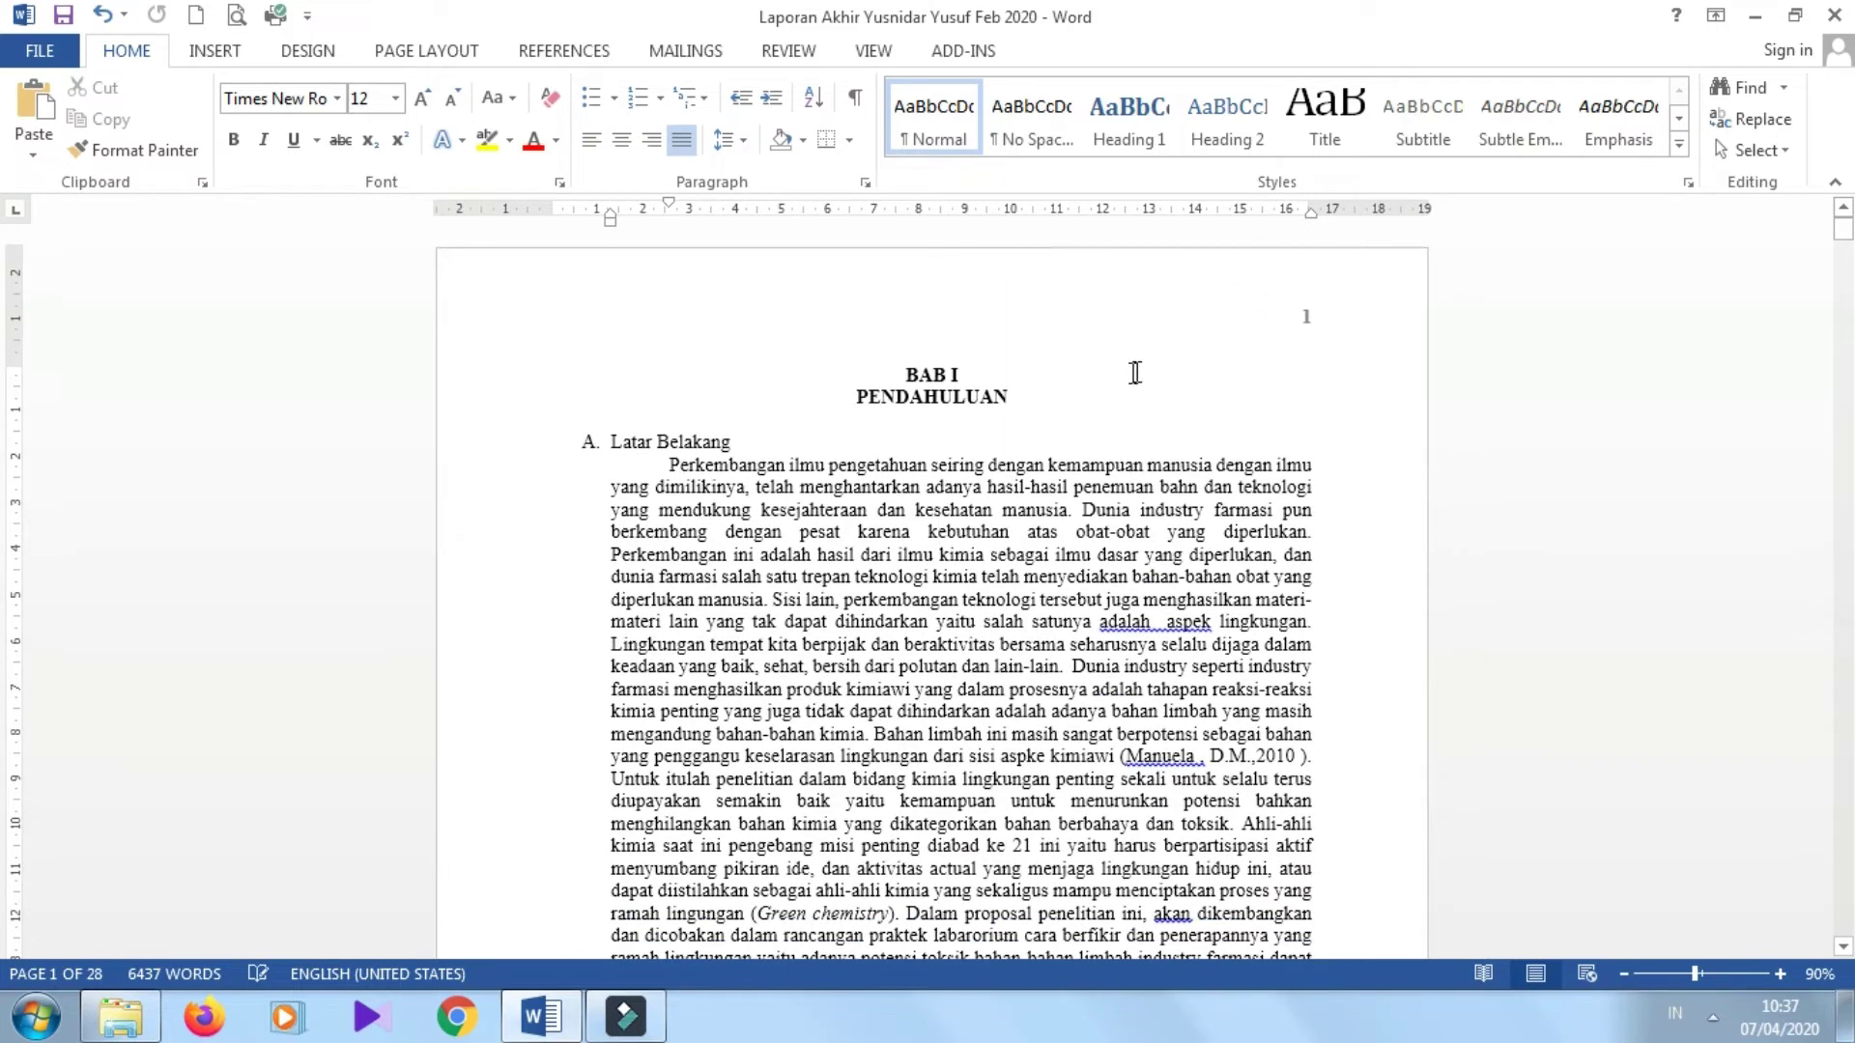
{"action": "left_click_drag", "start_coordinate": [1020, 397], "coordinate": [904, 375]}
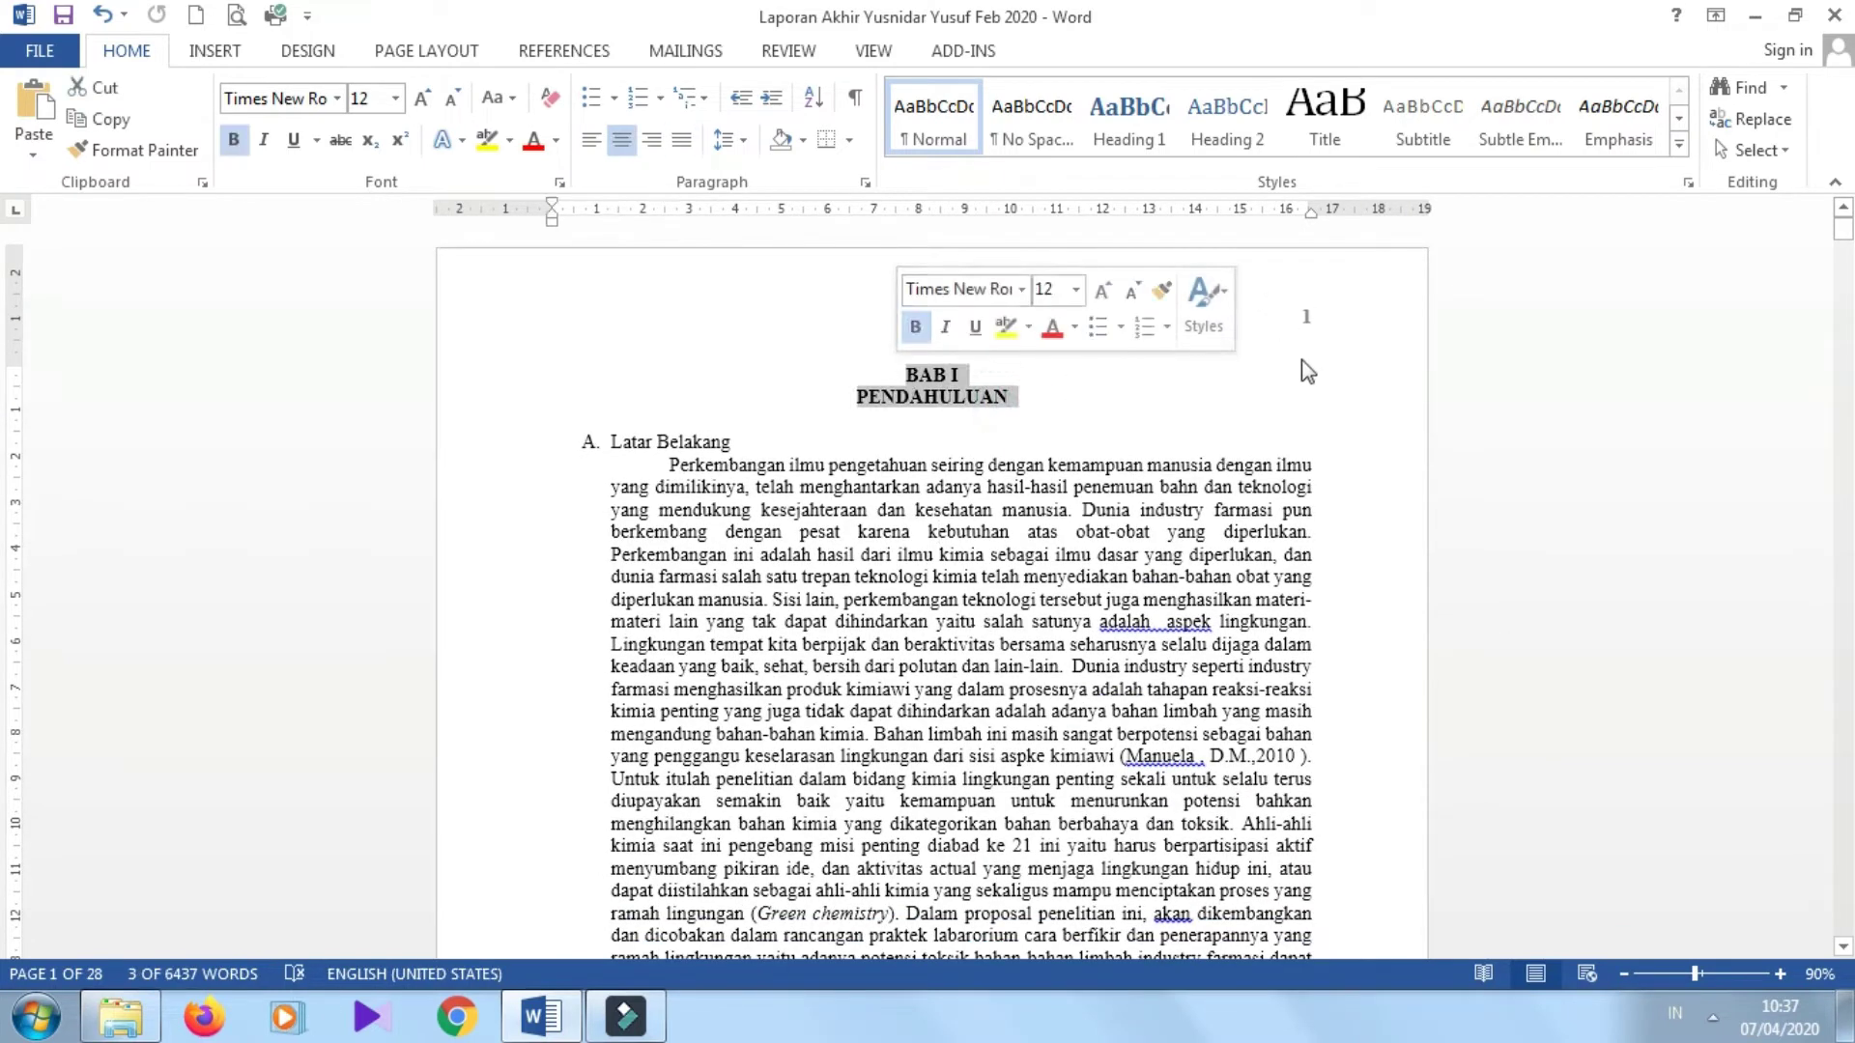
{"action": "key", "text": "Page_Down"}
{"action": "key", "text": "Page_Down"}
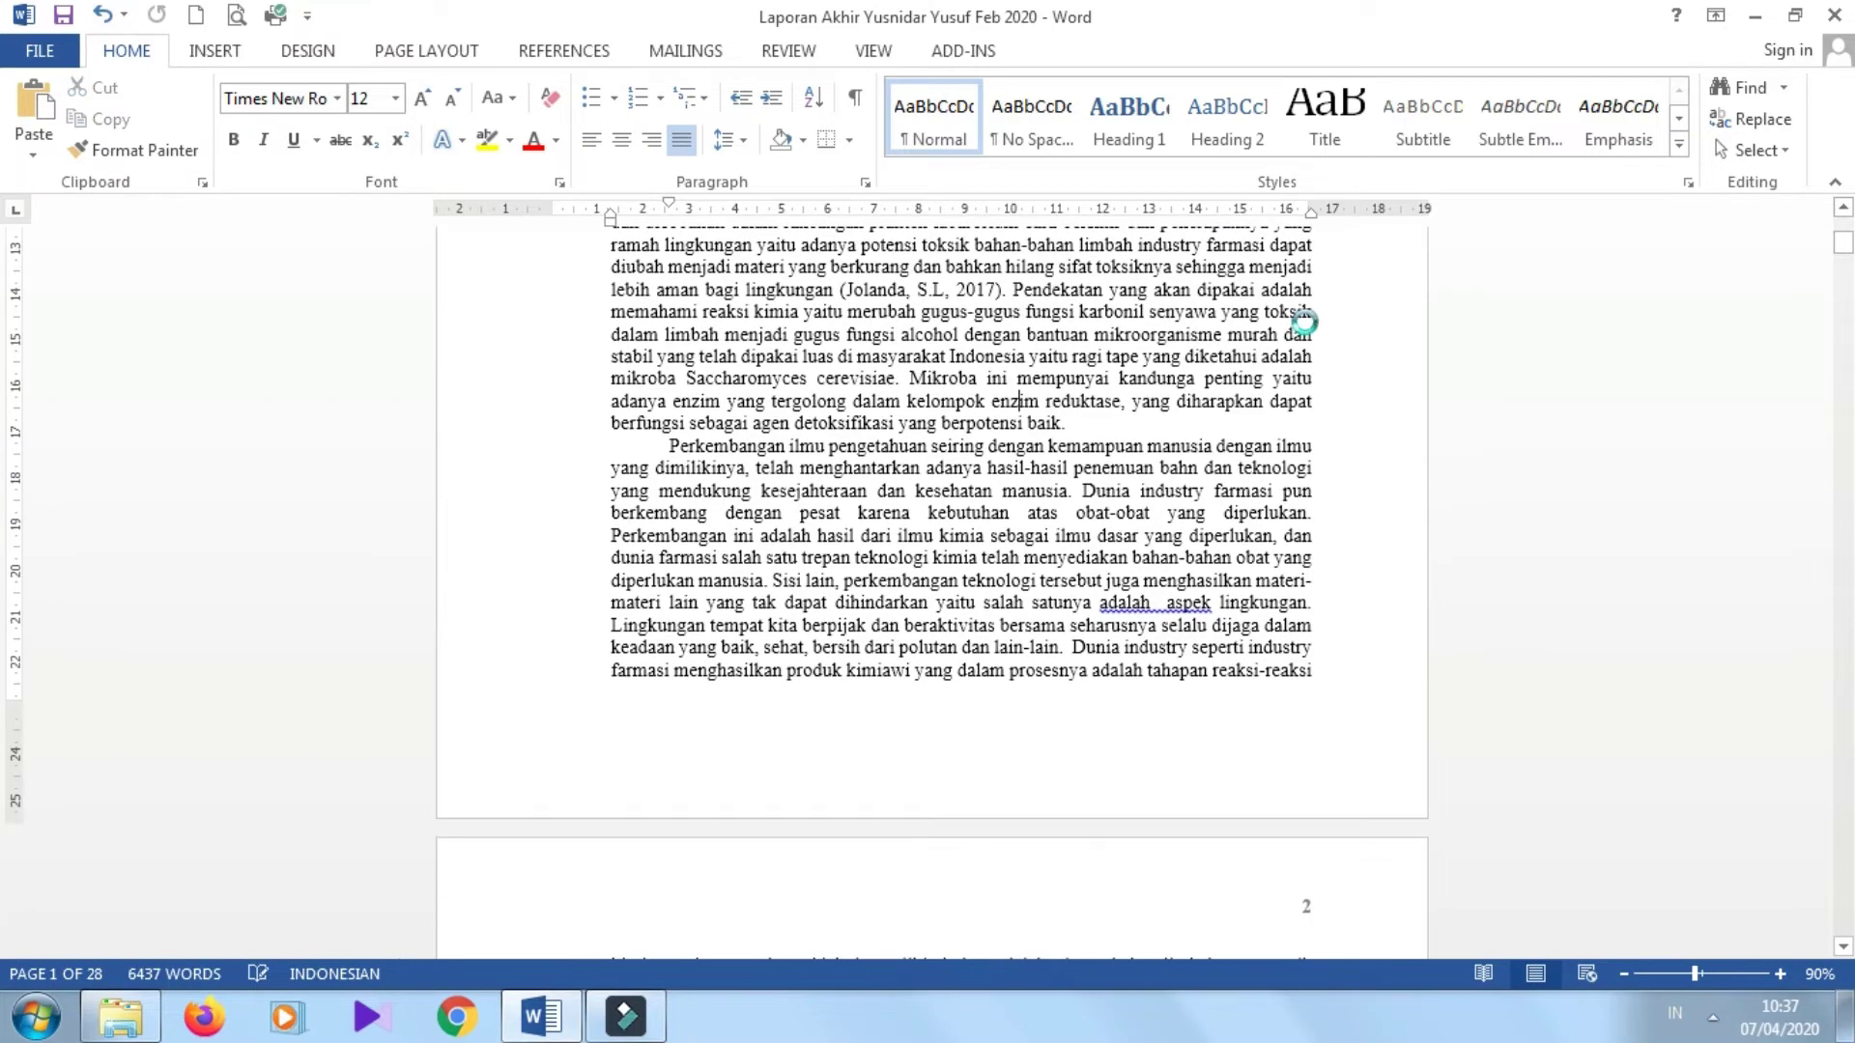
{"action": "key", "text": "Page_Down"}
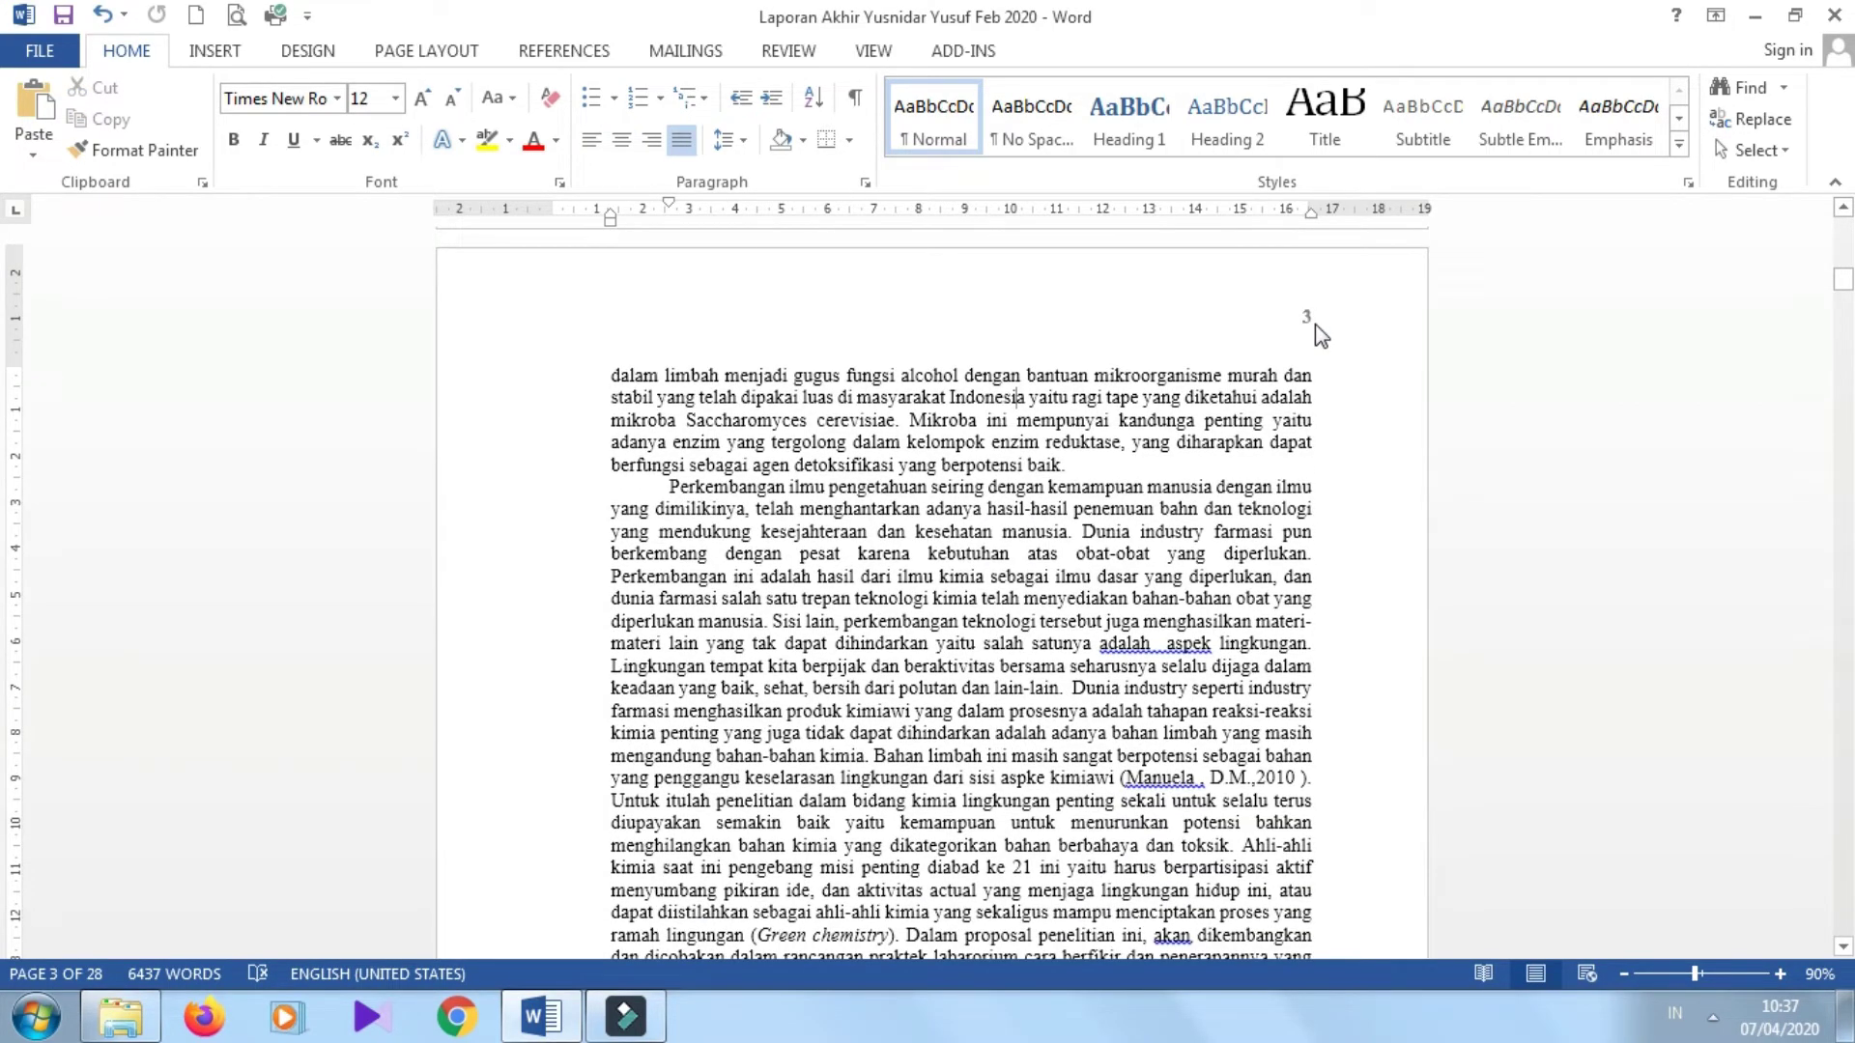
{"action": "key", "text": "Page_Down"}
{"action": "key", "text": "Page_Down"}
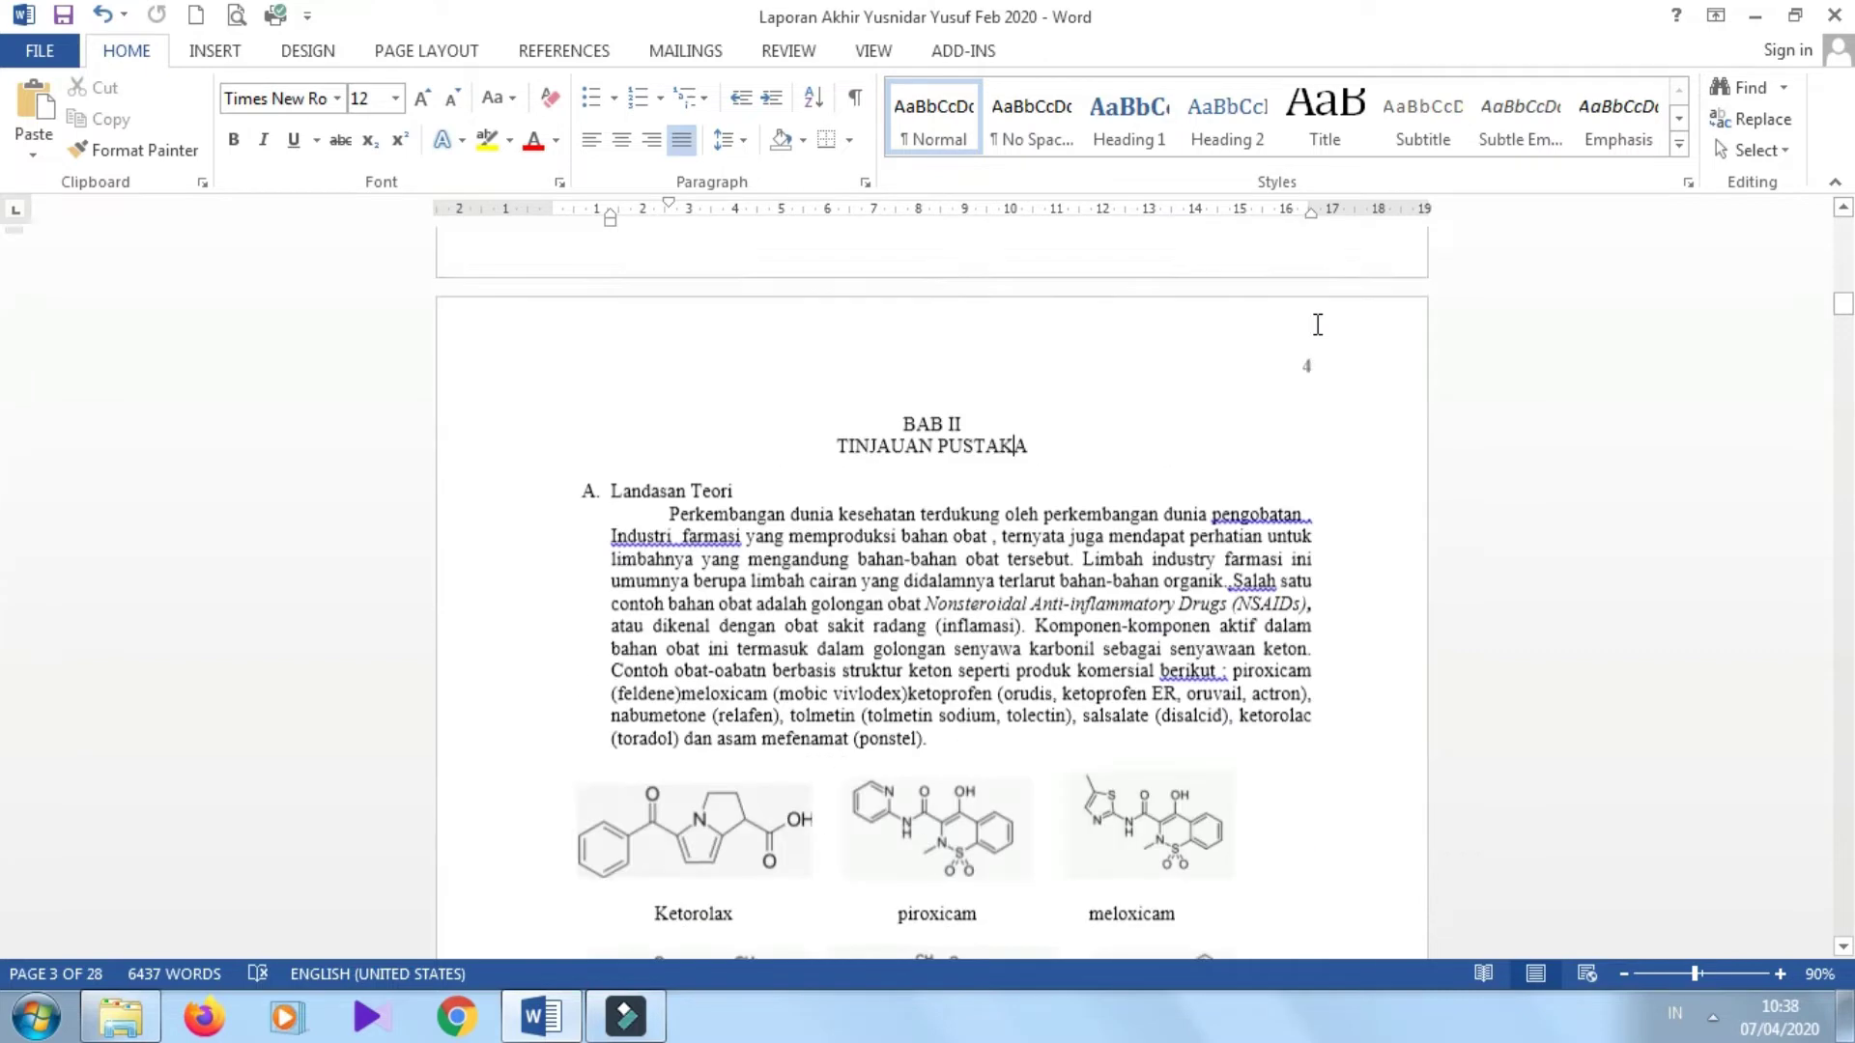
- Make the two-line chapter heading BAB II TINJAUAN PUSTAKA bold
{"action": "scroll", "coordinate": [1316, 323], "scroll_direction": "down", "scroll_amount": 10}
{"action": "scroll", "coordinate": [1314, 323], "scroll_direction": "up", "scroll_amount": 10}
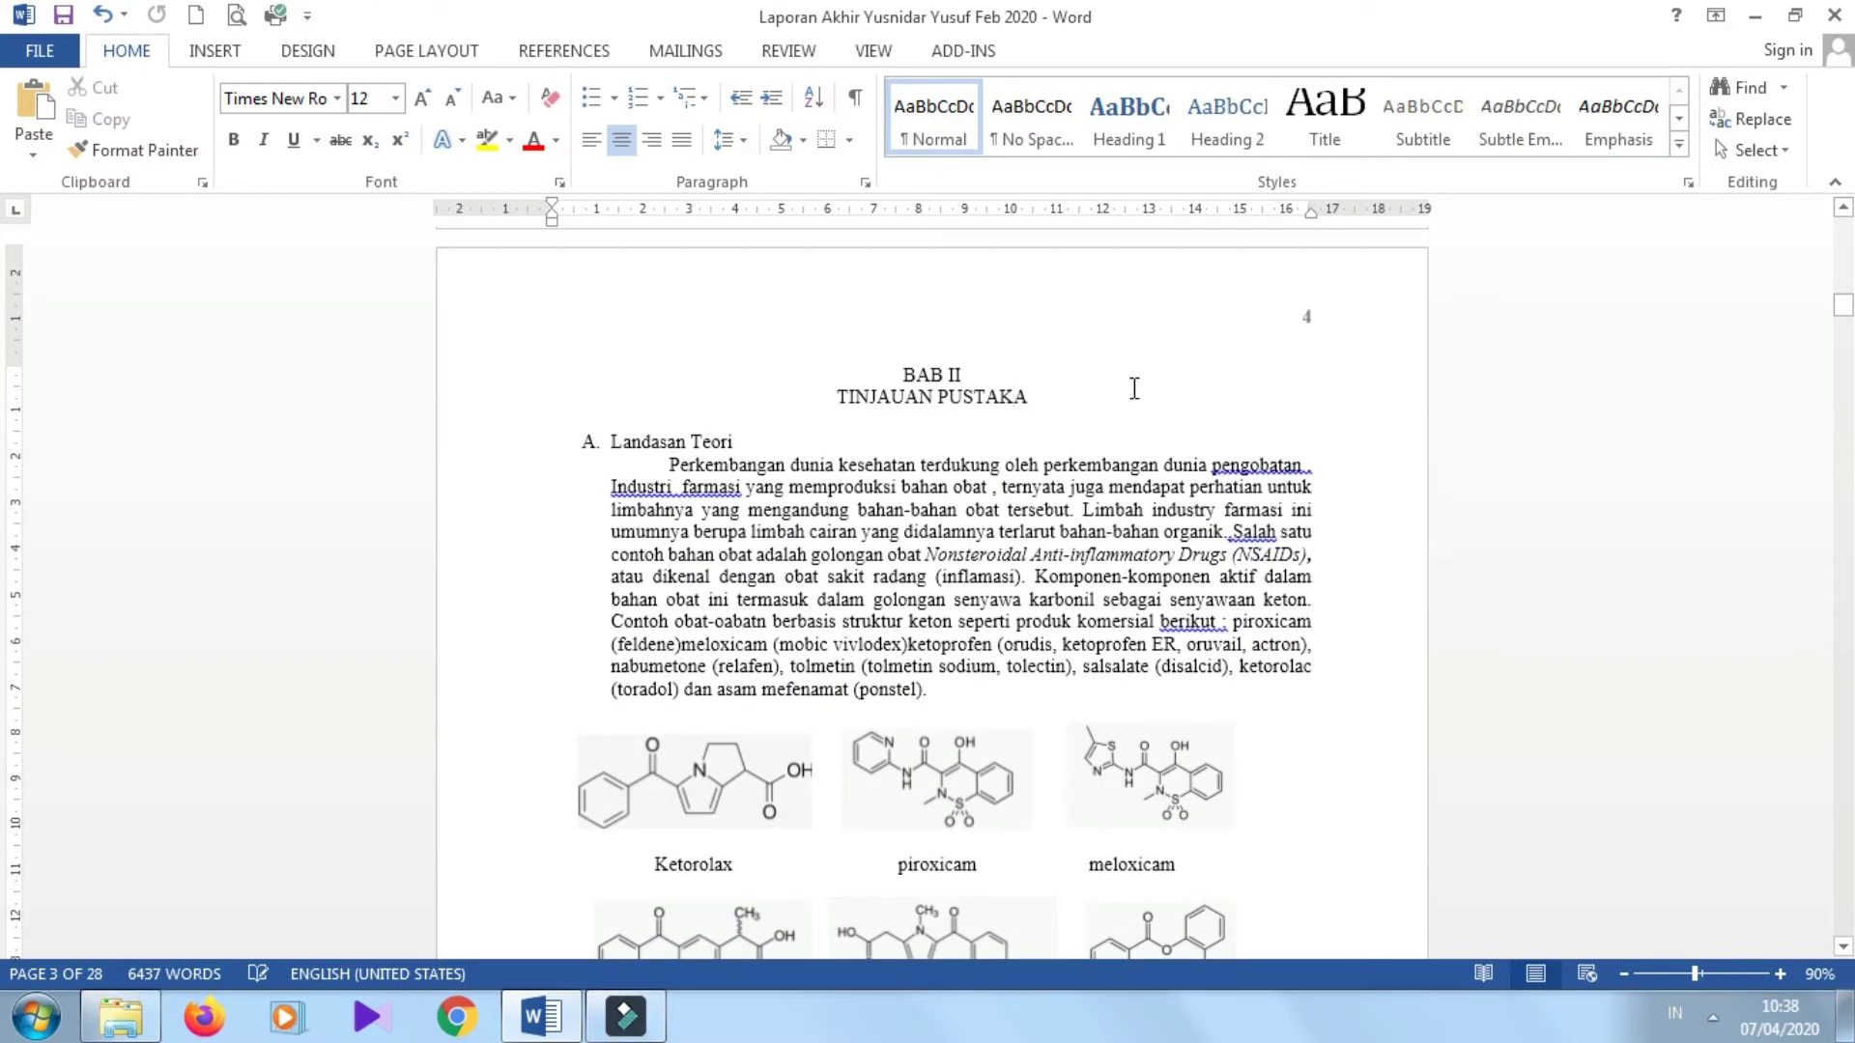
{"action": "left_click_drag", "start_coordinate": [1036, 402], "coordinate": [898, 373]}
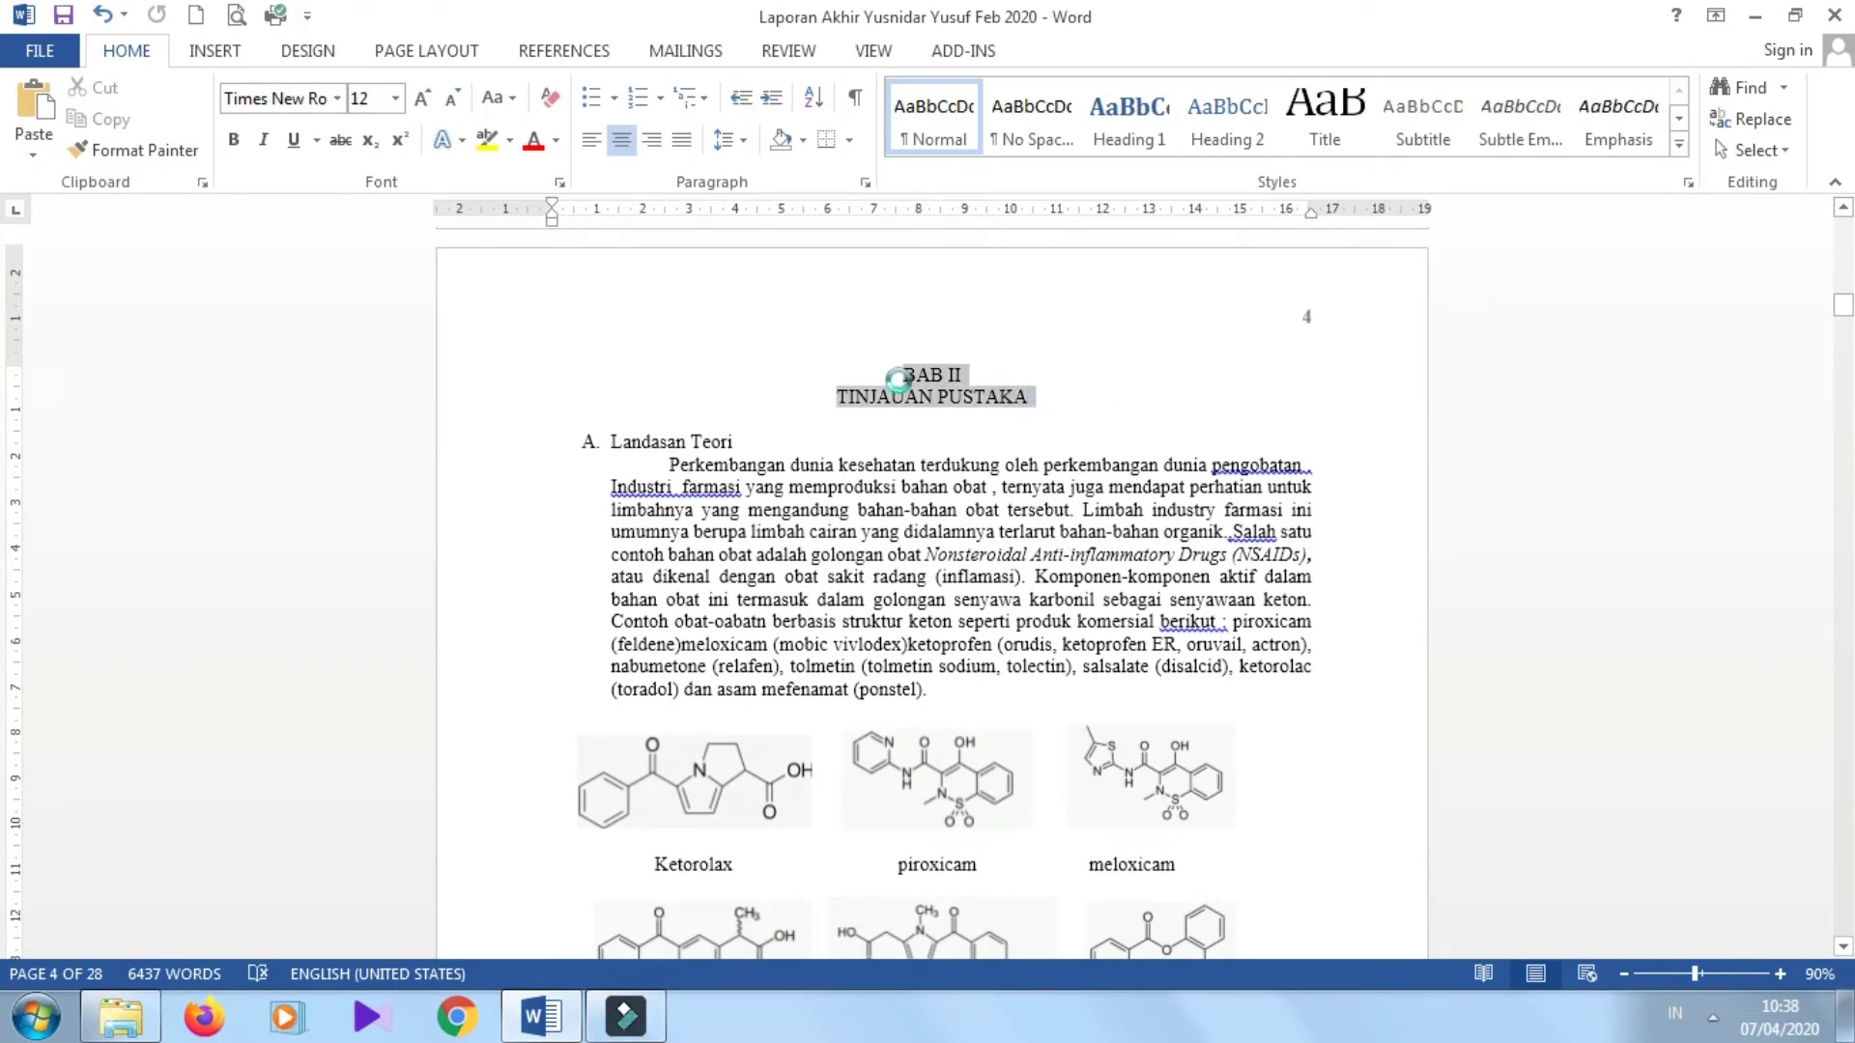
{"action": "left_click", "coordinate": [235, 141]}
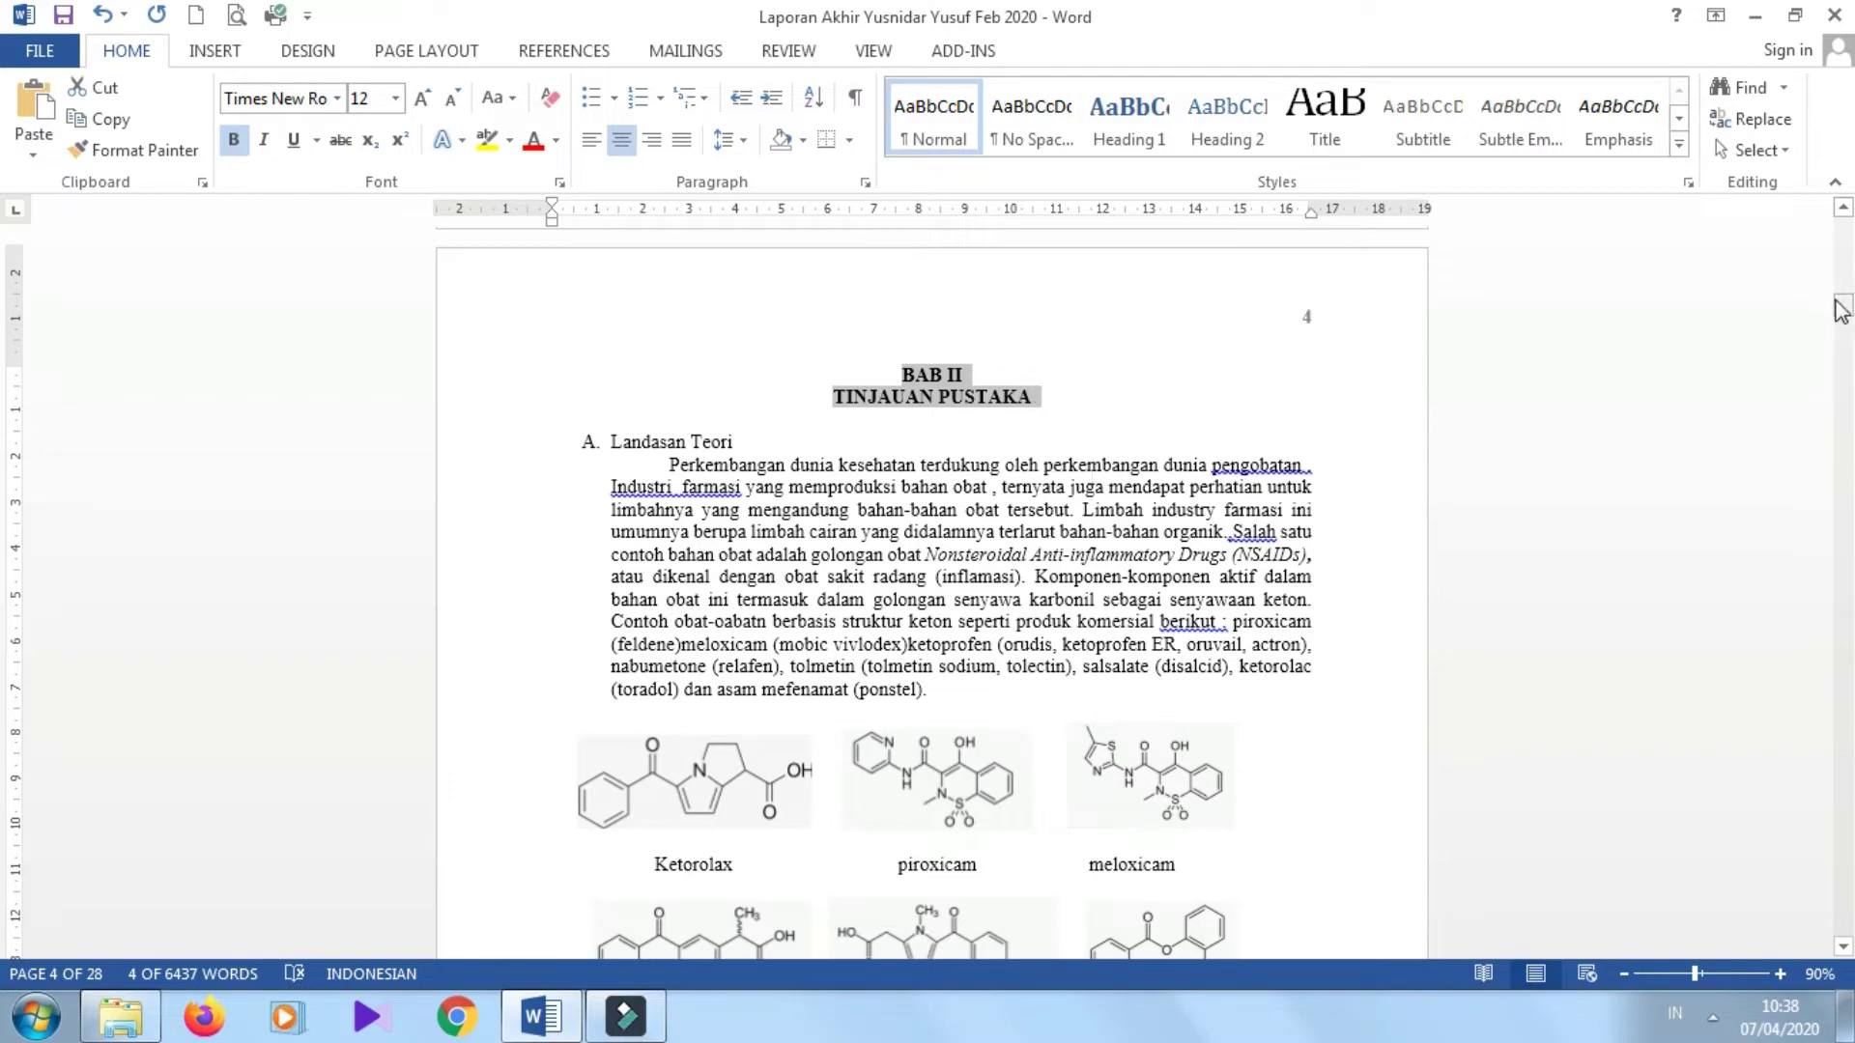
- Enable Different First Page for the header on the BAB I page and check the numbering on the following pages
{"action": "left_click_drag", "start_coordinate": [1840, 309], "coordinate": [1841, 230]}
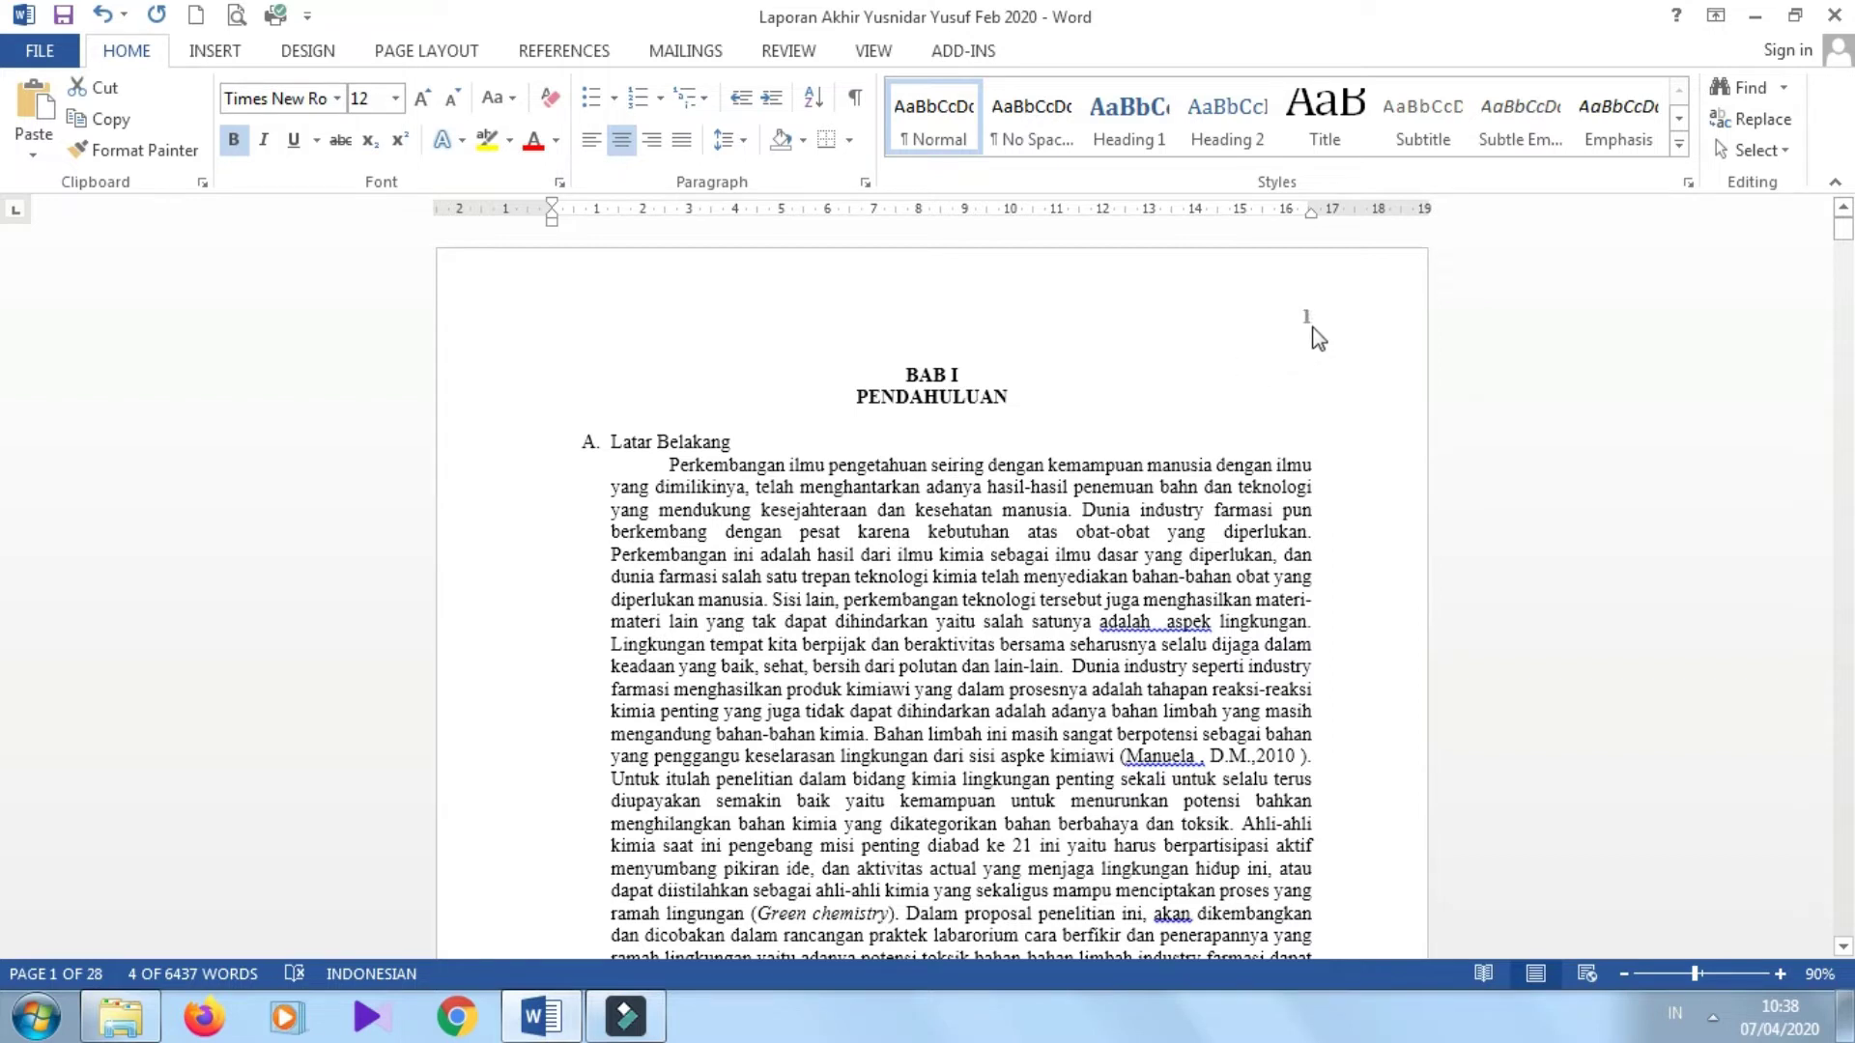
{"action": "left_click", "coordinate": [1100, 471]}
{"action": "left_click_drag", "start_coordinate": [801, 487], "coordinate": [1093, 555]}
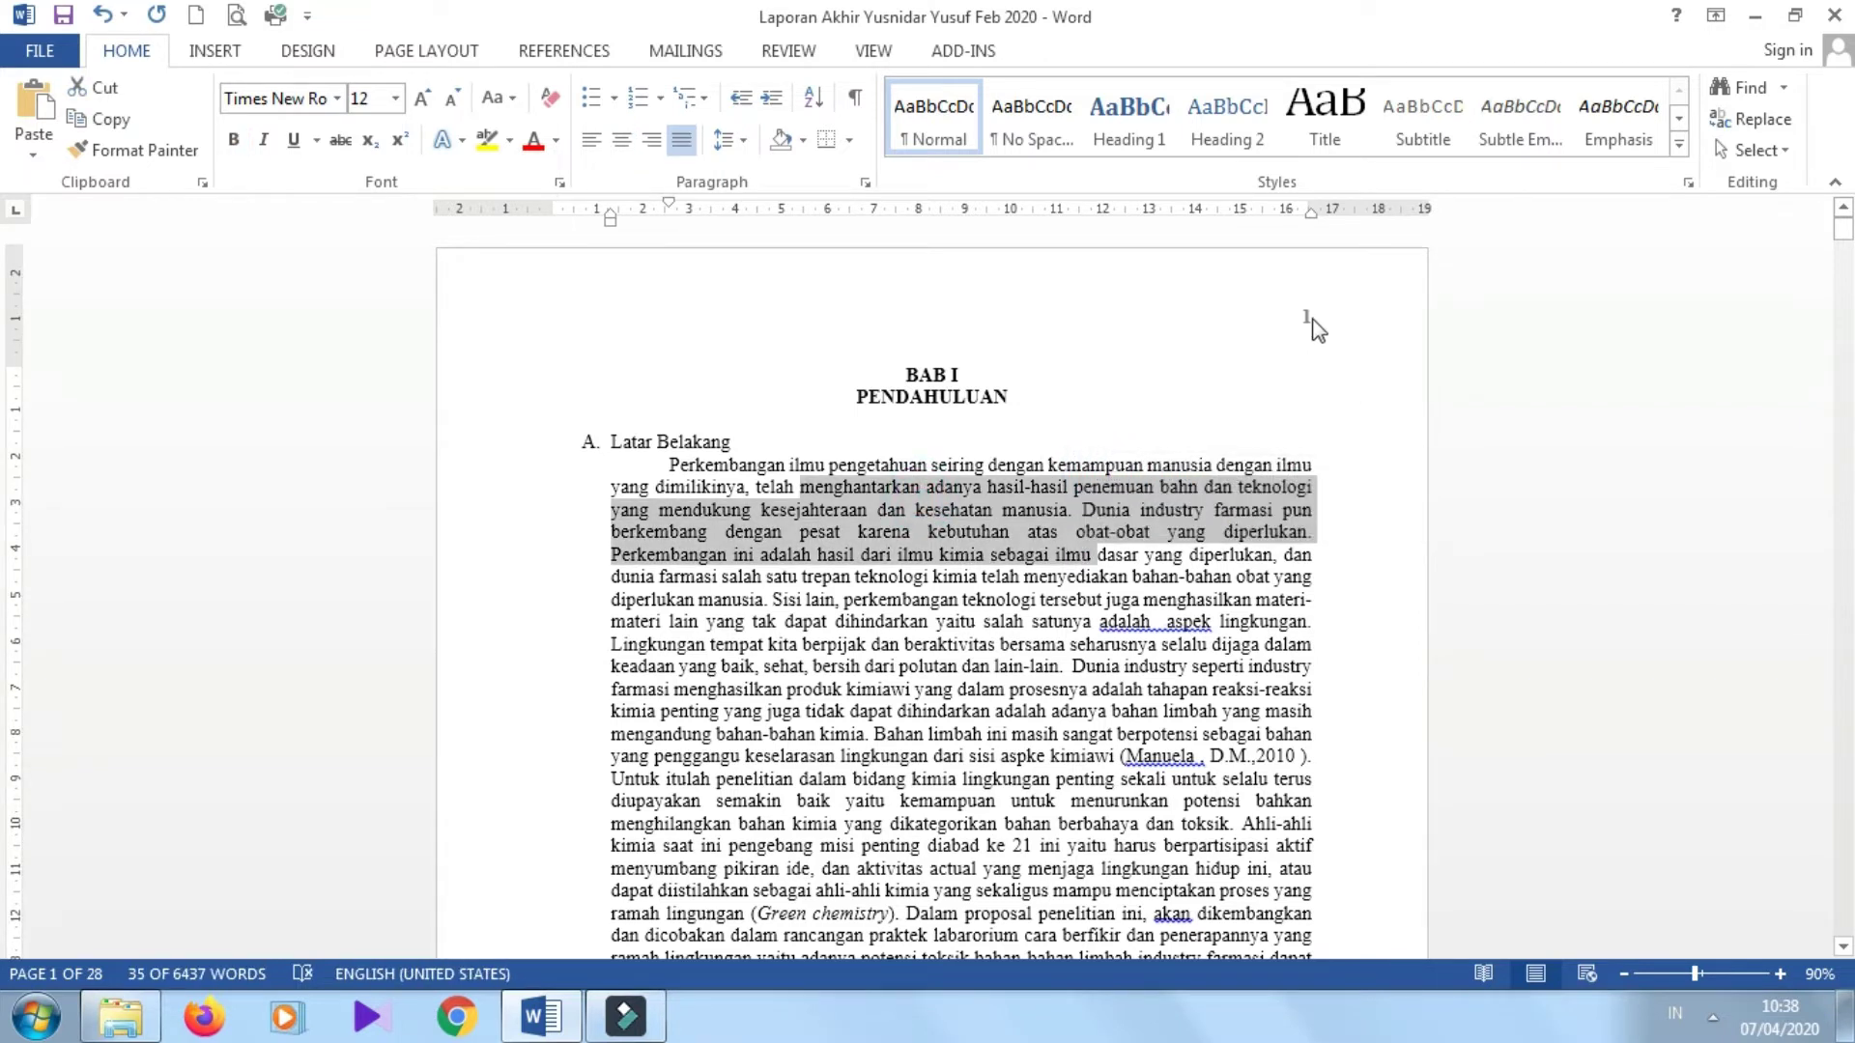
{"action": "double_click", "coordinate": [1312, 317]}
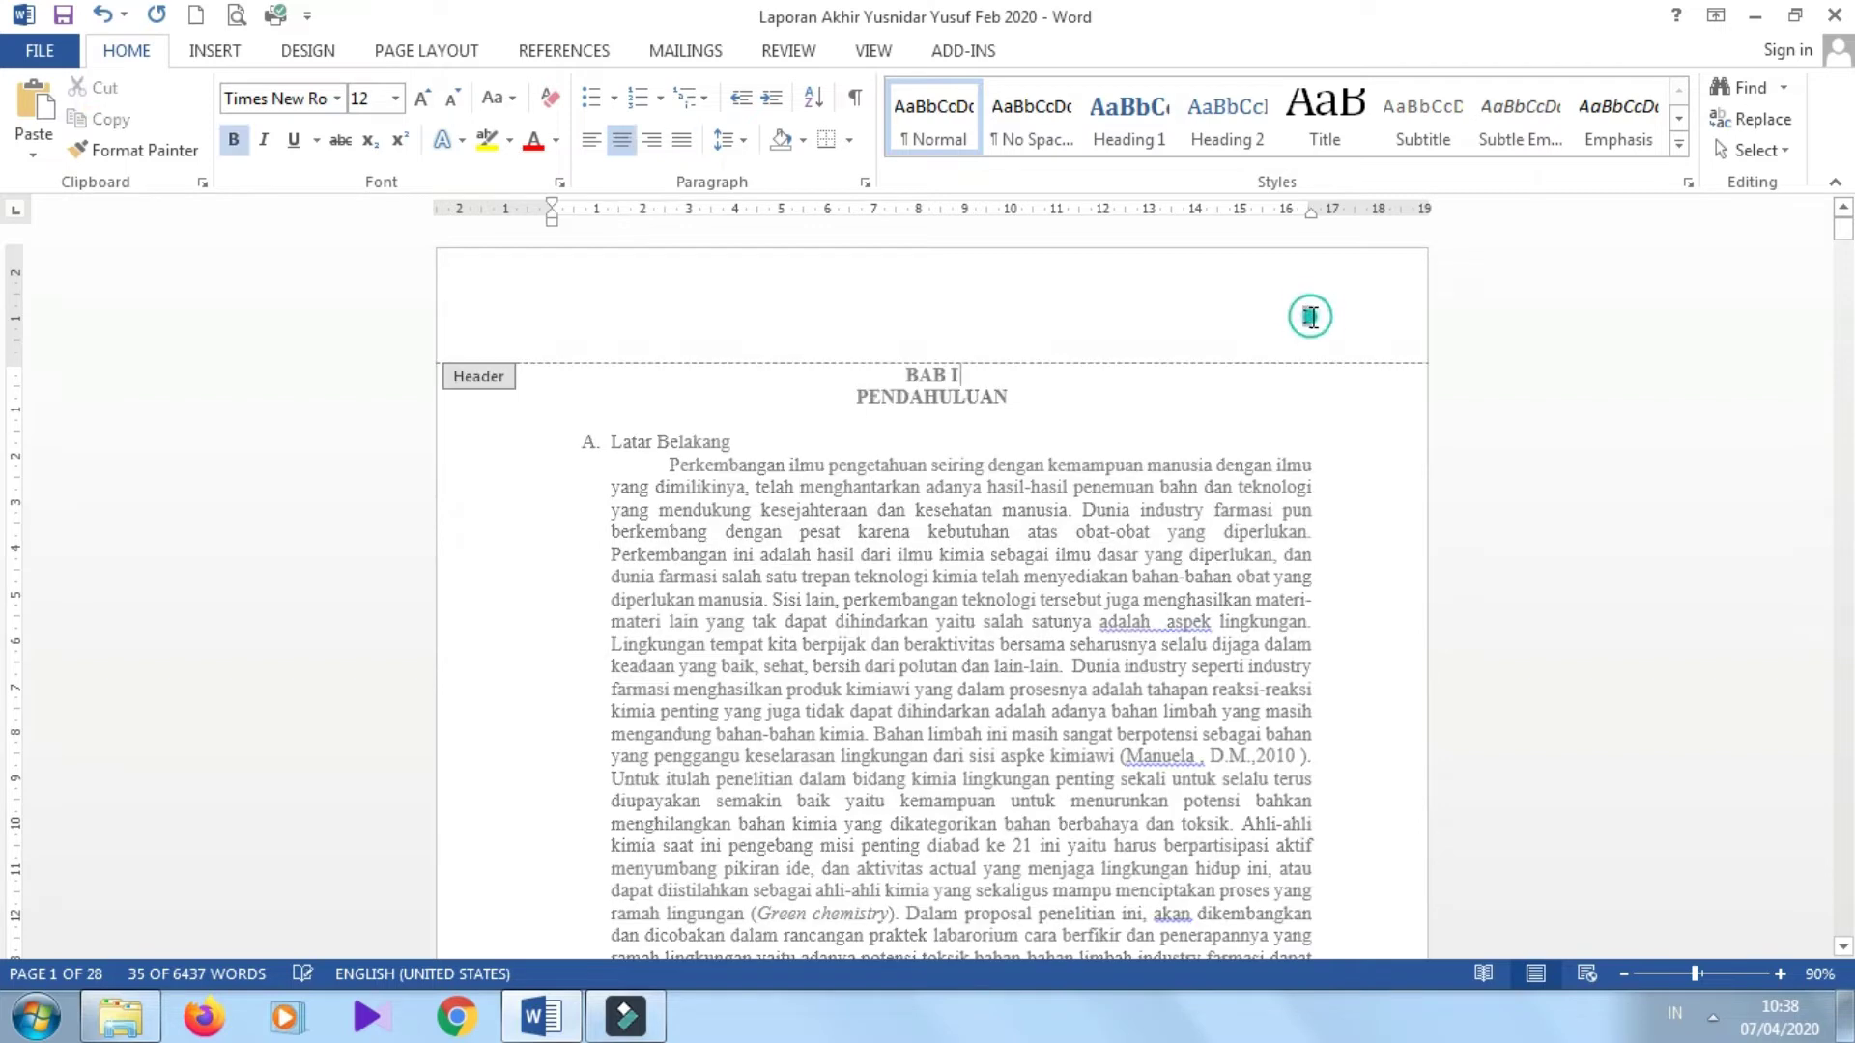
{"action": "double_click", "coordinate": [1319, 317]}
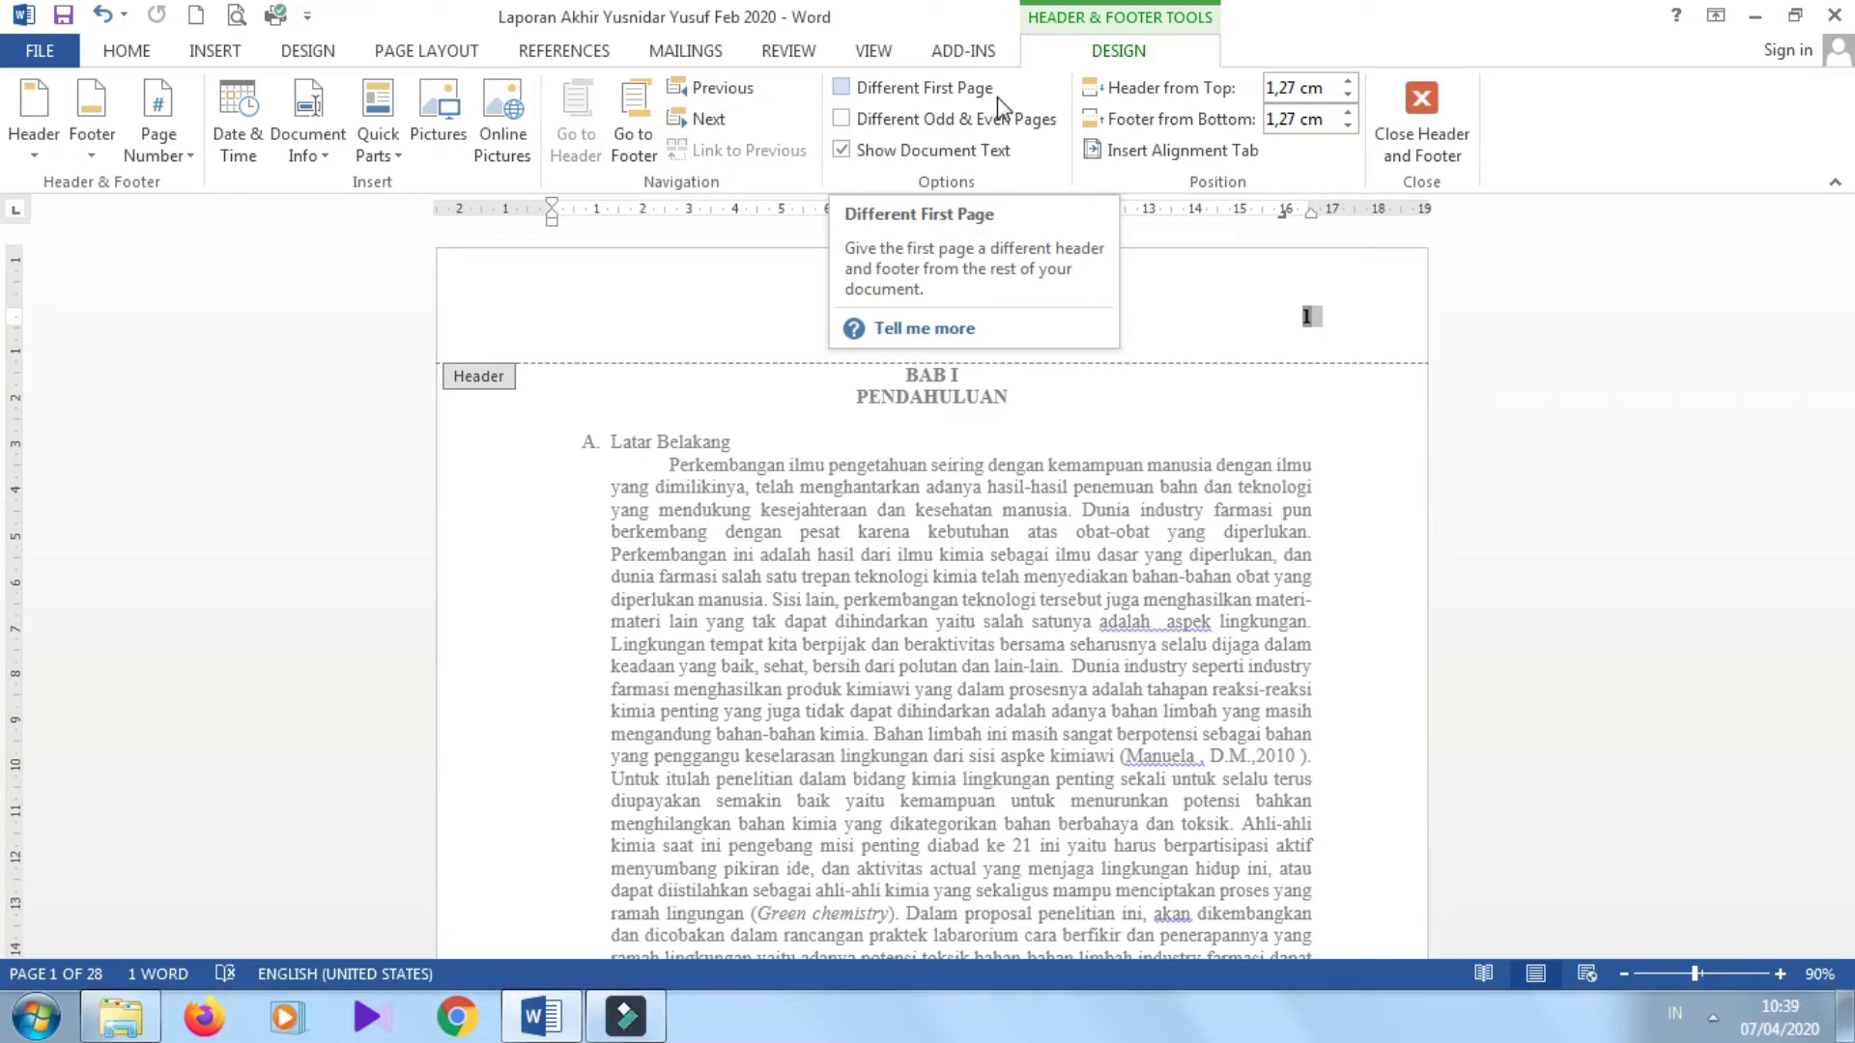
{"action": "left_click", "coordinate": [842, 89]}
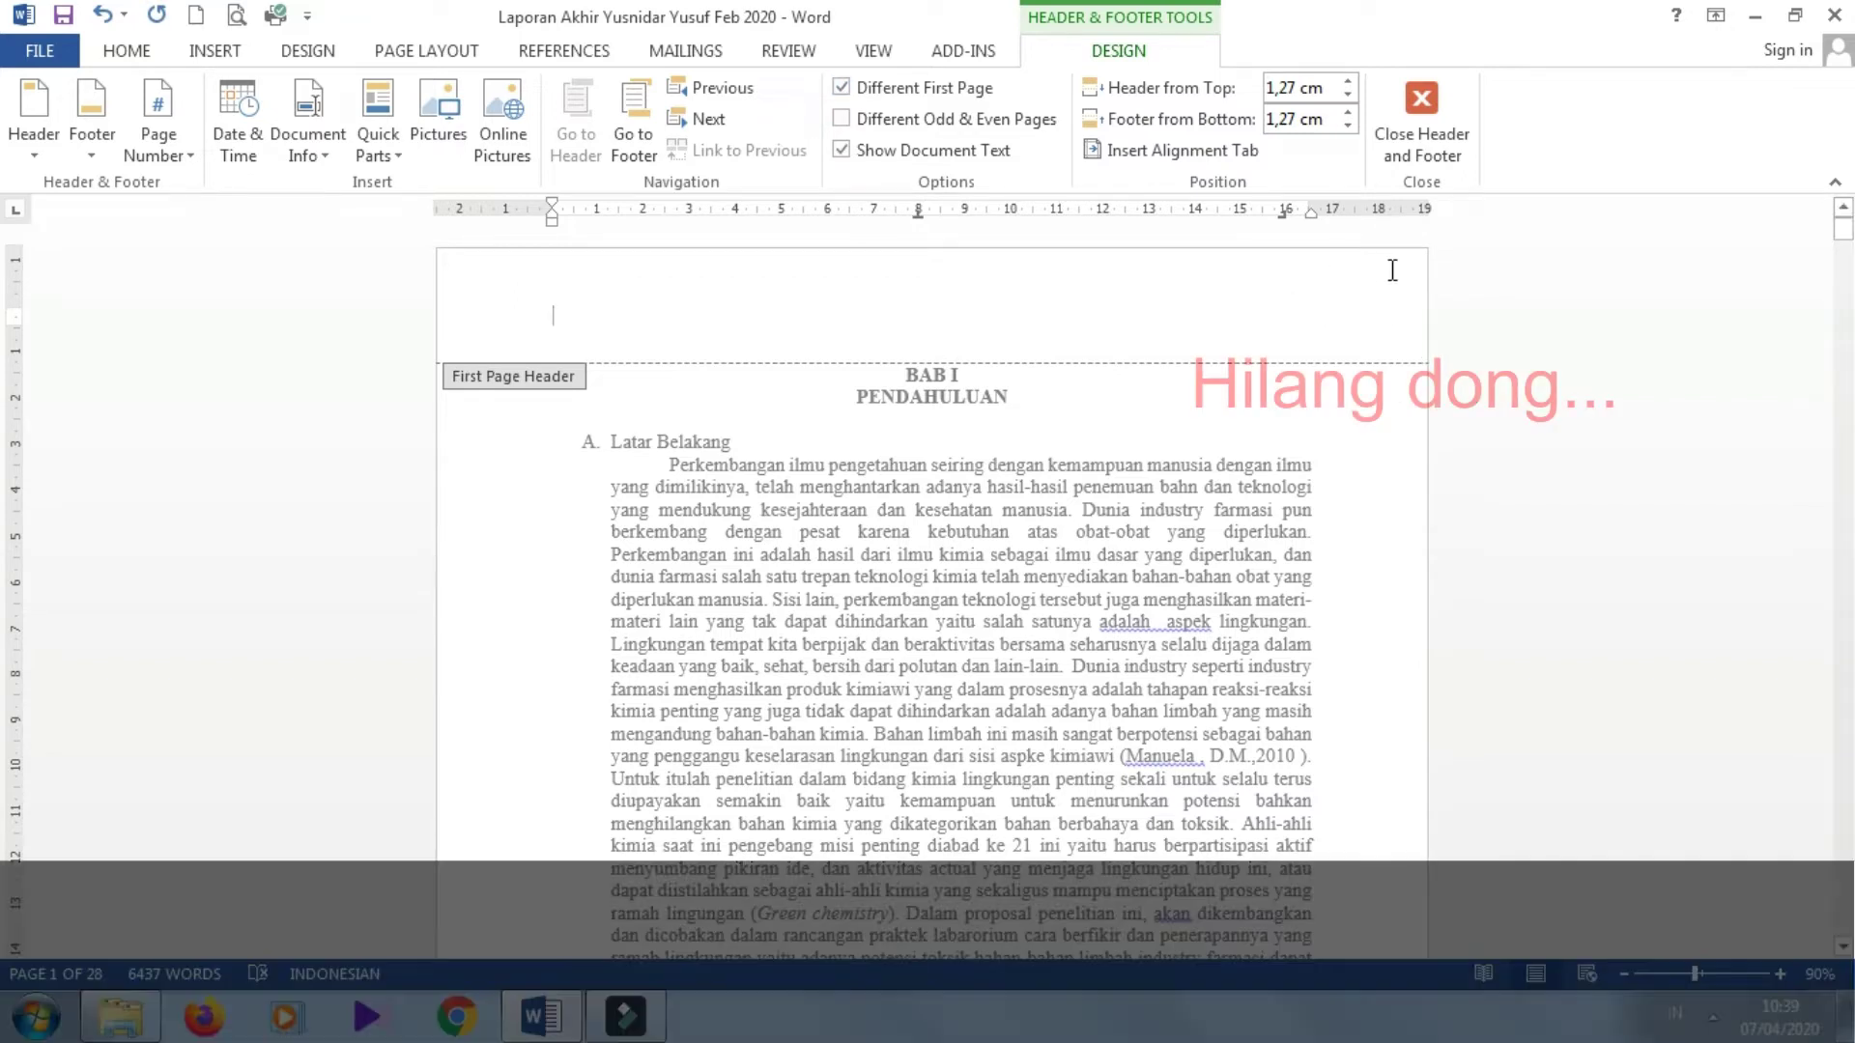
{"action": "scroll", "coordinate": [1250, 413], "scroll_direction": "down", "scroll_amount": 10}
{"action": "scroll", "coordinate": [1250, 413], "scroll_direction": "down", "scroll_amount": 15}
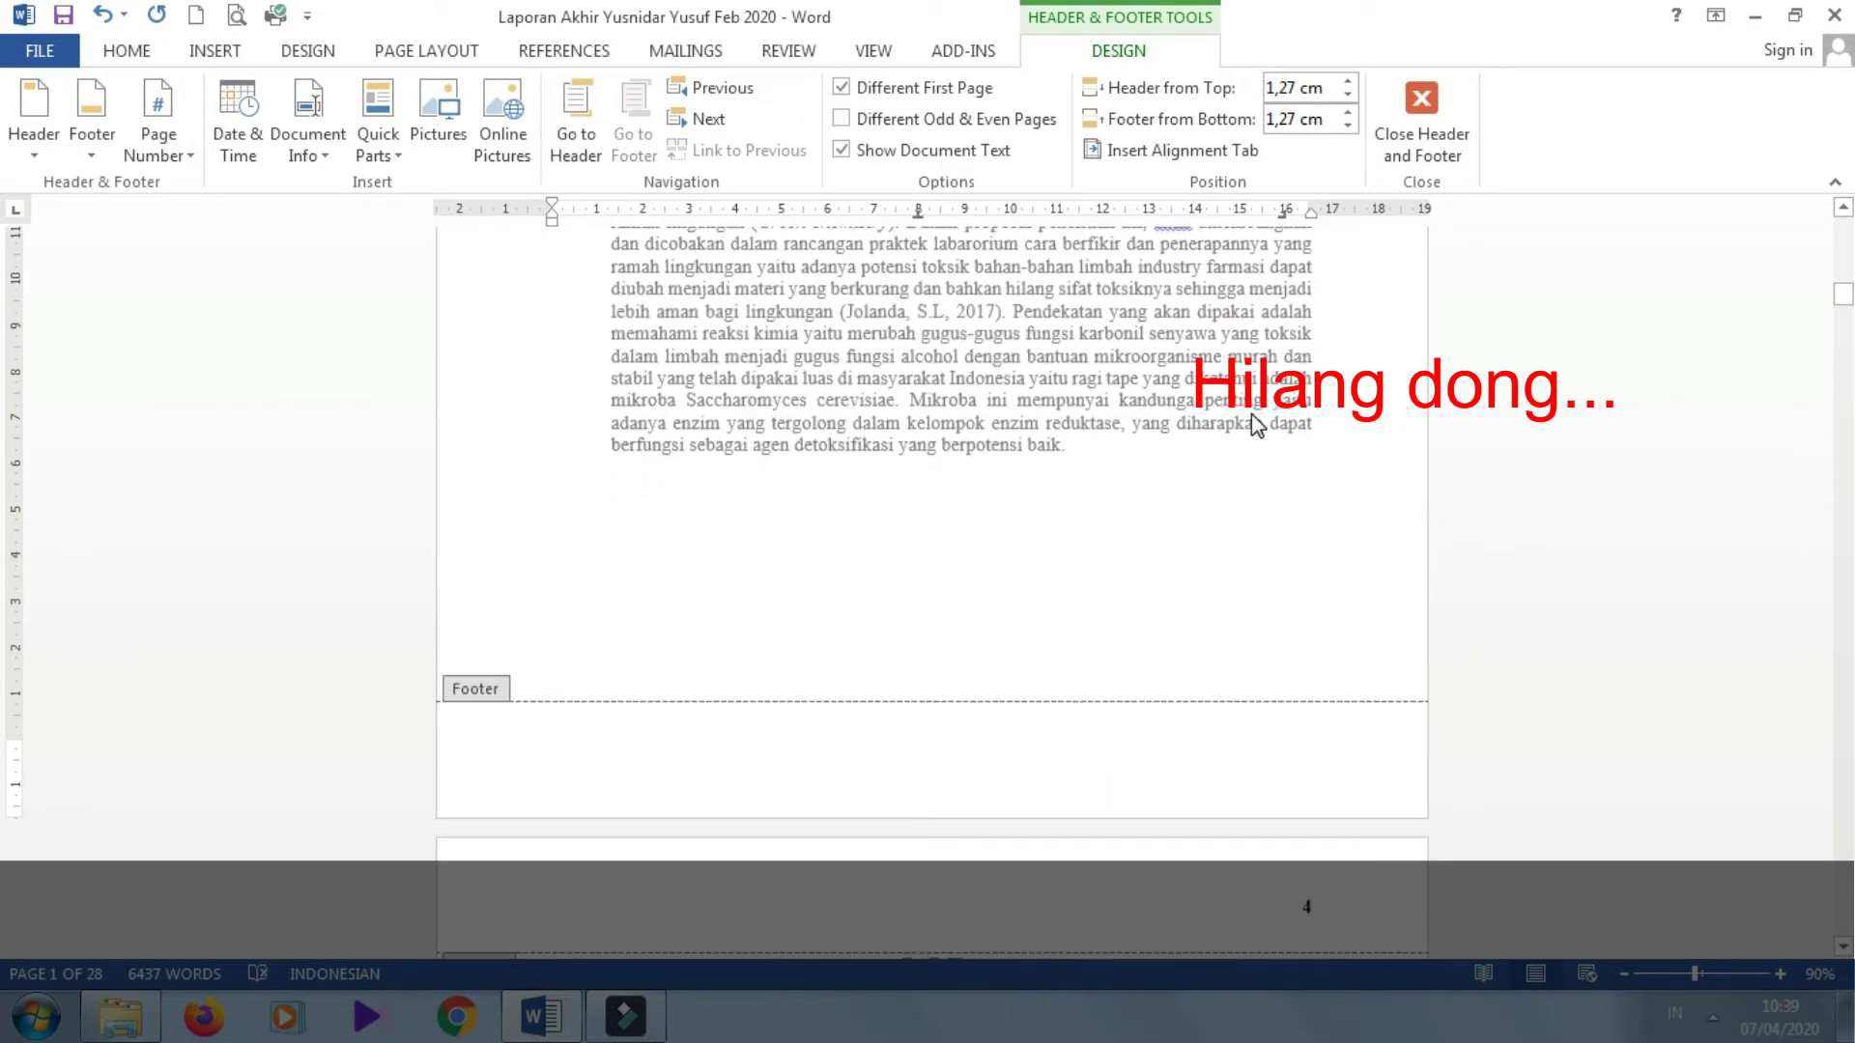
{"action": "scroll", "coordinate": [1250, 413], "scroll_direction": "down", "scroll_amount": 8}
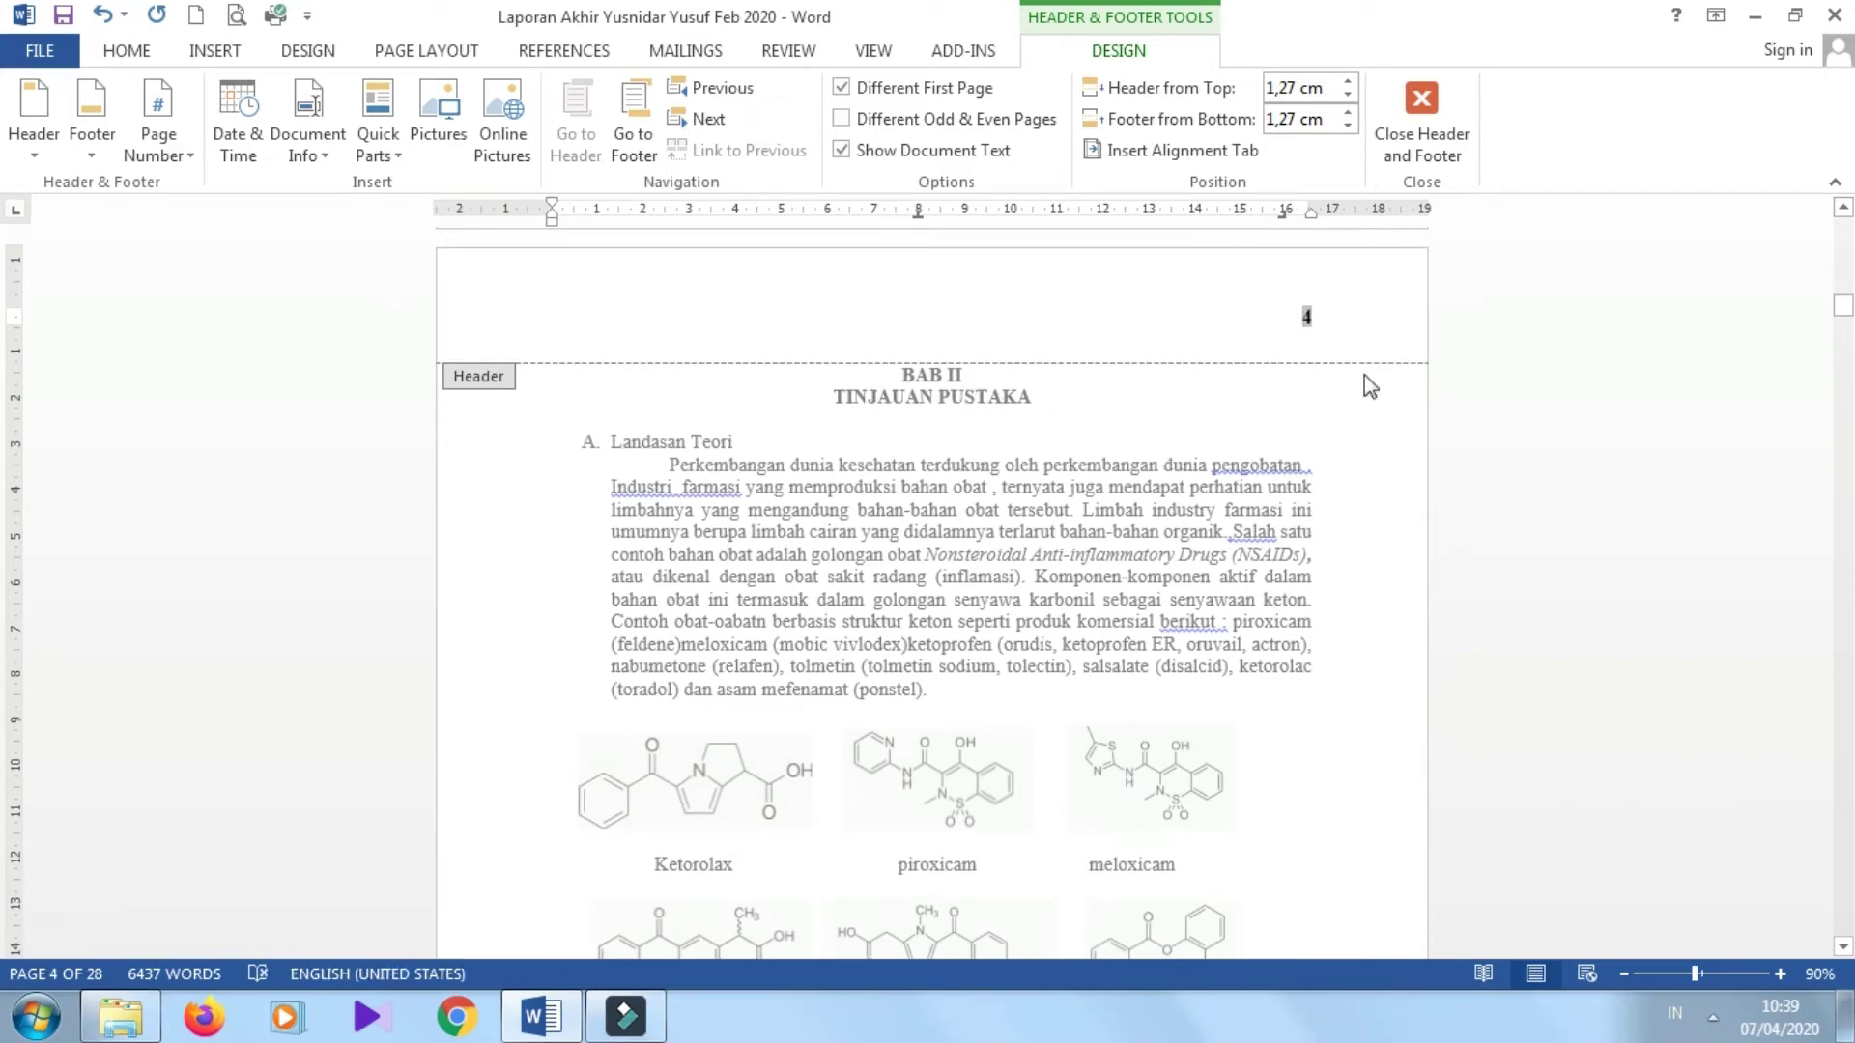
- Insert a page number at the bottom of the BAB I first page in the Plain Number 2 style
{"action": "scroll", "coordinate": [1407, 332], "scroll_direction": "up", "scroll_amount": 20}
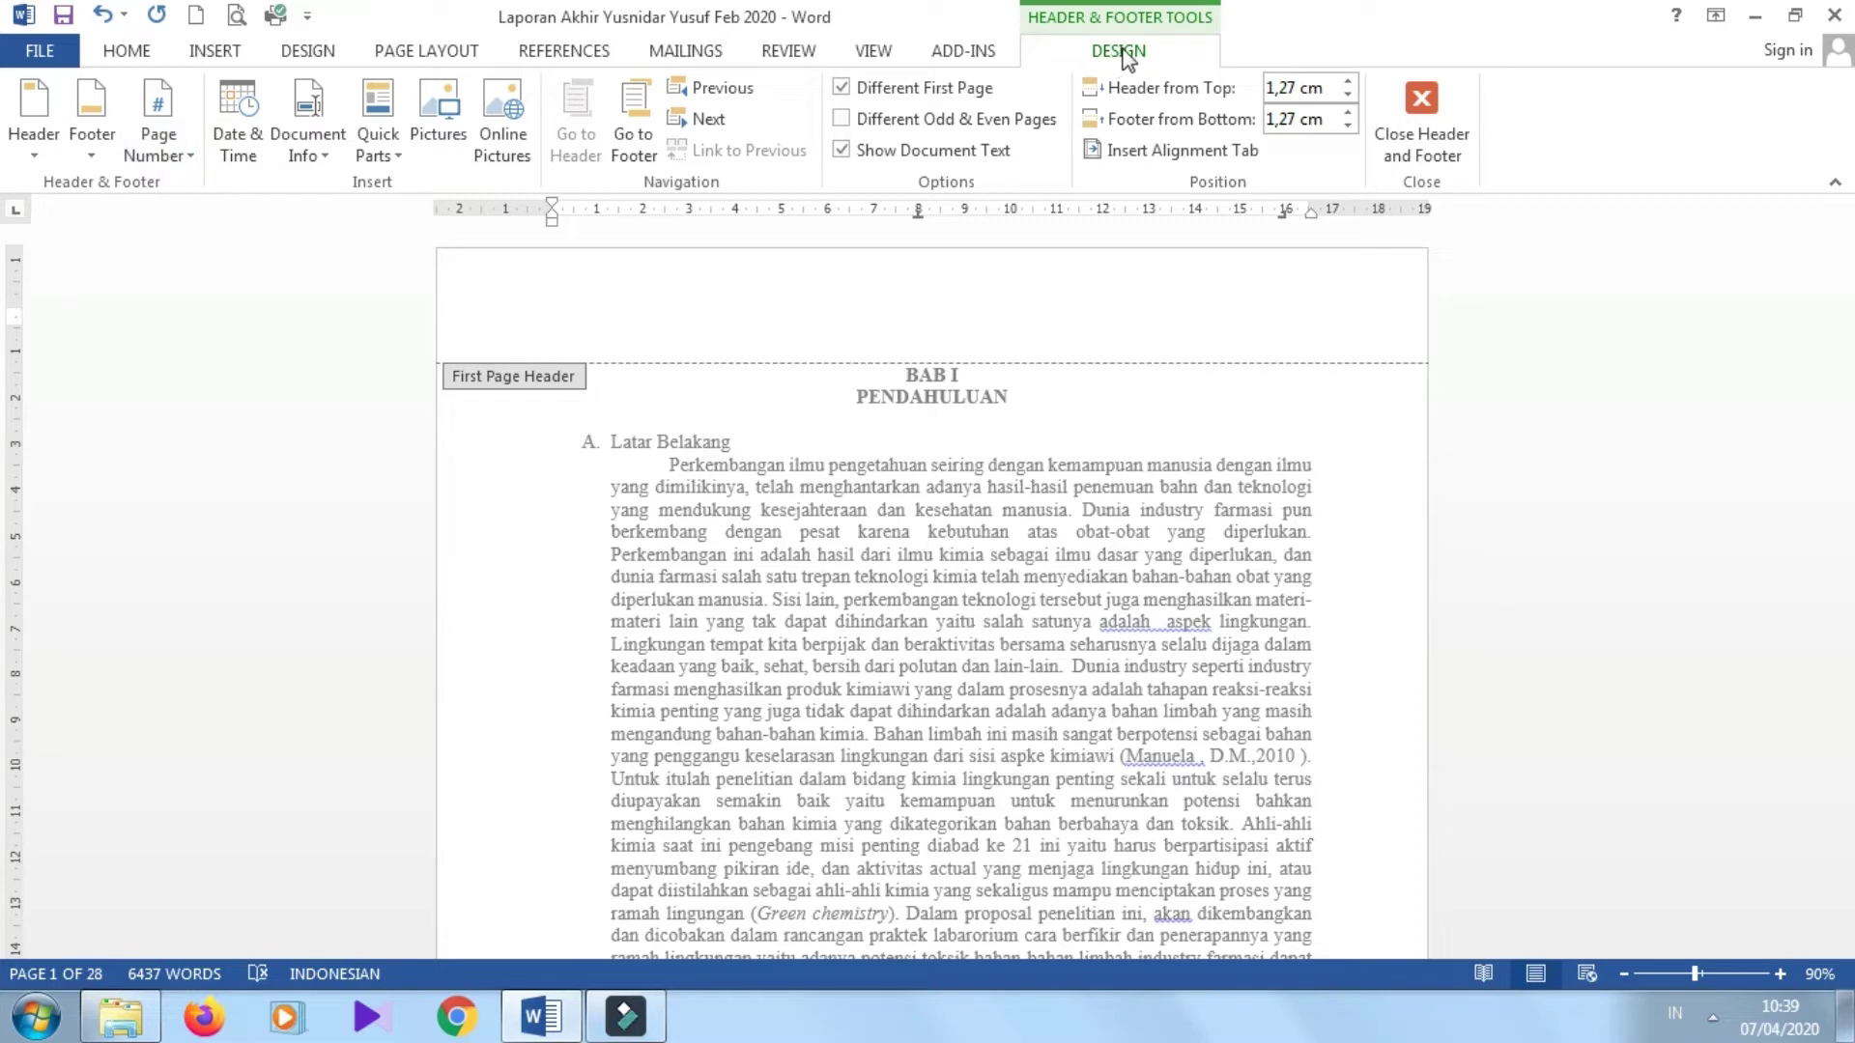
{"action": "left_click", "coordinate": [156, 155]}
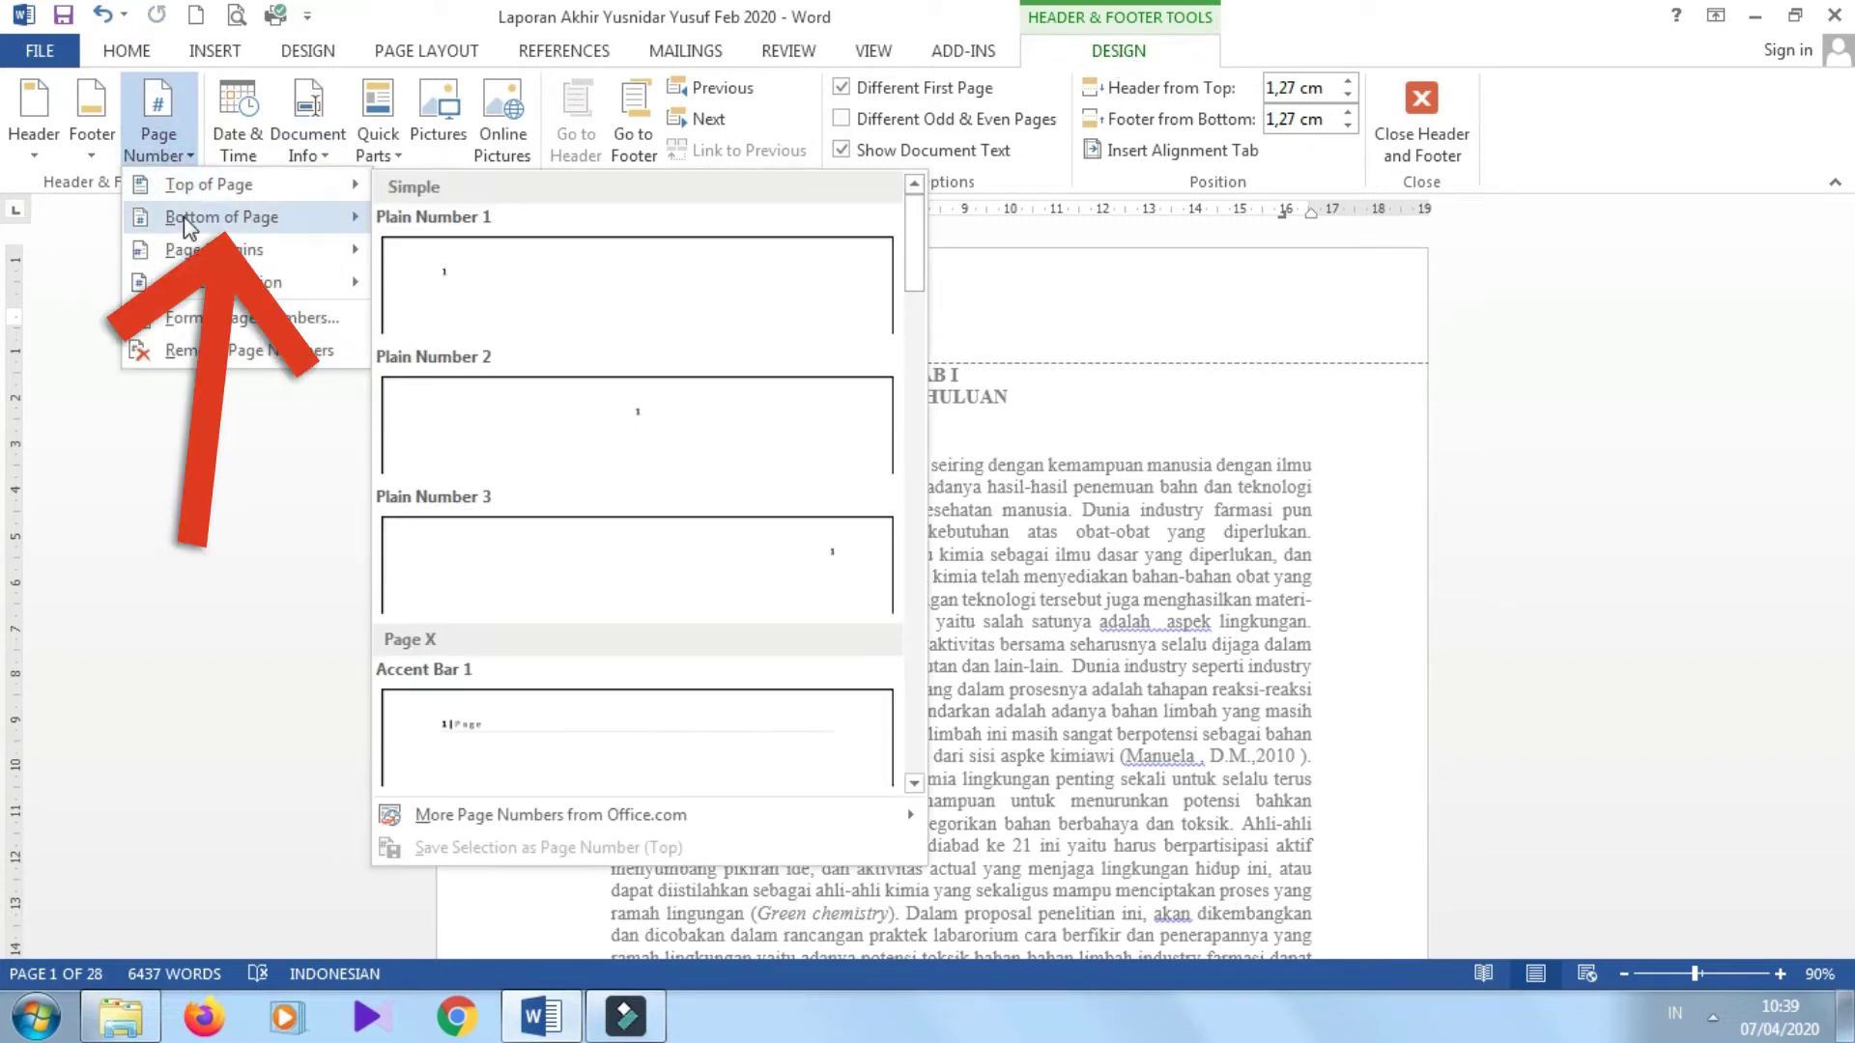
{"action": "mouse_move", "coordinate": [184, 218]}
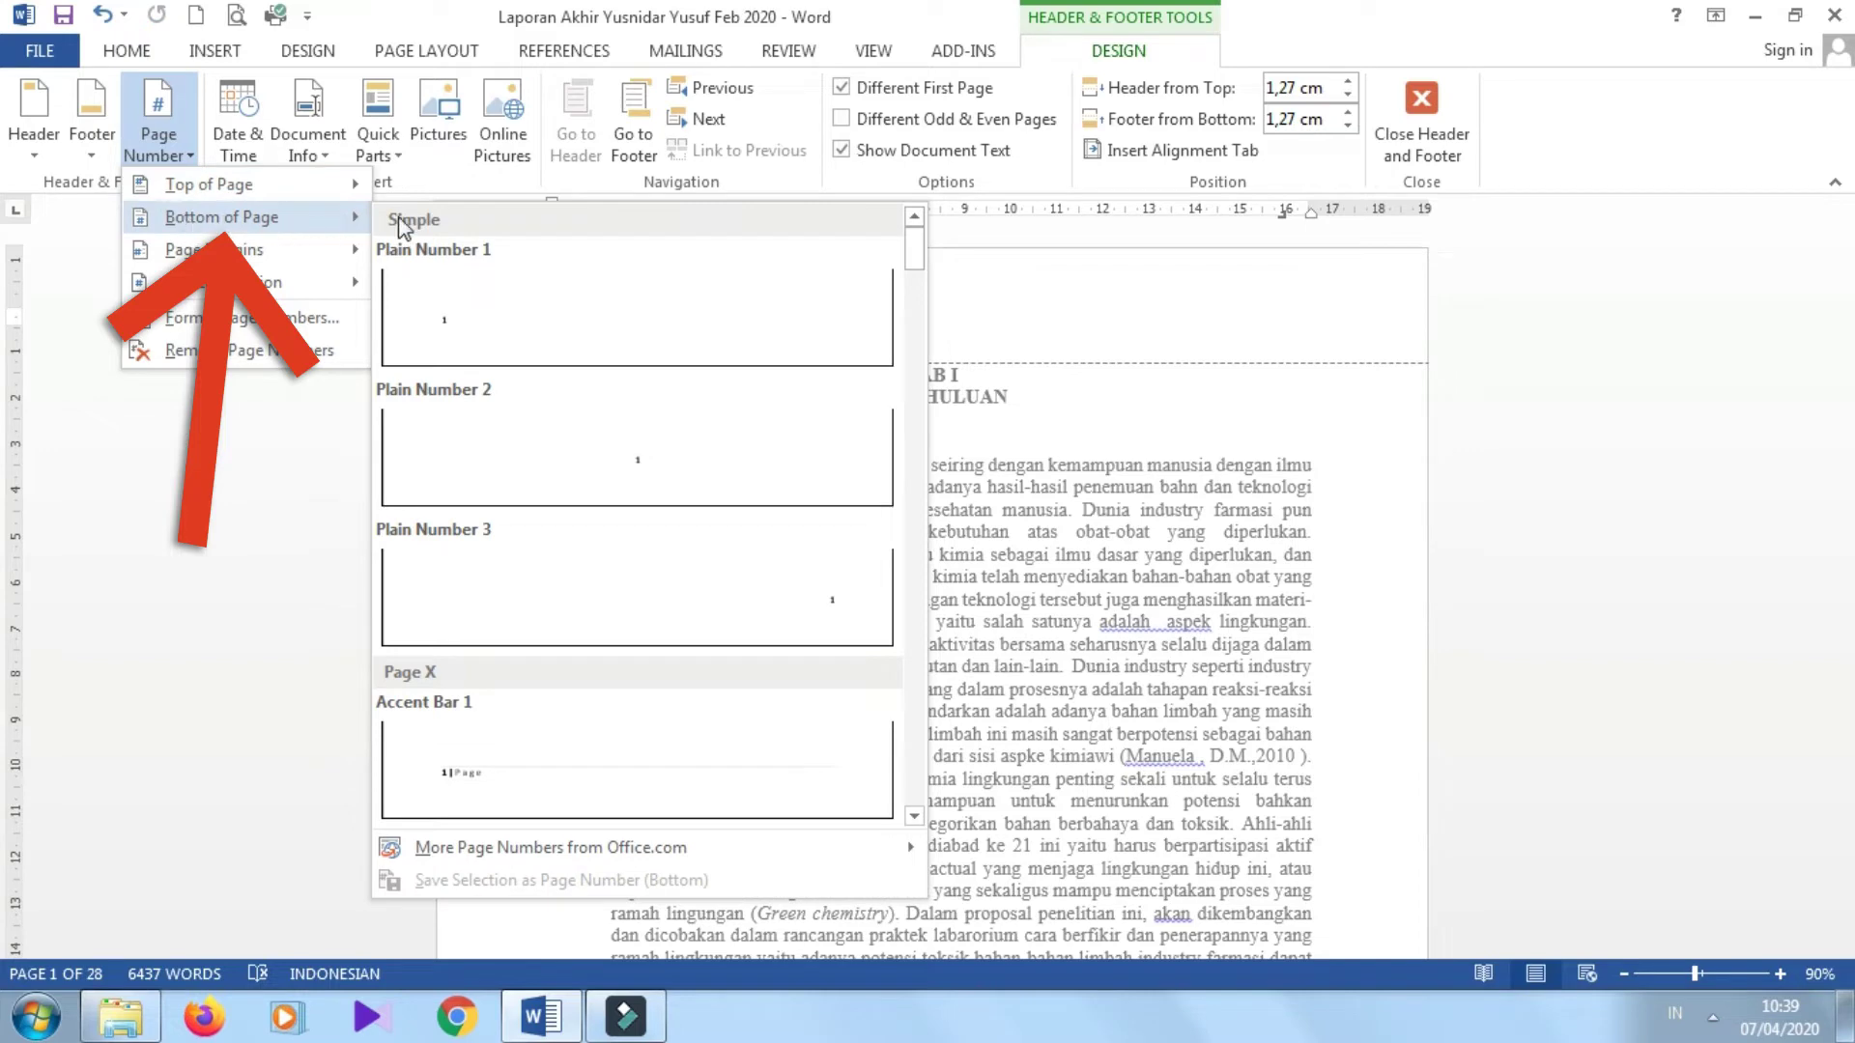
{"action": "left_click", "coordinate": [642, 464]}
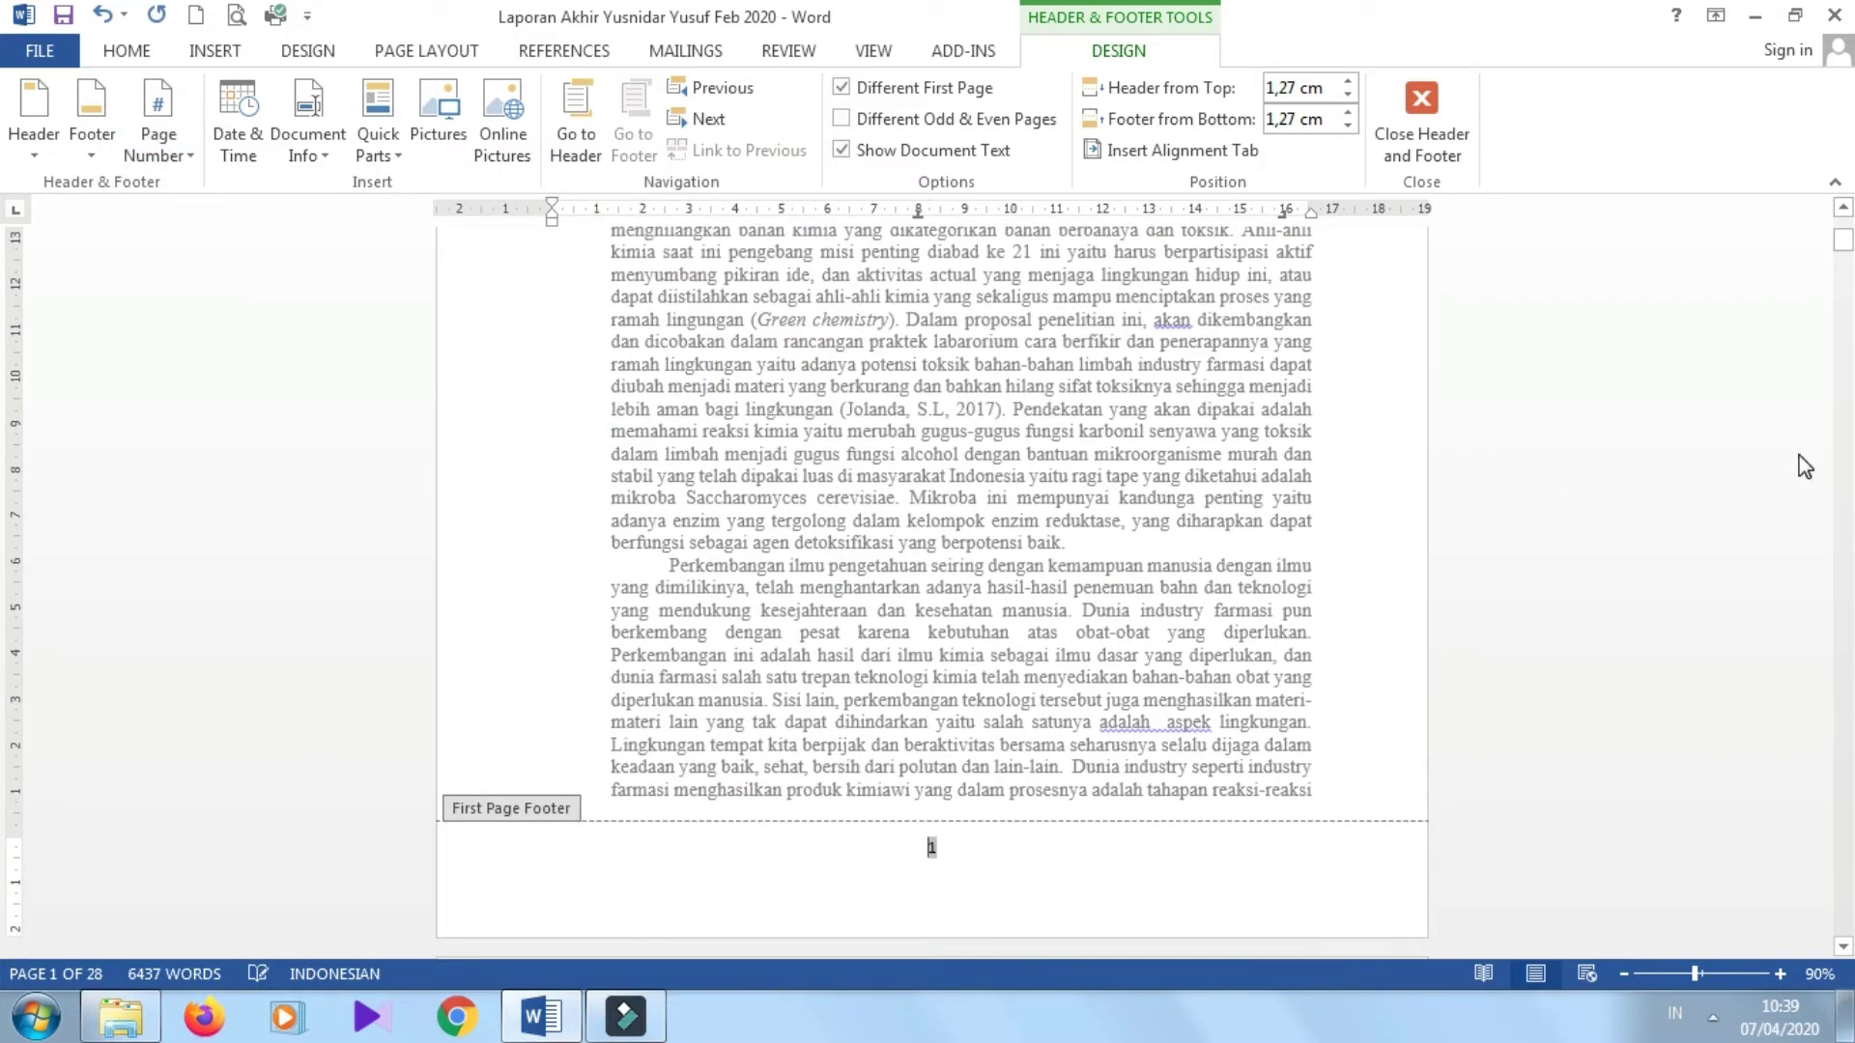
{"action": "left_click_drag", "start_coordinate": [1843, 242], "coordinate": [1846, 272]}
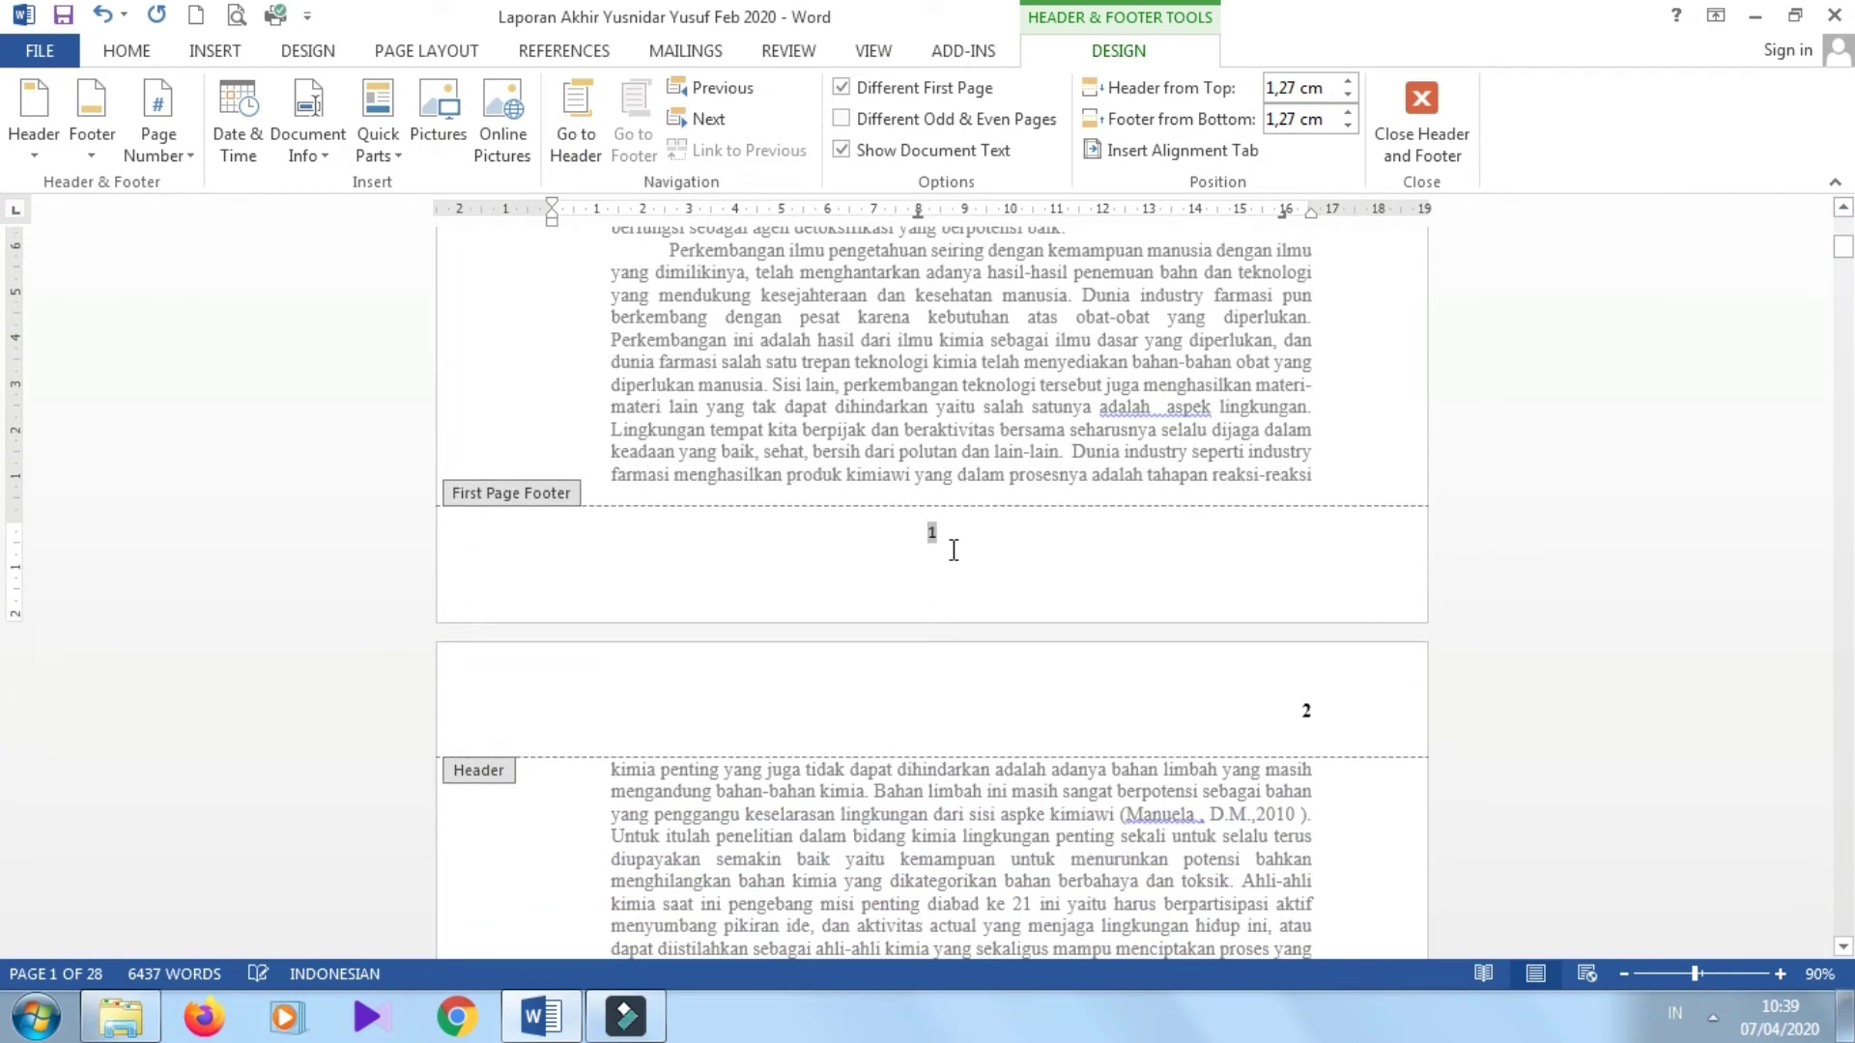
- Format the first-page footer page number in Times New Roman, 12 pt, bold, and return to the body text
{"action": "double_click", "coordinate": [933, 535]}
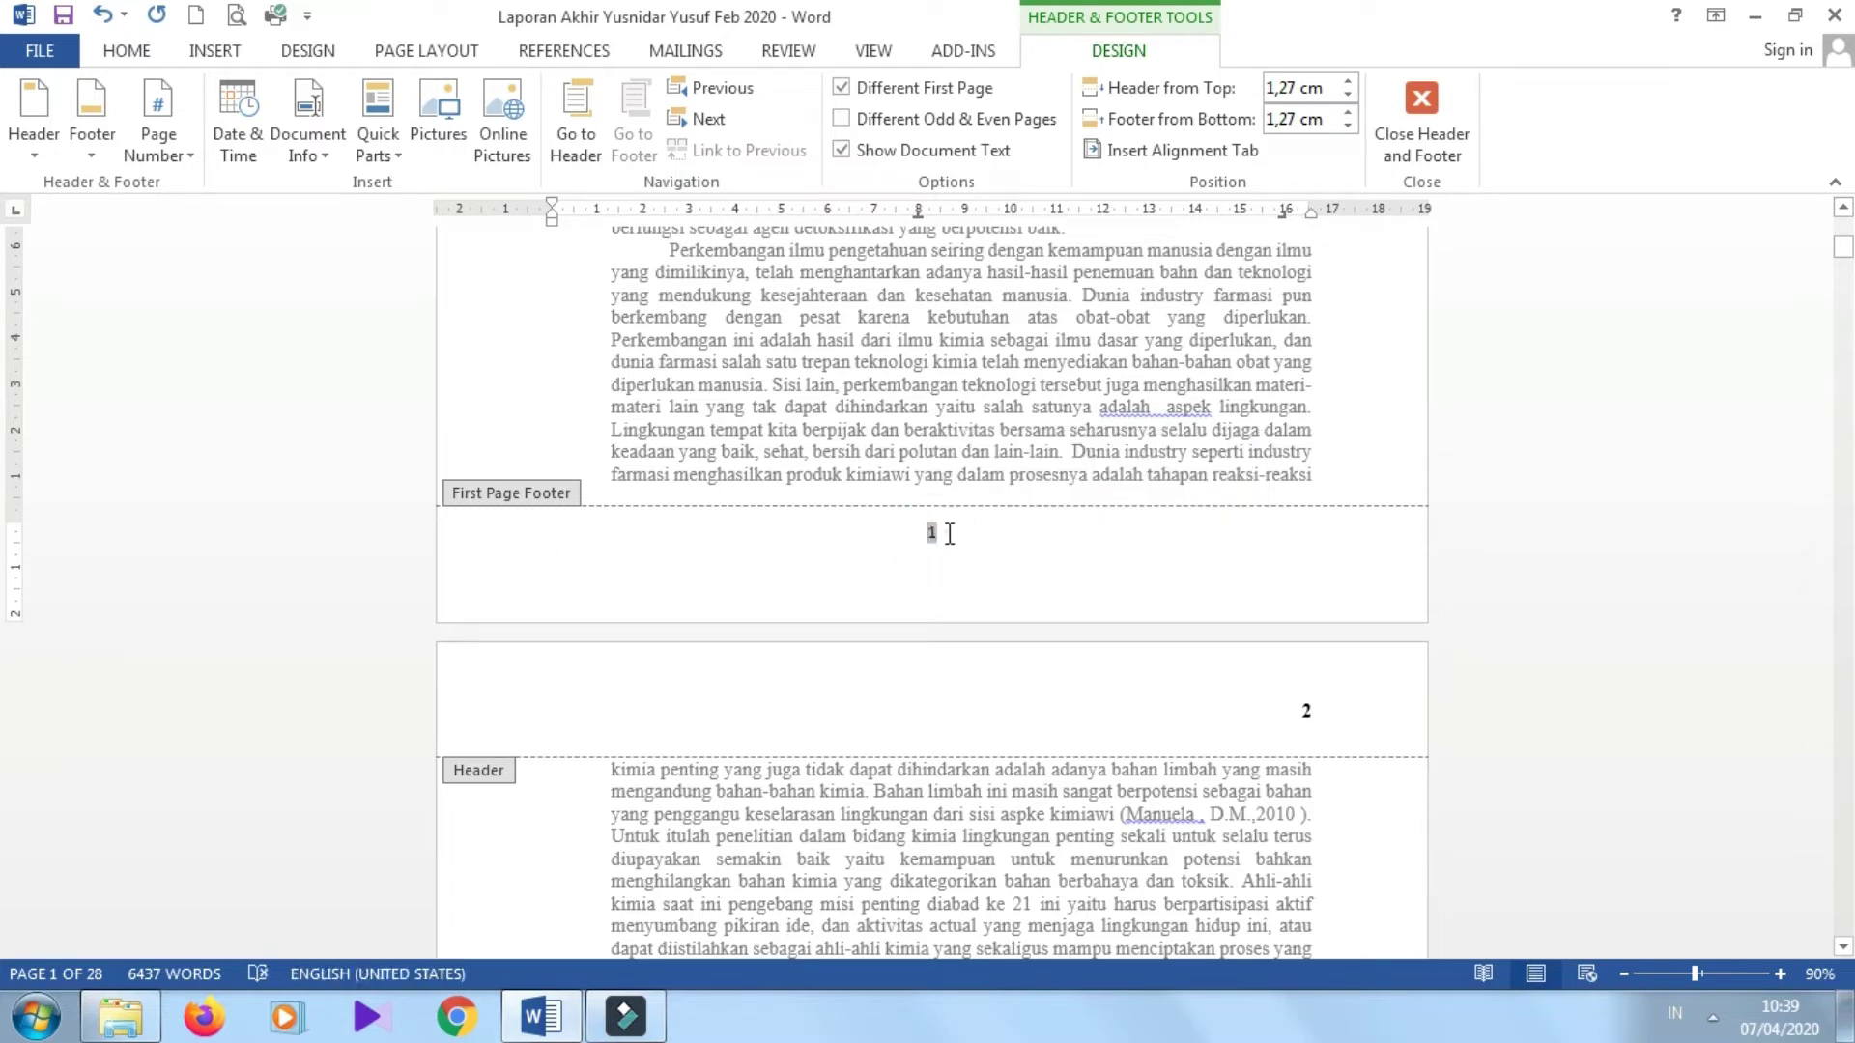
{"action": "left_click", "coordinate": [128, 54]}
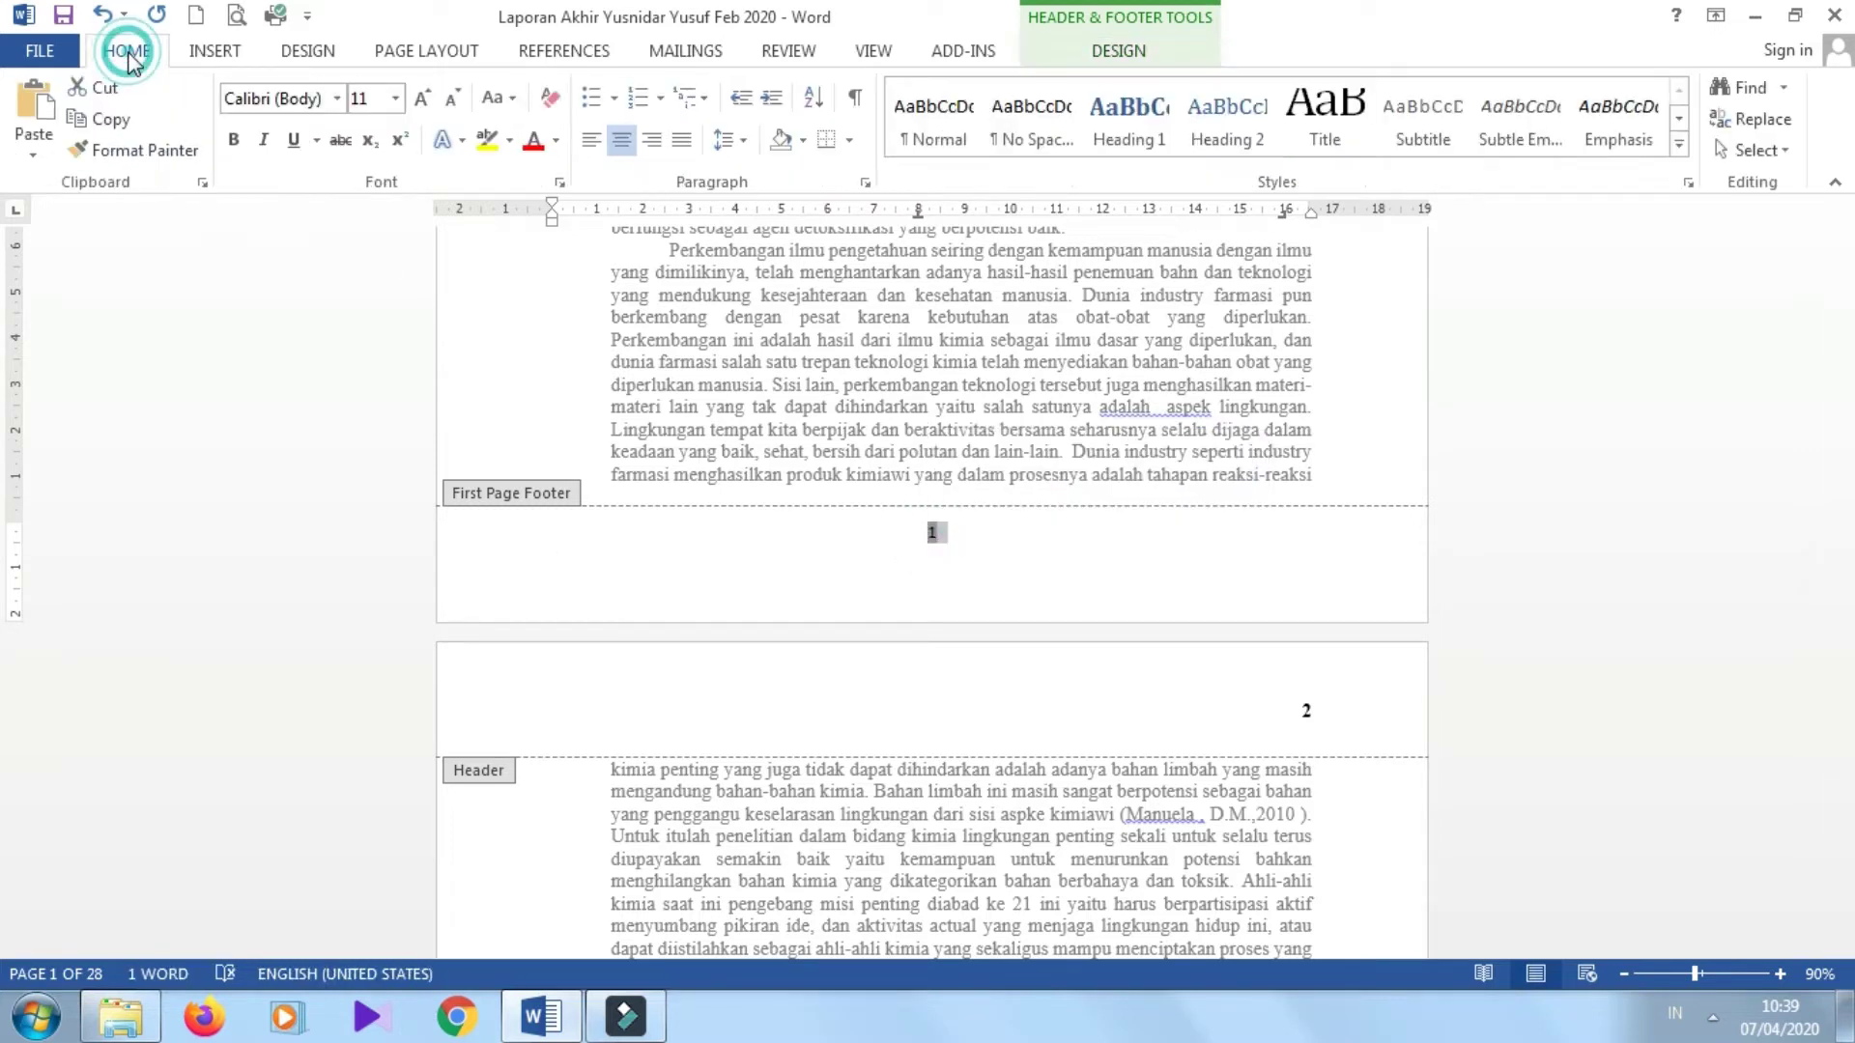
{"action": "left_click", "coordinate": [334, 100]}
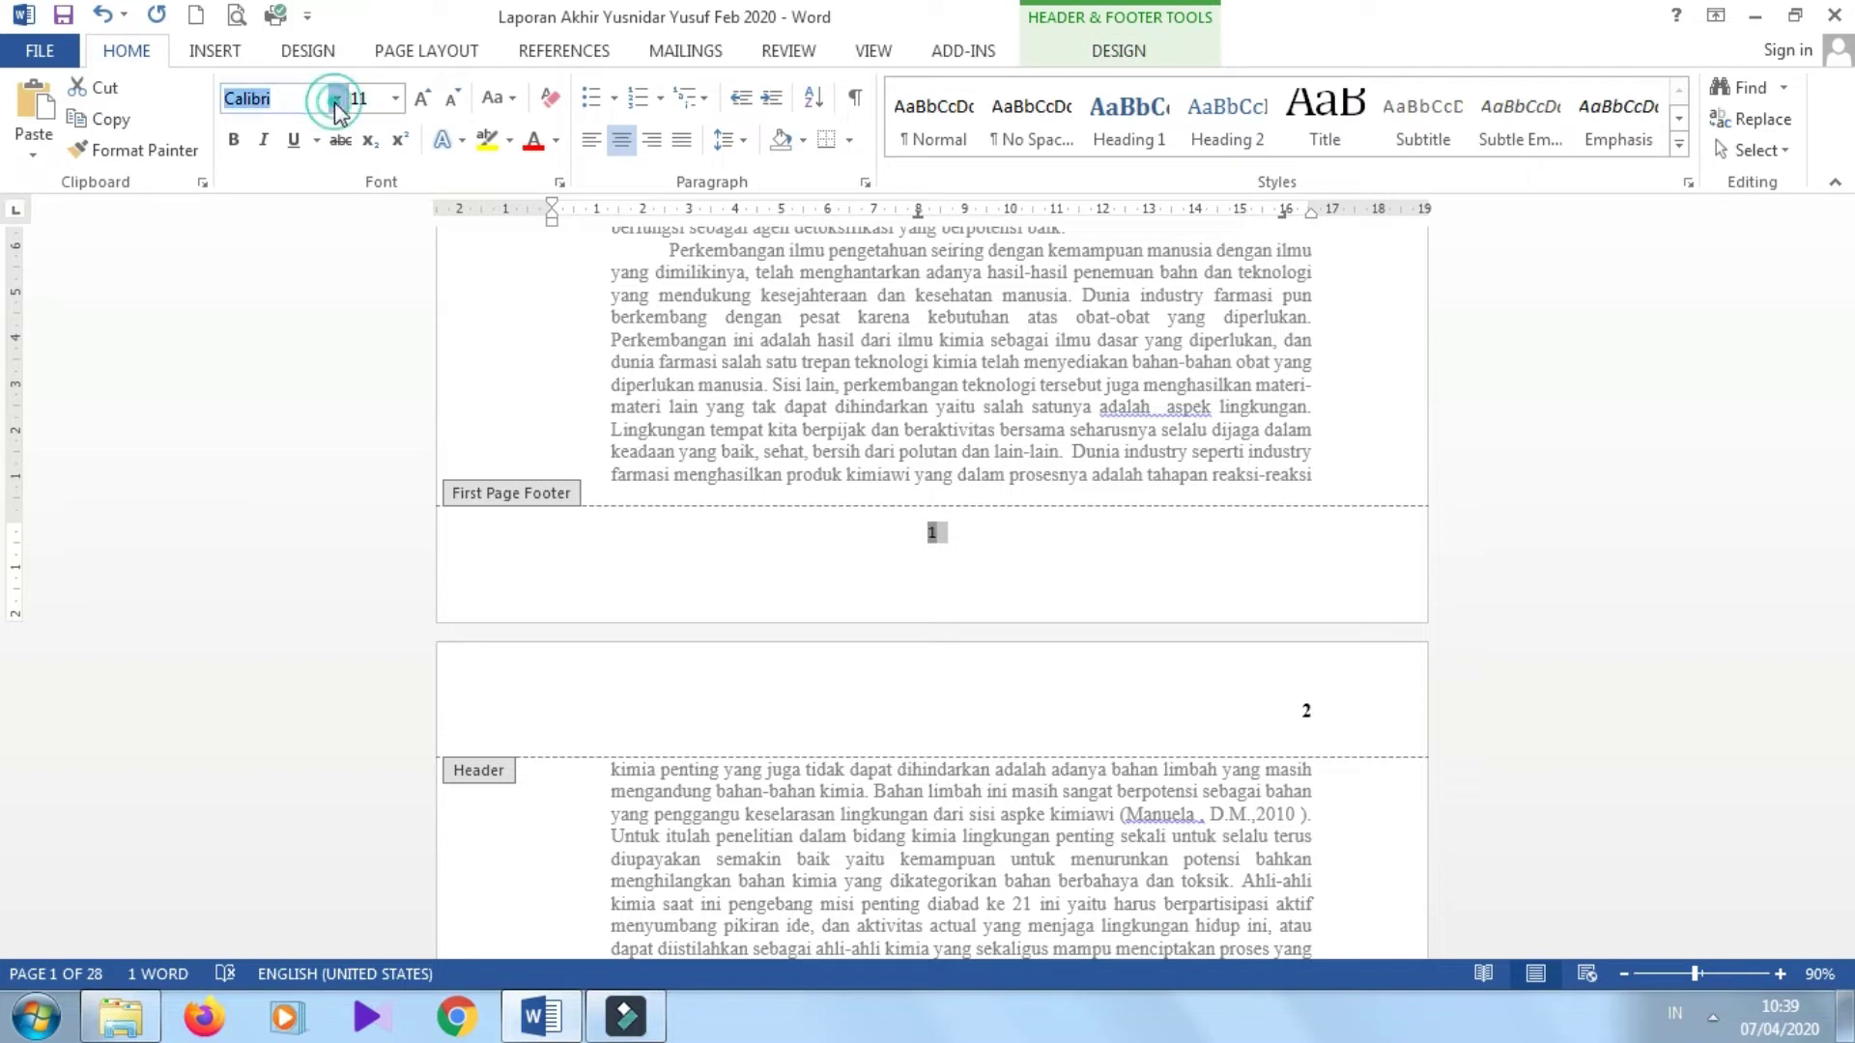
{"action": "left_click", "coordinate": [318, 259]}
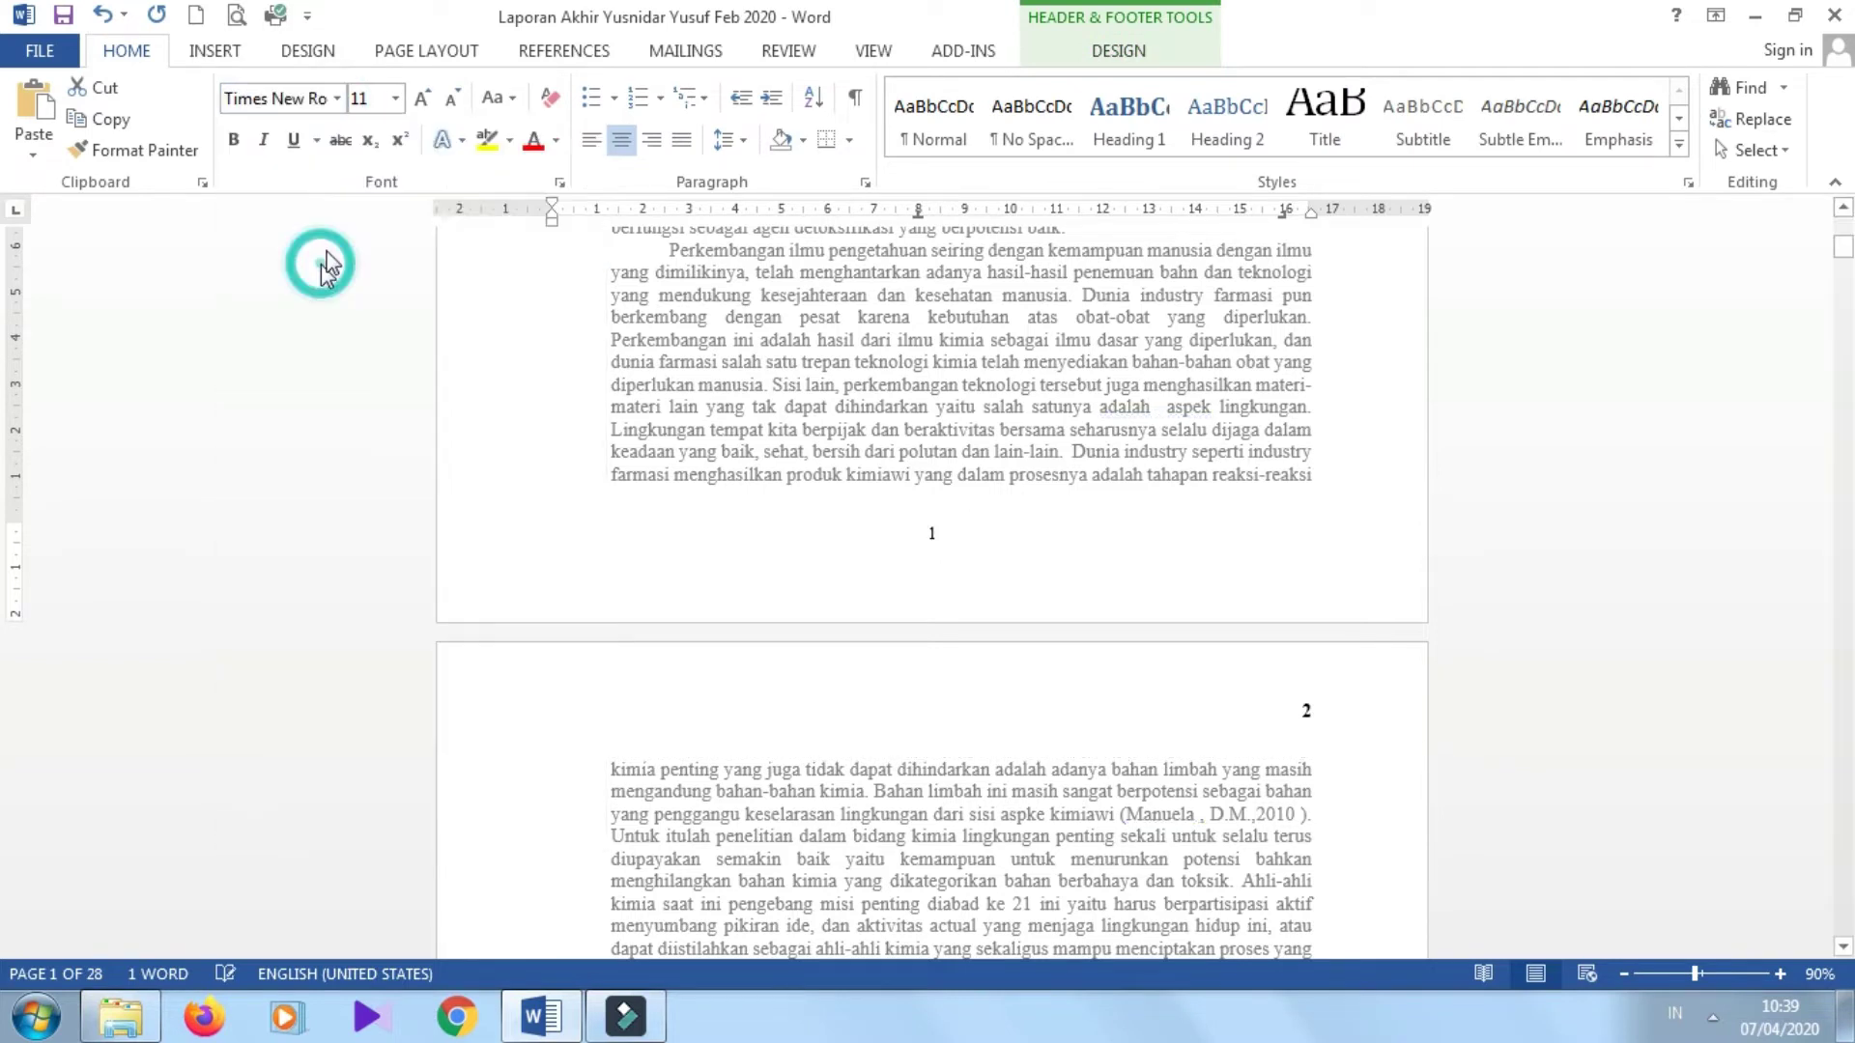
{"action": "left_click", "coordinate": [423, 99]}
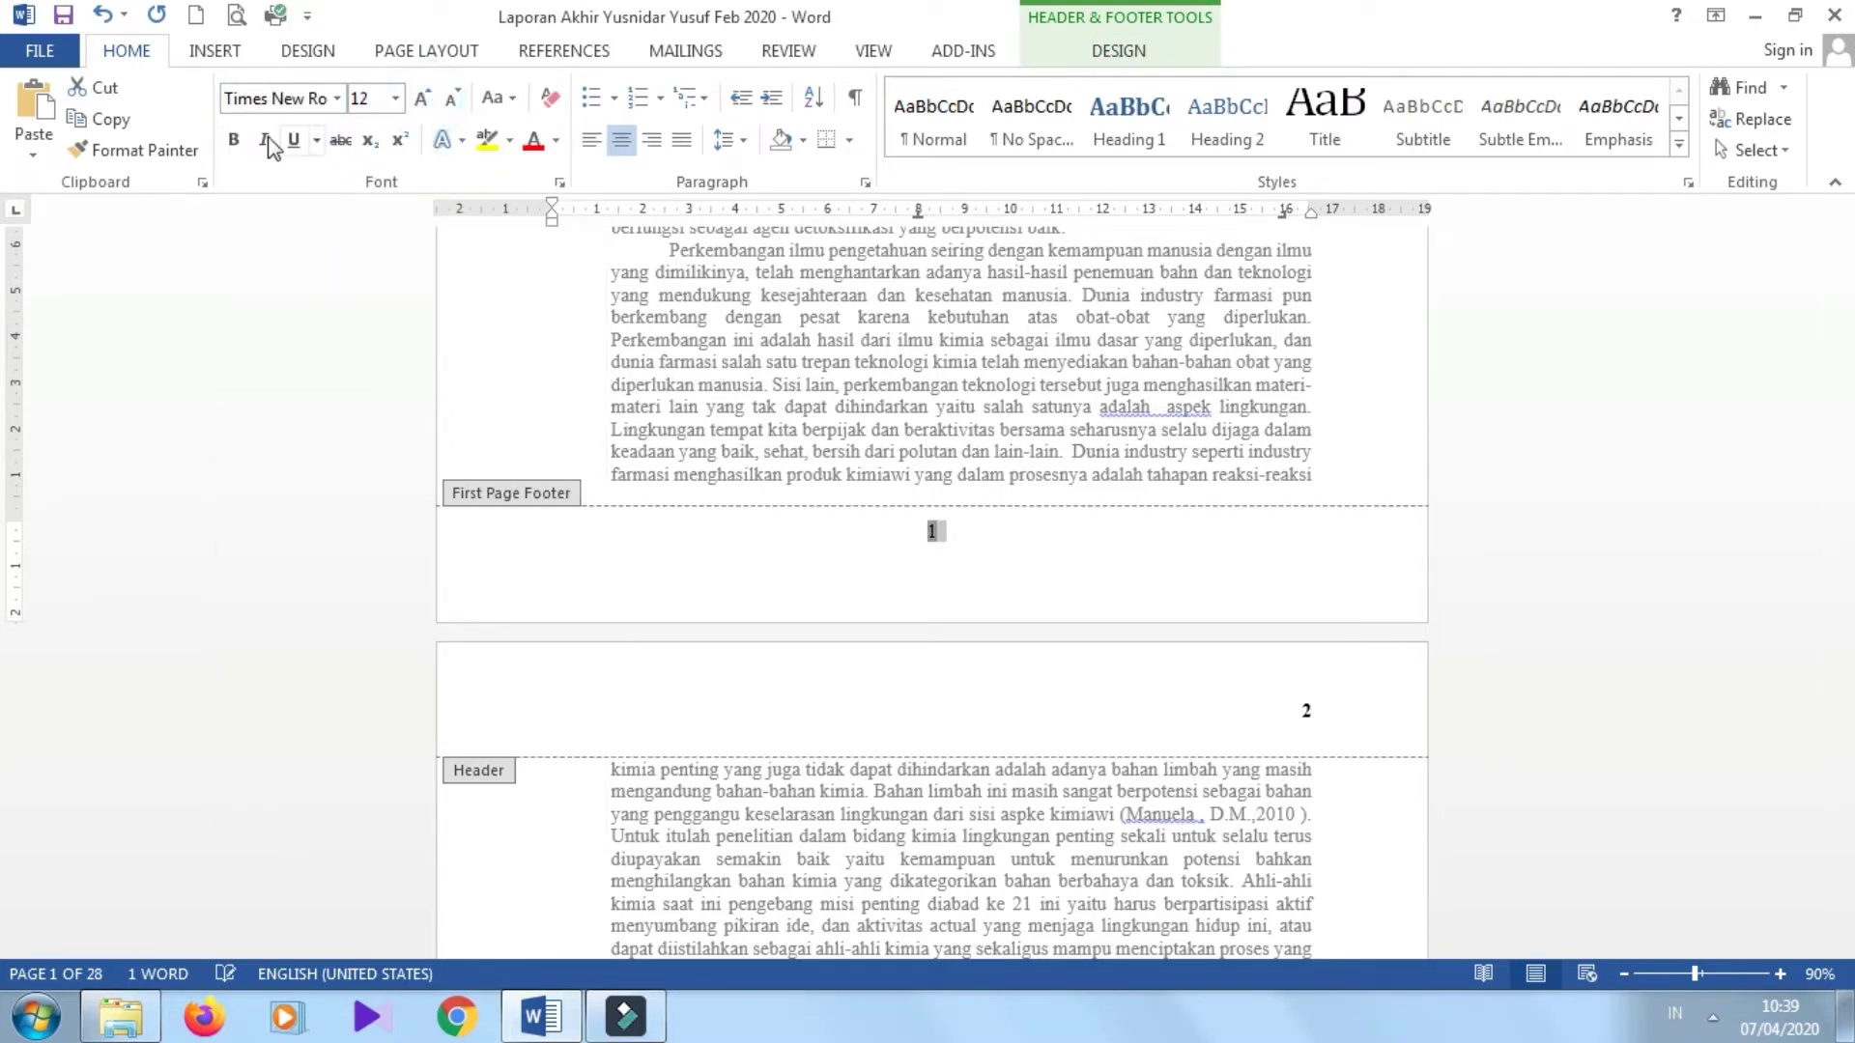
{"action": "left_click", "coordinate": [233, 140]}
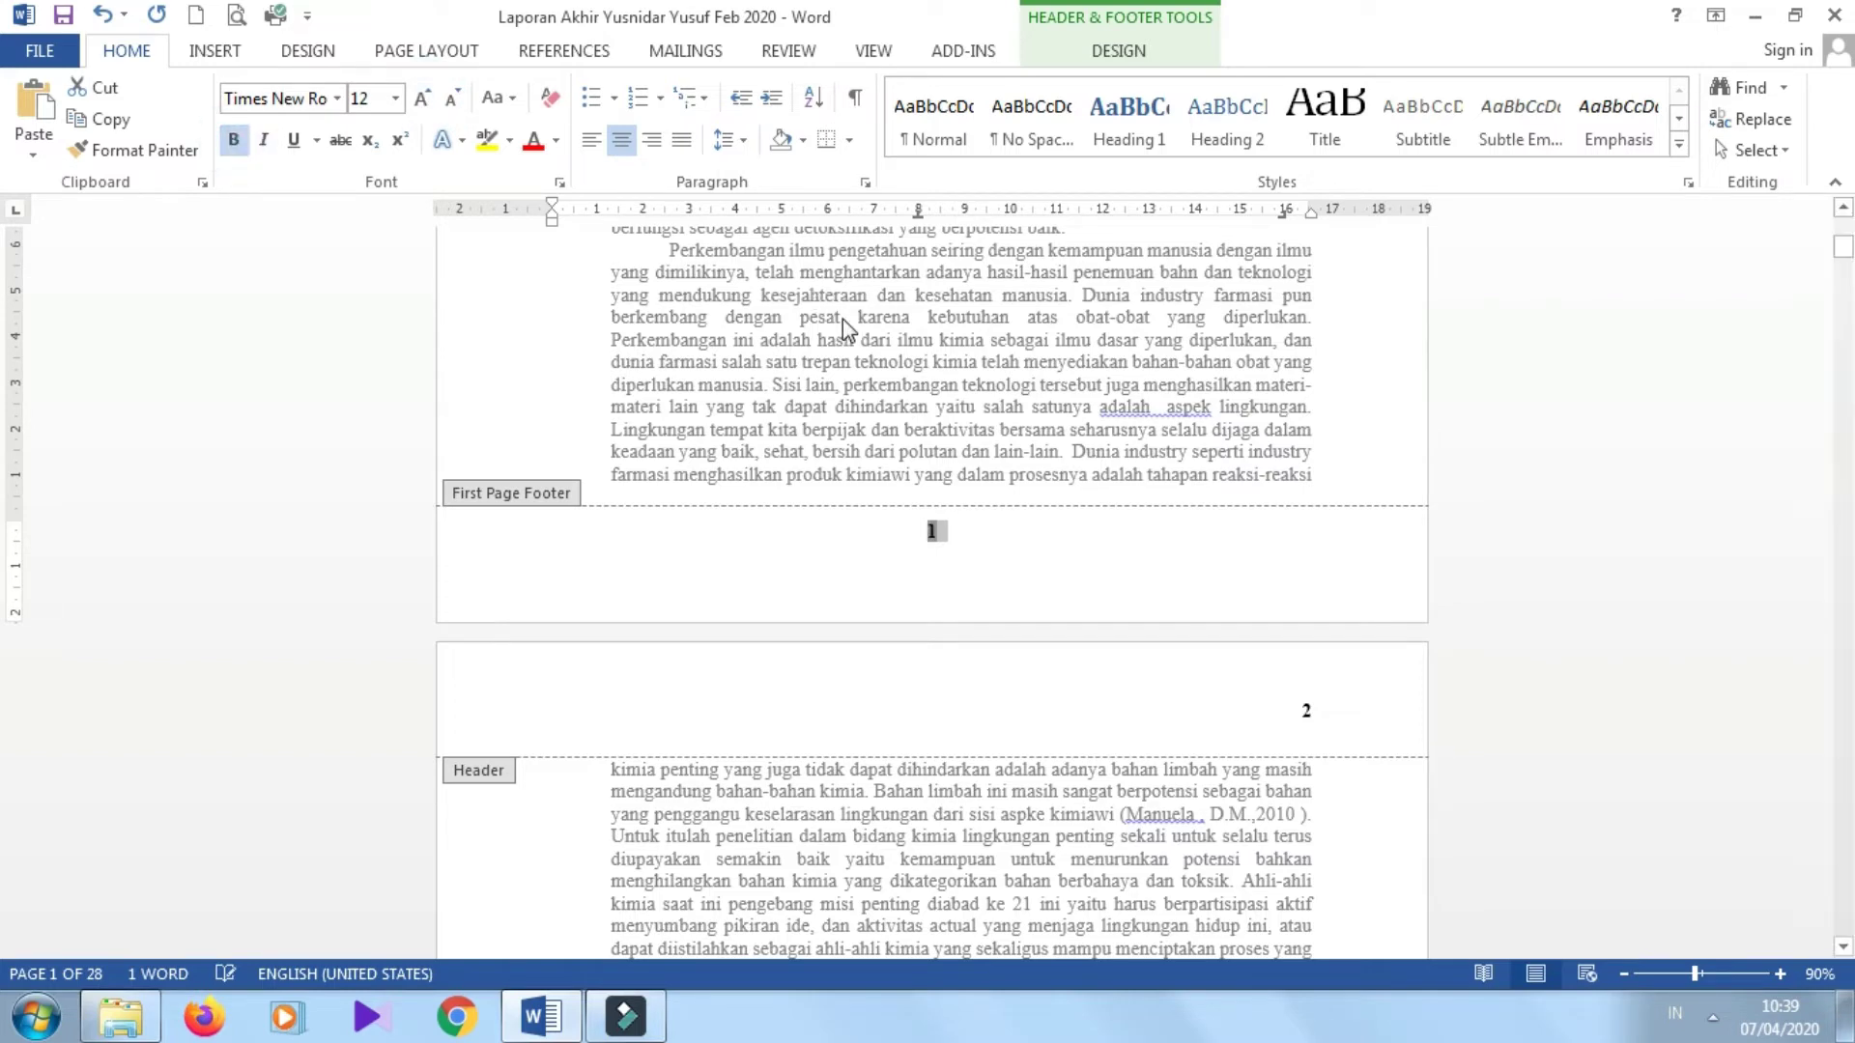
{"action": "double_click", "coordinate": [846, 319]}
- Check the page number positions from the BAB I opening page through to the BAB II TINJAUAN PUSTAKA heading
{"action": "key", "text": "ctrl+Home"}
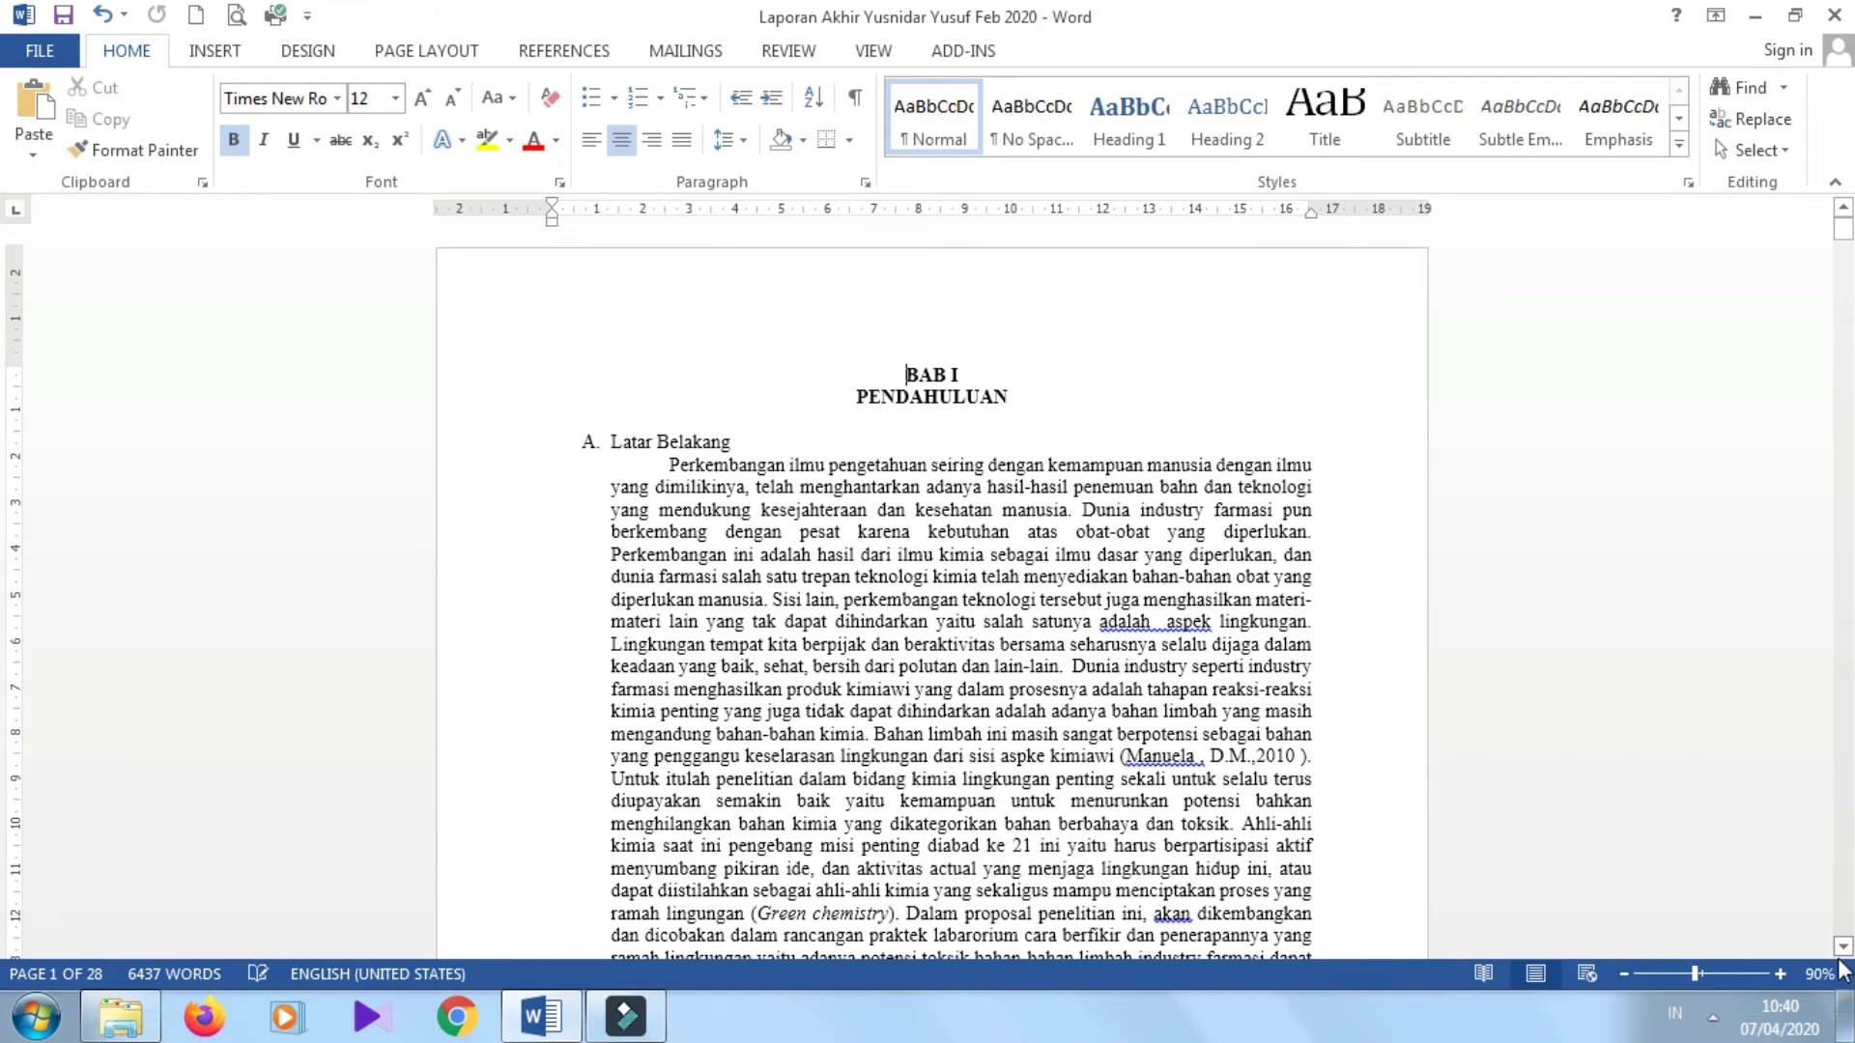
{"action": "left_click", "coordinate": [1842, 949]}
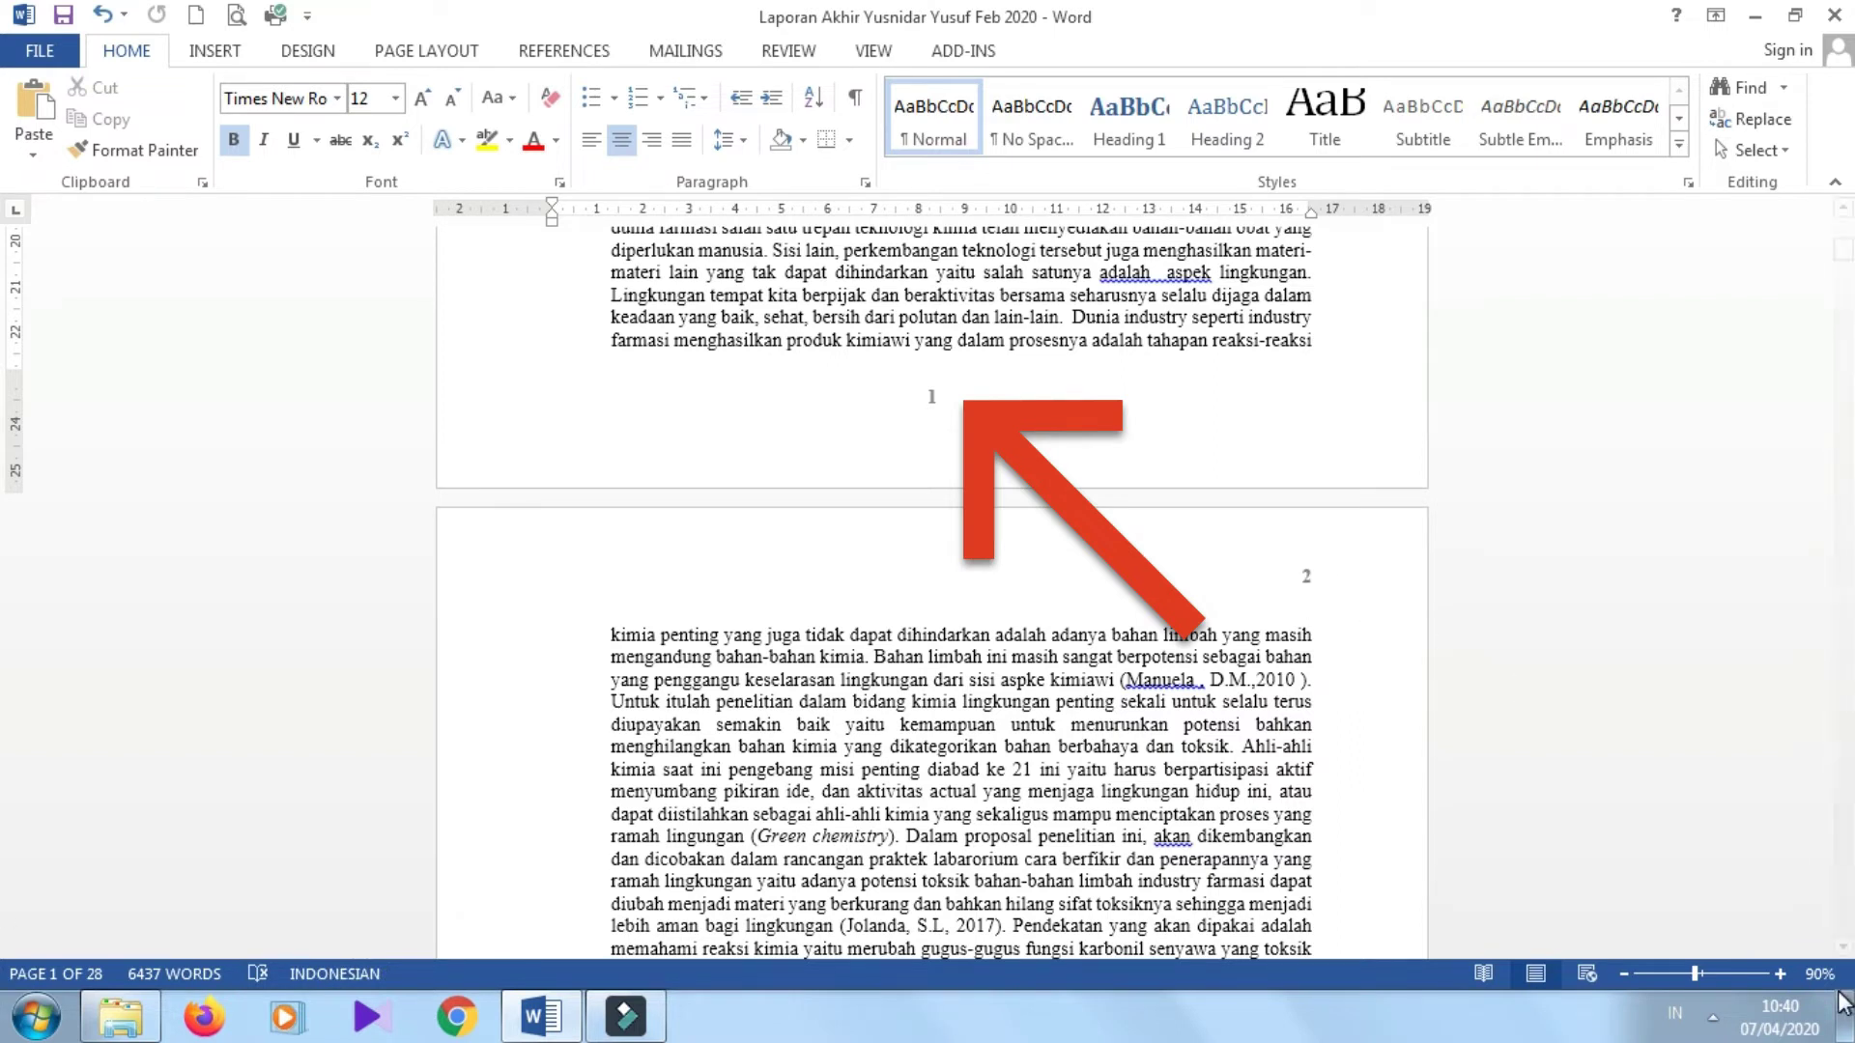
{"action": "scroll", "coordinate": [1845, 952], "scroll_direction": "down", "scroll_amount": 20}
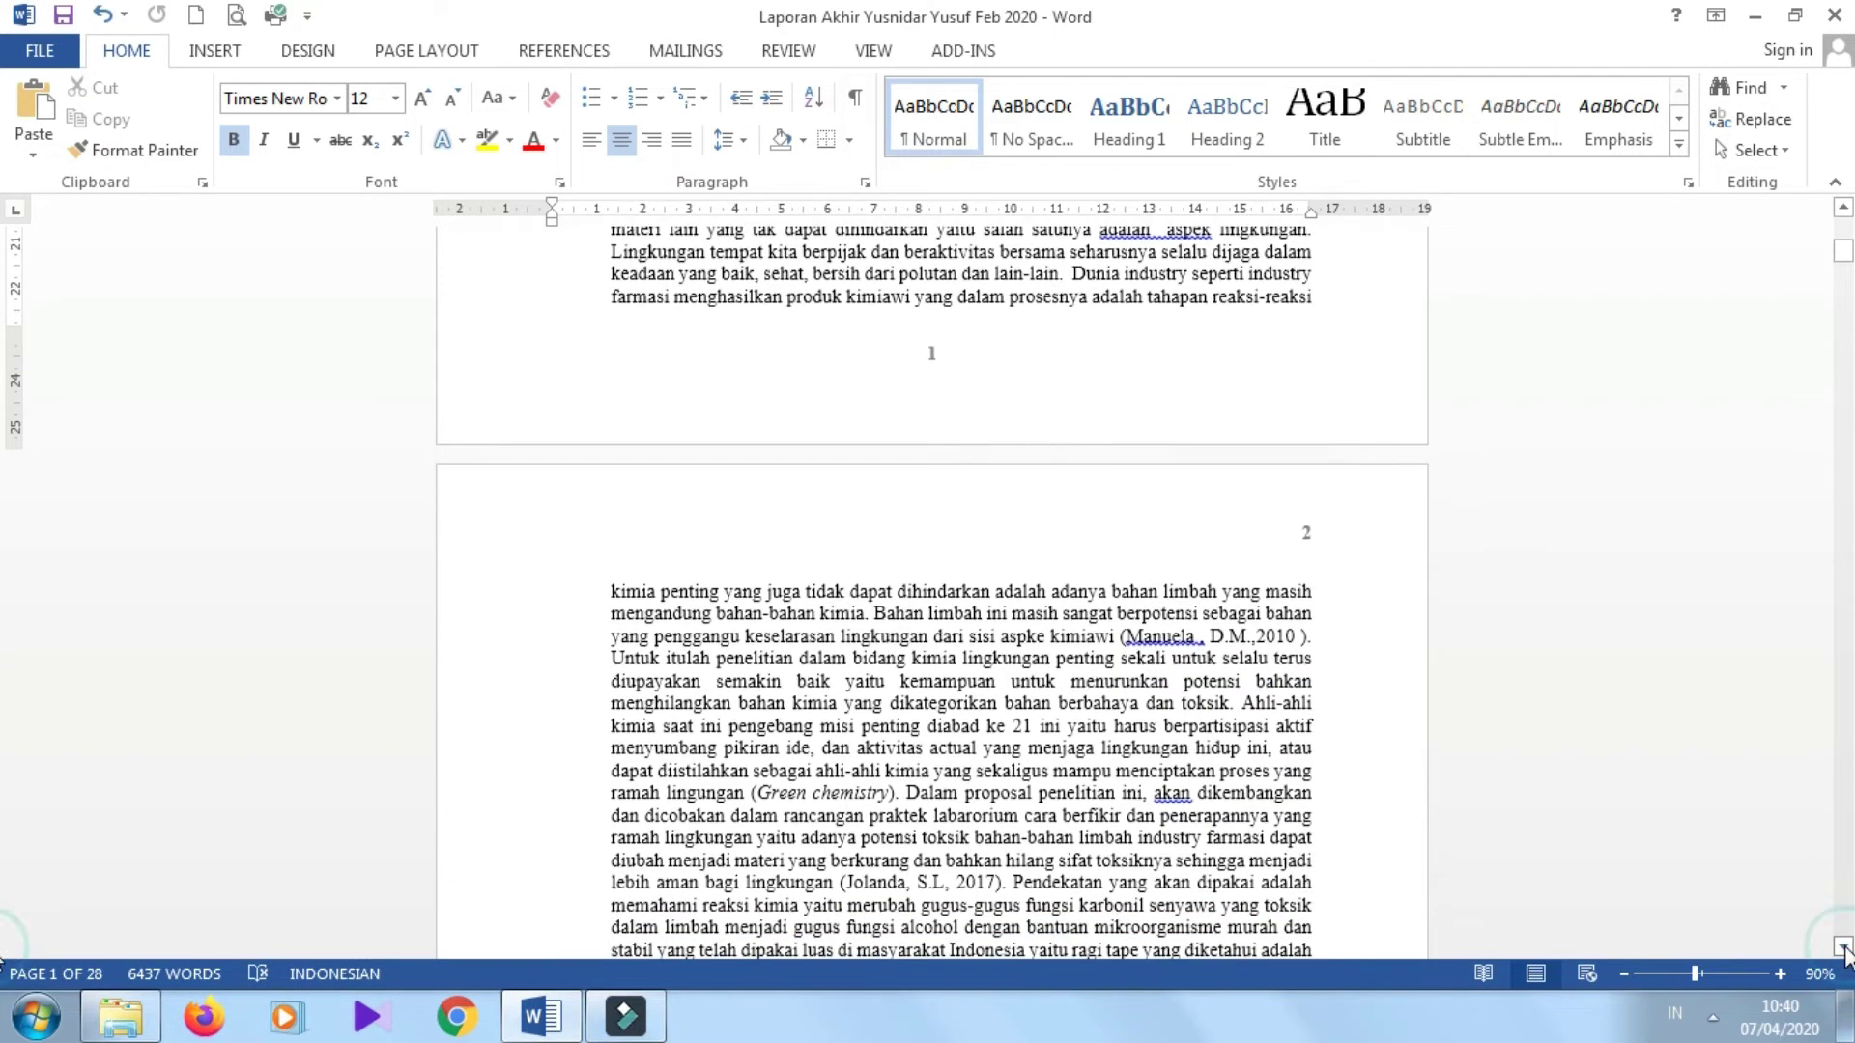
{"action": "scroll", "coordinate": [1846, 955], "scroll_direction": "down", "scroll_amount": 15}
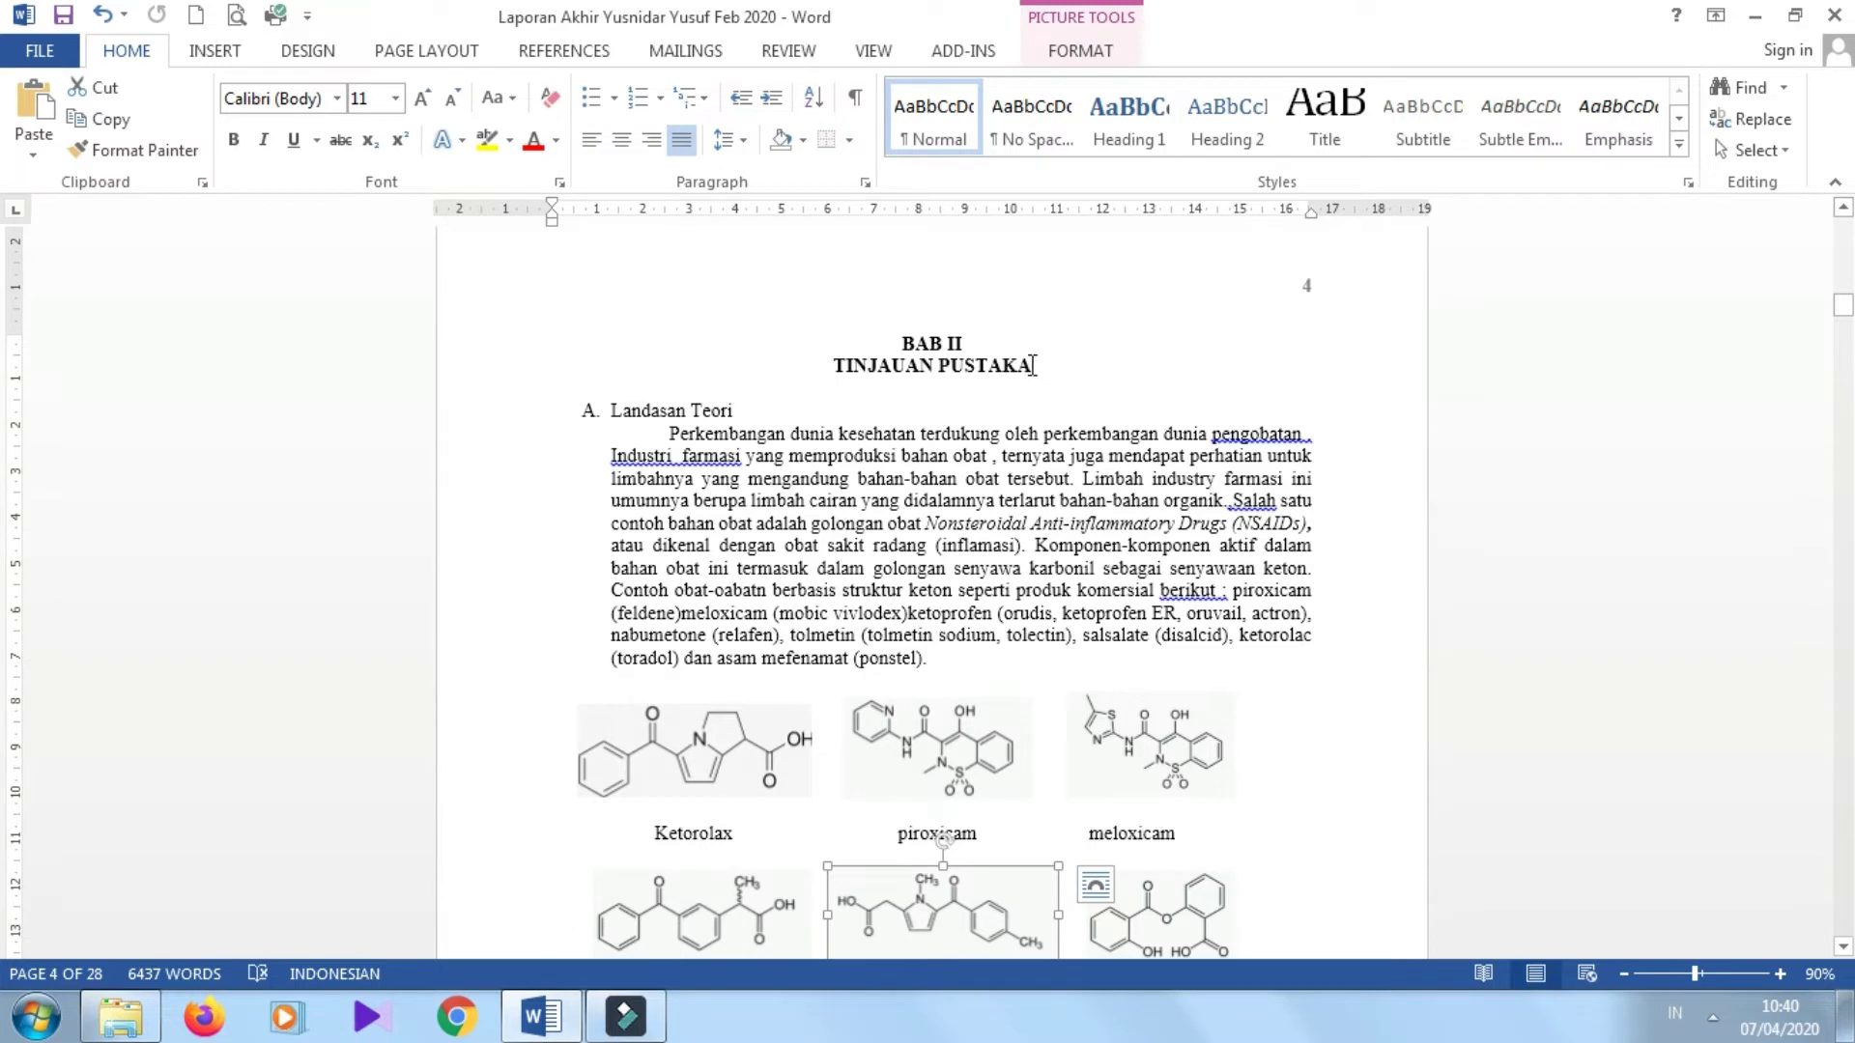
{"action": "left_click_drag", "start_coordinate": [1033, 366], "coordinate": [922, 357]}
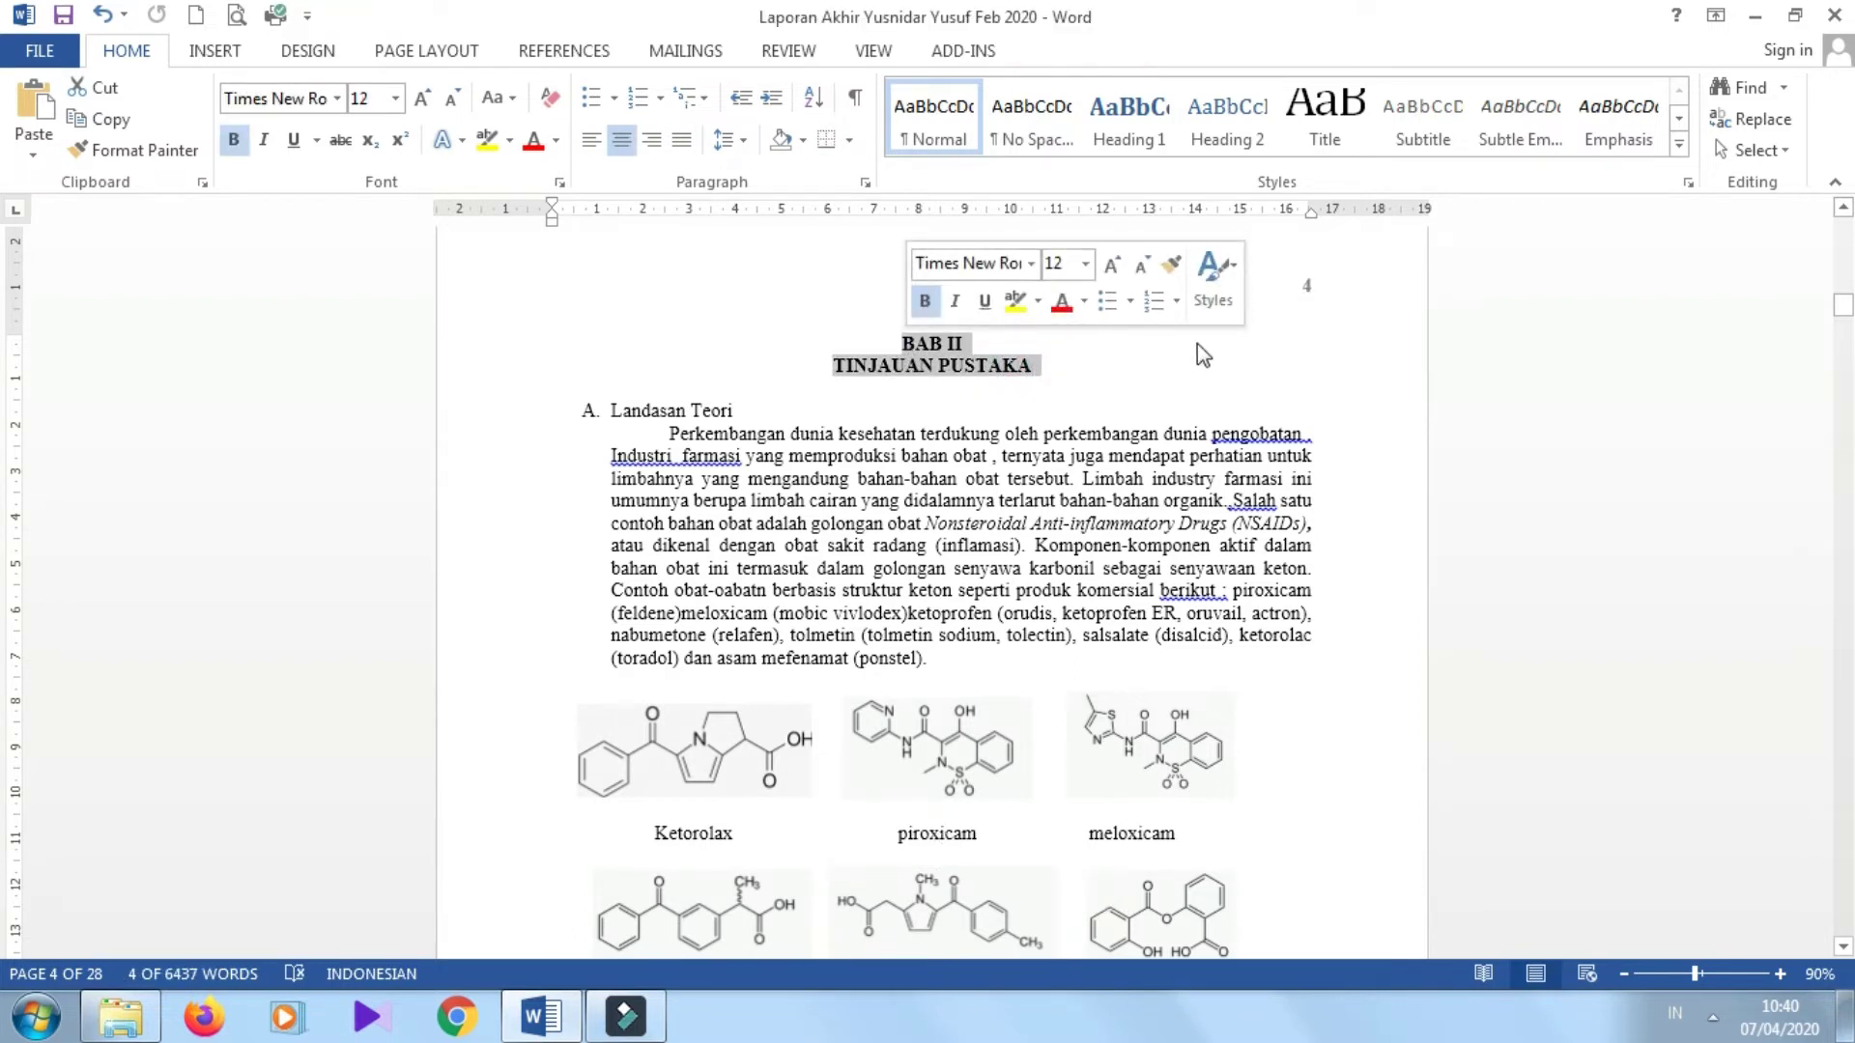
{"action": "left_click", "coordinate": [956, 360]}
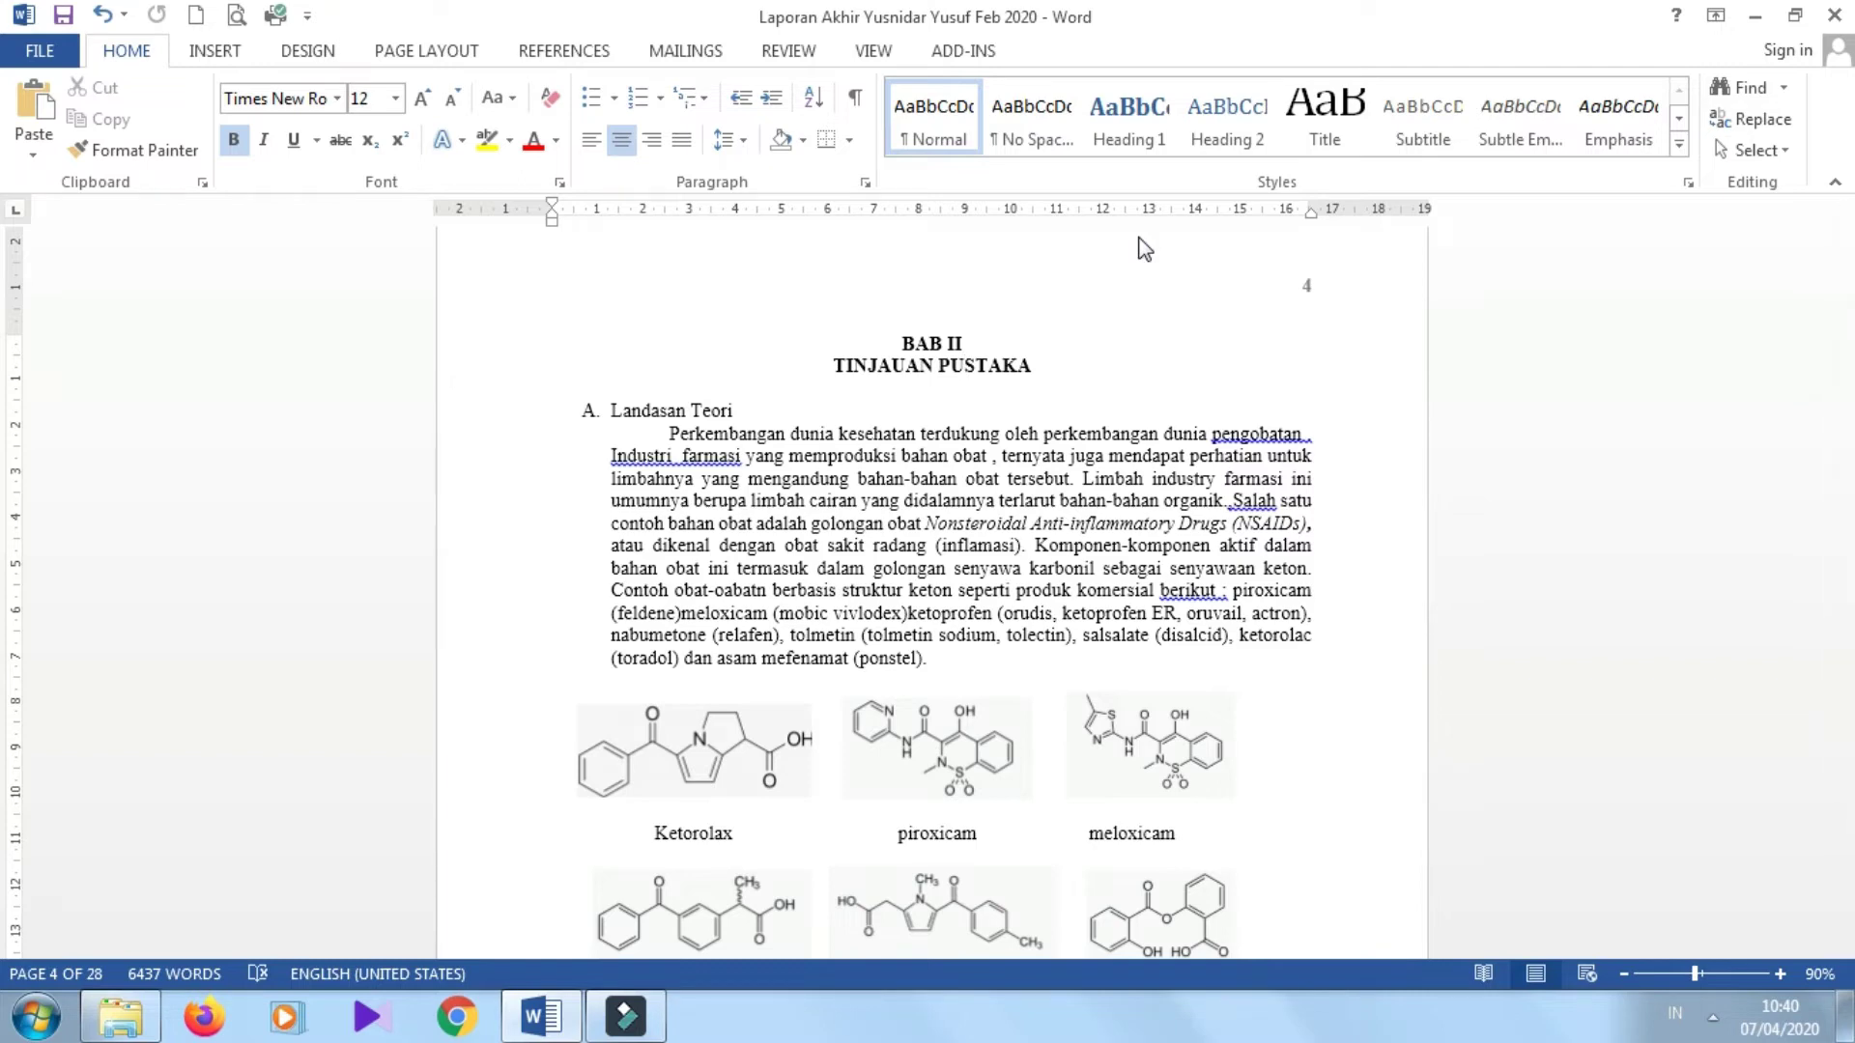
- Look back through the BAB I pages and examine the page transition leading into BAB II
{"action": "key", "text": "Up"}
{"action": "key", "text": "Up"}
{"action": "key", "text": "Up"}
{"action": "key", "text": "Up"}
{"action": "key", "text": "Up"}
{"action": "key", "text": "Up"}
{"action": "key", "text": "Up"}
{"action": "key", "text": "Up"}
{"action": "key", "text": "Up"}
{"action": "key", "text": "Up"}
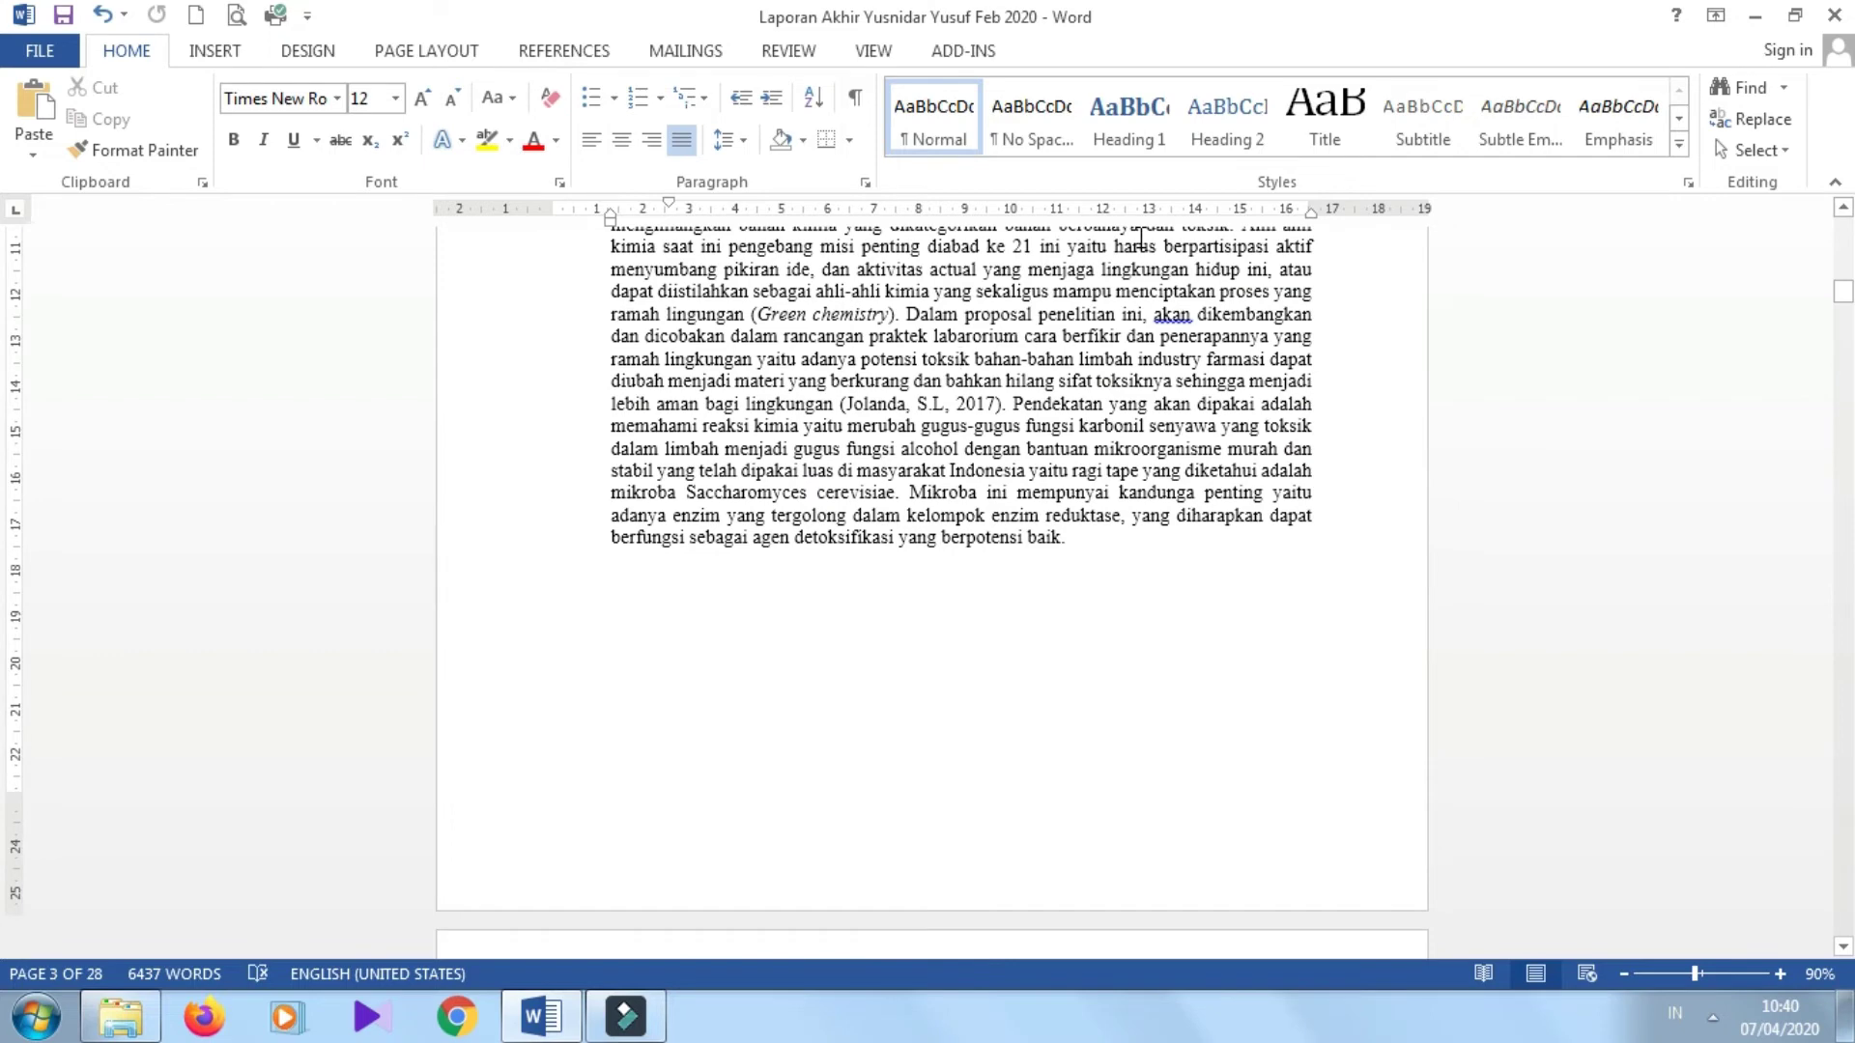
{"action": "key", "text": "Down"}
{"action": "key", "text": "Down"}
{"action": "key", "text": "Down"}
{"action": "key", "text": "Down"}
{"action": "key", "text": "Down"}
{"action": "key", "text": "Down"}
{"action": "key", "text": "Down"}
{"action": "key", "text": "Down"}
{"action": "key", "text": "Down"}
{"action": "key", "text": "Down"}
{"action": "key", "text": "Up"}
{"action": "key", "text": "Up"}
{"action": "key", "text": "Up"}
{"action": "key", "text": "Up"}
{"action": "key", "text": "Up"}
{"action": "key", "text": "Up"}
{"action": "key", "text": "Up"}
{"action": "key", "text": "Up"}
{"action": "key", "text": "Up"}
{"action": "key", "text": "Up"}
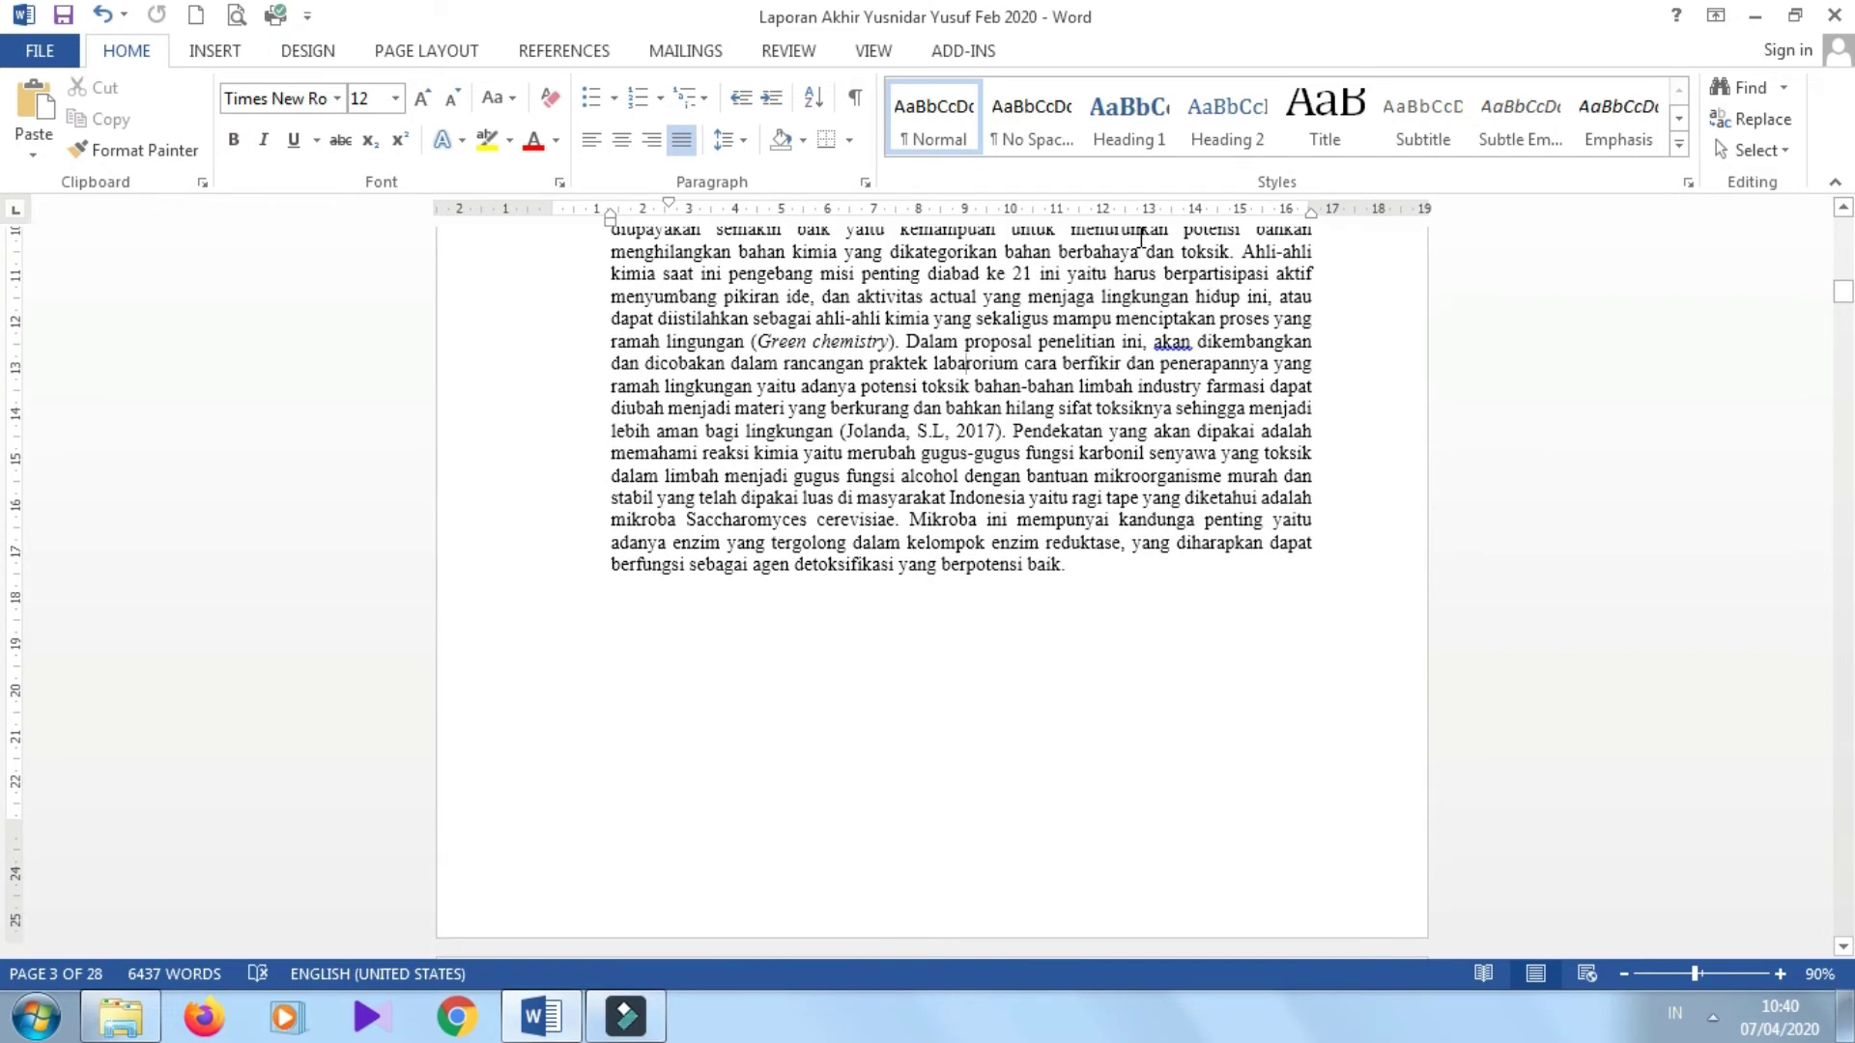
{"action": "key", "text": "Page_Up"}
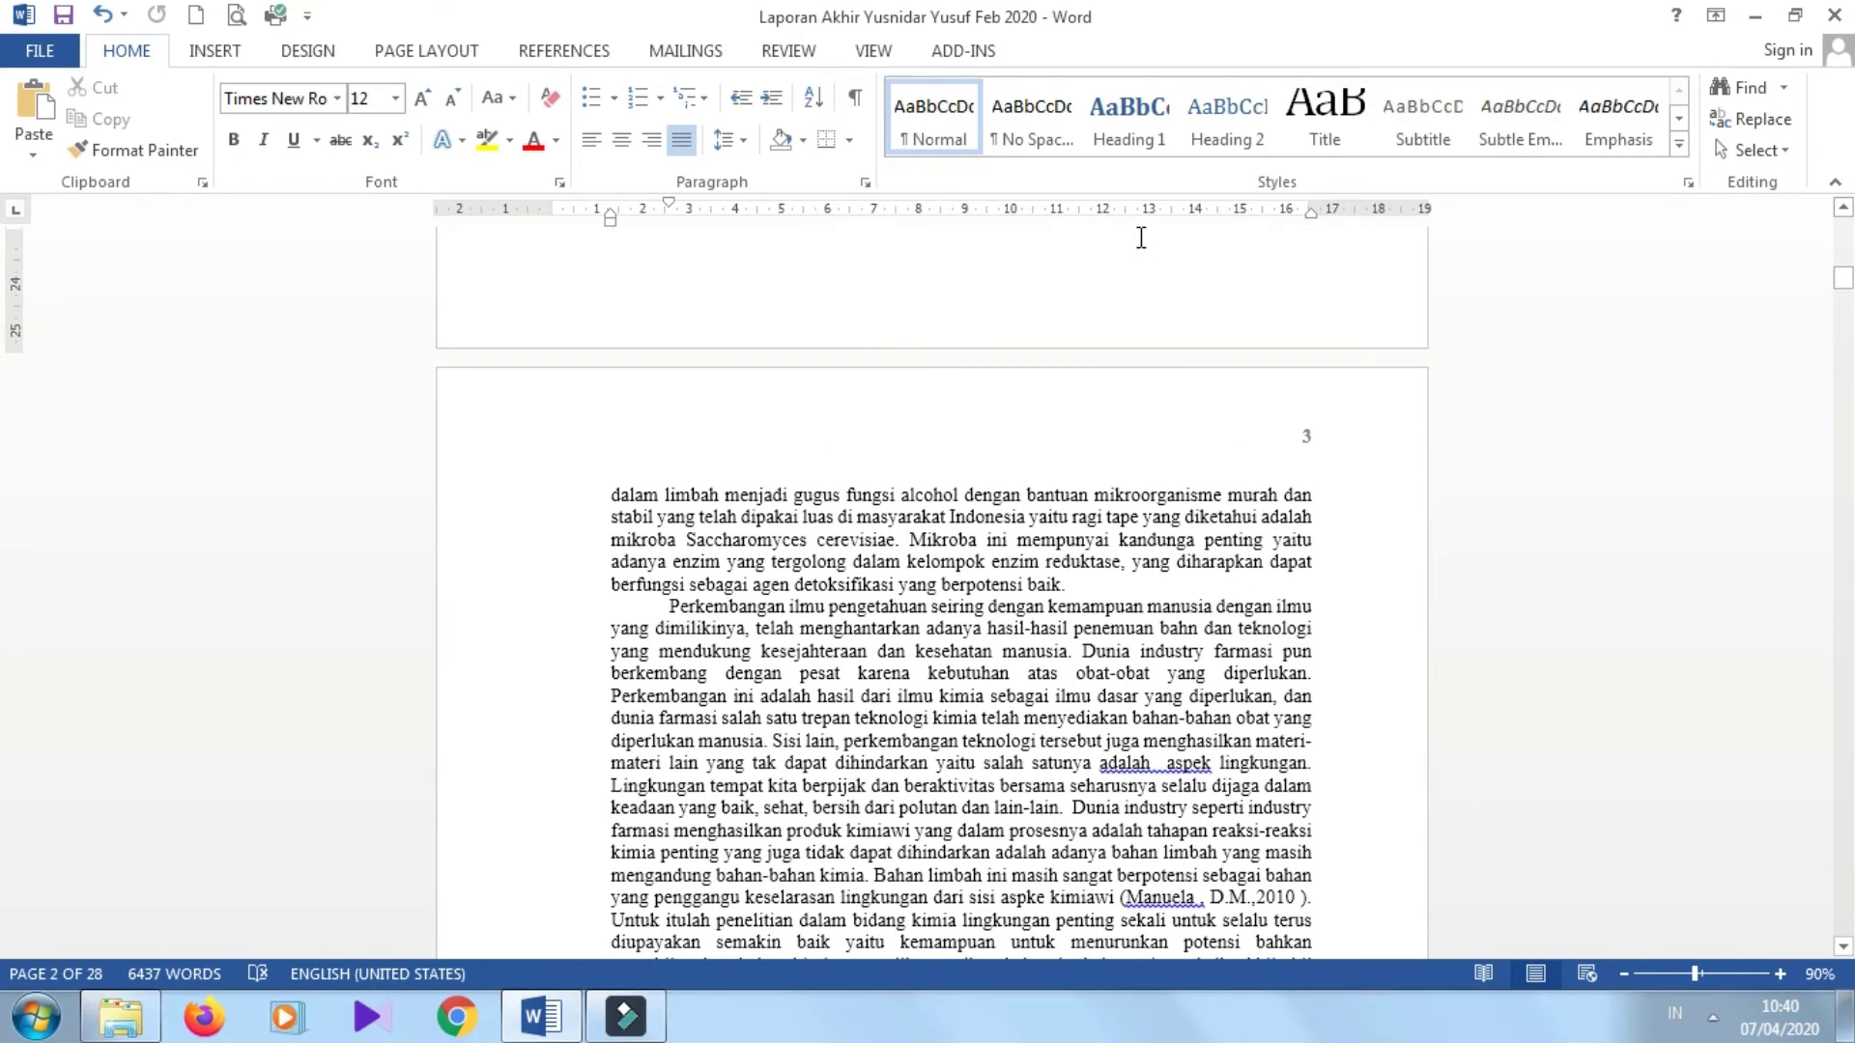
{"action": "key", "text": "Page_Up"}
{"action": "key", "text": "Page_Up"}
{"action": "key", "text": "Page_Up"}
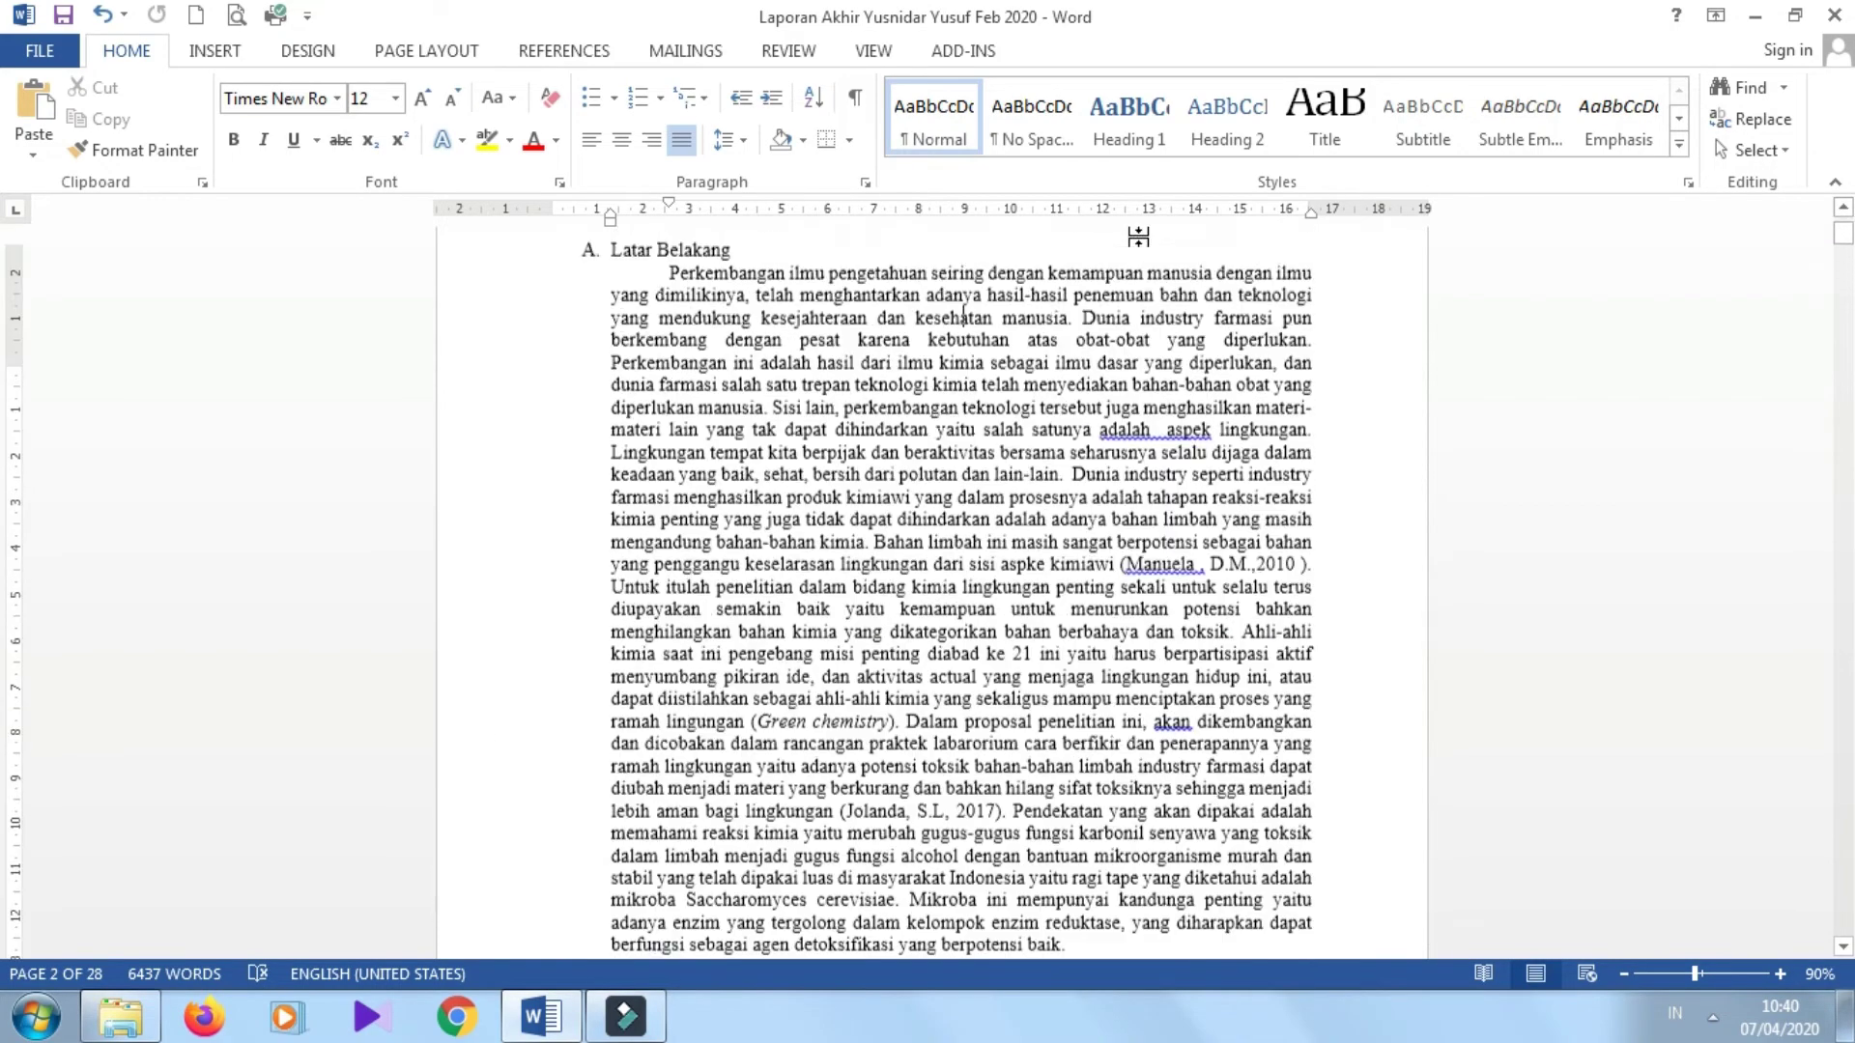
{"action": "key", "text": "Page_Down"}
{"action": "key", "text": "Page_Down"}
{"action": "key", "text": "Page_Down"}
{"action": "key", "text": "Page_Down"}
{"action": "key", "text": "Page_Down"}
{"action": "key", "text": "Page_Down"}
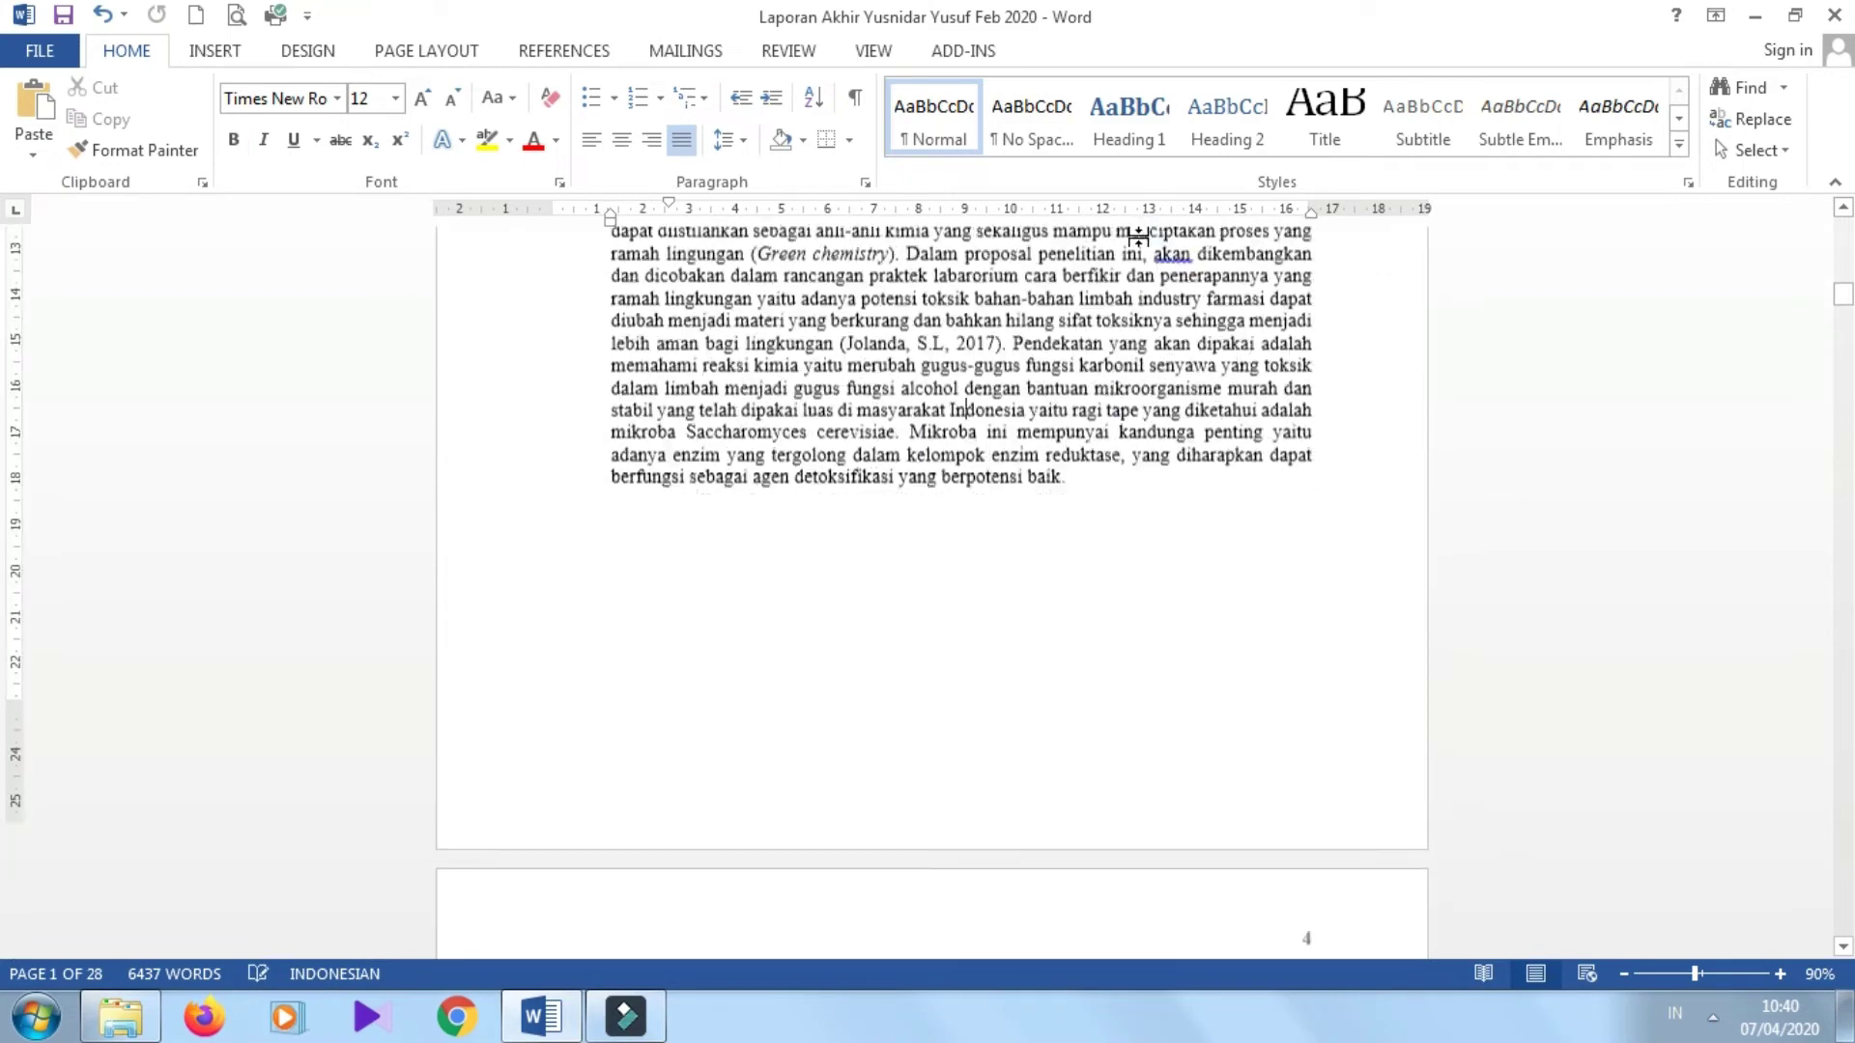
{"action": "key", "text": "Page_Up"}
- Insert a Next Page section break in the blank space at the end of BAB I, just before the BAB II page
{"action": "key", "text": "Down"}
{"action": "key", "text": "Down"}
{"action": "key", "text": "Down"}
{"action": "key", "text": "Down"}
{"action": "key", "text": "Down"}
{"action": "key", "text": "Down"}
{"action": "key", "text": "Down"}
{"action": "key", "text": "Down"}
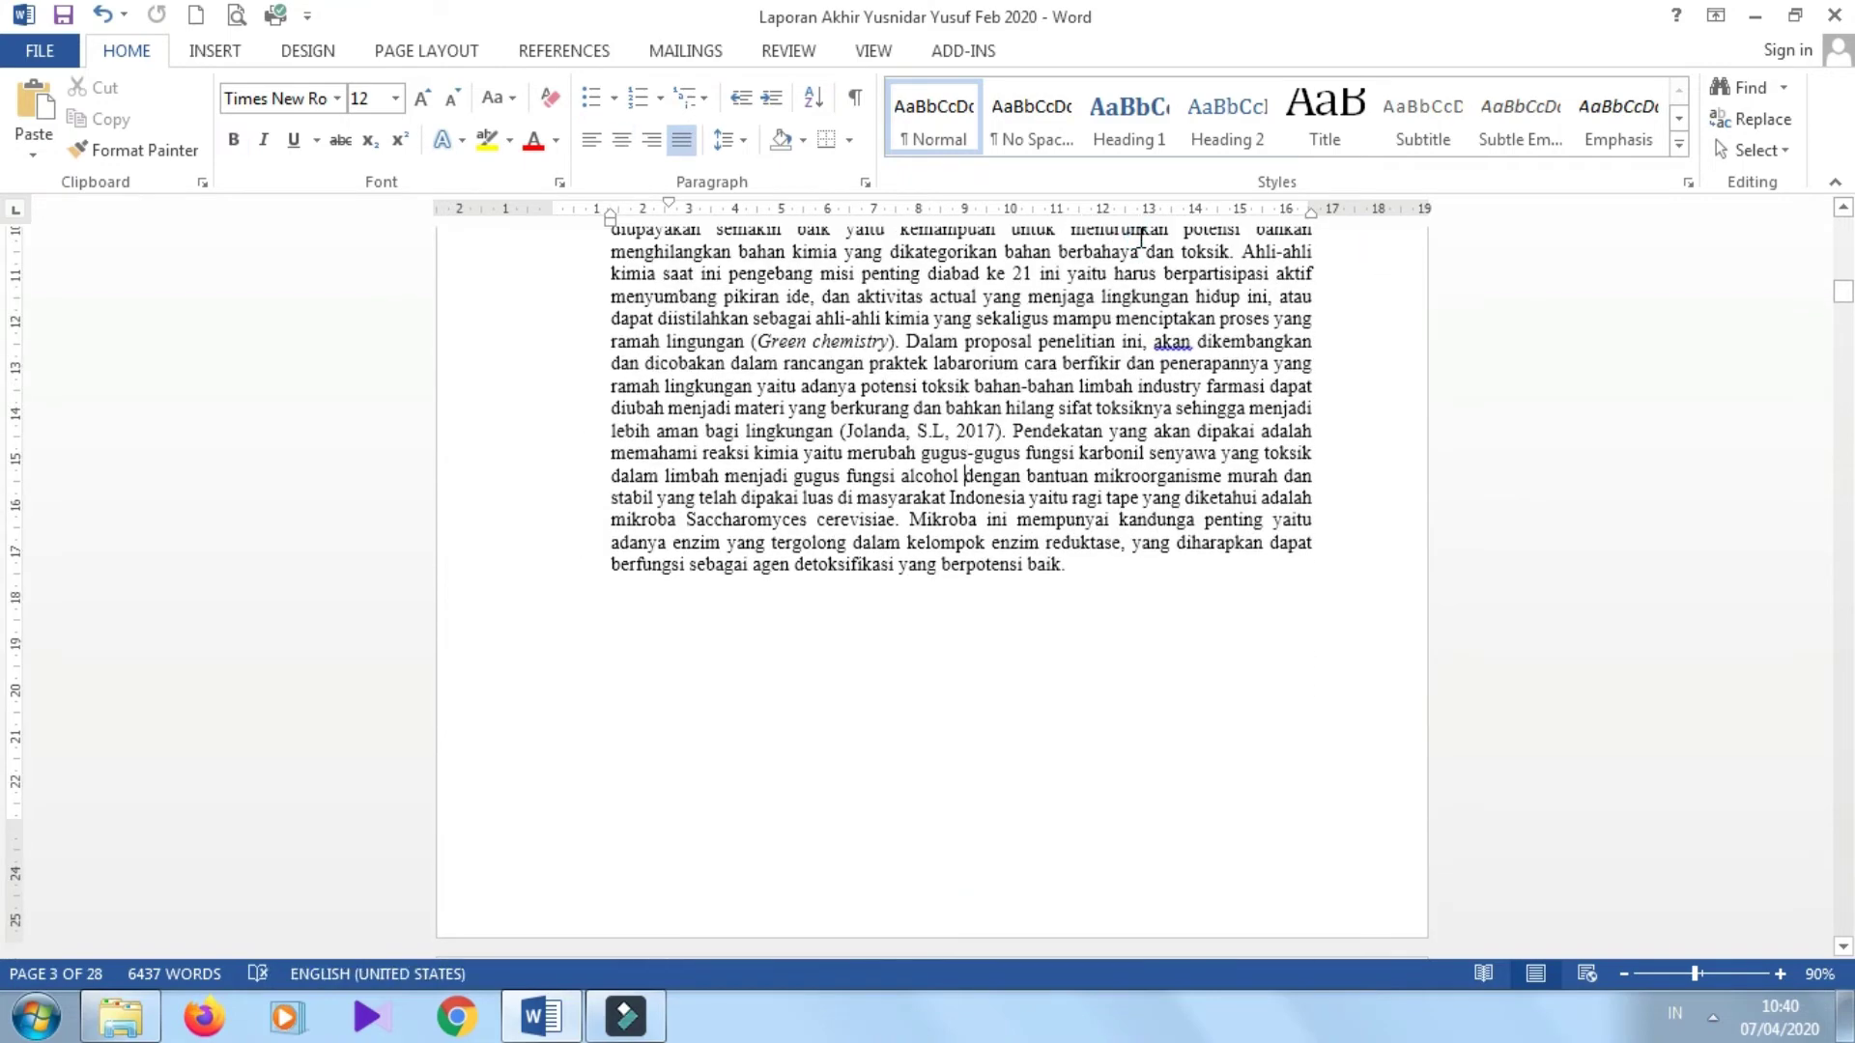
{"action": "key", "text": "Down"}
{"action": "key", "text": "Down"}
{"action": "key", "text": "Down"}
{"action": "key", "text": "Down"}
{"action": "key", "text": "Down"}
{"action": "key", "text": "Down"}
{"action": "key", "text": "Down"}
{"action": "key", "text": "Down"}
{"action": "key", "text": "Down"}
{"action": "key", "text": "Down"}
{"action": "key", "text": "Down"}
{"action": "key", "text": "Down"}
{"action": "key", "text": "Down"}
{"action": "key", "text": "Down"}
{"action": "key", "text": "Down"}
{"action": "key", "text": "Down"}
{"action": "key", "text": "Down"}
{"action": "key", "text": "Down"}
{"action": "key", "text": "Down"}
{"action": "key", "text": "Down"}
{"action": "key", "text": "Down"}
{"action": "key", "text": "Down"}
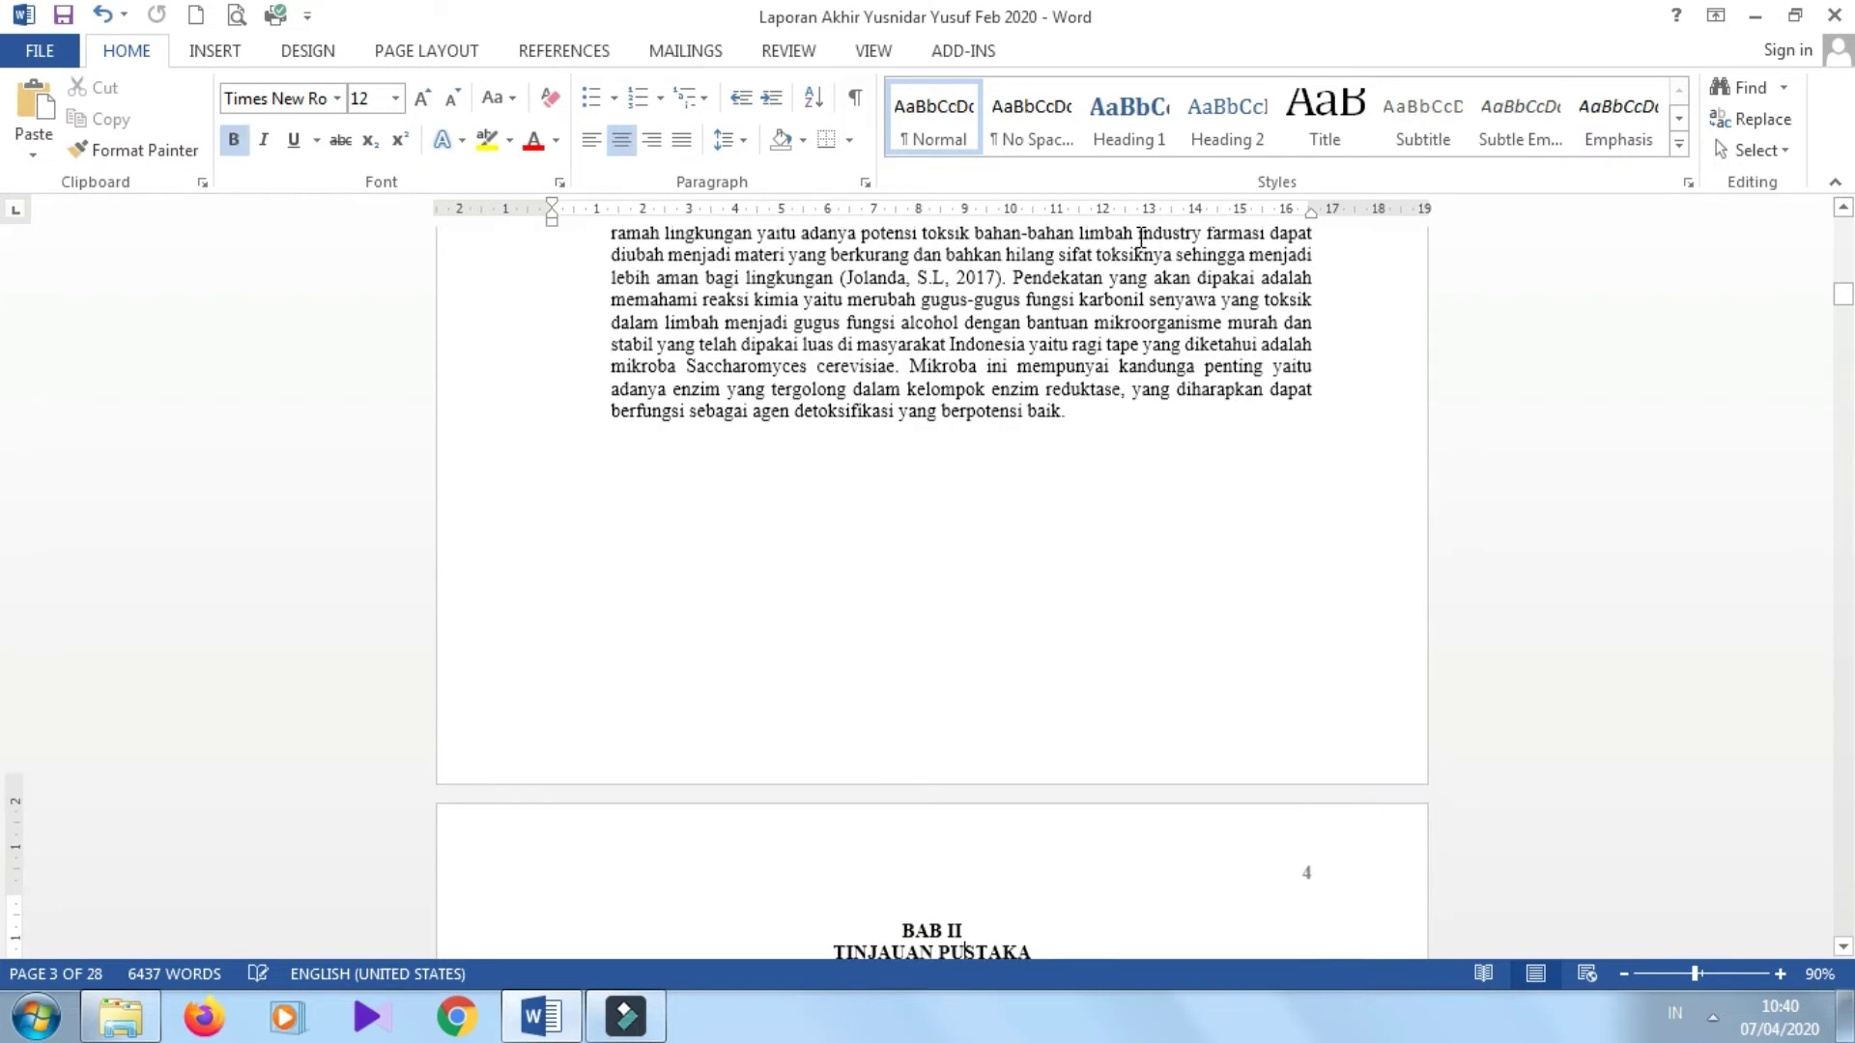
{"action": "key", "text": "Down"}
{"action": "key", "text": "Down"}
{"action": "key", "text": "Down"}
{"action": "key", "text": "Up"}
{"action": "key", "text": "Up"}
{"action": "key", "text": "Up"}
{"action": "key", "text": "Up"}
{"action": "key", "text": "Up"}
{"action": "key", "text": "Up"}
{"action": "key", "text": "Up"}
{"action": "key", "text": "Up"}
{"action": "key", "text": "Up"}
{"action": "key", "text": "Up"}
{"action": "key", "text": "Up"}
{"action": "key", "text": "Up"}
{"action": "key", "text": "Up"}
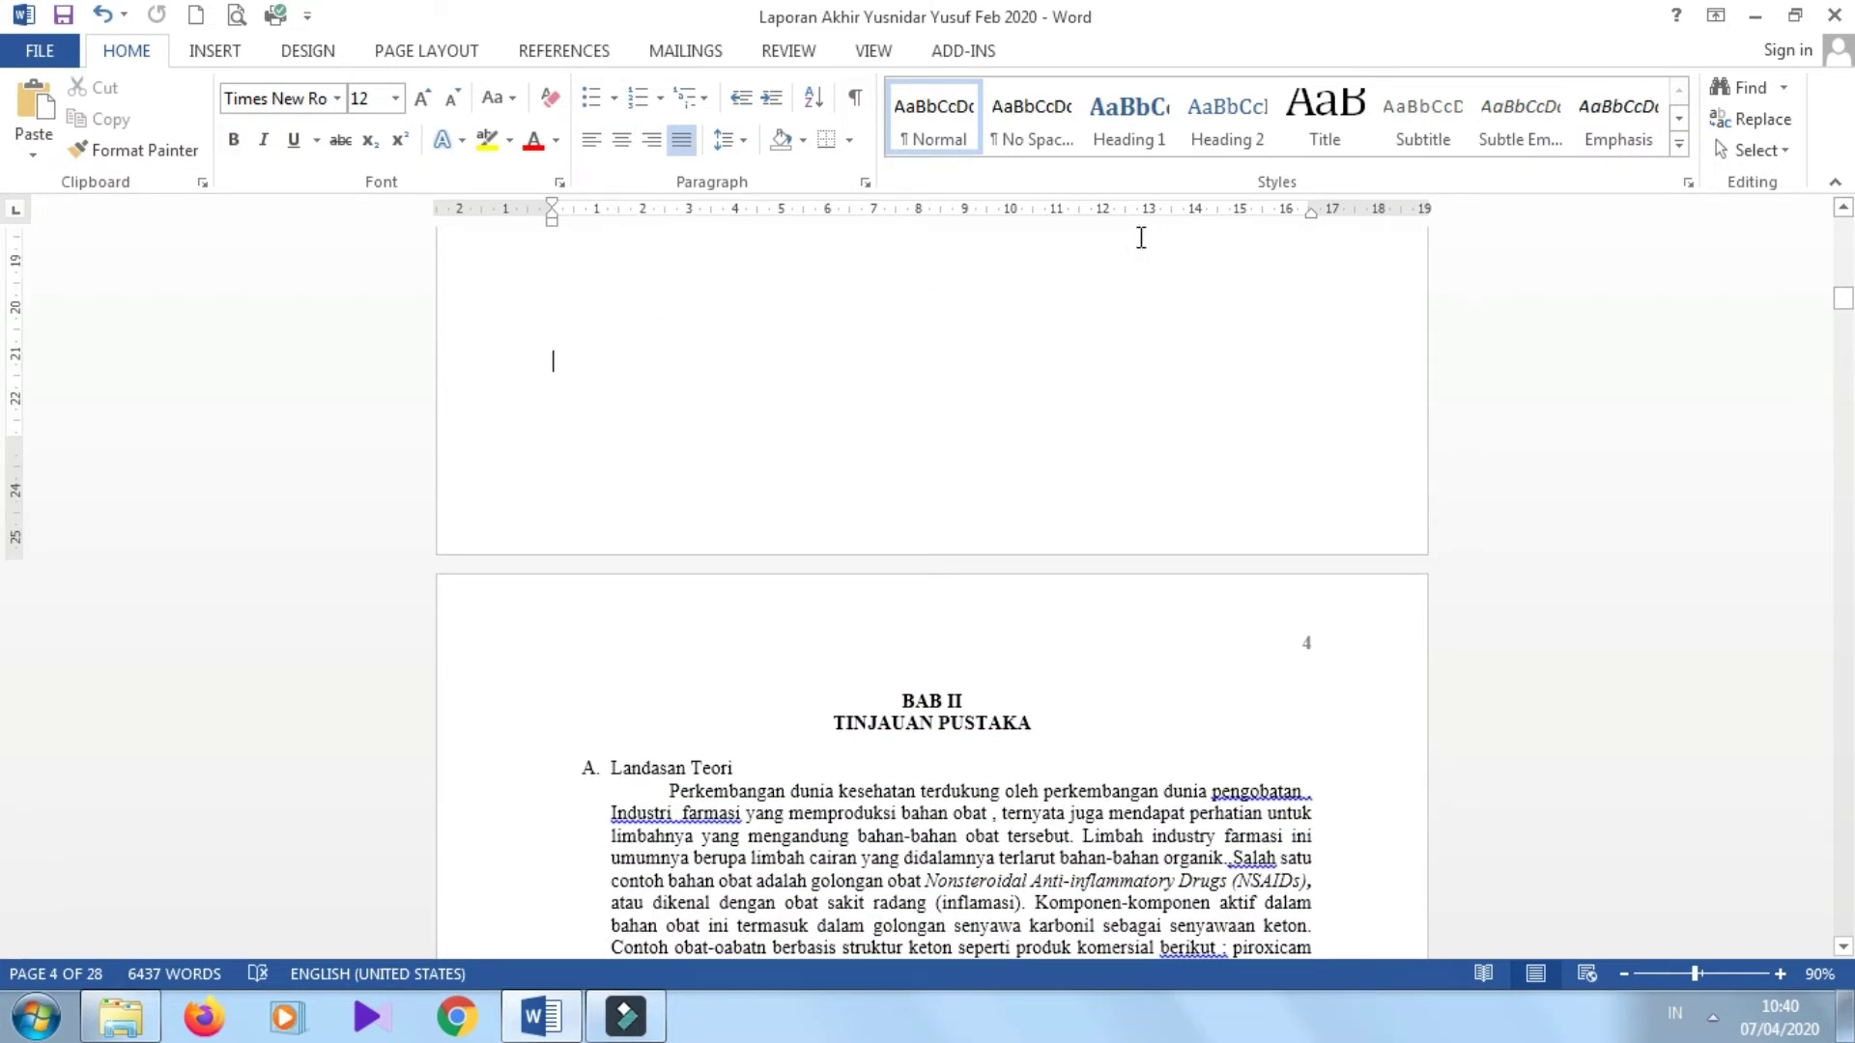
{"action": "key", "text": "Down"}
{"action": "key", "text": "Up"}
{"action": "key", "text": "Down"}
{"action": "key", "text": "Up"}
{"action": "left_click", "coordinate": [568, 411]}
{"action": "left_click", "coordinate": [468, 54]}
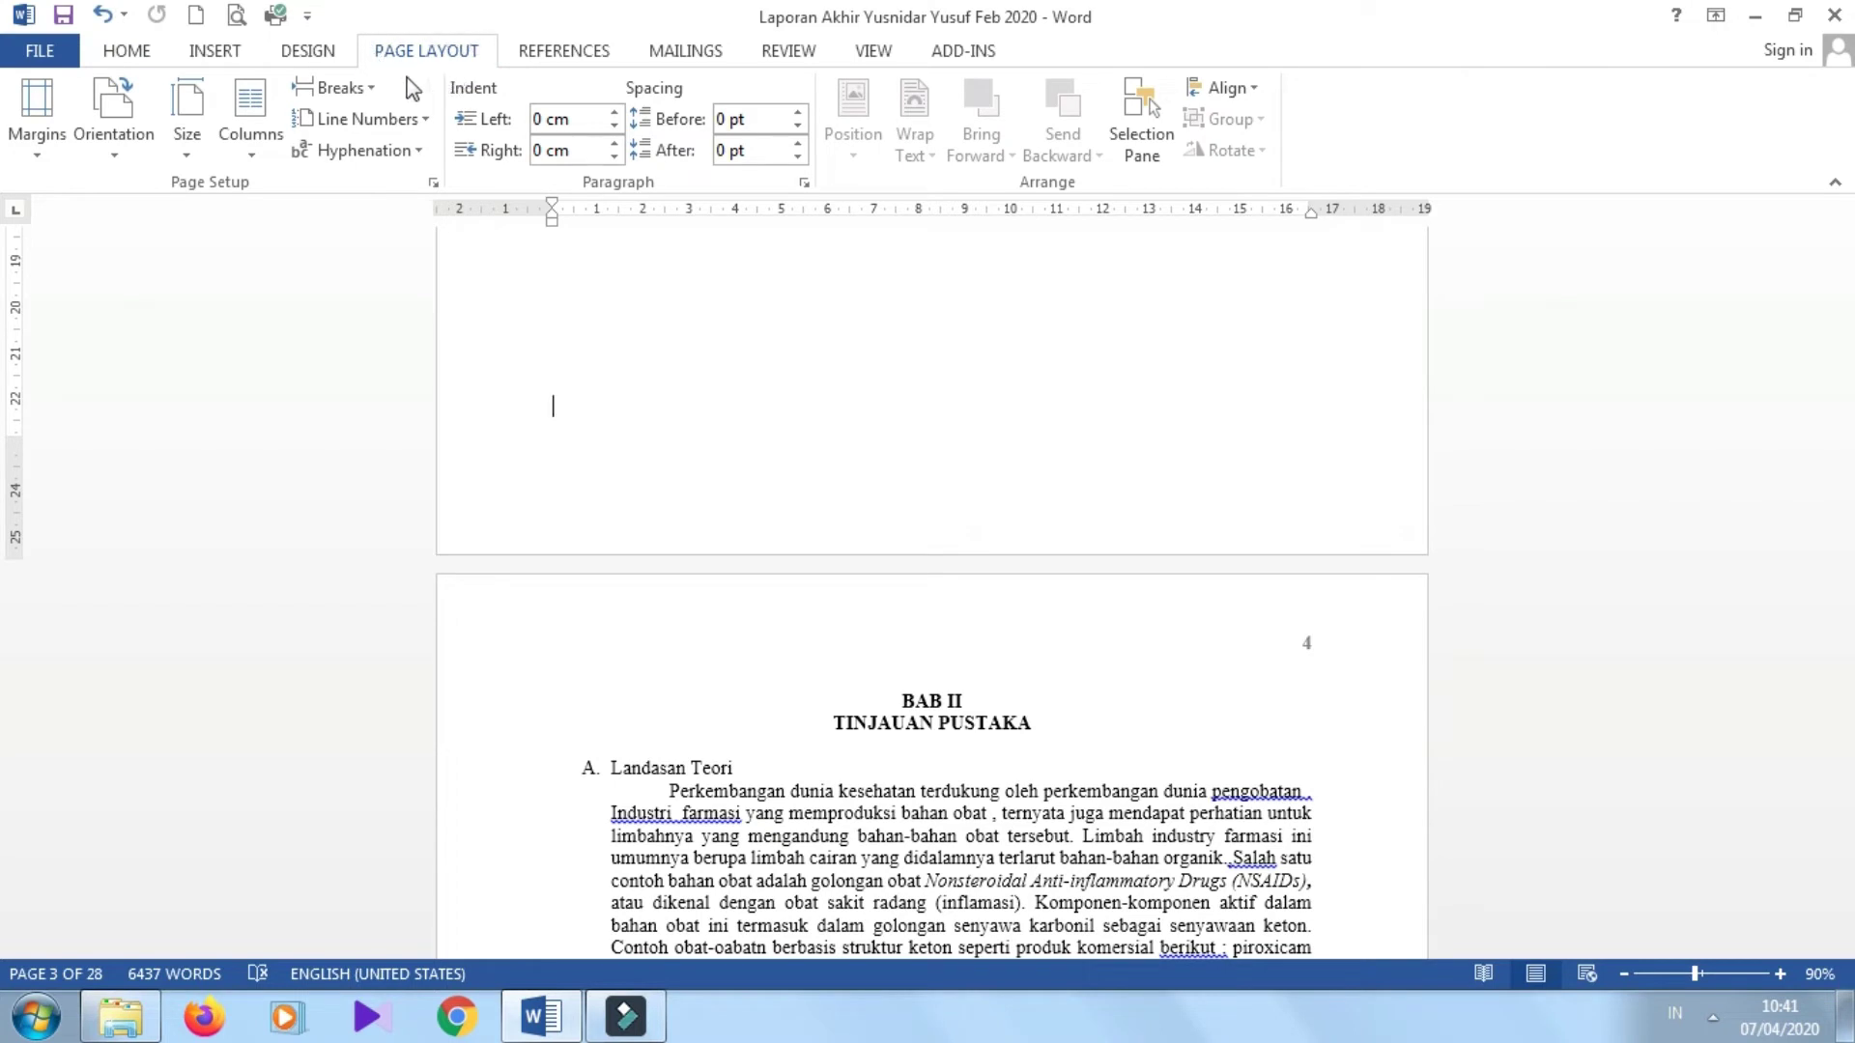
{"action": "left_click", "coordinate": [371, 89]}
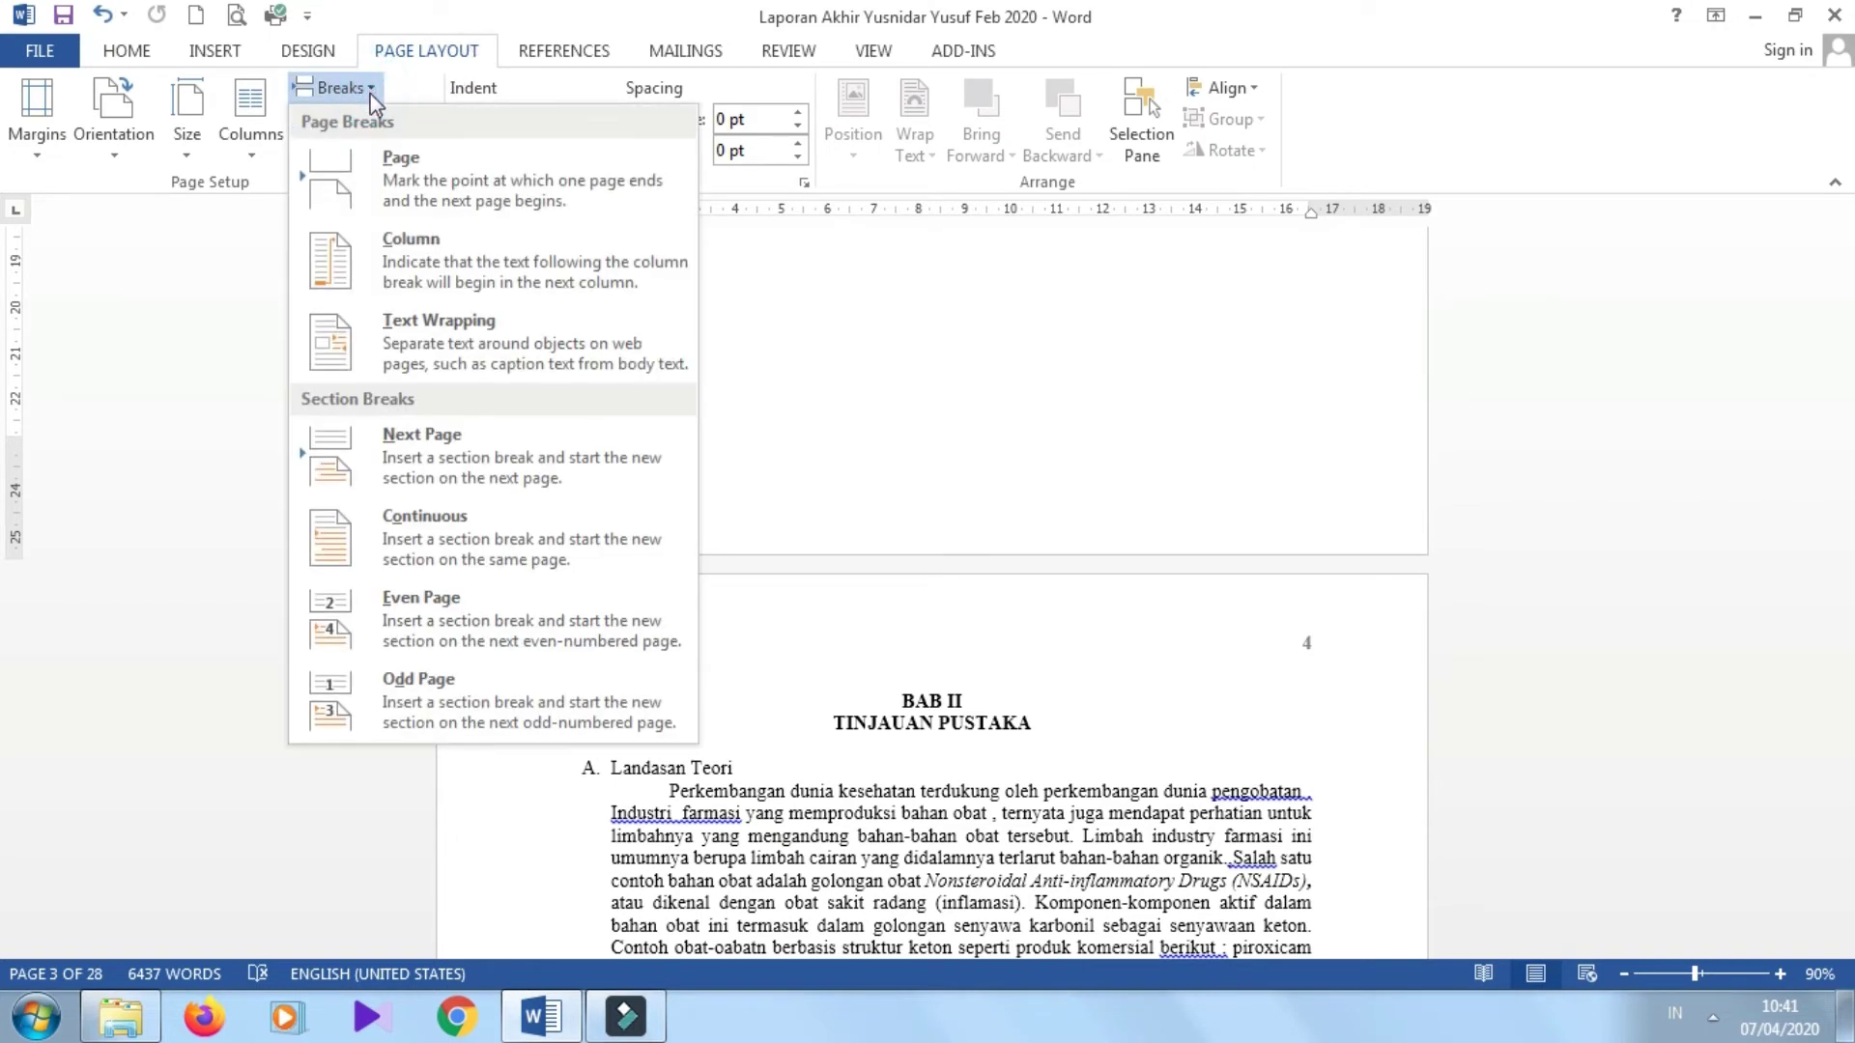
{"action": "left_click", "coordinate": [423, 454]}
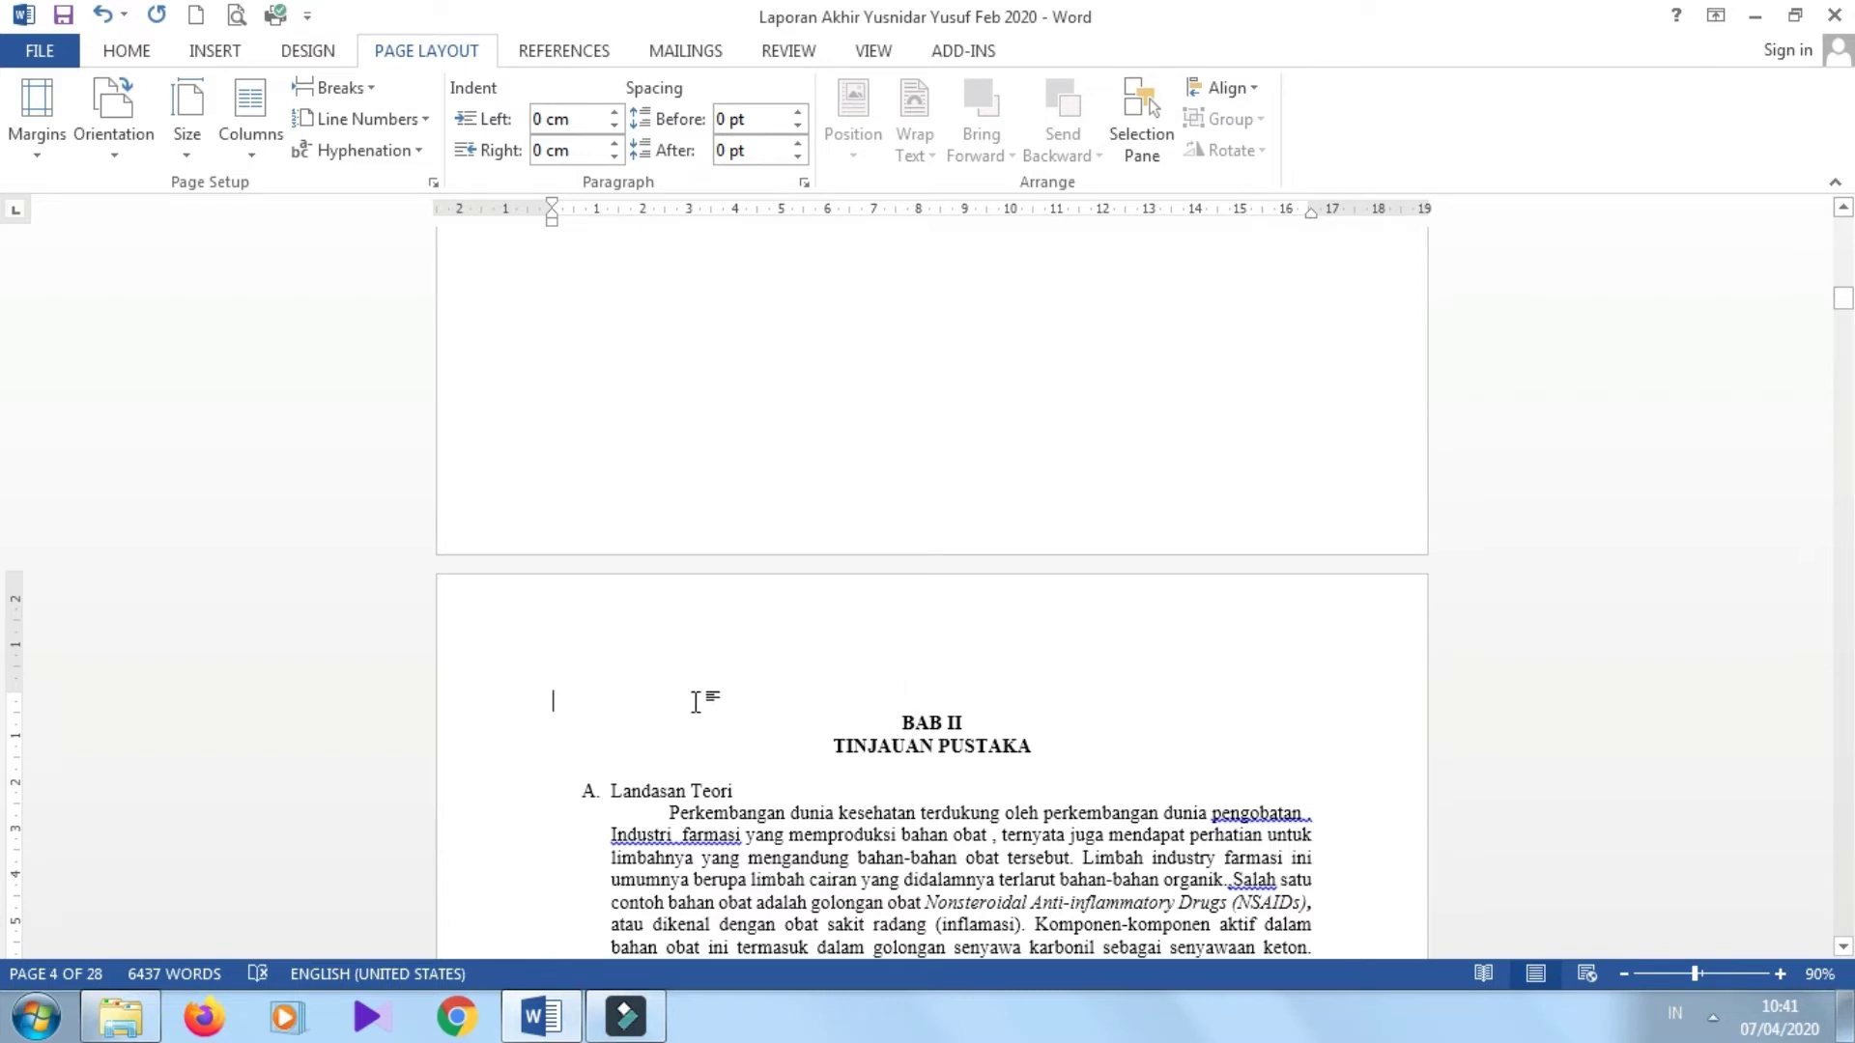
- Delete the empty line above the BAB II heading
{"action": "left_click", "coordinate": [636, 701]}
{"action": "key", "text": "Delete"}
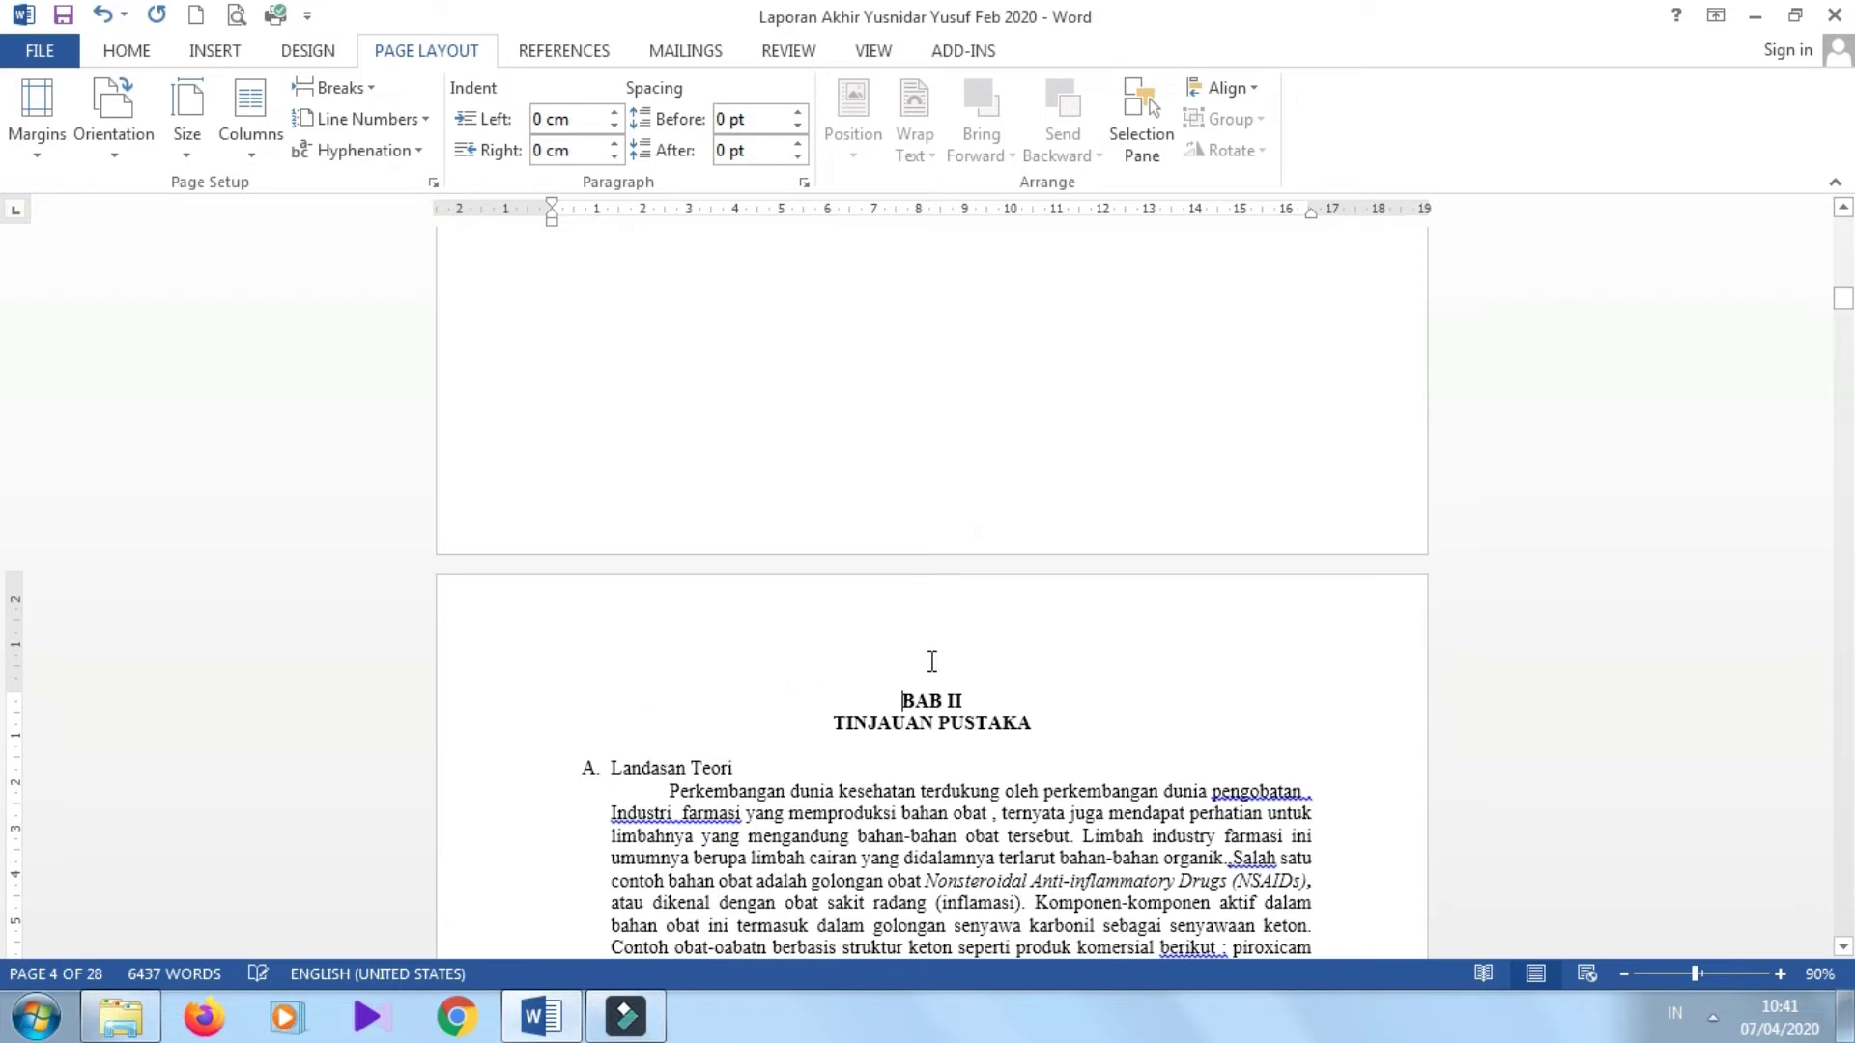
{"action": "left_click", "coordinate": [930, 661]}
{"action": "left_click", "coordinate": [873, 747]}
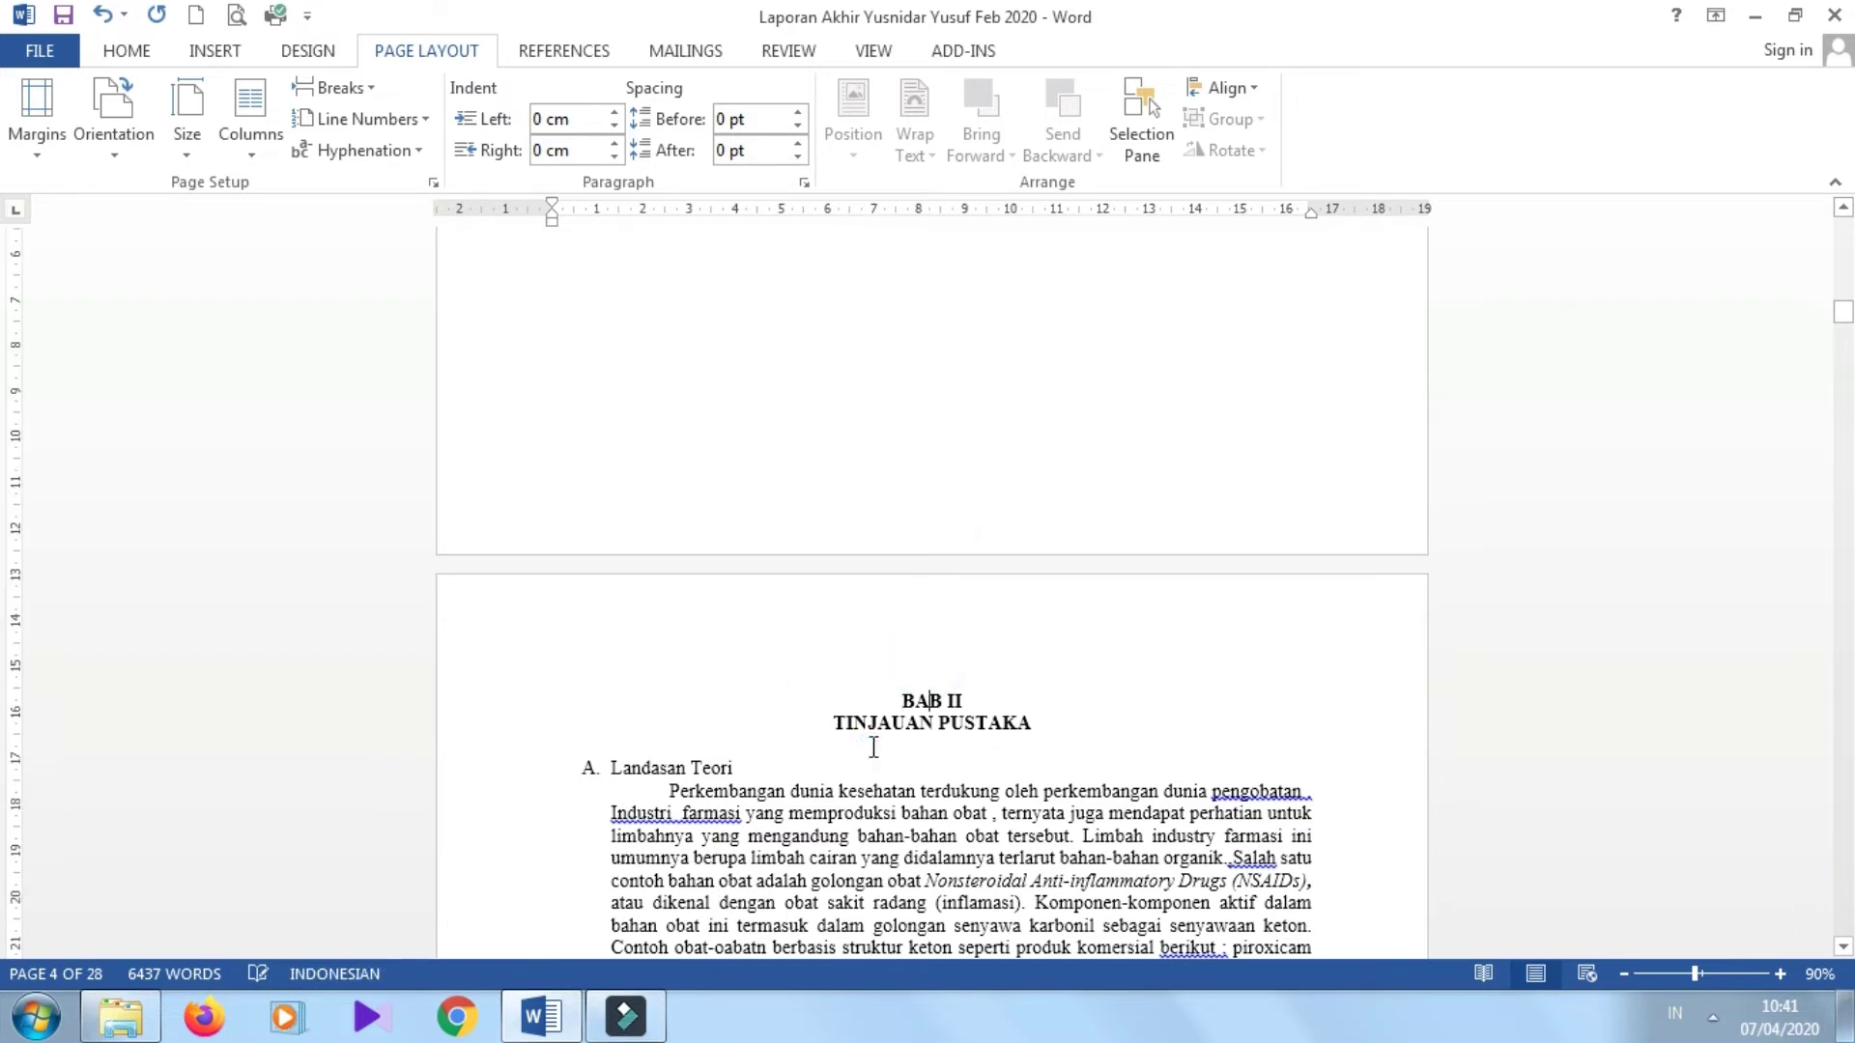
- Check the page number positions from the BAB II opening page through to the BAB III METODE PENELITIAN page
{"action": "key", "text": "Page_Down"}
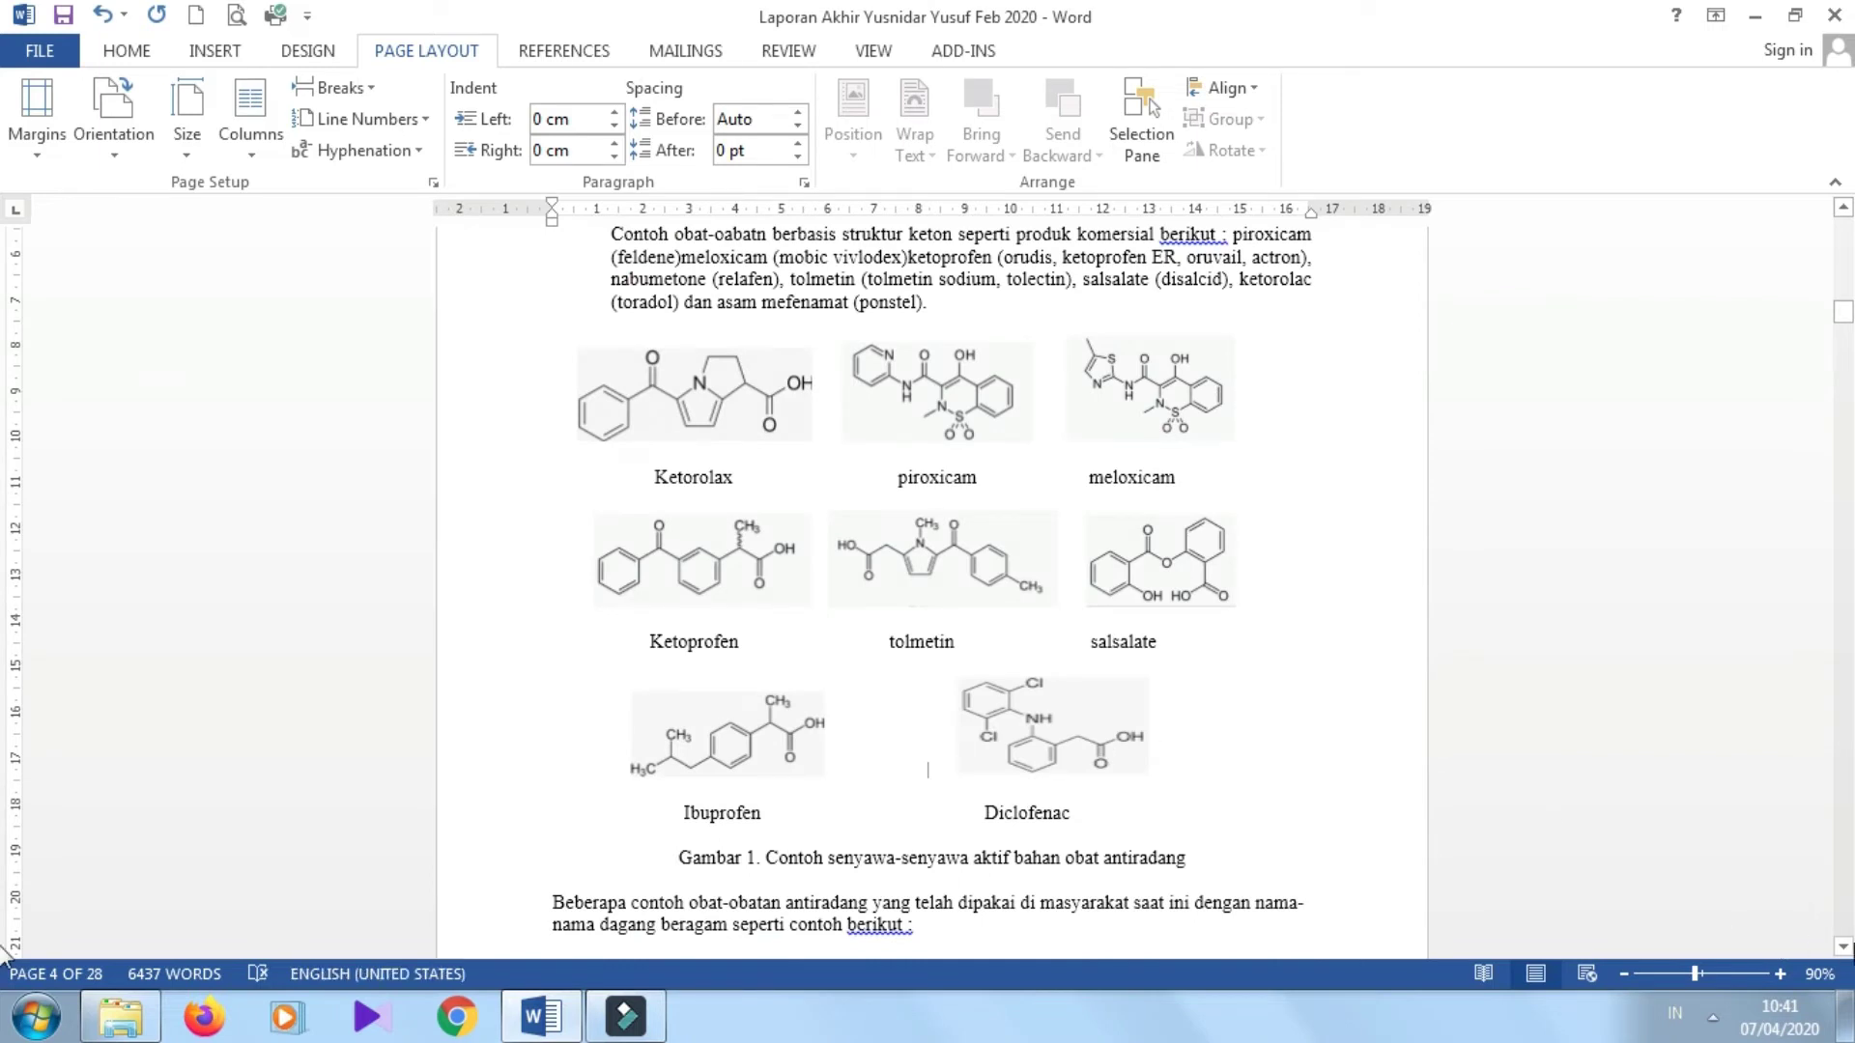
{"action": "scroll", "coordinate": [1849, 951], "scroll_direction": "down", "scroll_amount": 6}
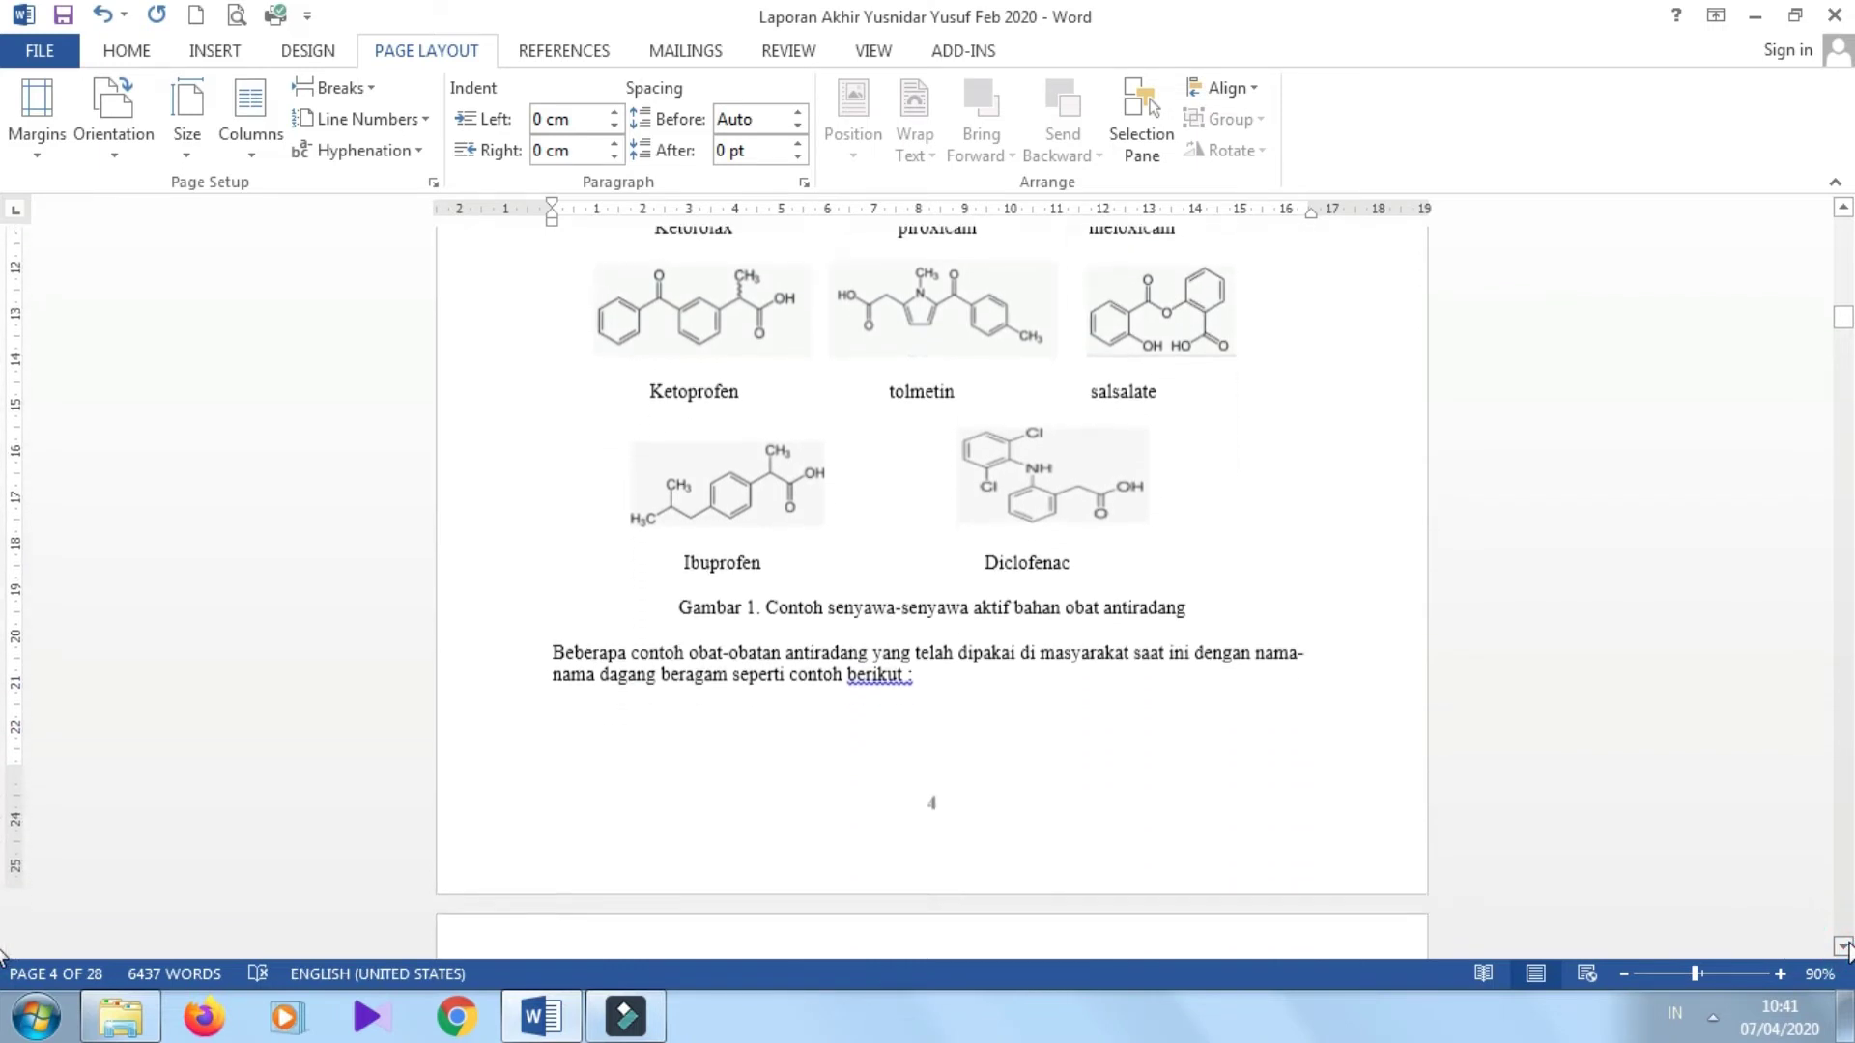
{"action": "scroll", "coordinate": [1848, 952], "scroll_direction": "down", "scroll_amount": 2}
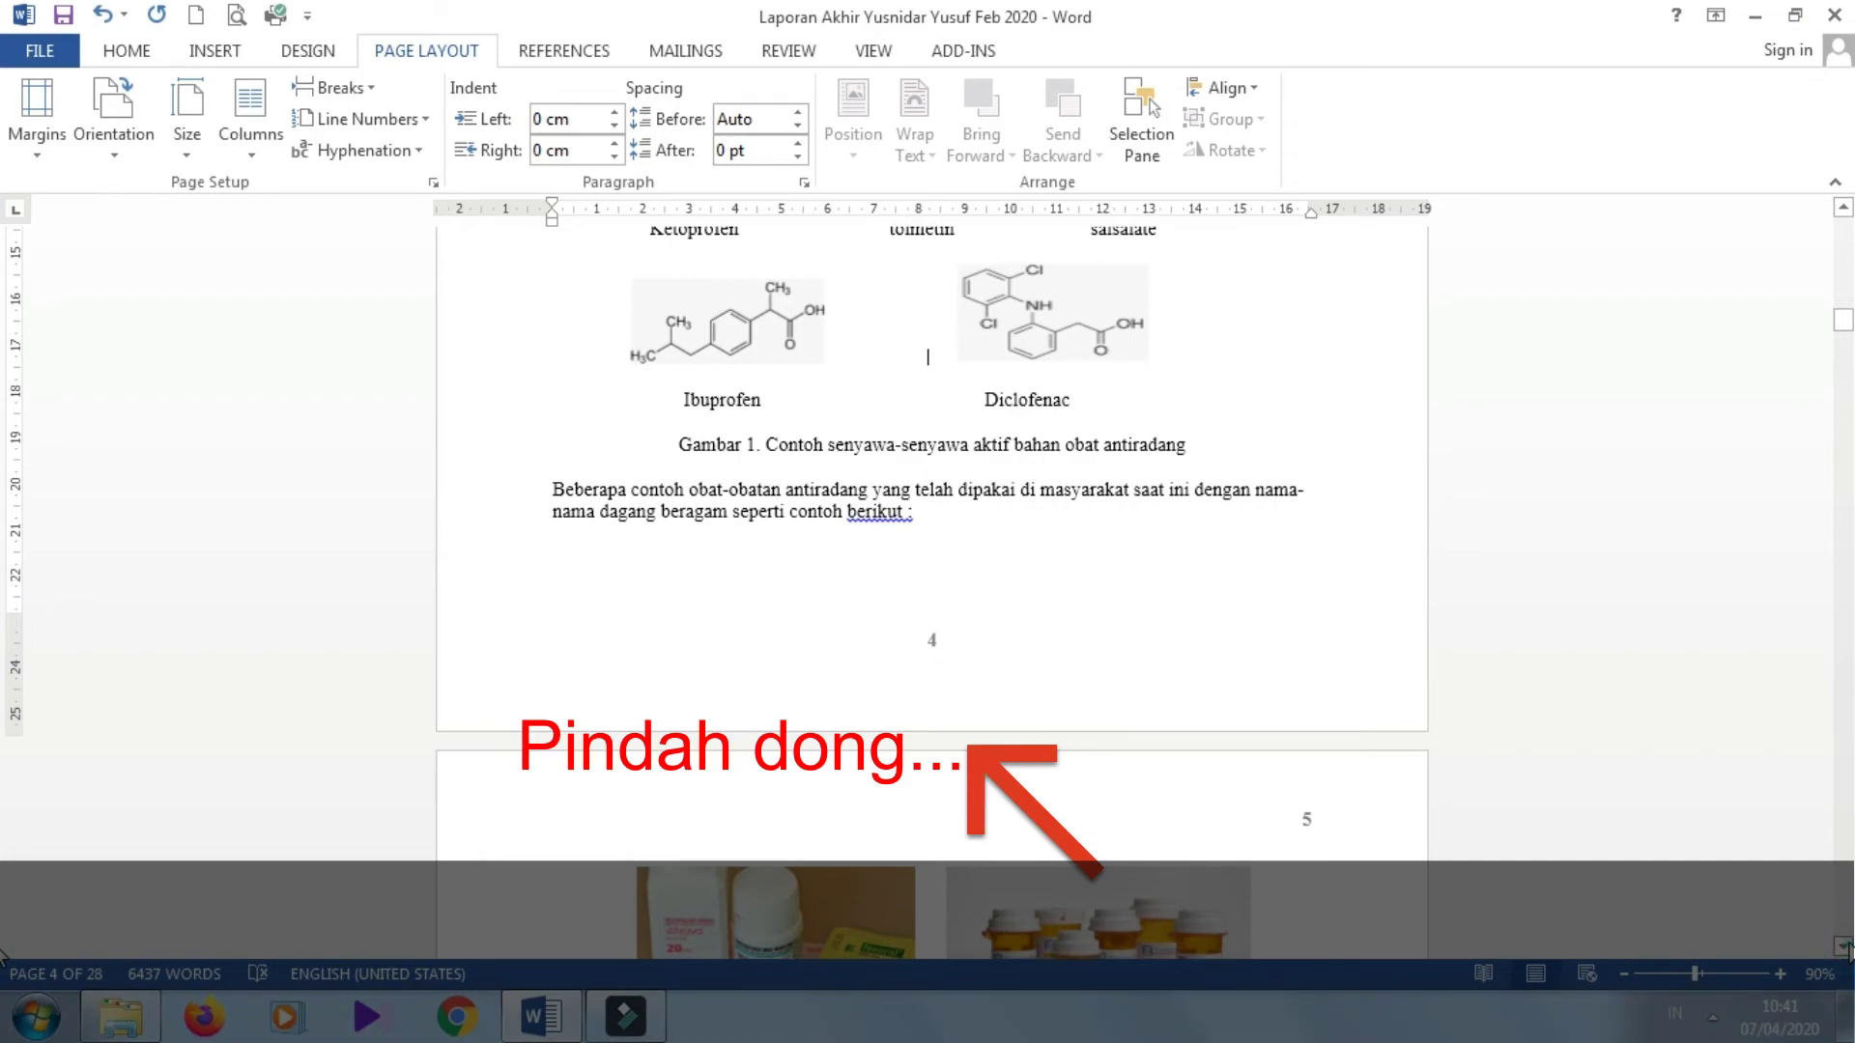
{"action": "scroll", "coordinate": [1848, 952], "scroll_direction": "down", "scroll_amount": 4}
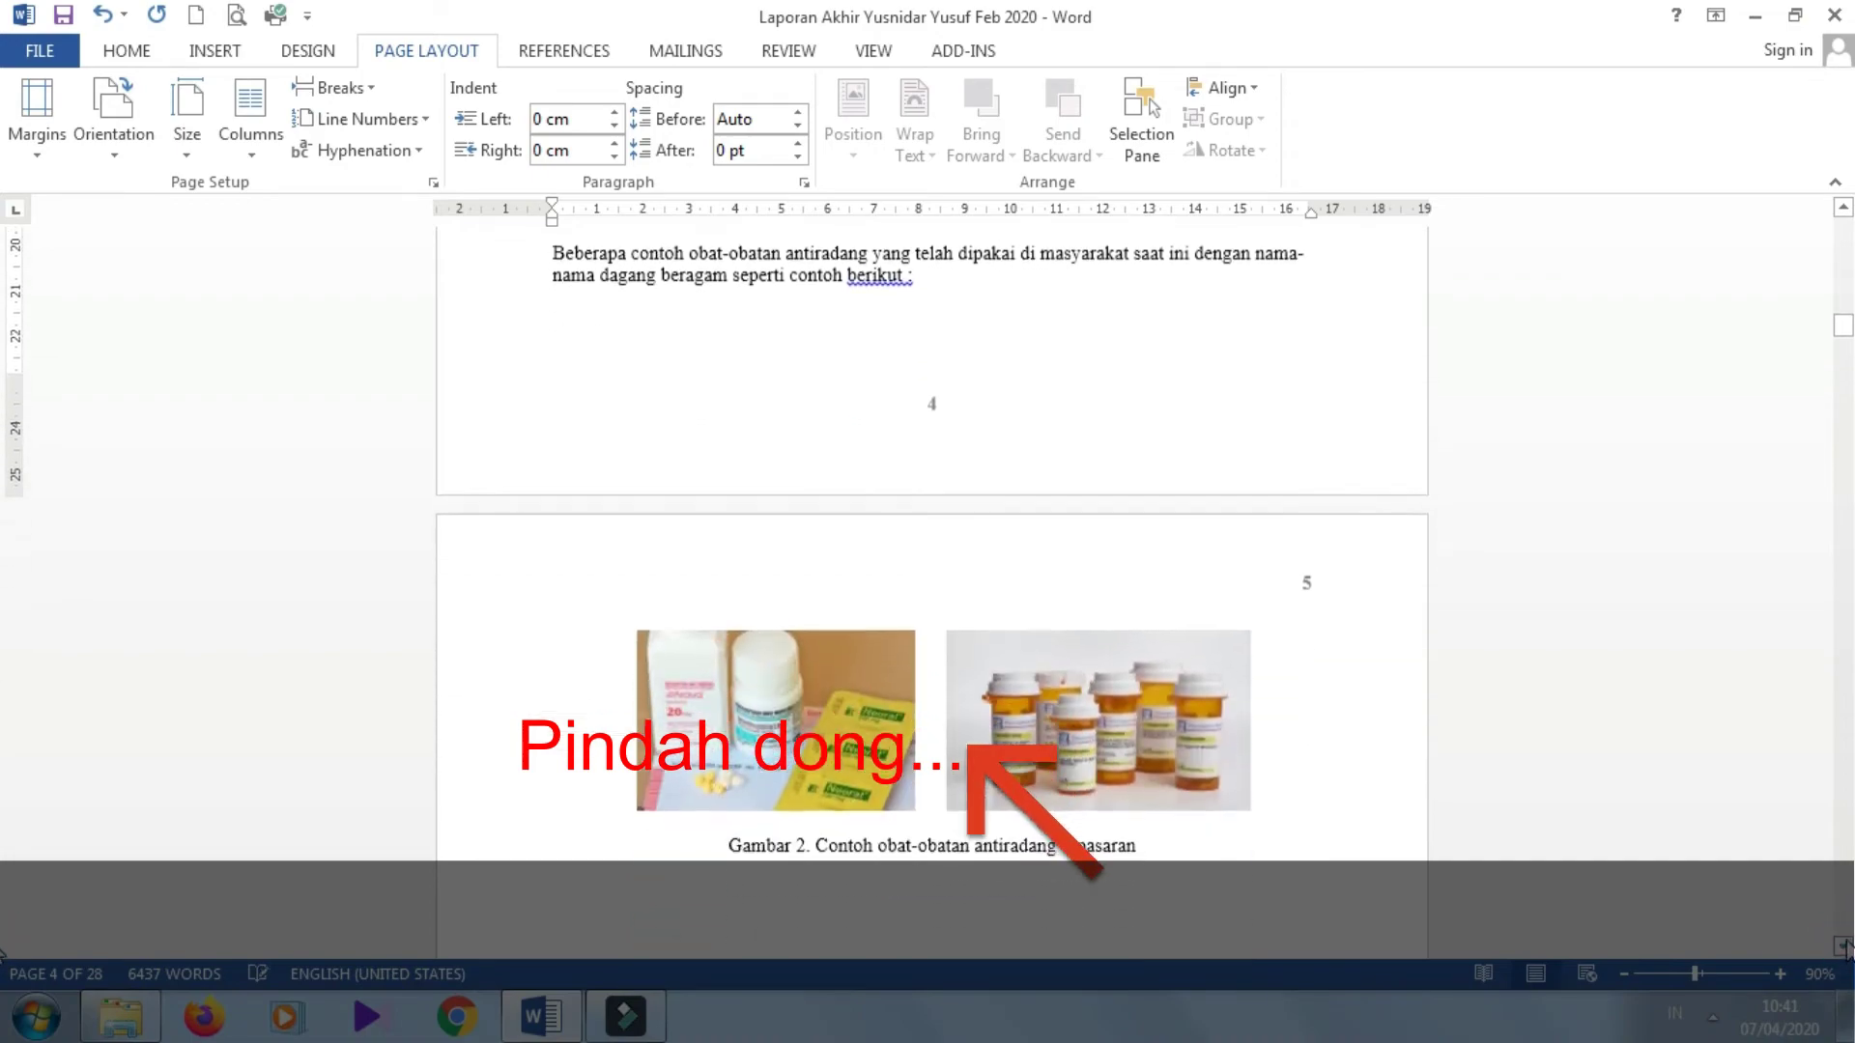
{"action": "scroll", "coordinate": [1311, 591], "scroll_direction": "down", "scroll_amount": 18}
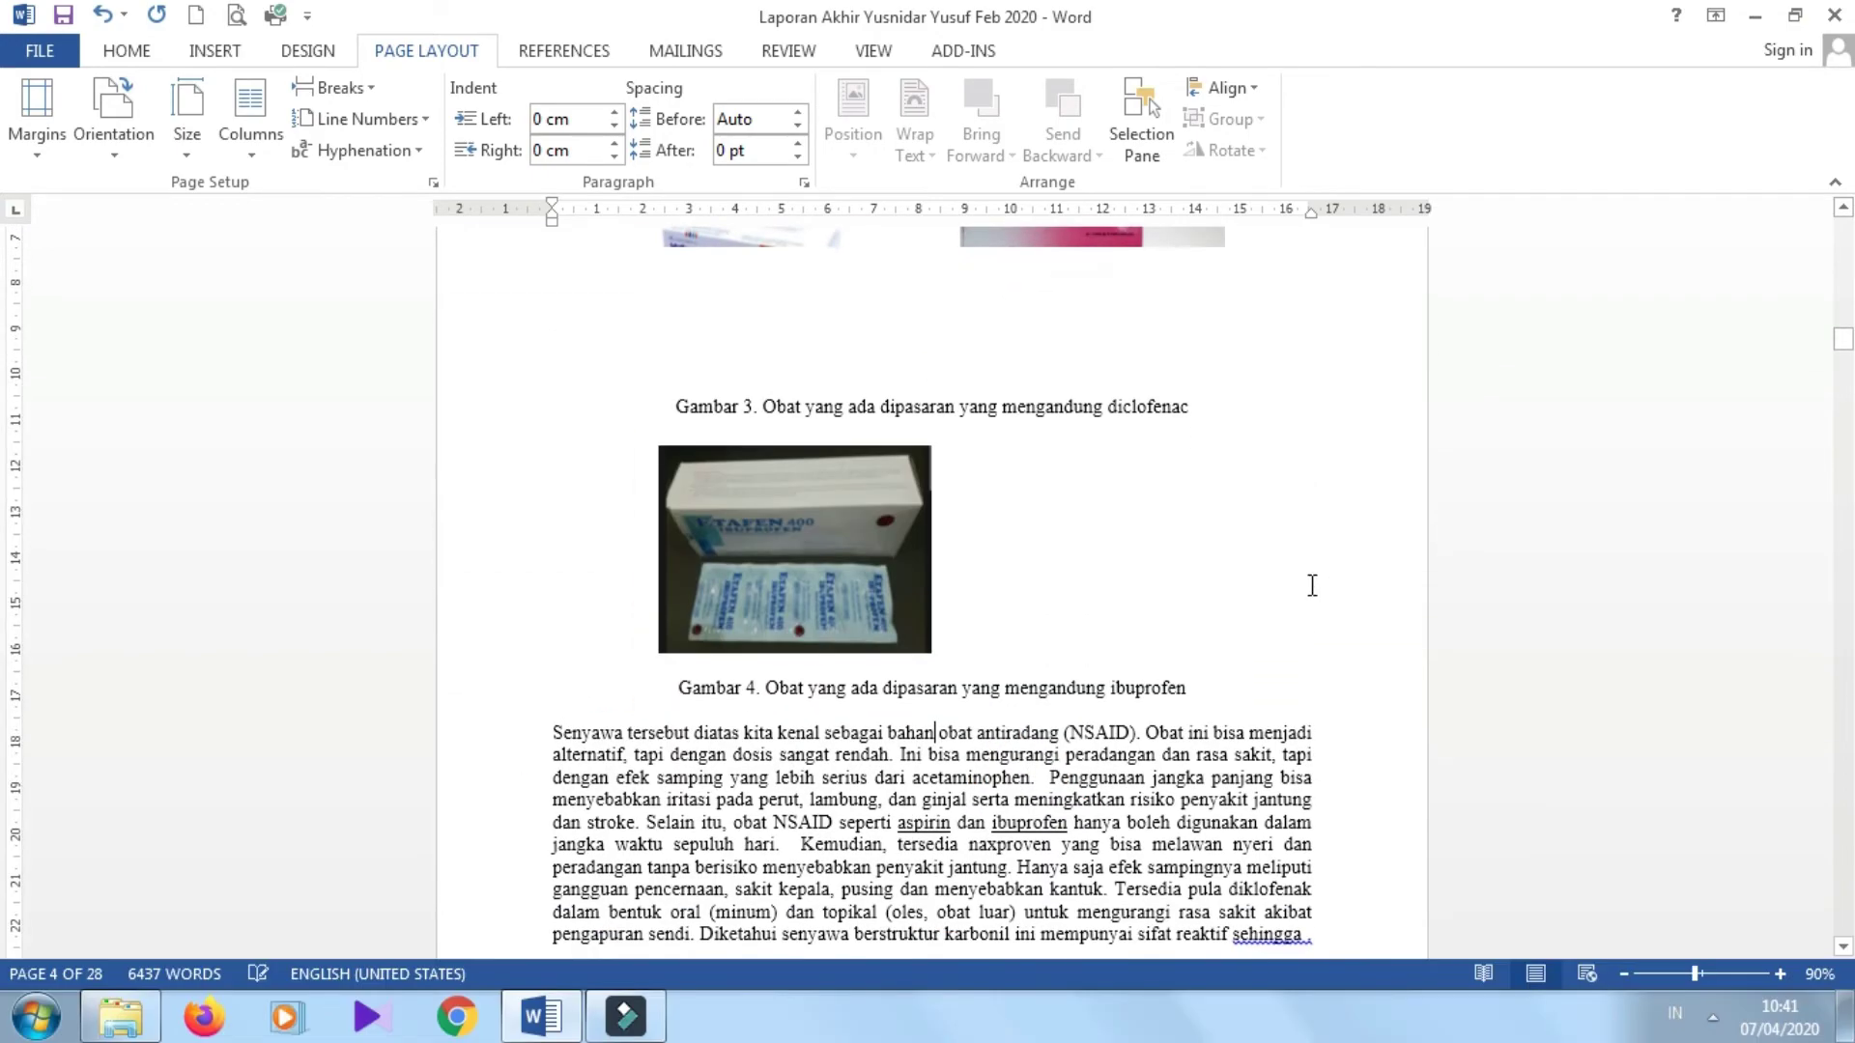
{"action": "key", "text": "Page_Down"}
{"action": "key", "text": "Page_Down"}
{"action": "key", "text": "Page_Down"}
{"action": "key", "text": "Page_Down"}
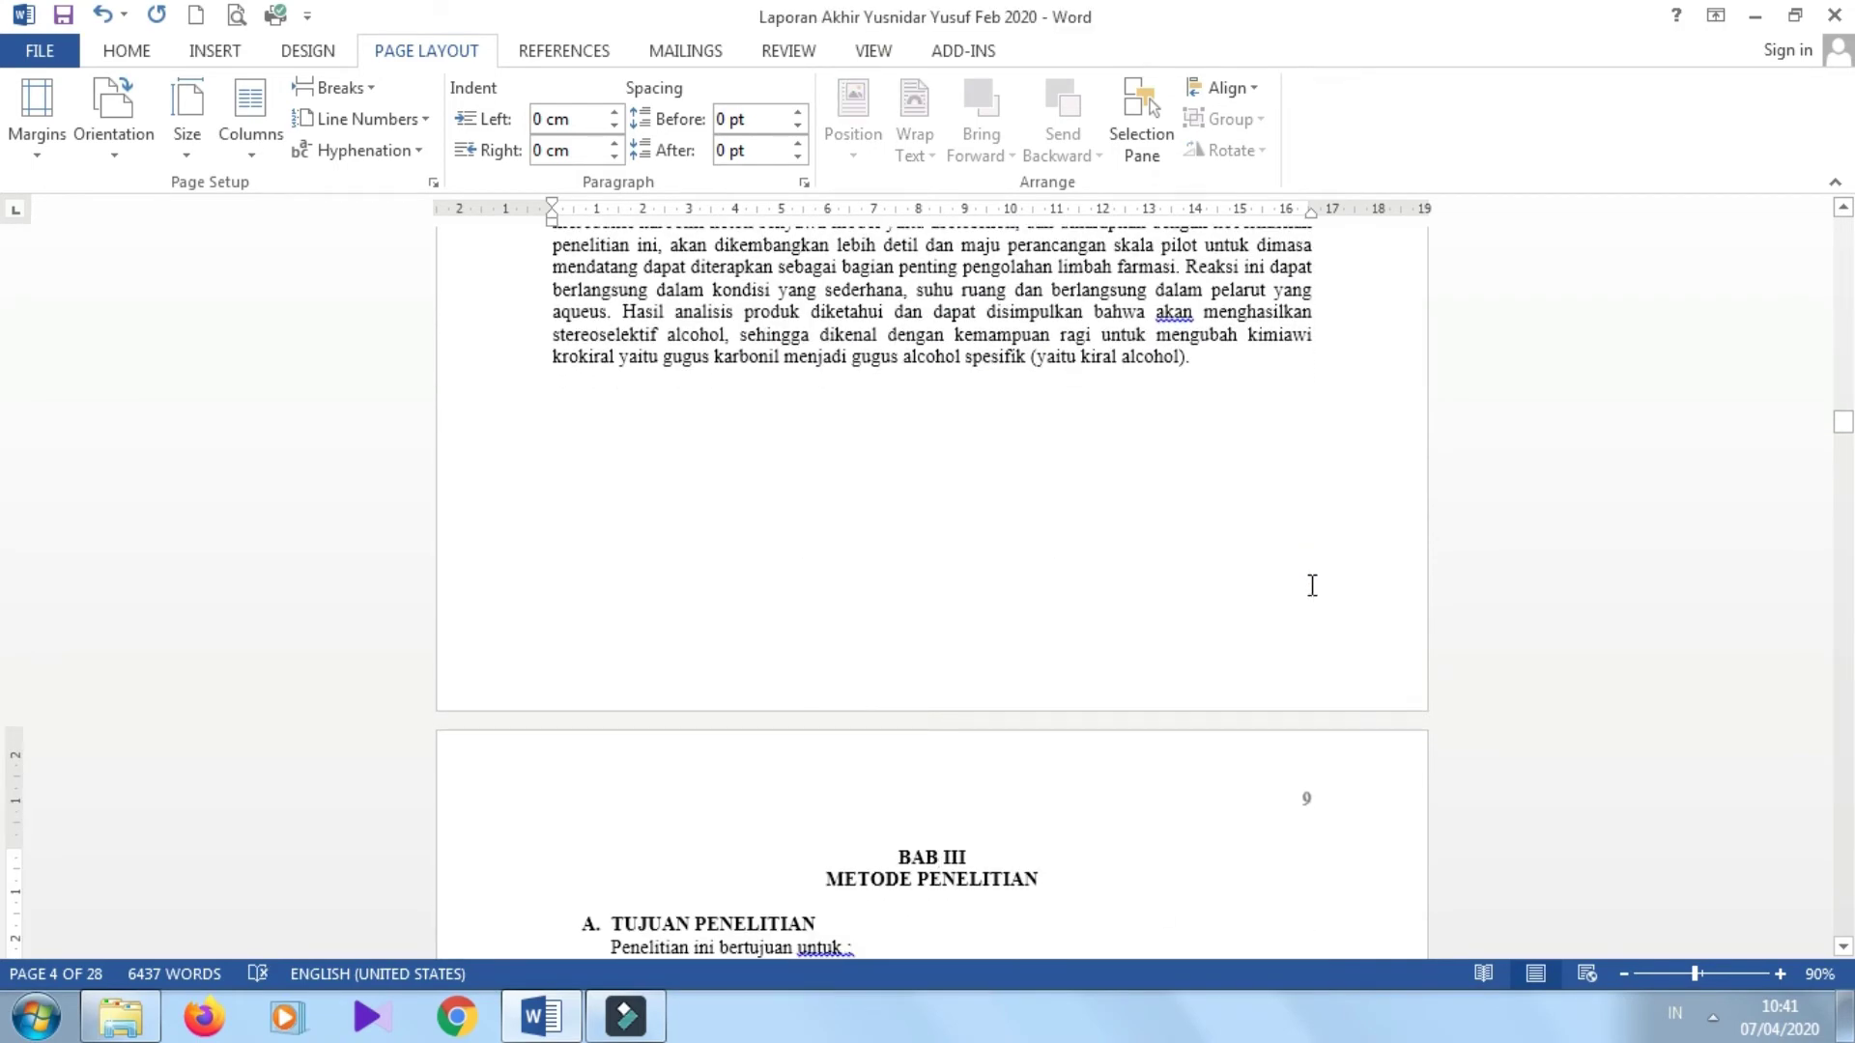
{"action": "key", "text": "Page_Up"}
{"action": "key", "text": "Page_Up"}
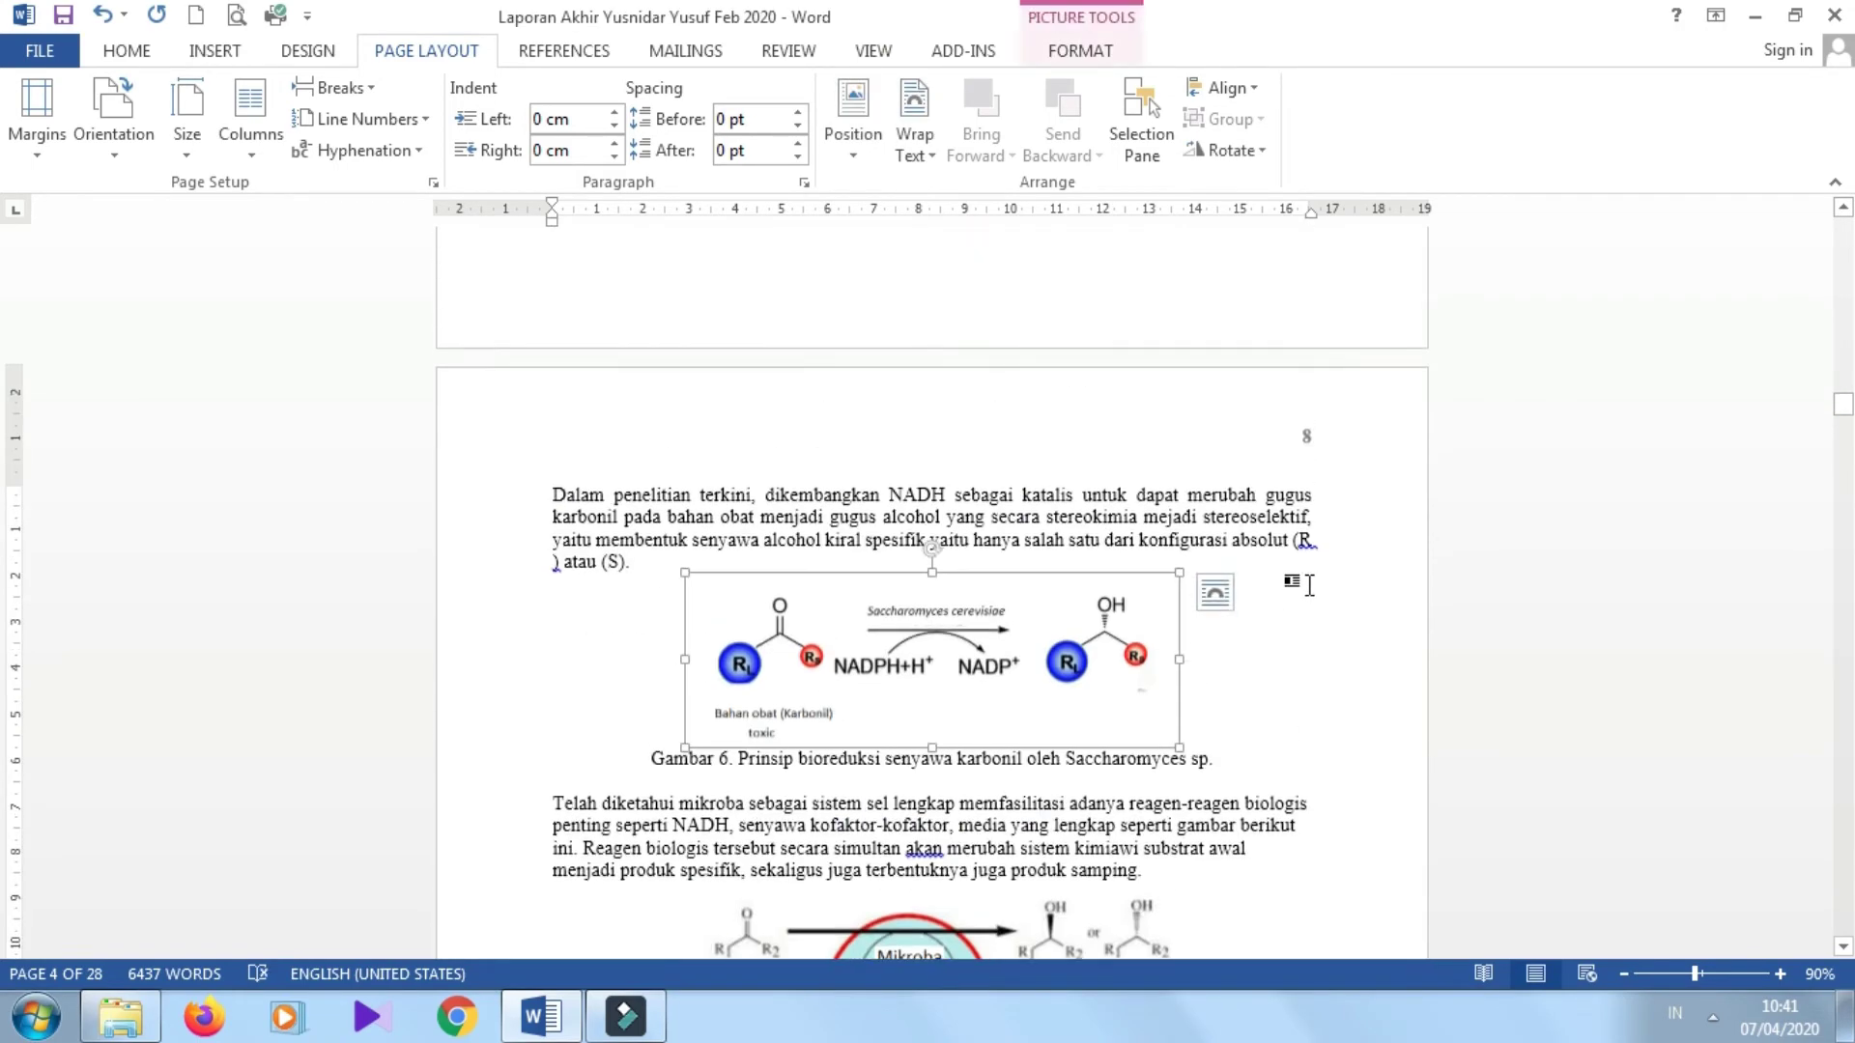
{"action": "key", "text": "Page_Down"}
{"action": "key", "text": "Page_Down"}
{"action": "scroll", "coordinate": [1312, 586], "scroll_direction": "down", "scroll_amount": 1}
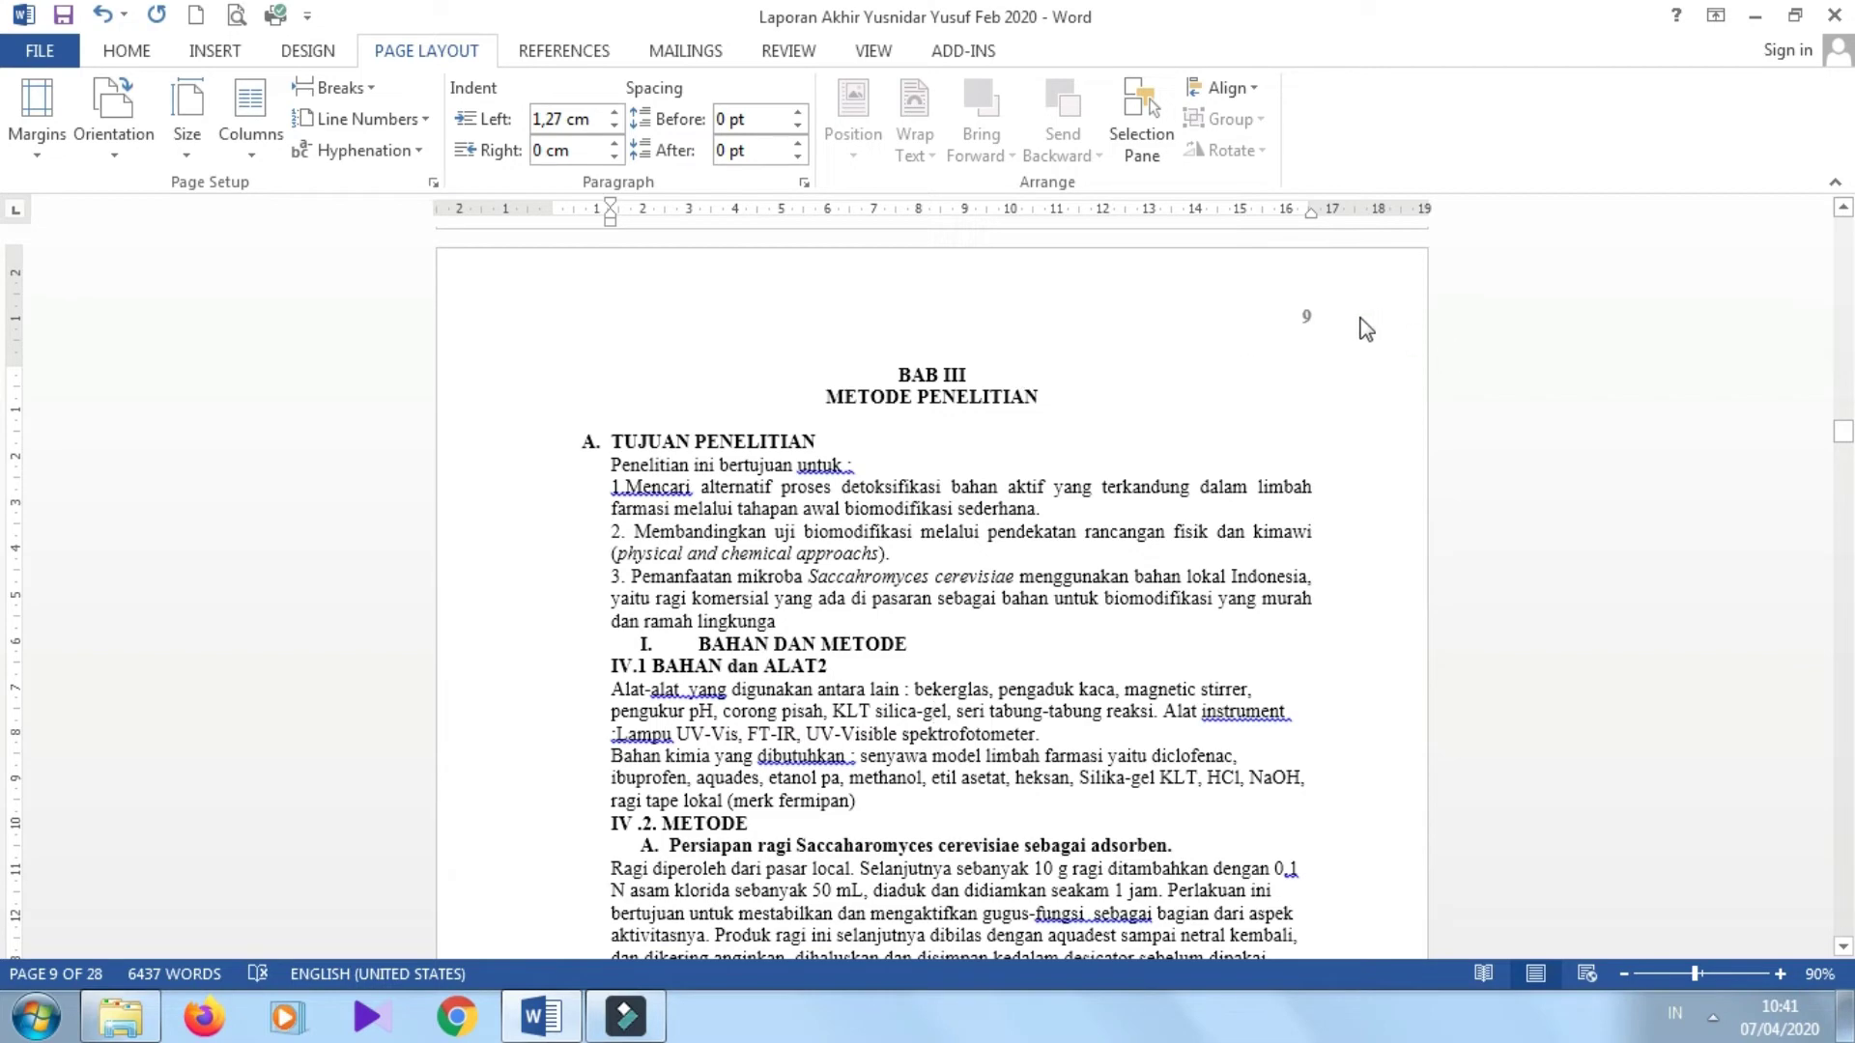
- Insert a Next Page section break in the blank space ending BAB II and delete the empty line above the BAB III heading
{"action": "key", "text": "Page_Up"}
{"action": "key", "text": "Page_Down"}
{"action": "key", "text": "Page_Up"}
{"action": "key", "text": "Page_Down"}
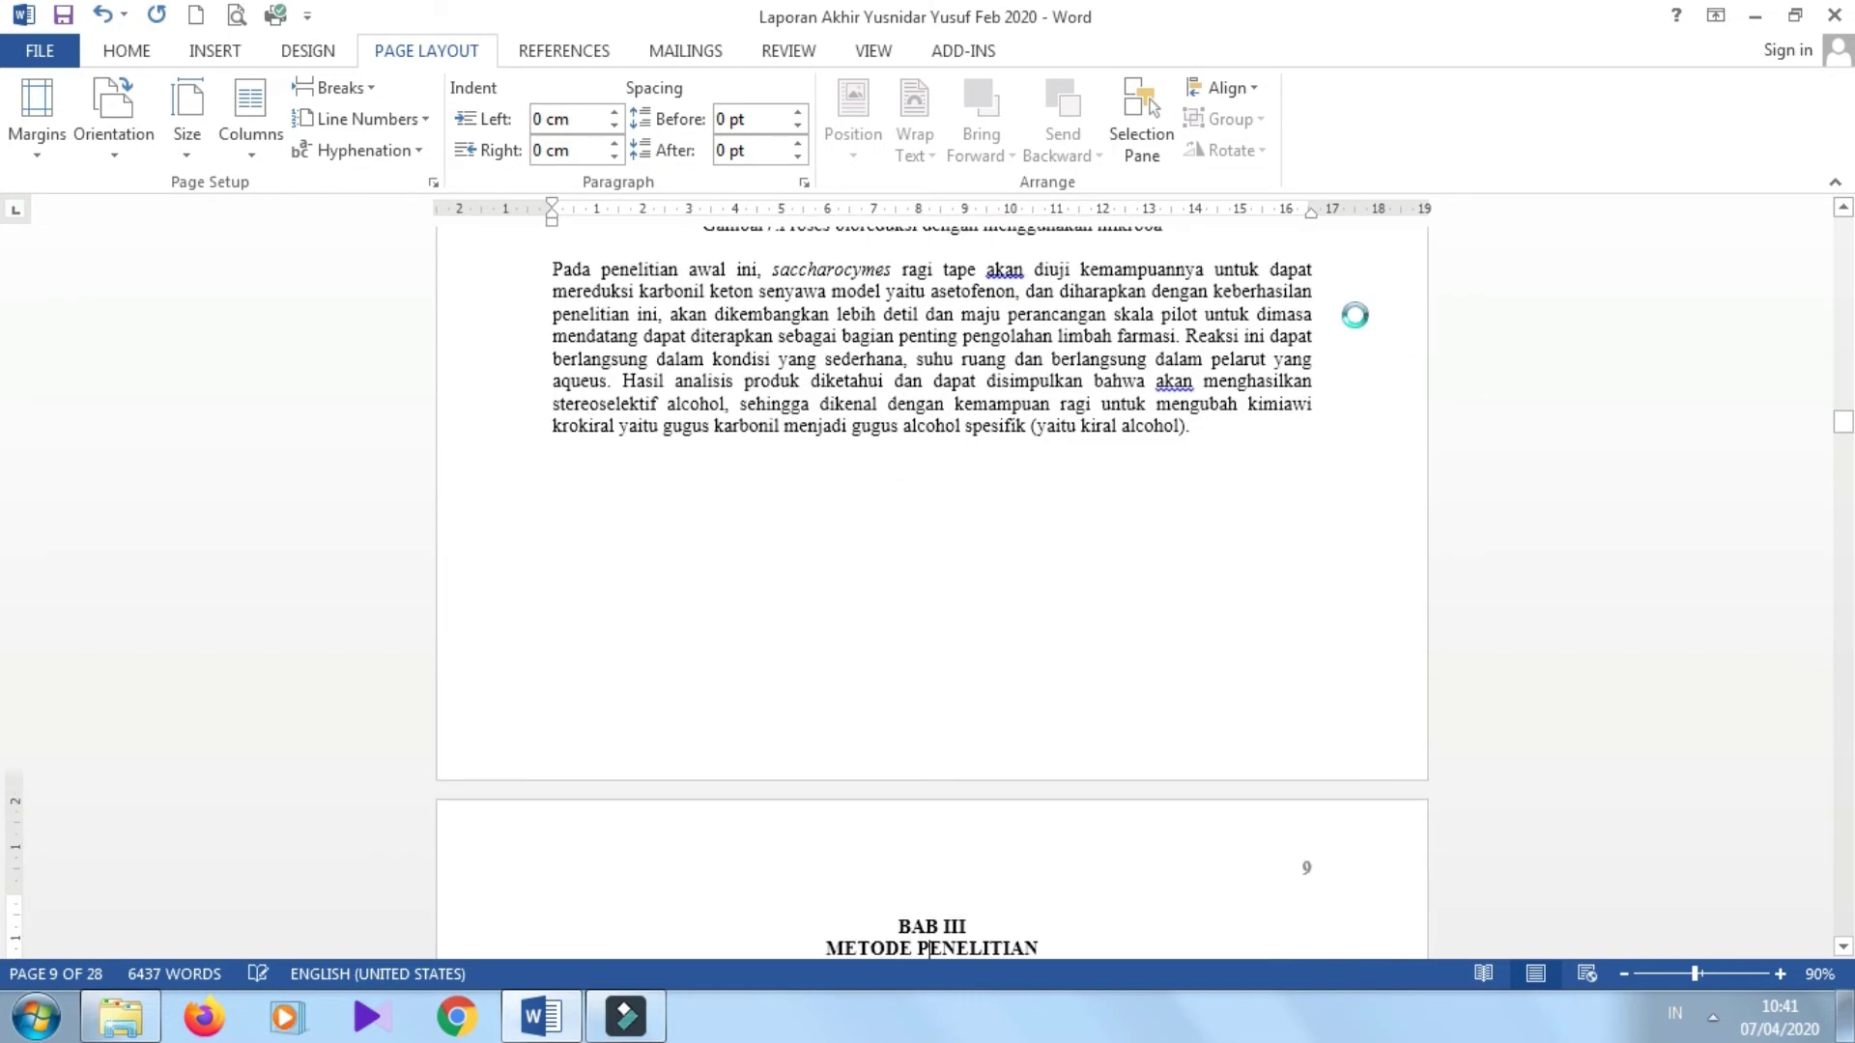
{"action": "left_click", "coordinate": [589, 561]}
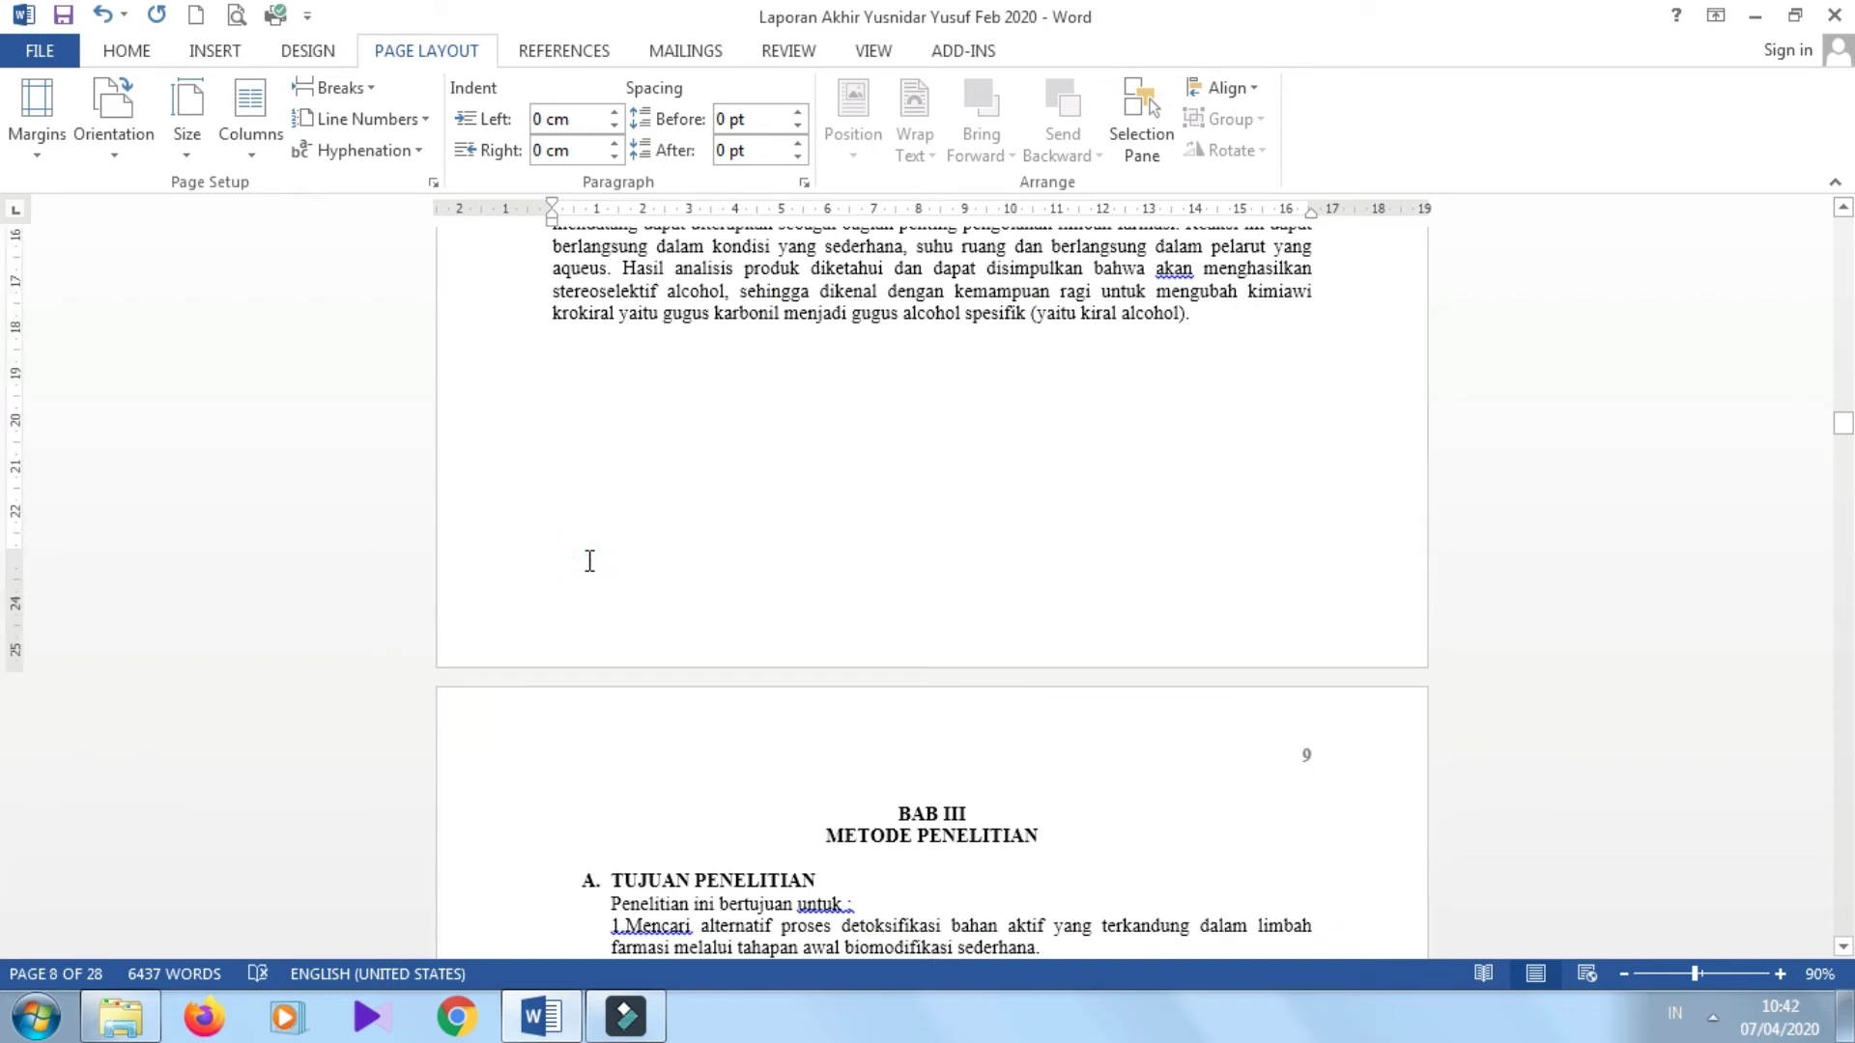
{"action": "left_click", "coordinate": [364, 97]}
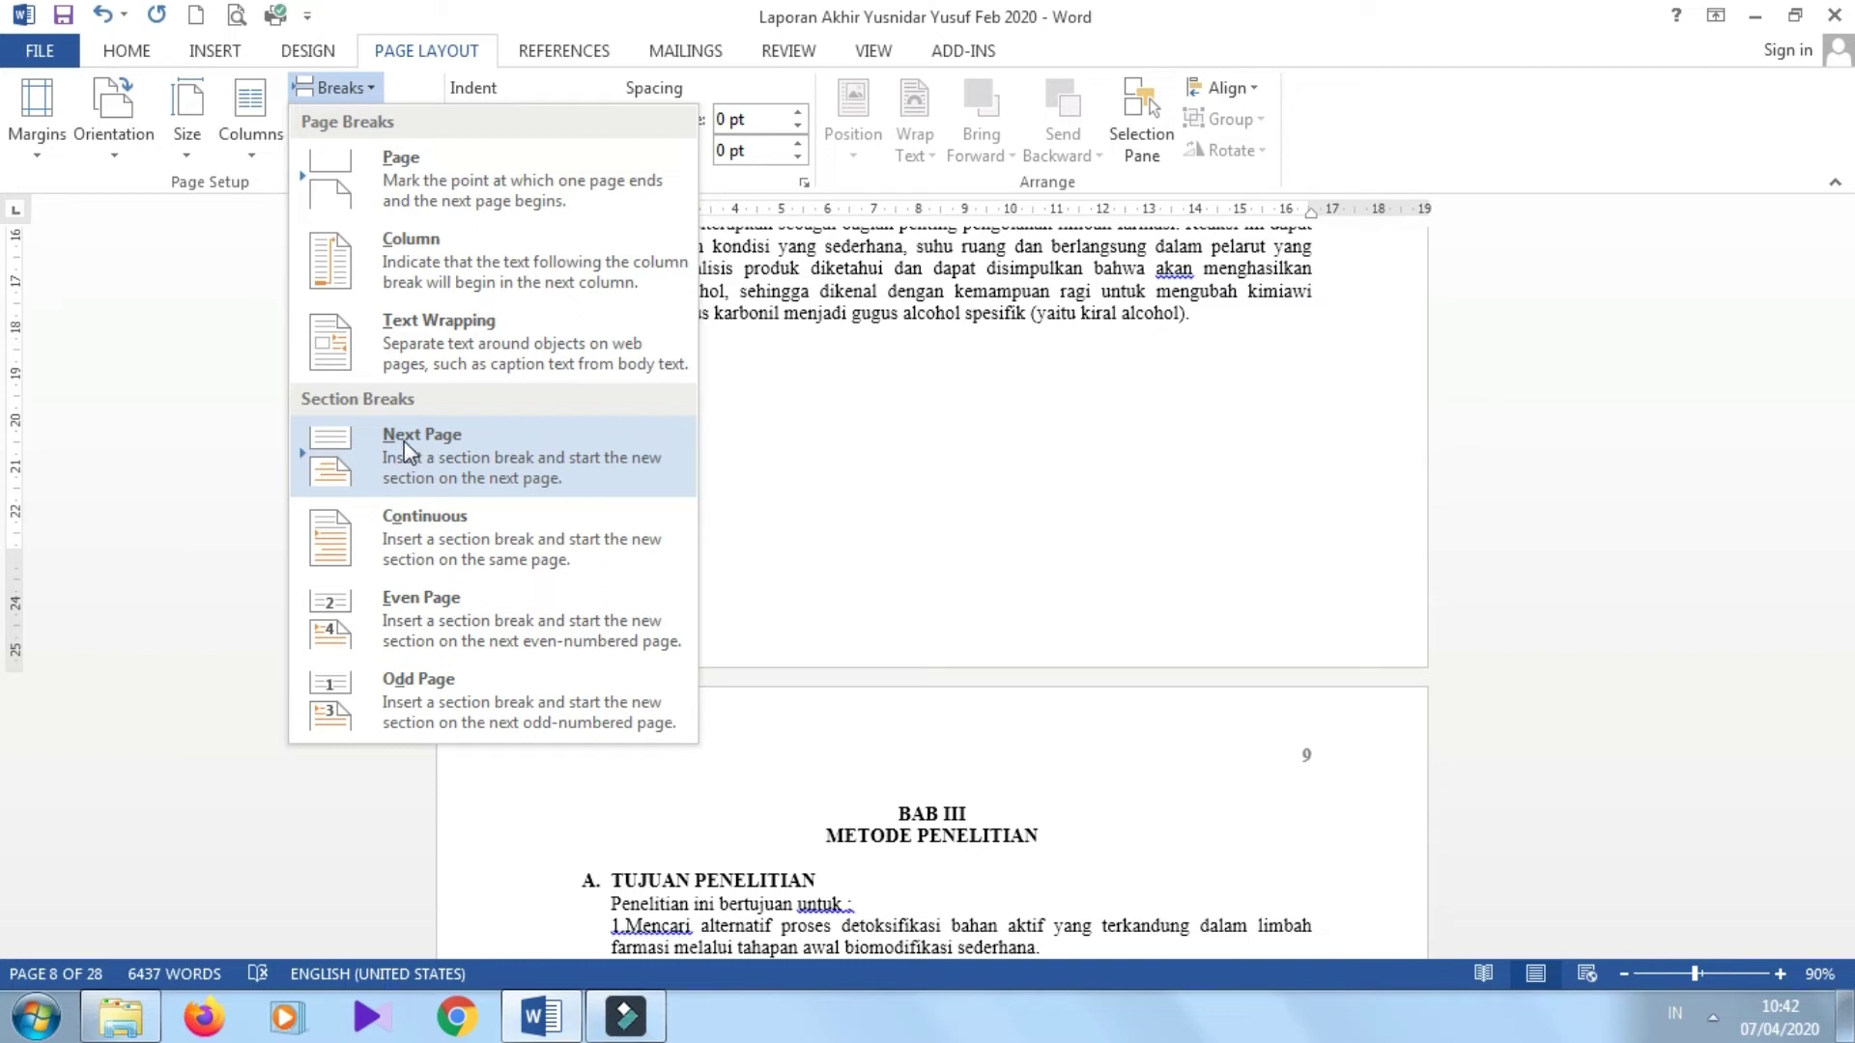
{"action": "left_click", "coordinate": [468, 454]}
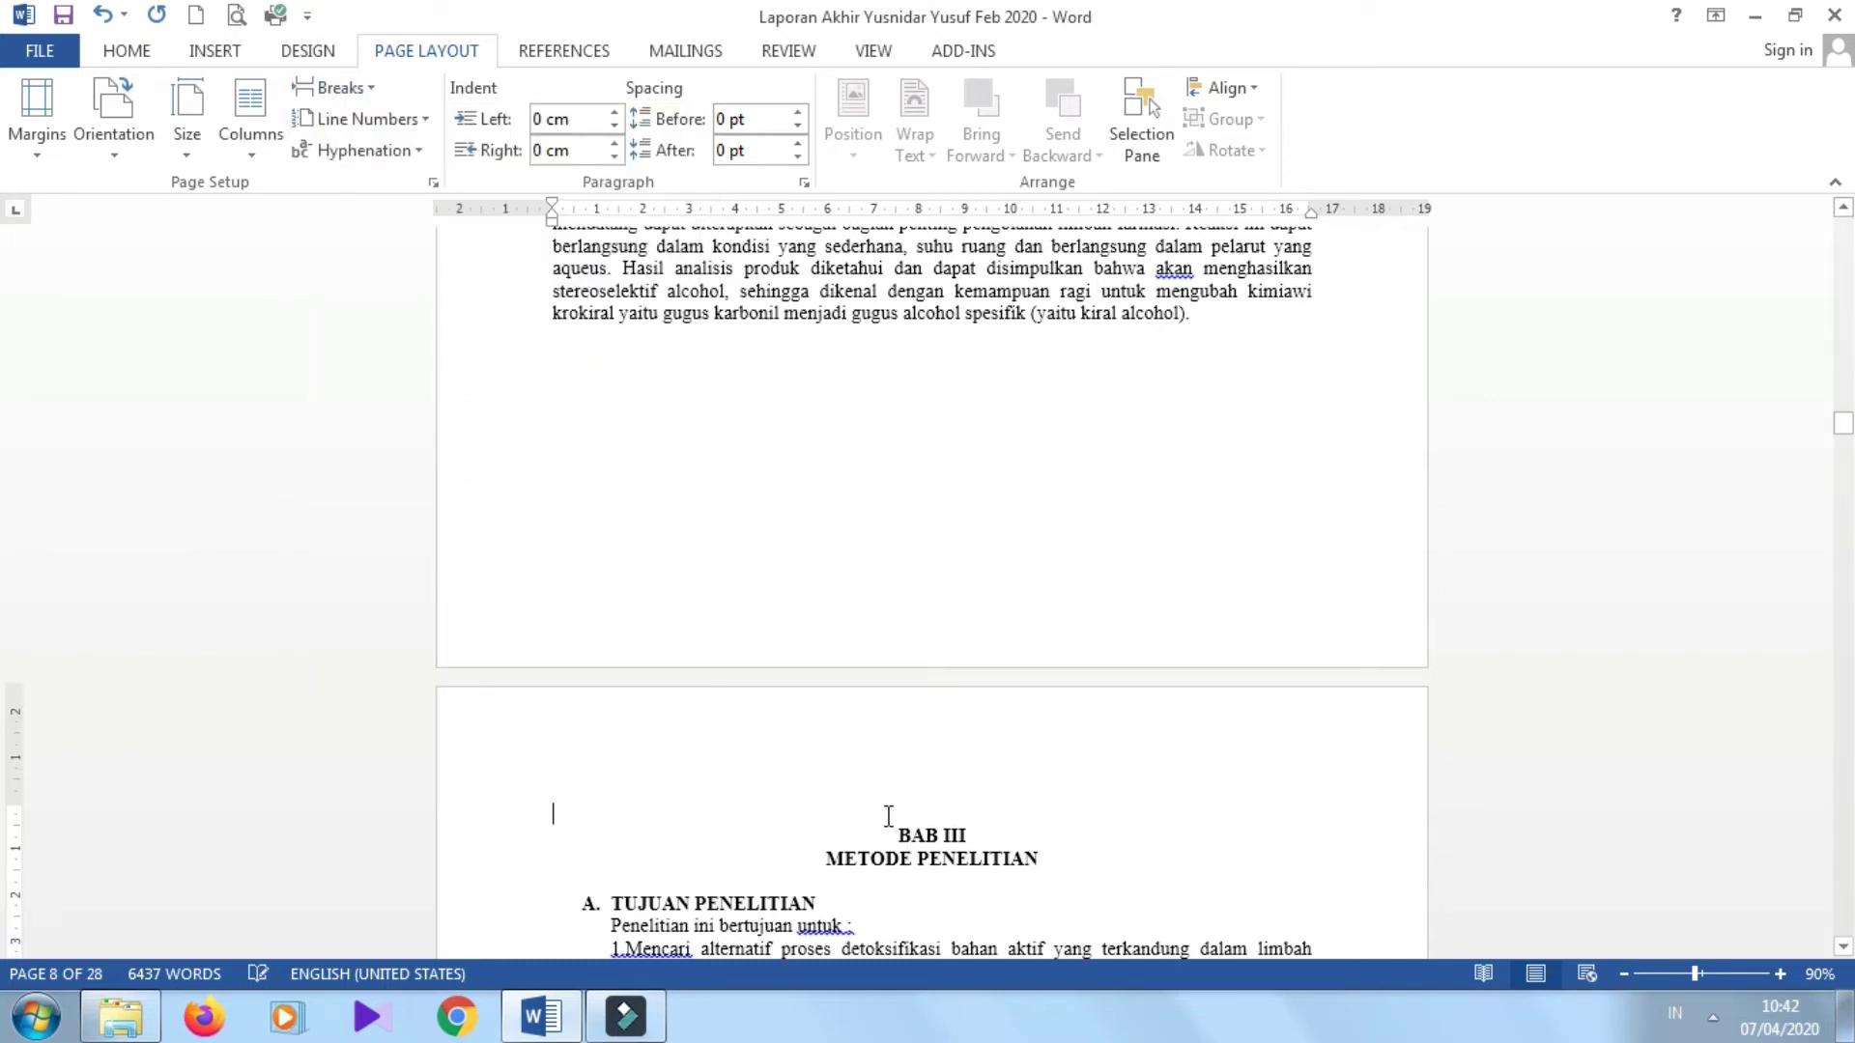
{"action": "key", "text": "Delete"}
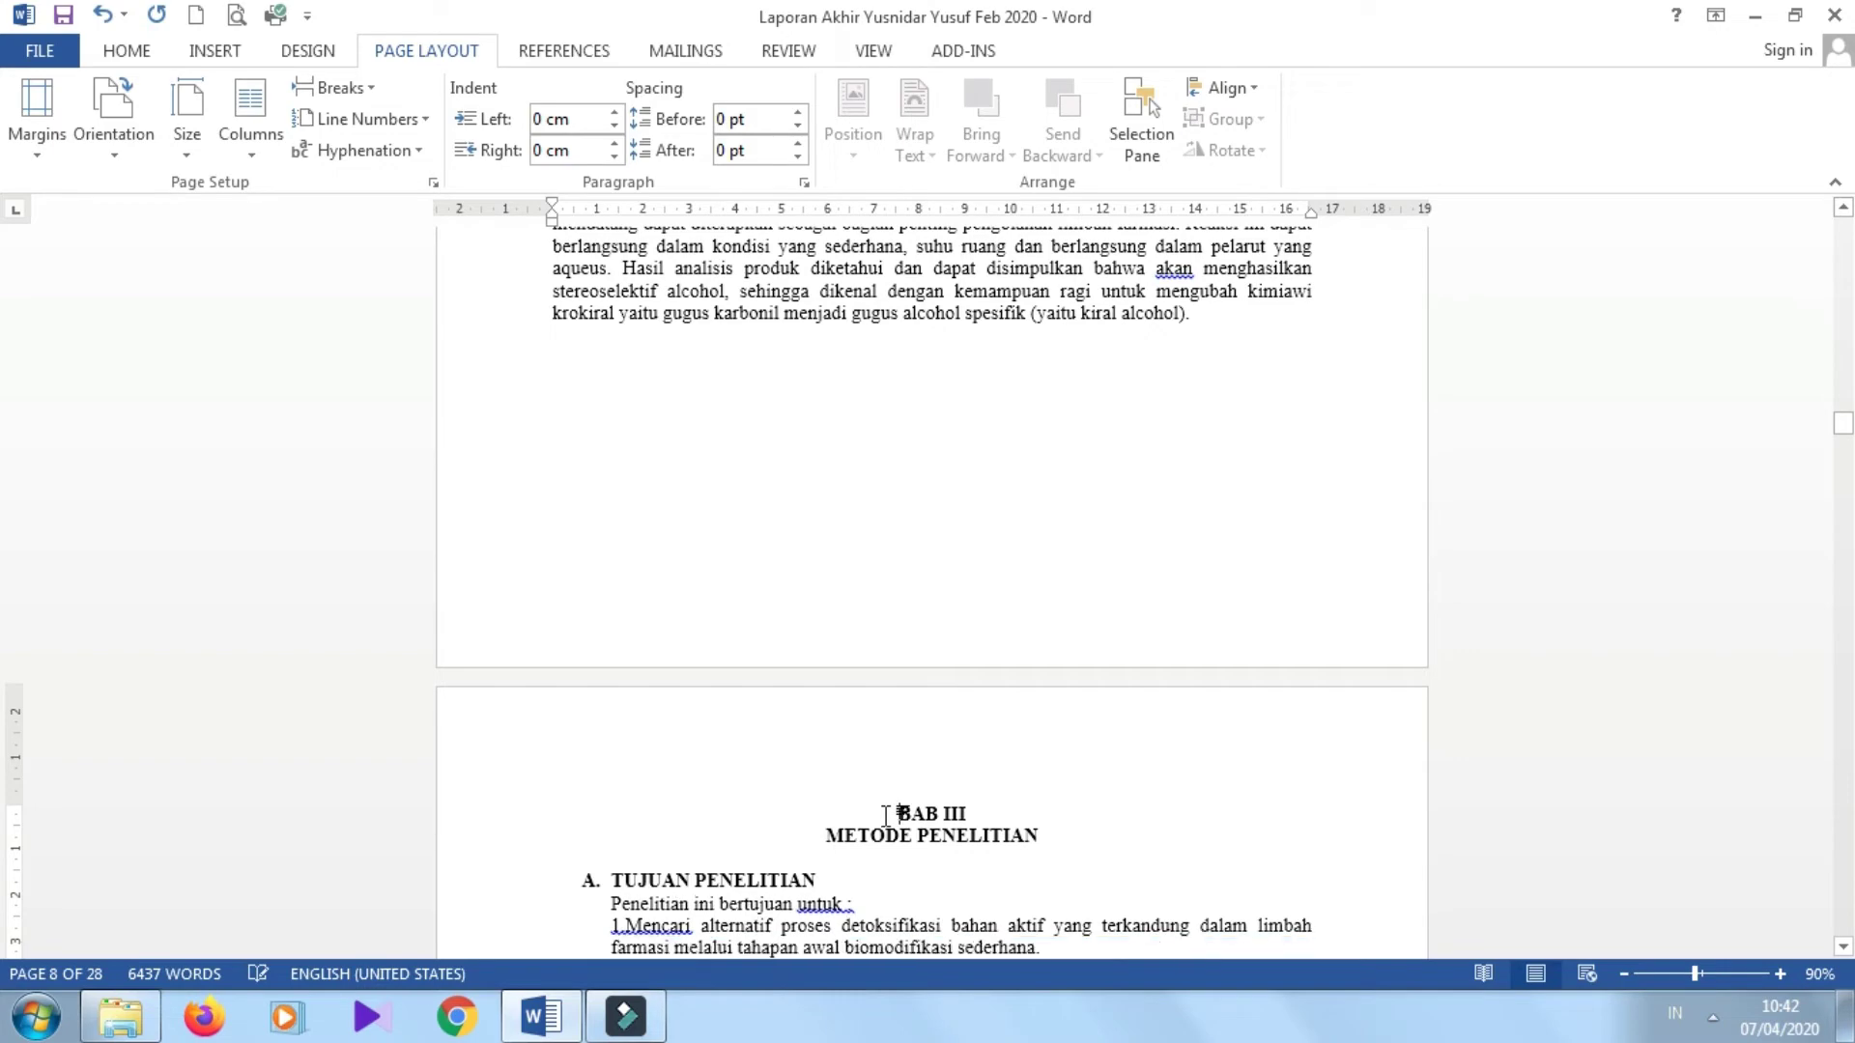
- Check the page number positions from the BAB III opening page through to the BAB IV PEMBAHASAN page
{"action": "key", "text": "Page_Down"}
{"action": "key", "text": "Page_Down"}
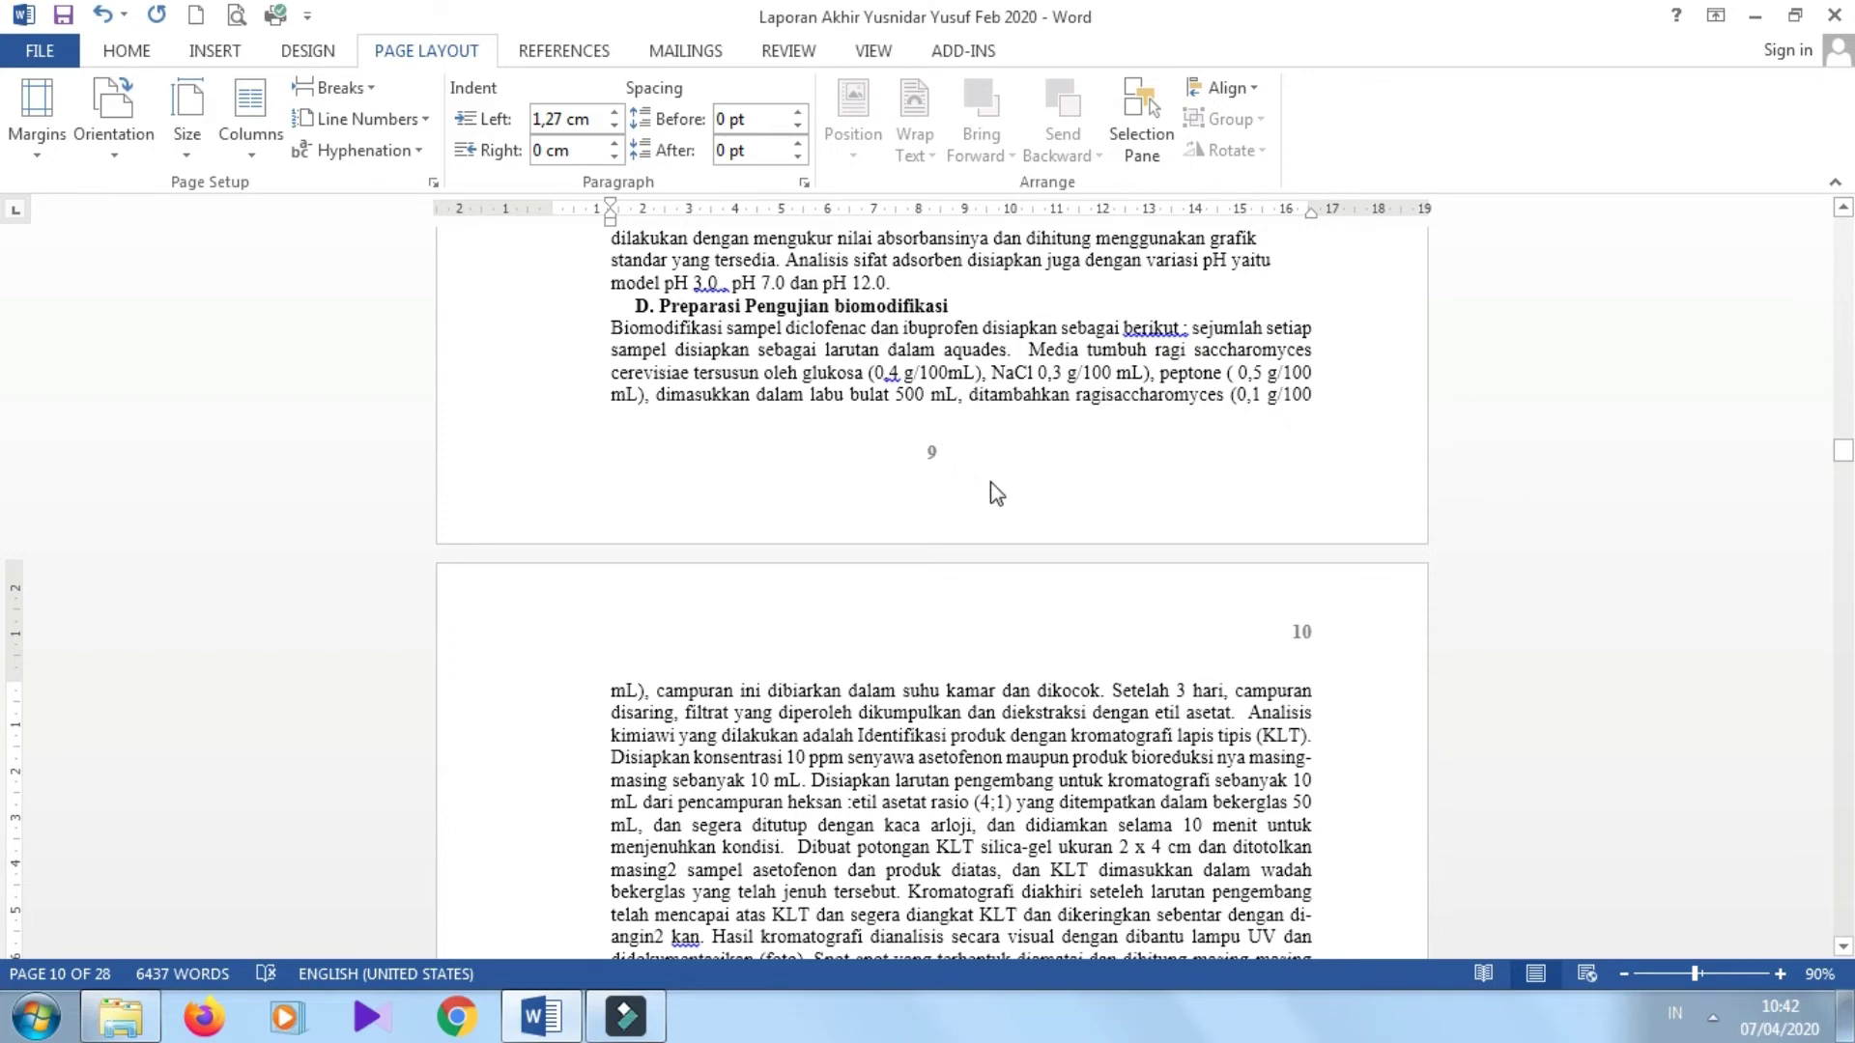
{"action": "key", "text": "Page_Down"}
{"action": "key", "text": "Page_Down"}
{"action": "key", "text": "Page_Down"}
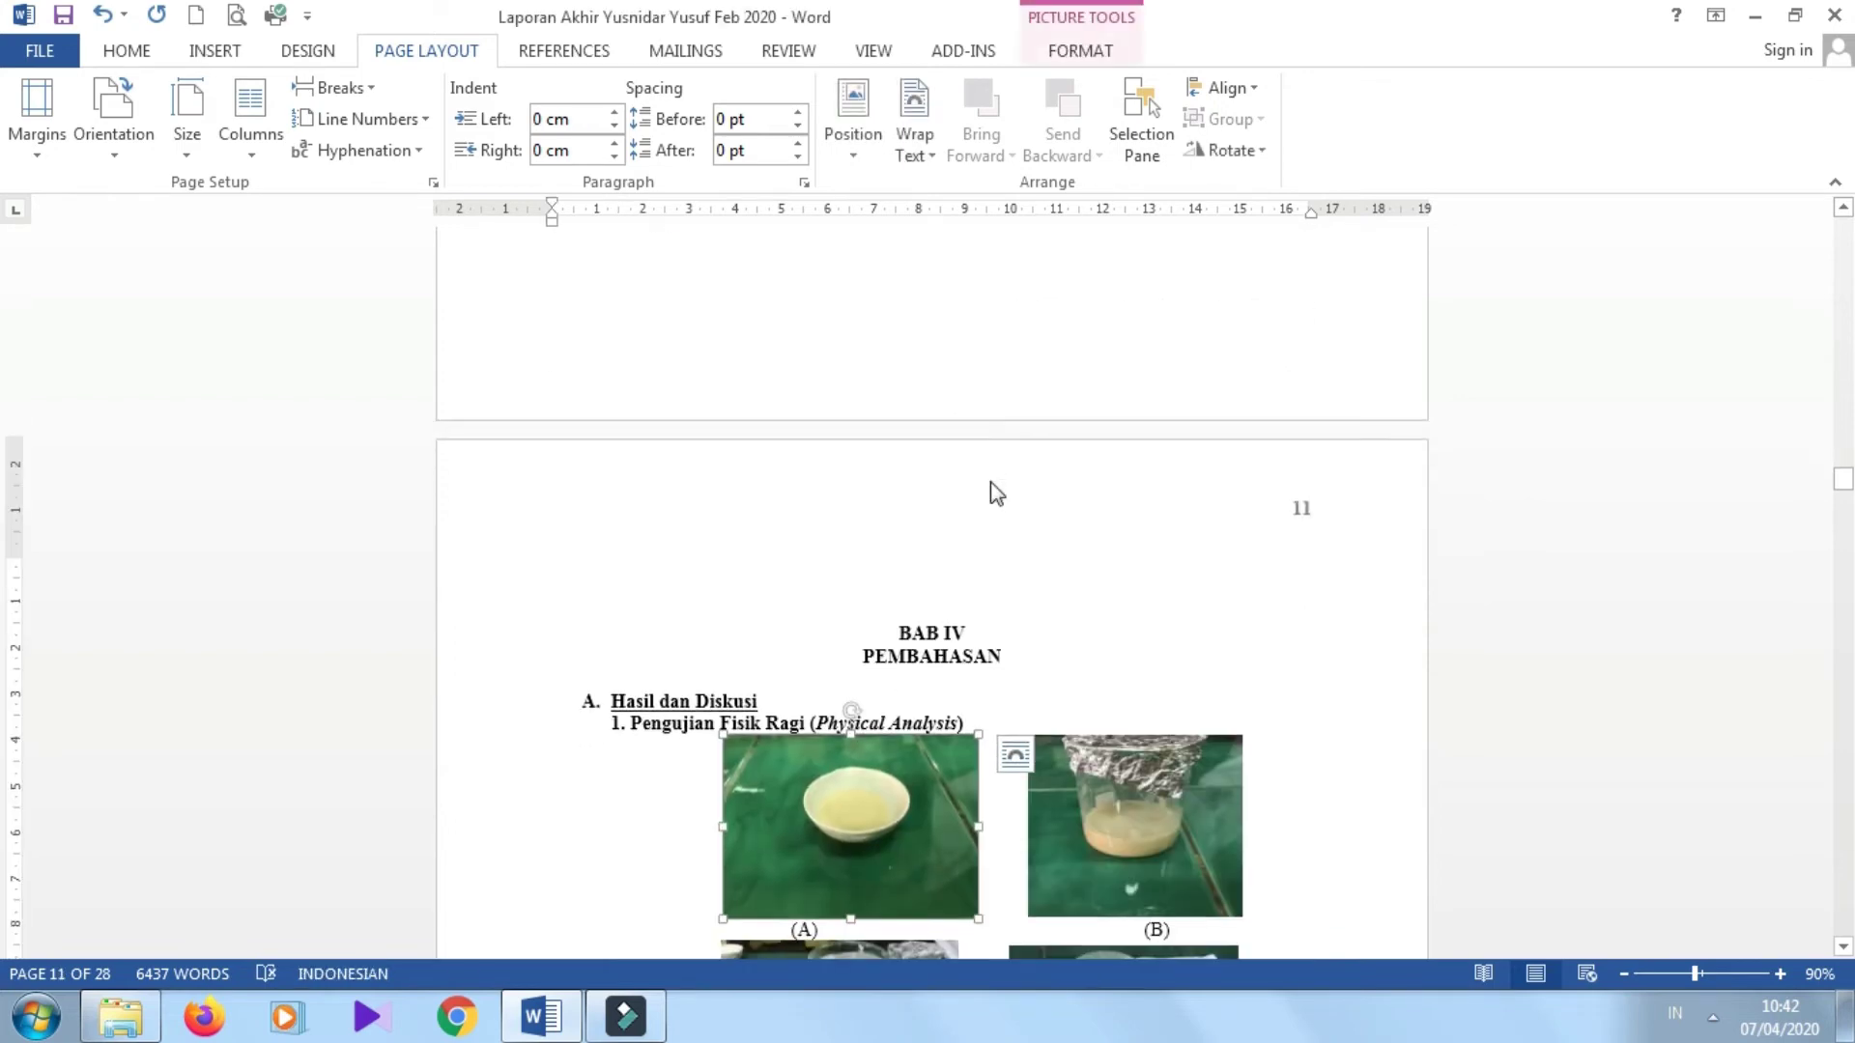
{"action": "key", "text": "Page_Up"}
{"action": "key", "text": "Page_Up"}
{"action": "key", "text": "Page_Up"}
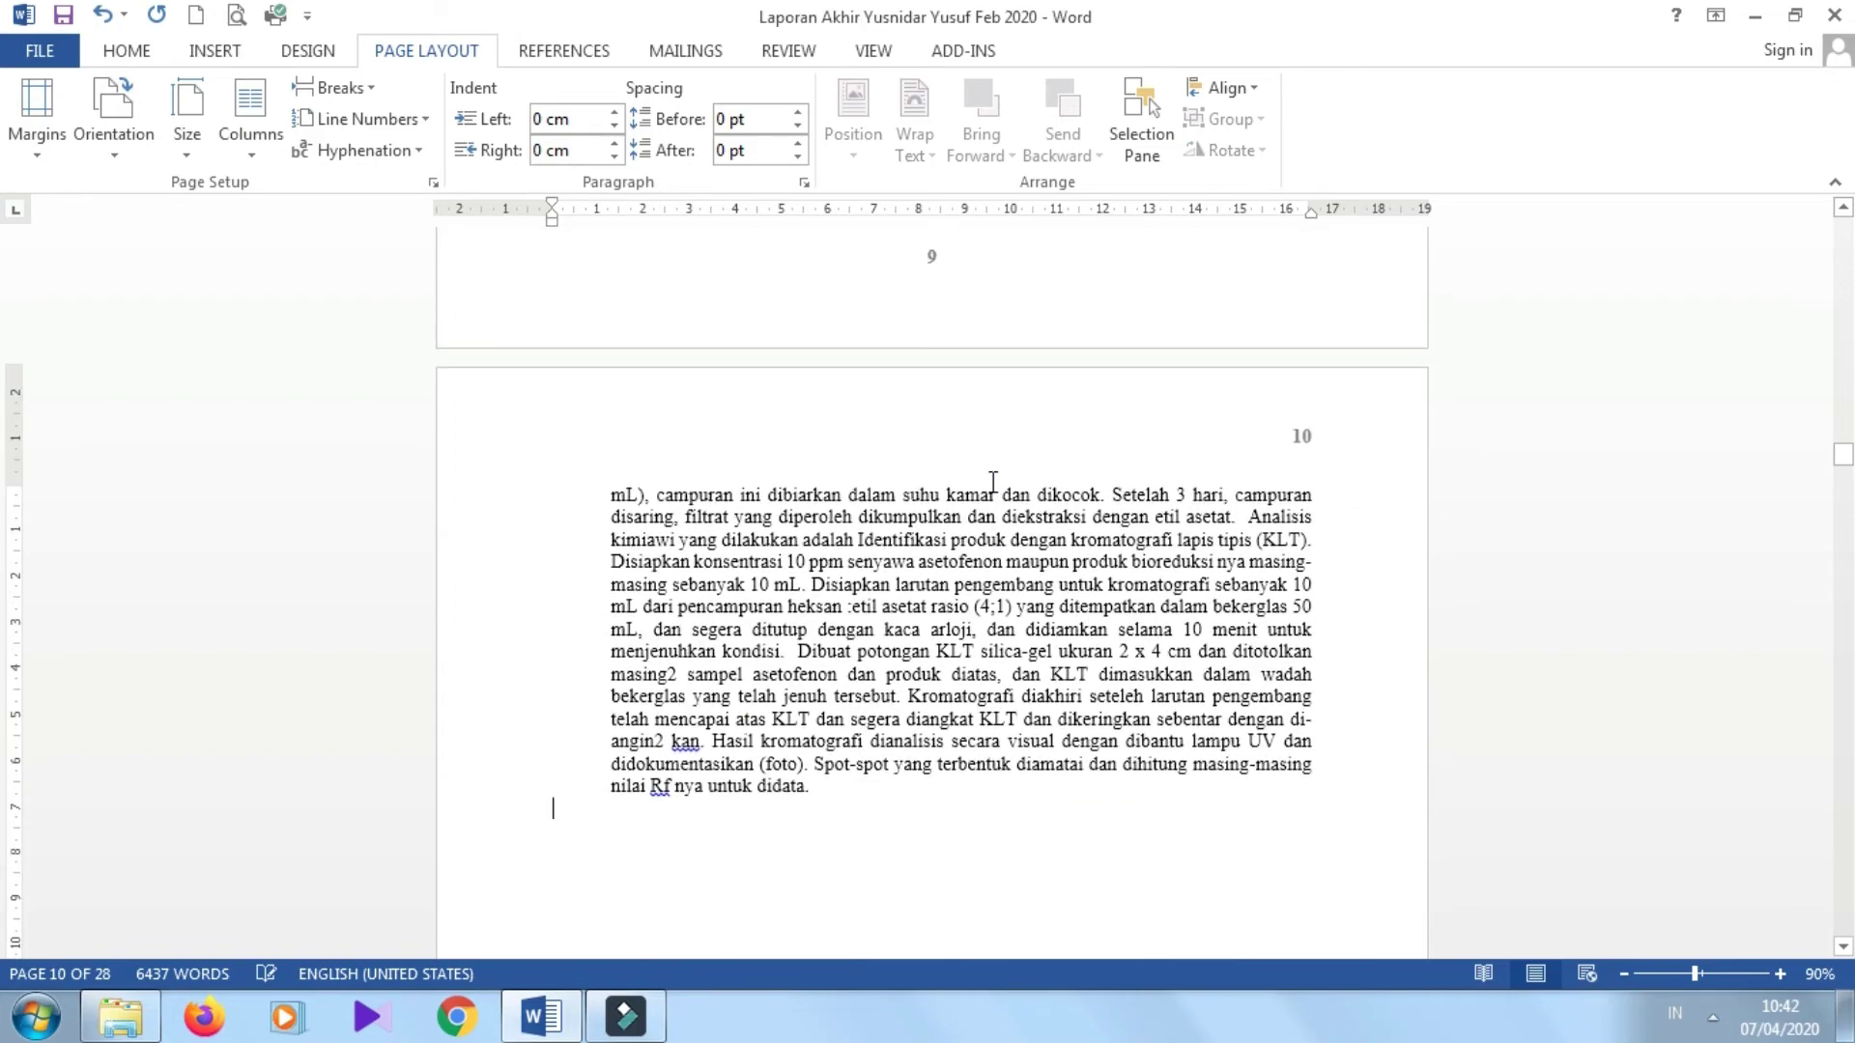
{"action": "key", "text": "Page_Down"}
{"action": "key", "text": "Page_Down"}
{"action": "key", "text": "Page_Down"}
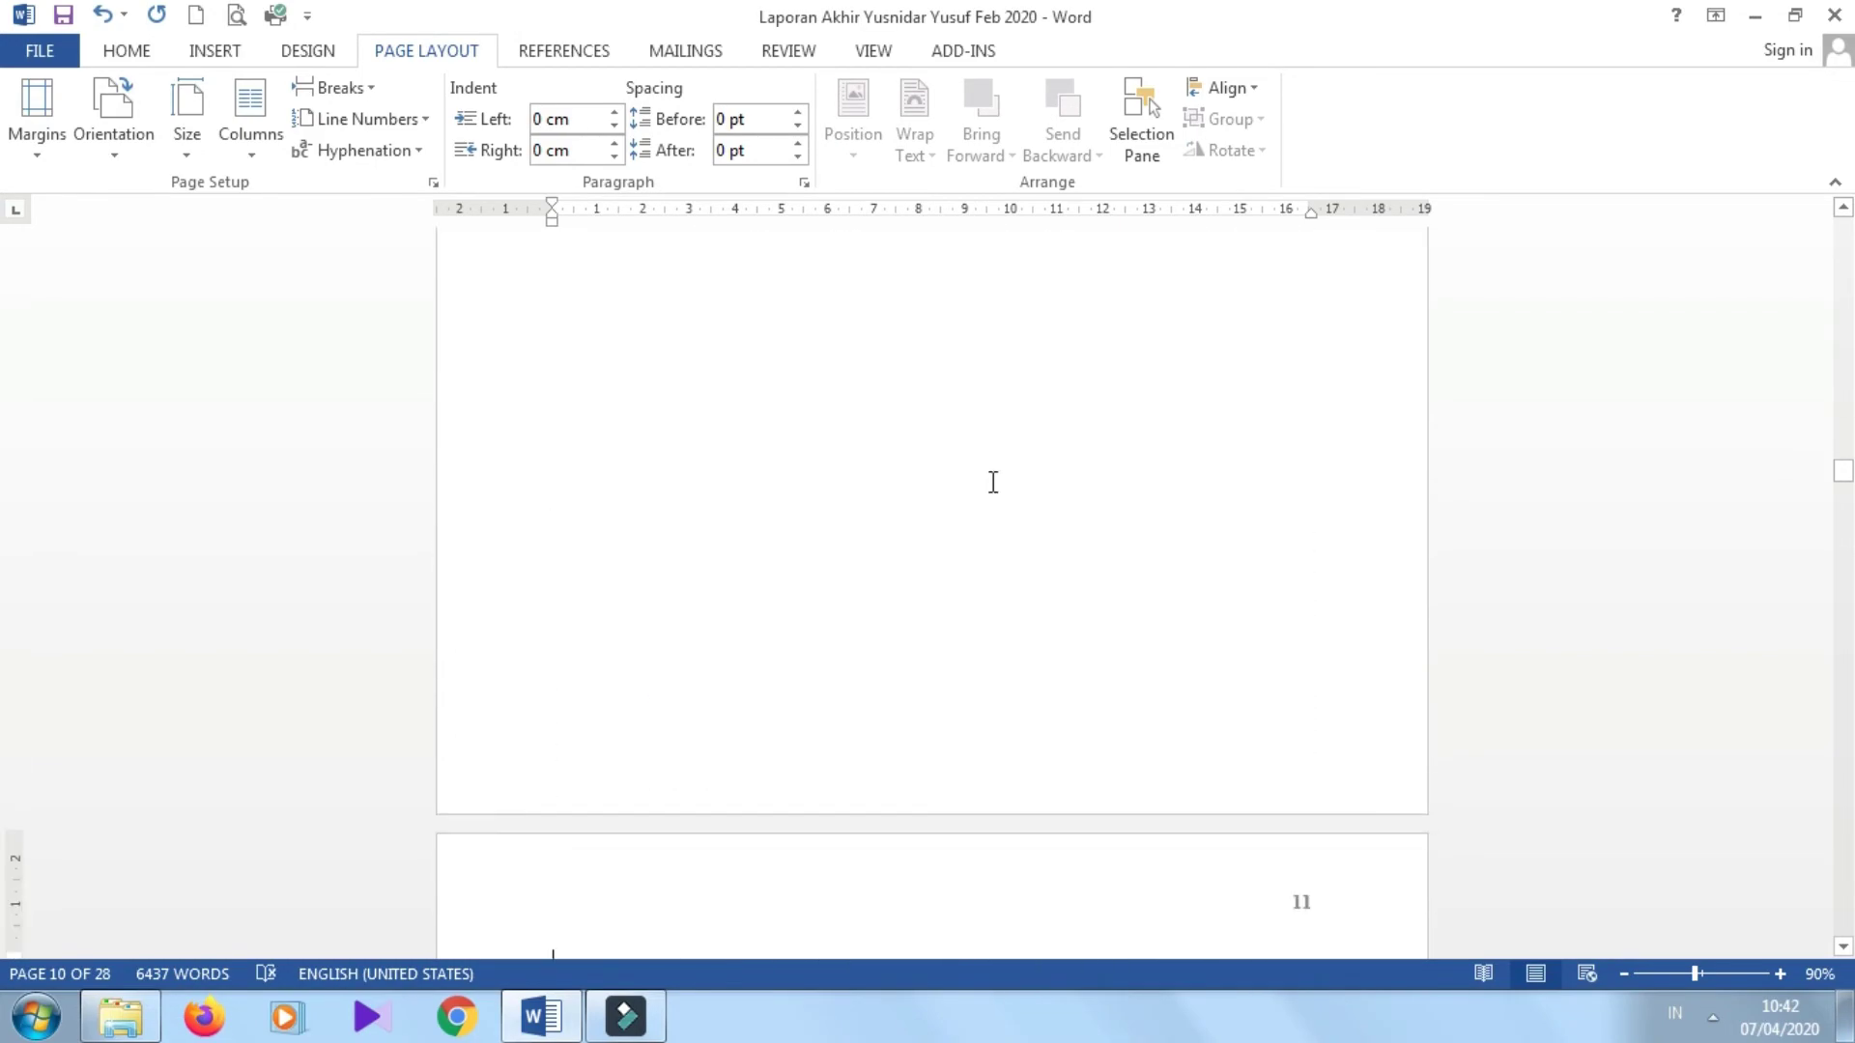
{"action": "key", "text": "Page_Down"}
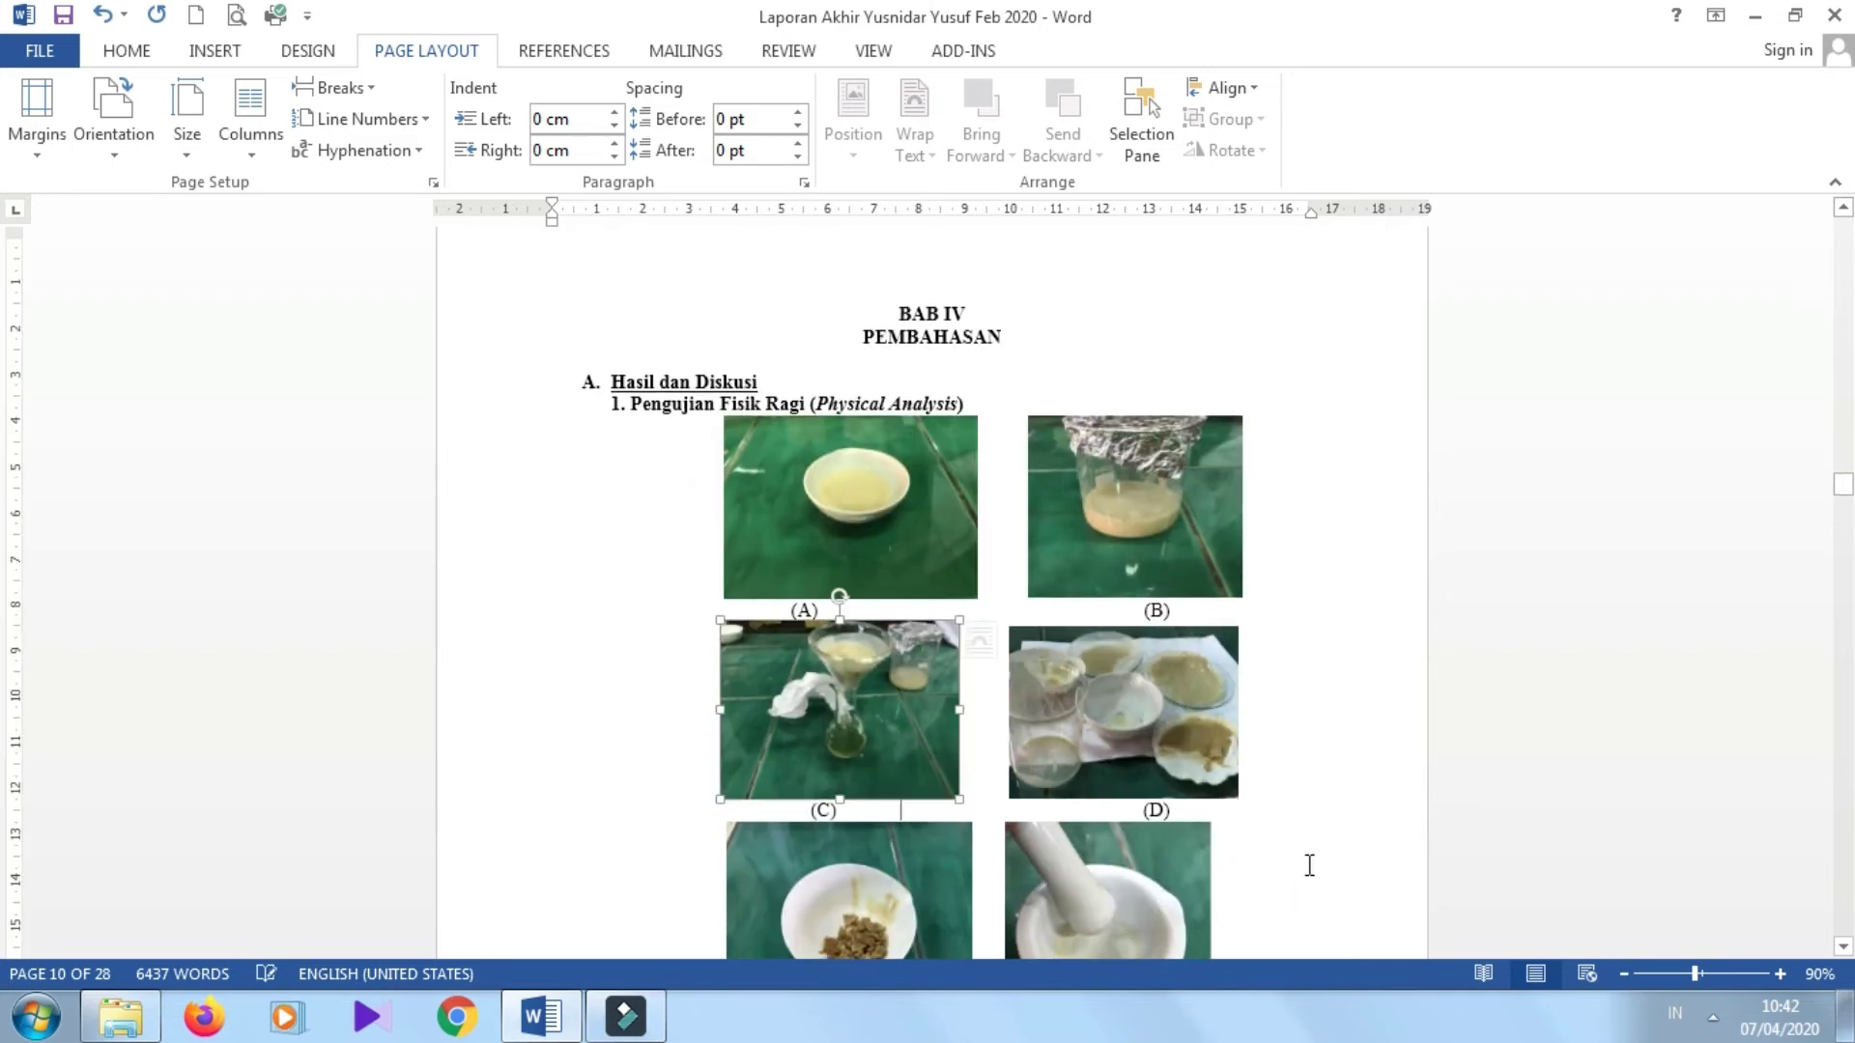
- Insert a Next Page section break in the blank space at the end of BAB III, just before the BAB IV page
{"action": "key", "text": "Up"}
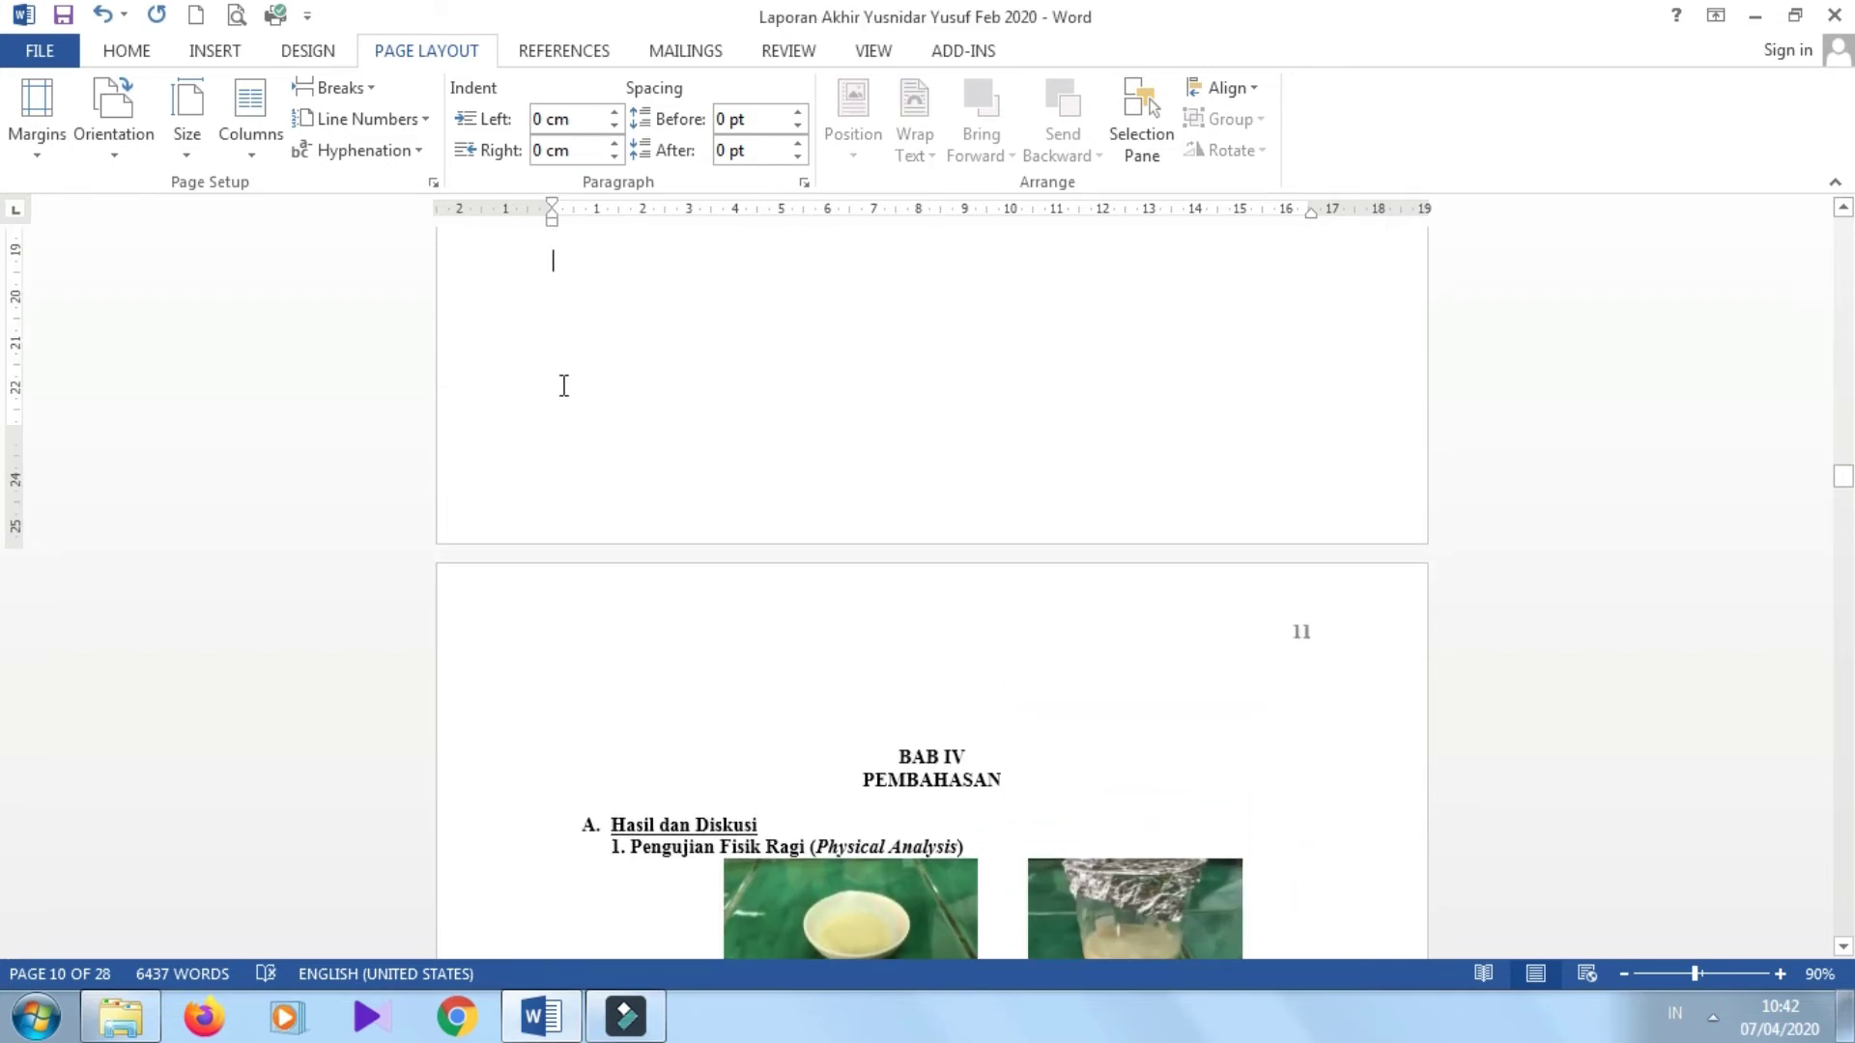
{"action": "left_click", "coordinate": [553, 419]}
{"action": "left_click", "coordinate": [333, 88]}
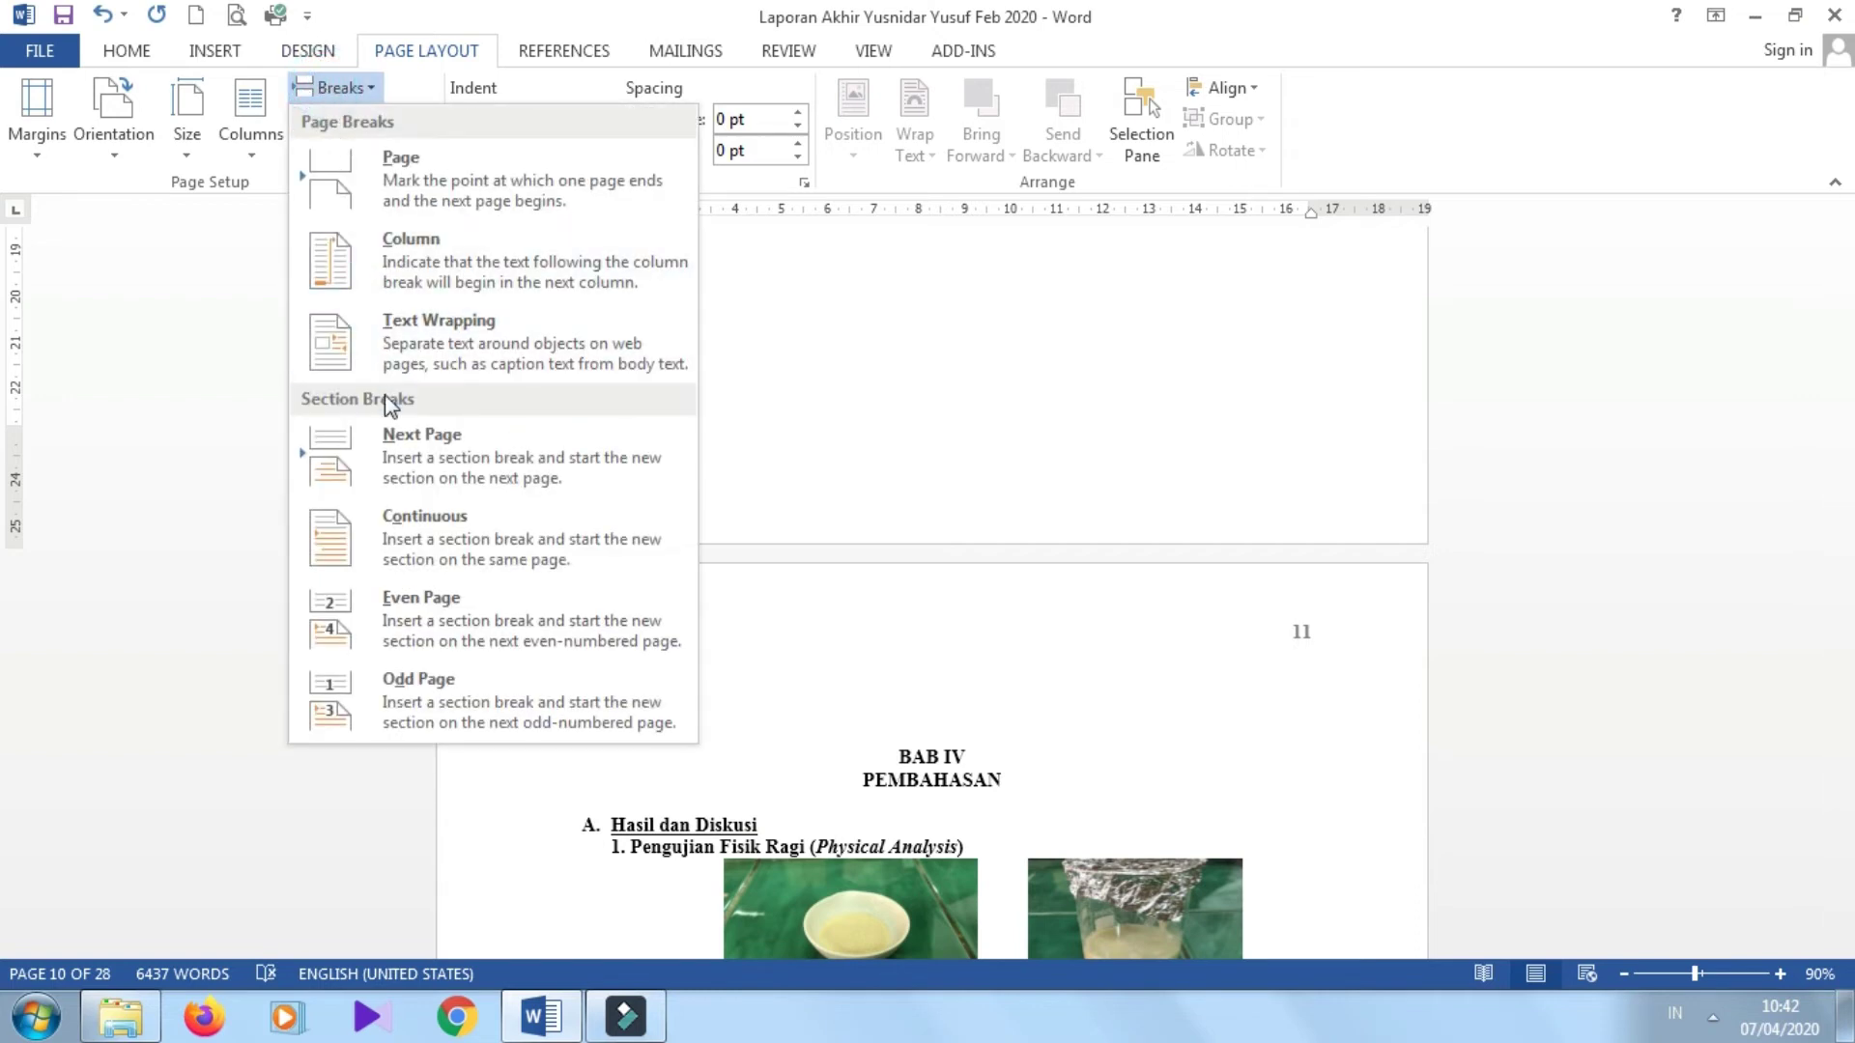
{"action": "left_click", "coordinate": [394, 432]}
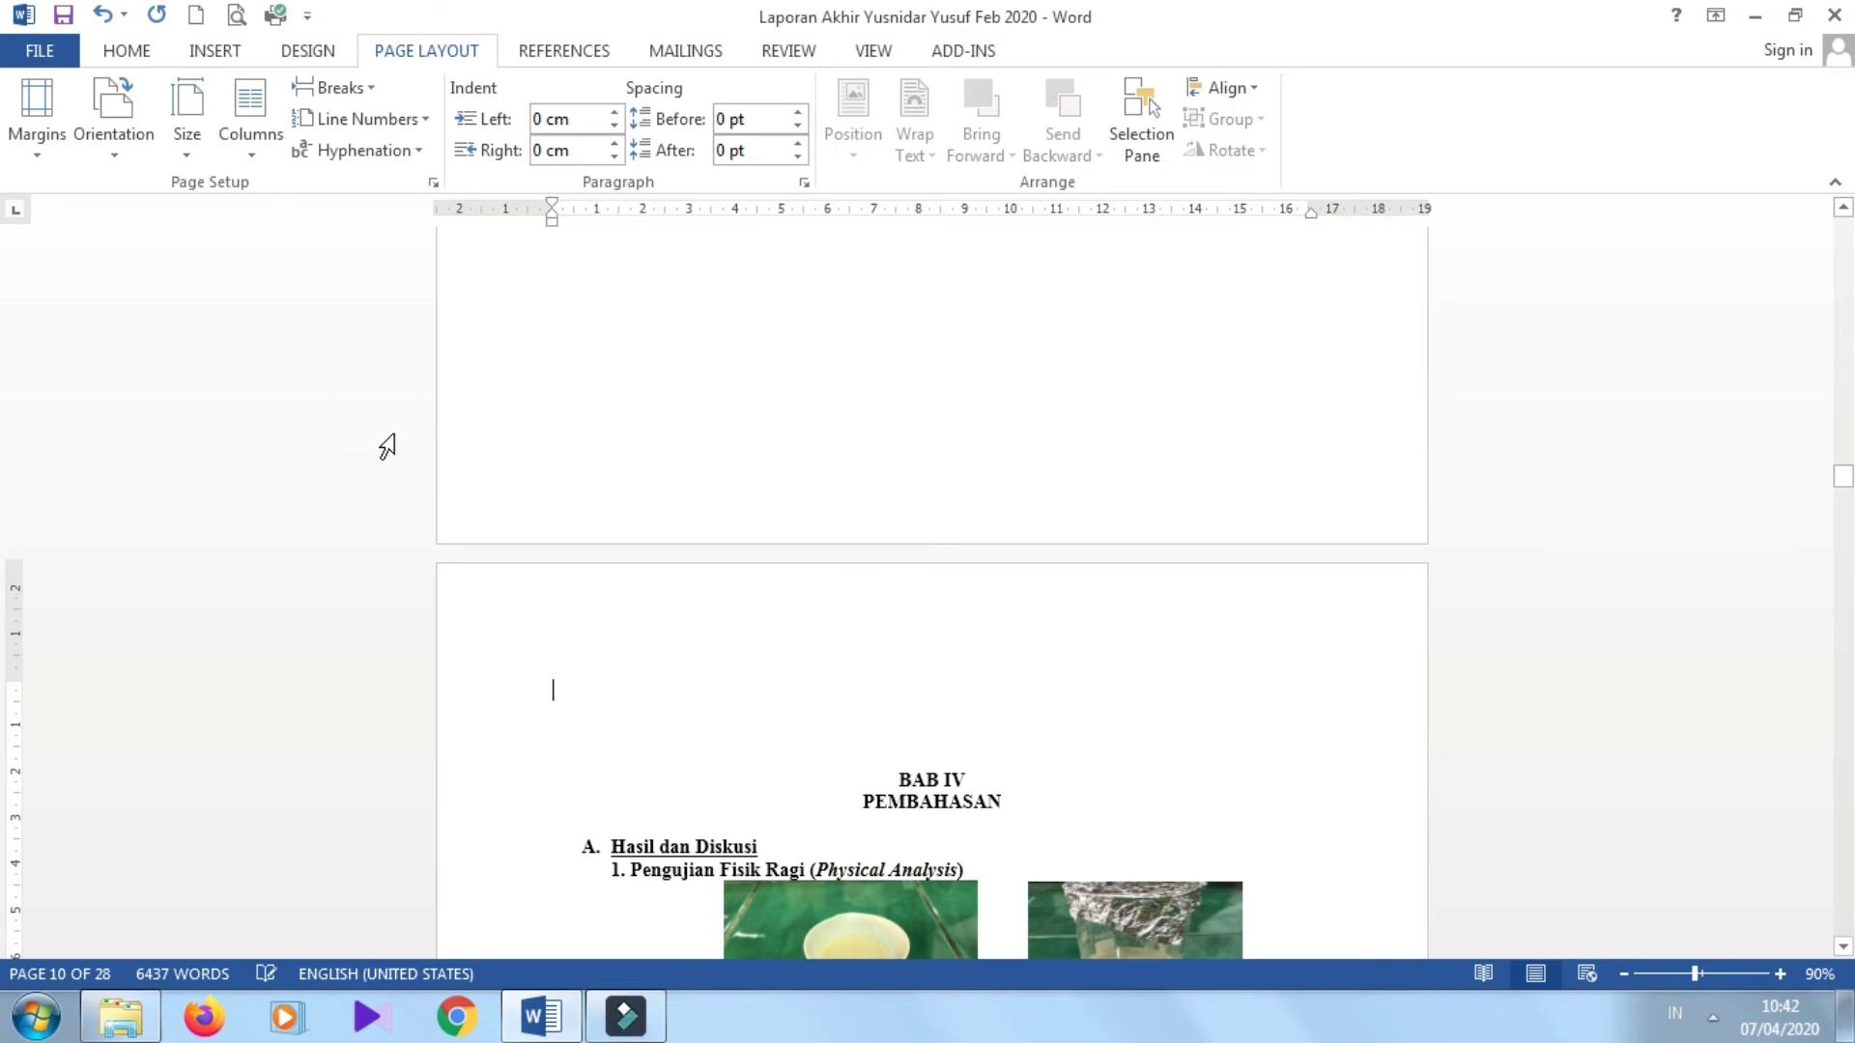
- Delete the empty lines above the BAB IV heading so it starts on the page's first line
{"action": "key", "text": "Delete"}
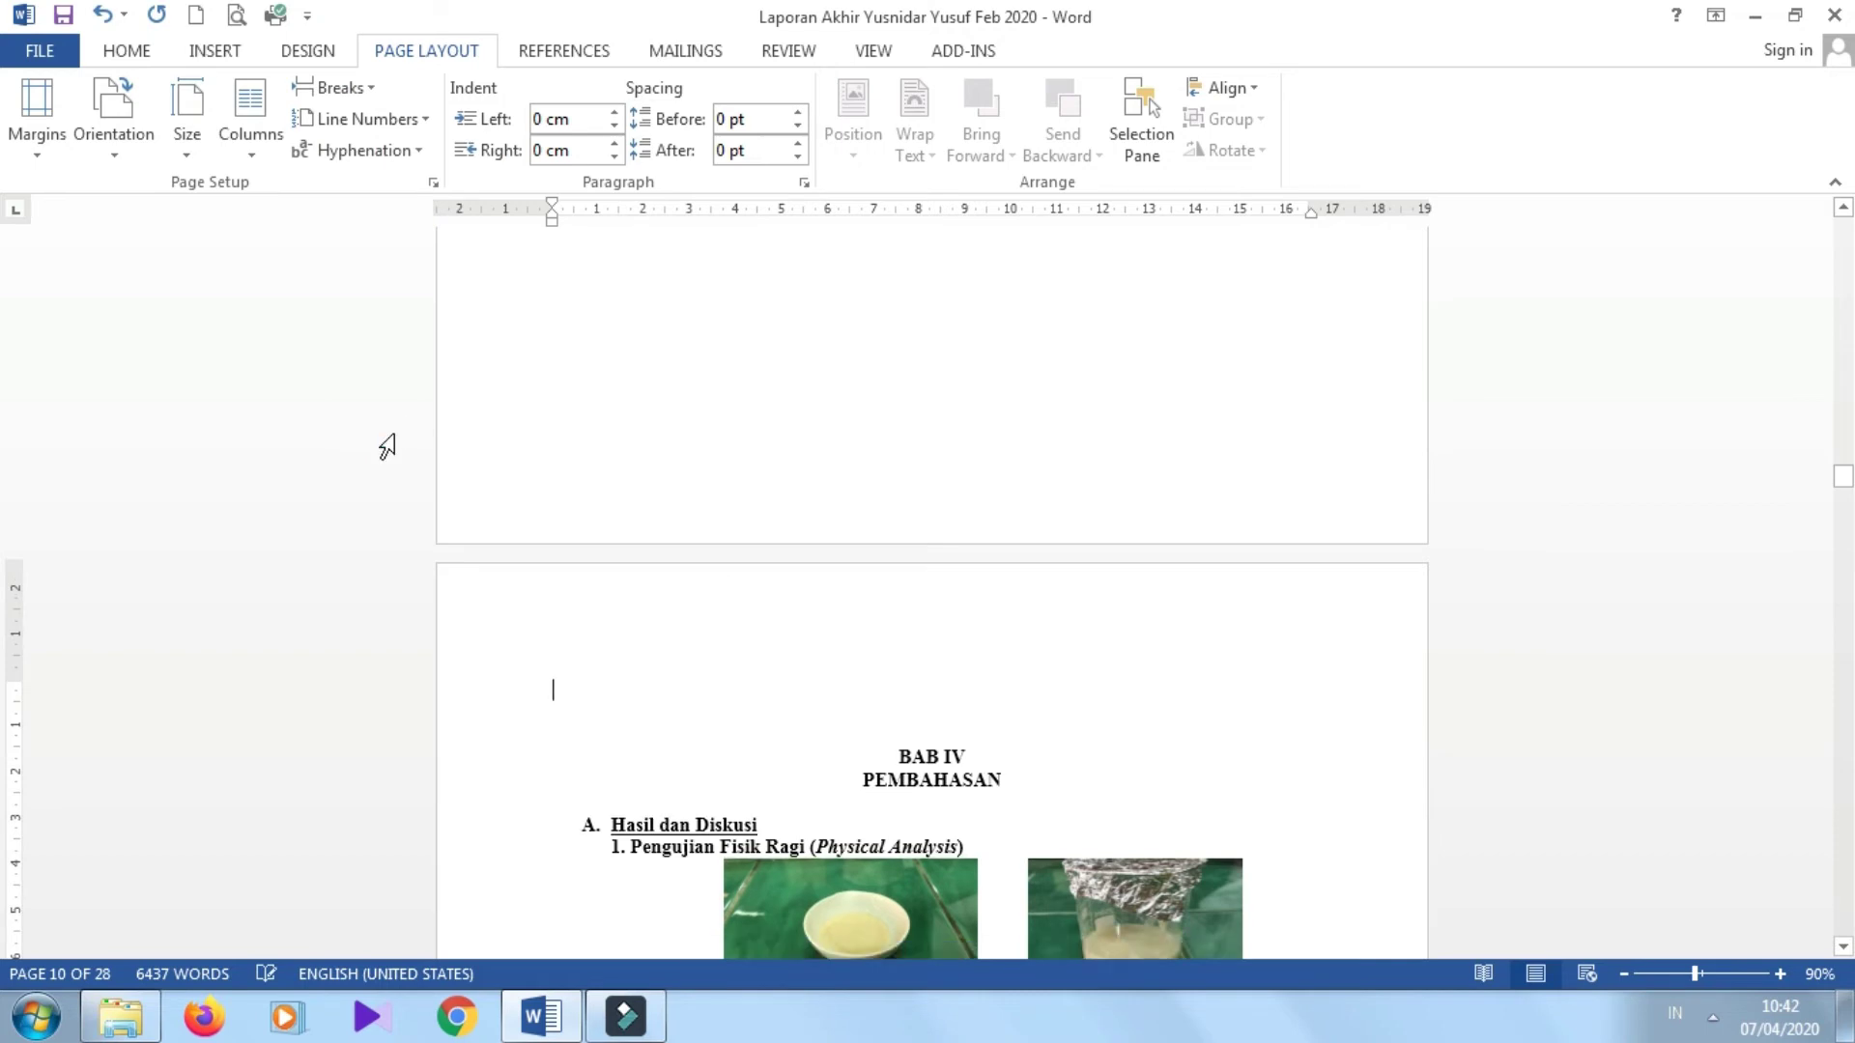
{"action": "key", "text": "Delete"}
{"action": "key", "text": "Delete"}
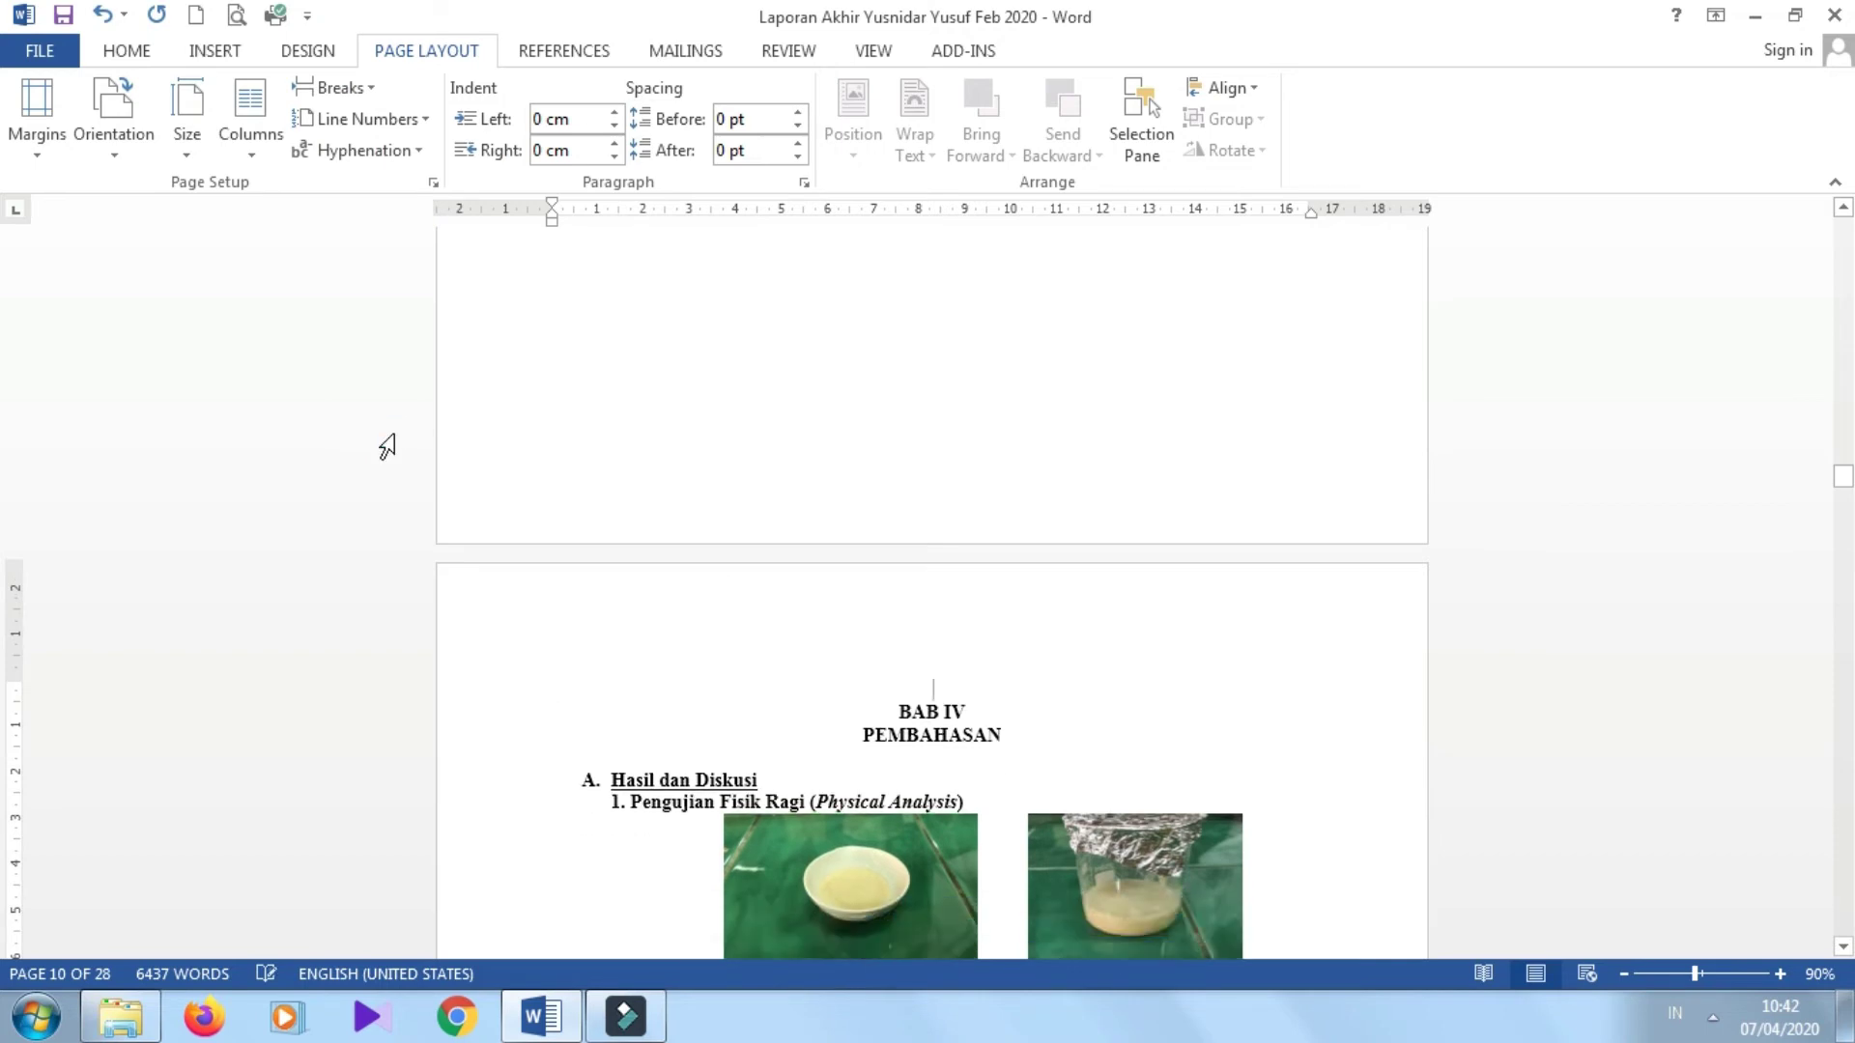
{"action": "key", "text": "Delete"}
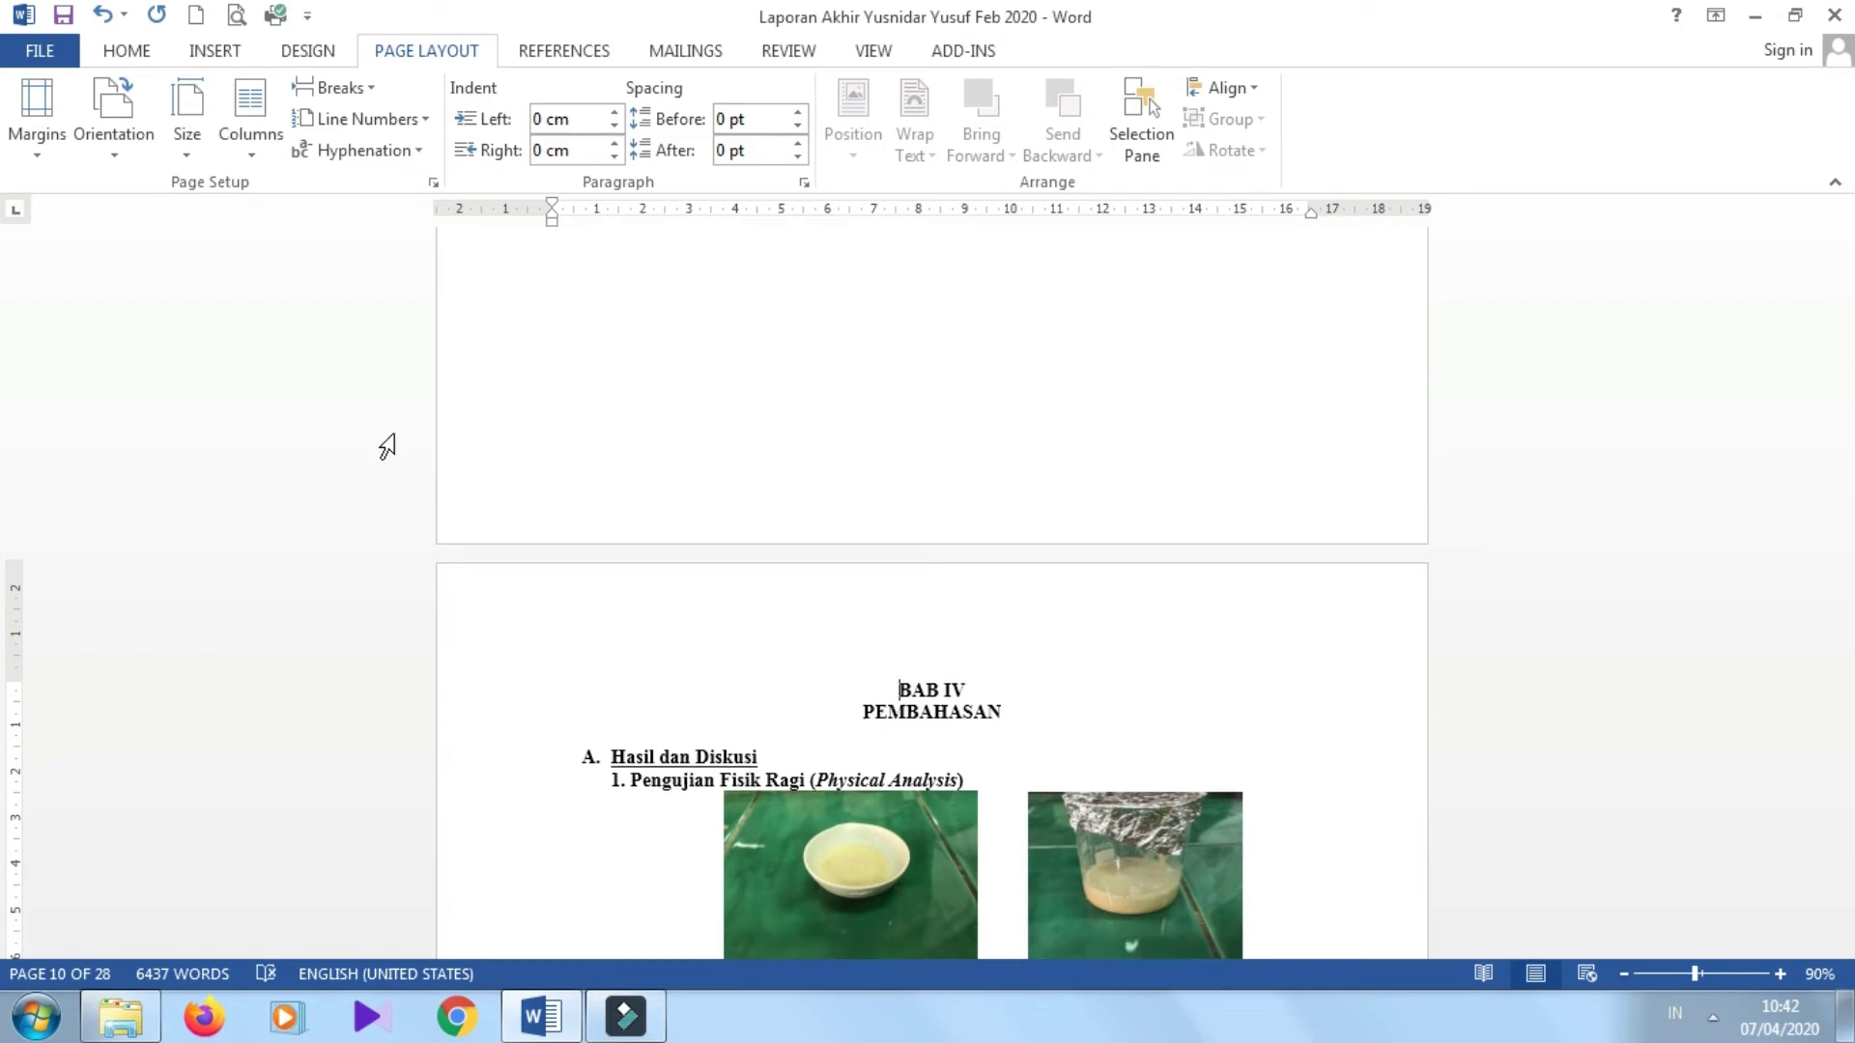
- Check the page number positions on the BAB IV opening page and the pages that follow it
{"action": "key", "text": "Page_Down"}
{"action": "key", "text": "Page_Down"}
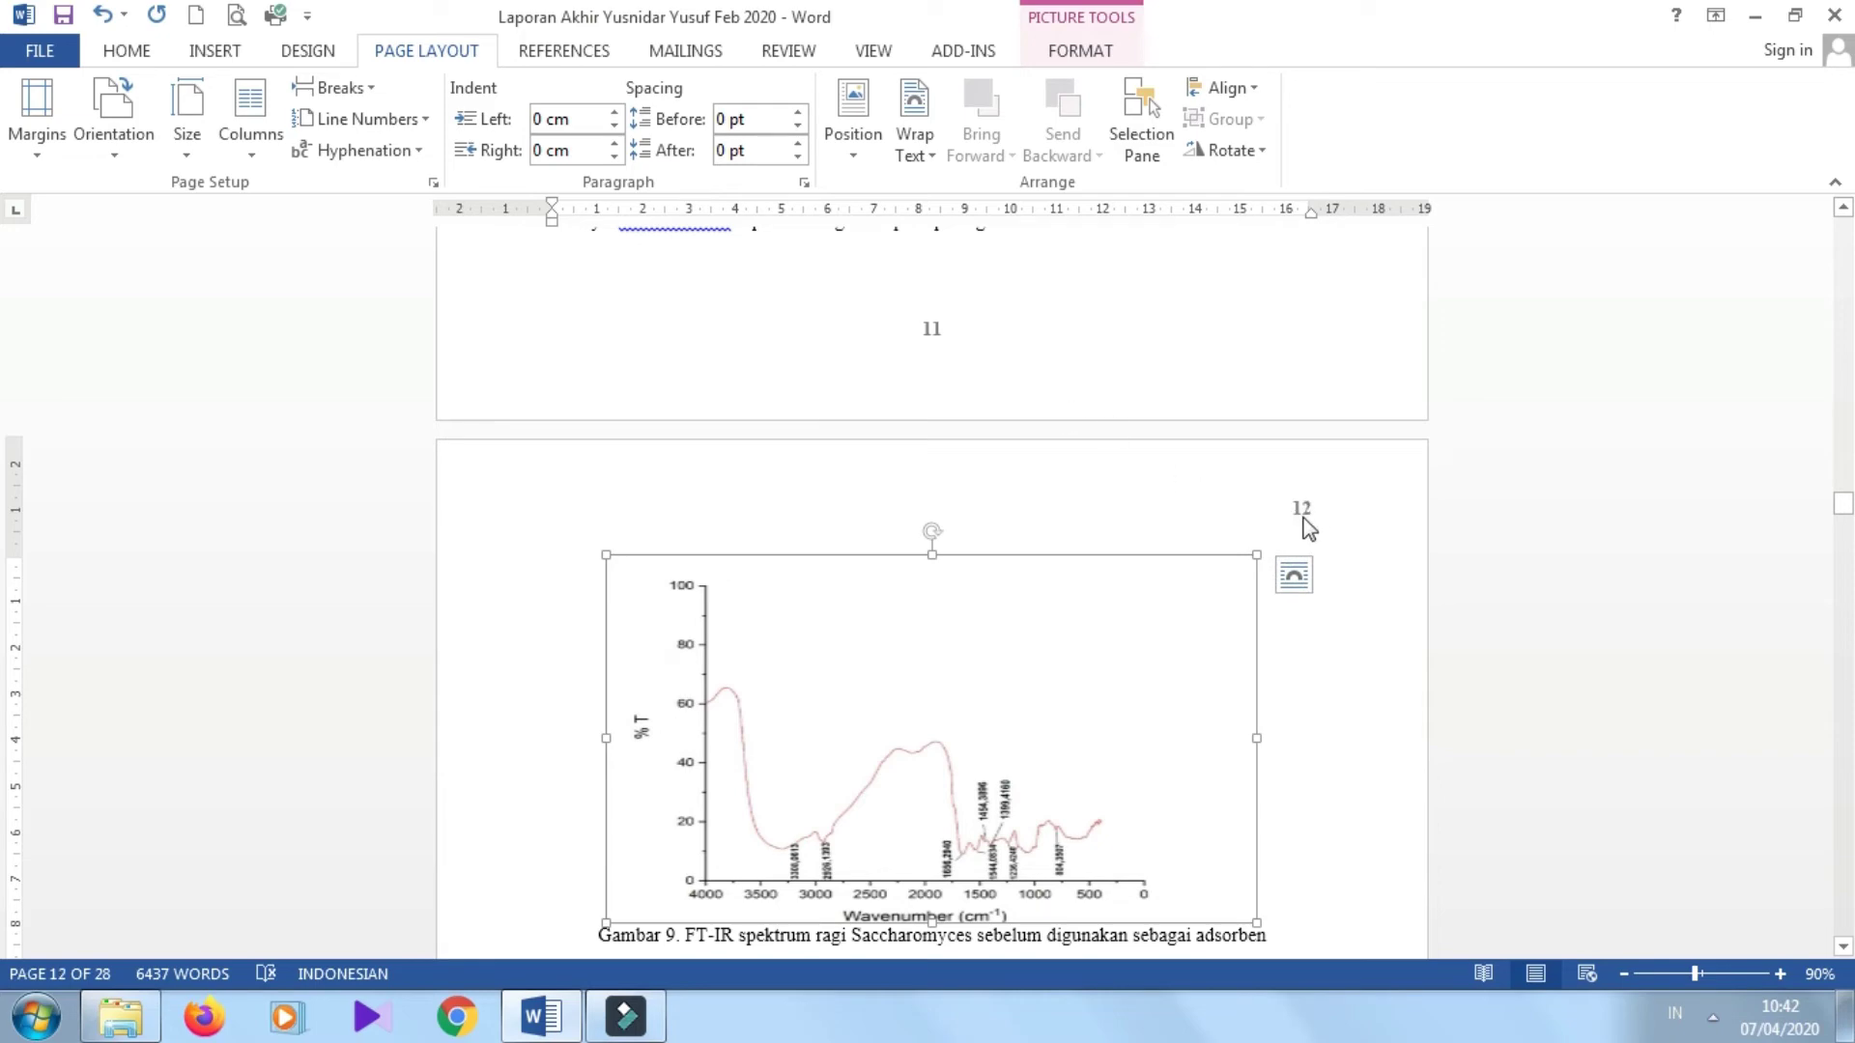
{"action": "key", "text": "Page_Down"}
{"action": "key", "text": "Page_Down"}
{"action": "key", "text": "Page_Down"}
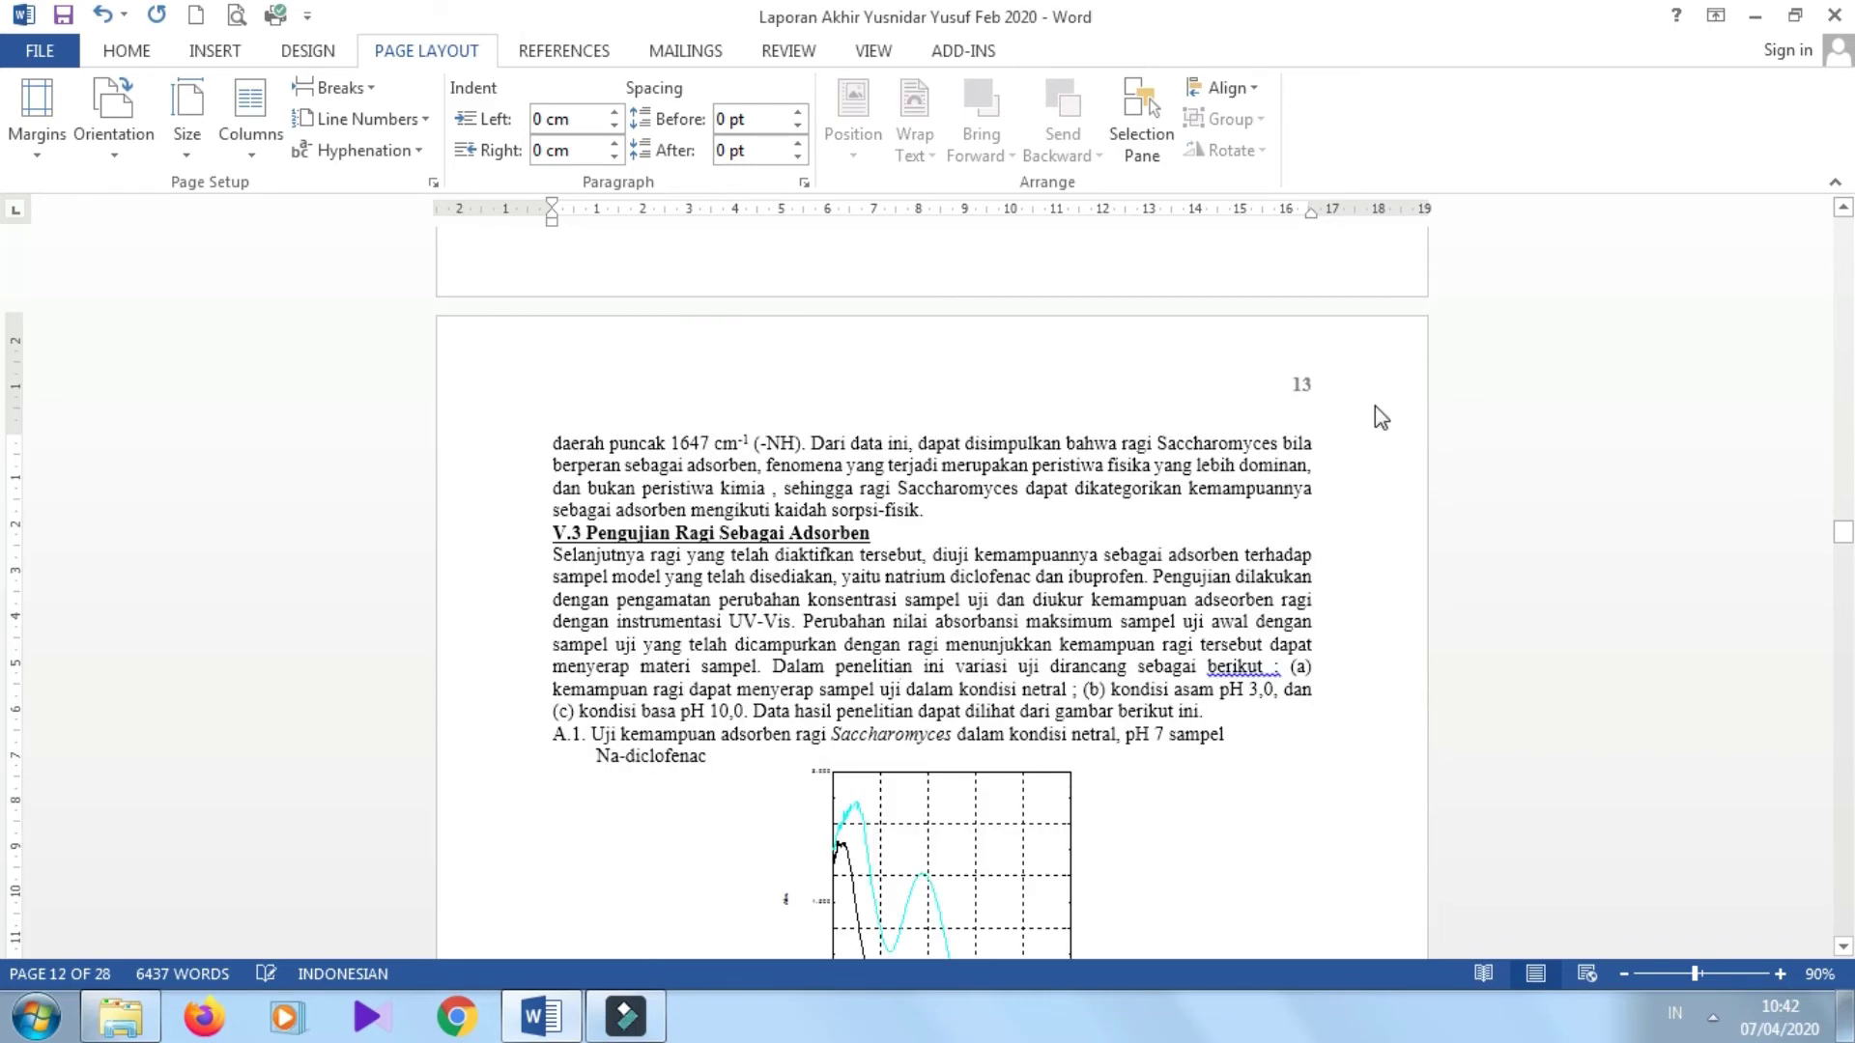
{"action": "key", "text": "Page_Down"}
{"action": "key", "text": "Page_Down"}
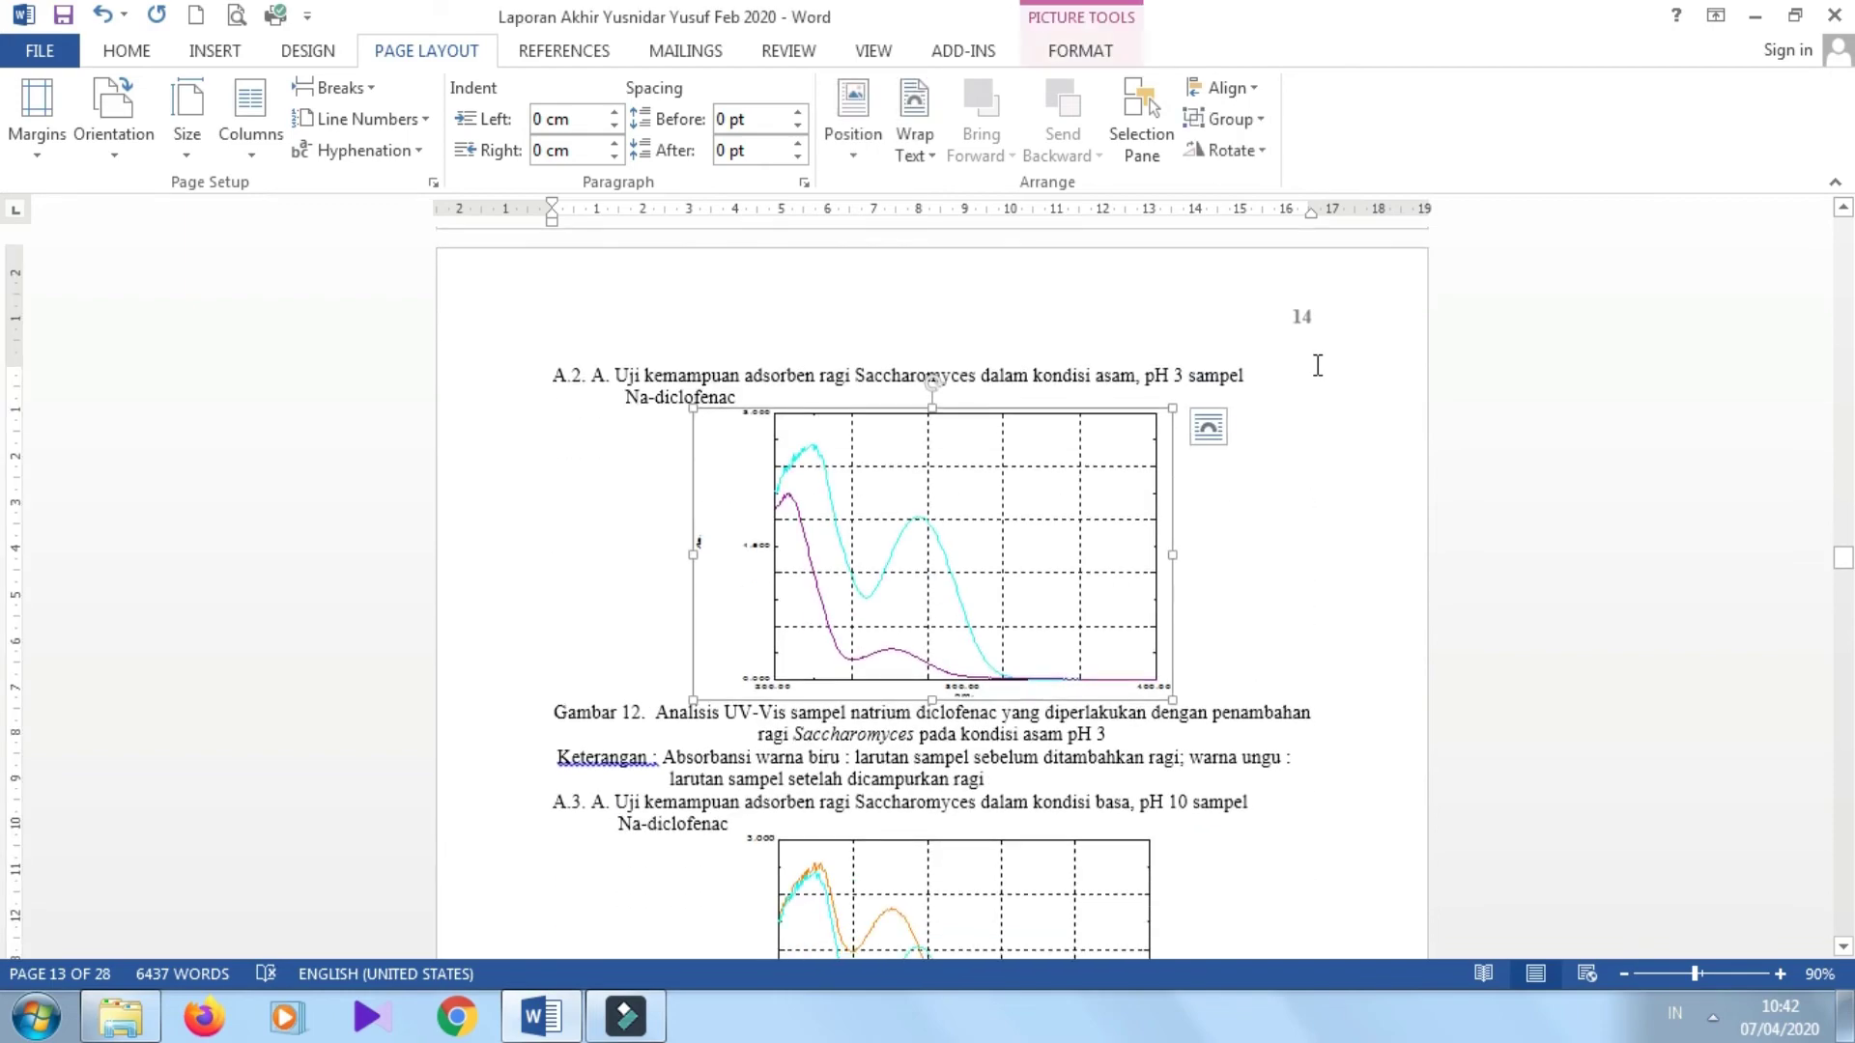
{"action": "key", "text": "Page_Down"}
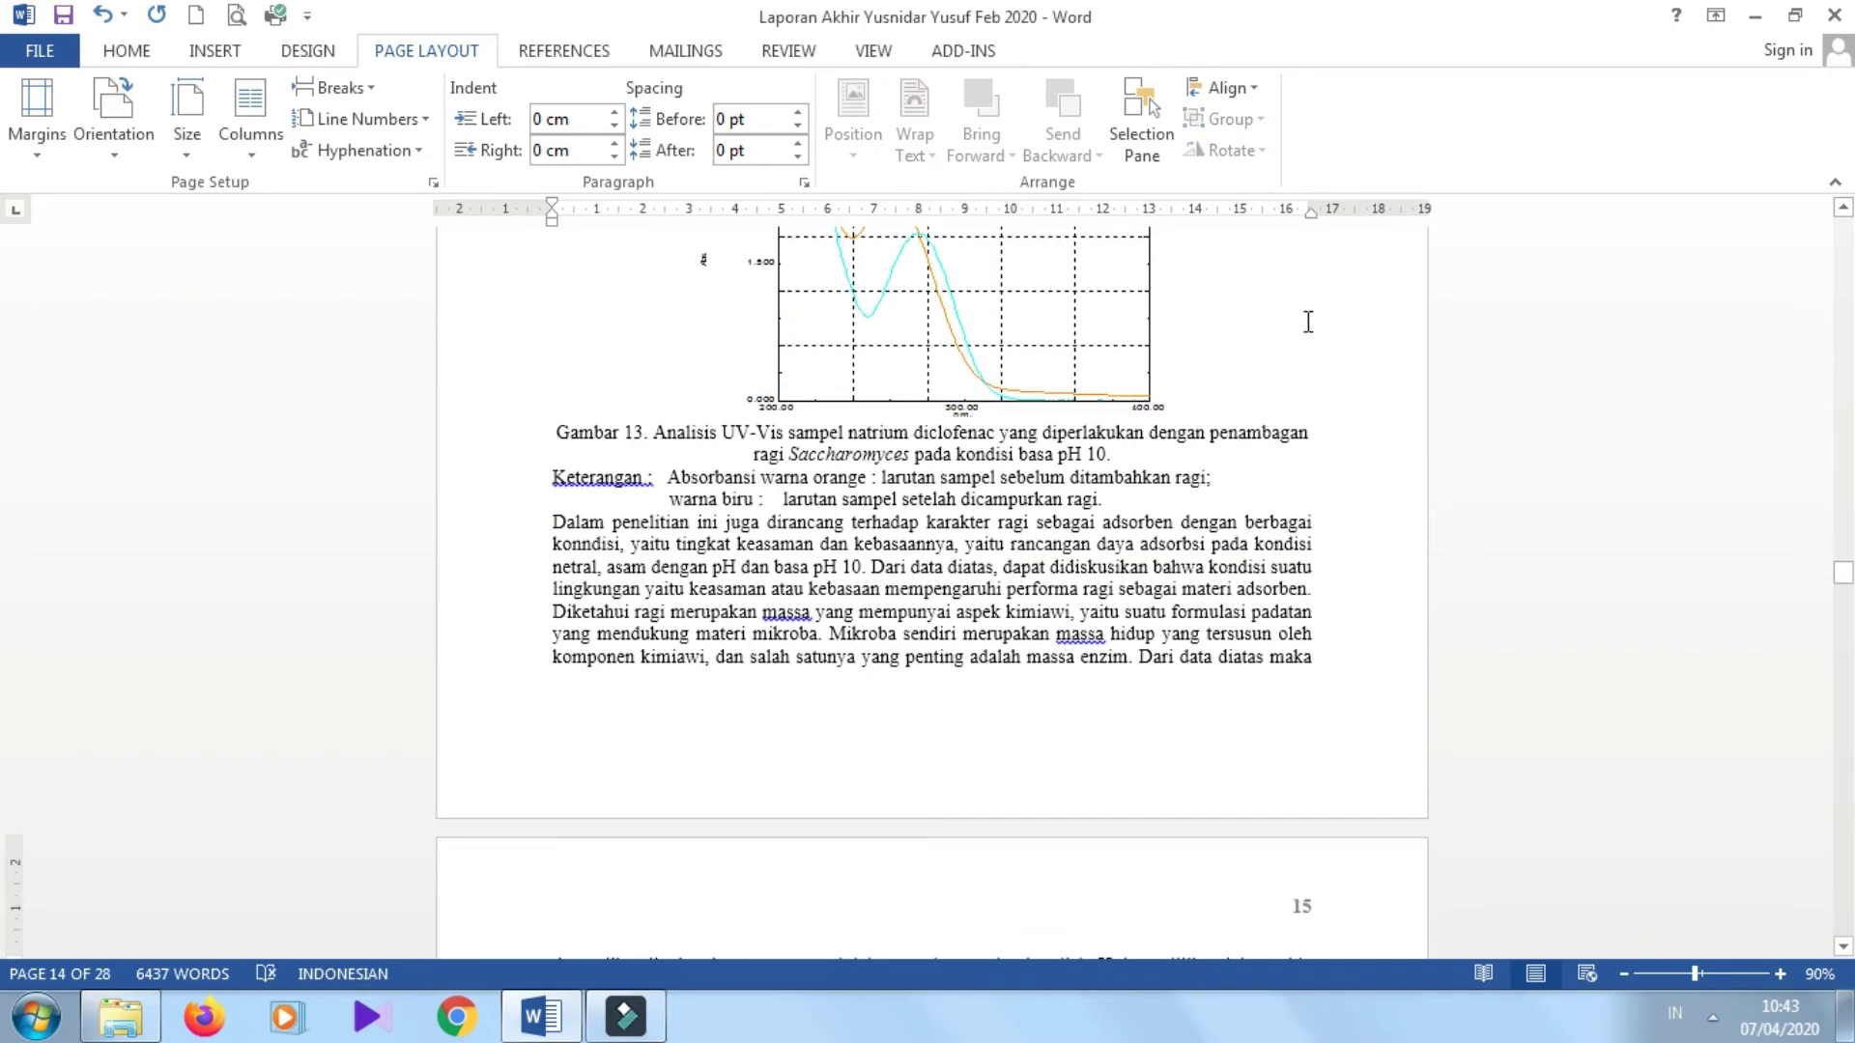
- Look through the remaining BAB IV pages to the Daftar Pustaka and go back to examine the BAB V SIMPULAN page
{"action": "key", "text": "Page_Down"}
{"action": "key", "text": "Page_Down"}
{"action": "key", "text": "Page_Down"}
{"action": "key", "text": "Page_Down"}
{"action": "key", "text": "Page_Down"}
{"action": "key", "text": "Page_Down"}
{"action": "key", "text": "Page_Down"}
{"action": "key", "text": "Page_Down"}
{"action": "key", "text": "Page_Down"}
{"action": "key", "text": "Page_Down"}
{"action": "key", "text": "Page_Down"}
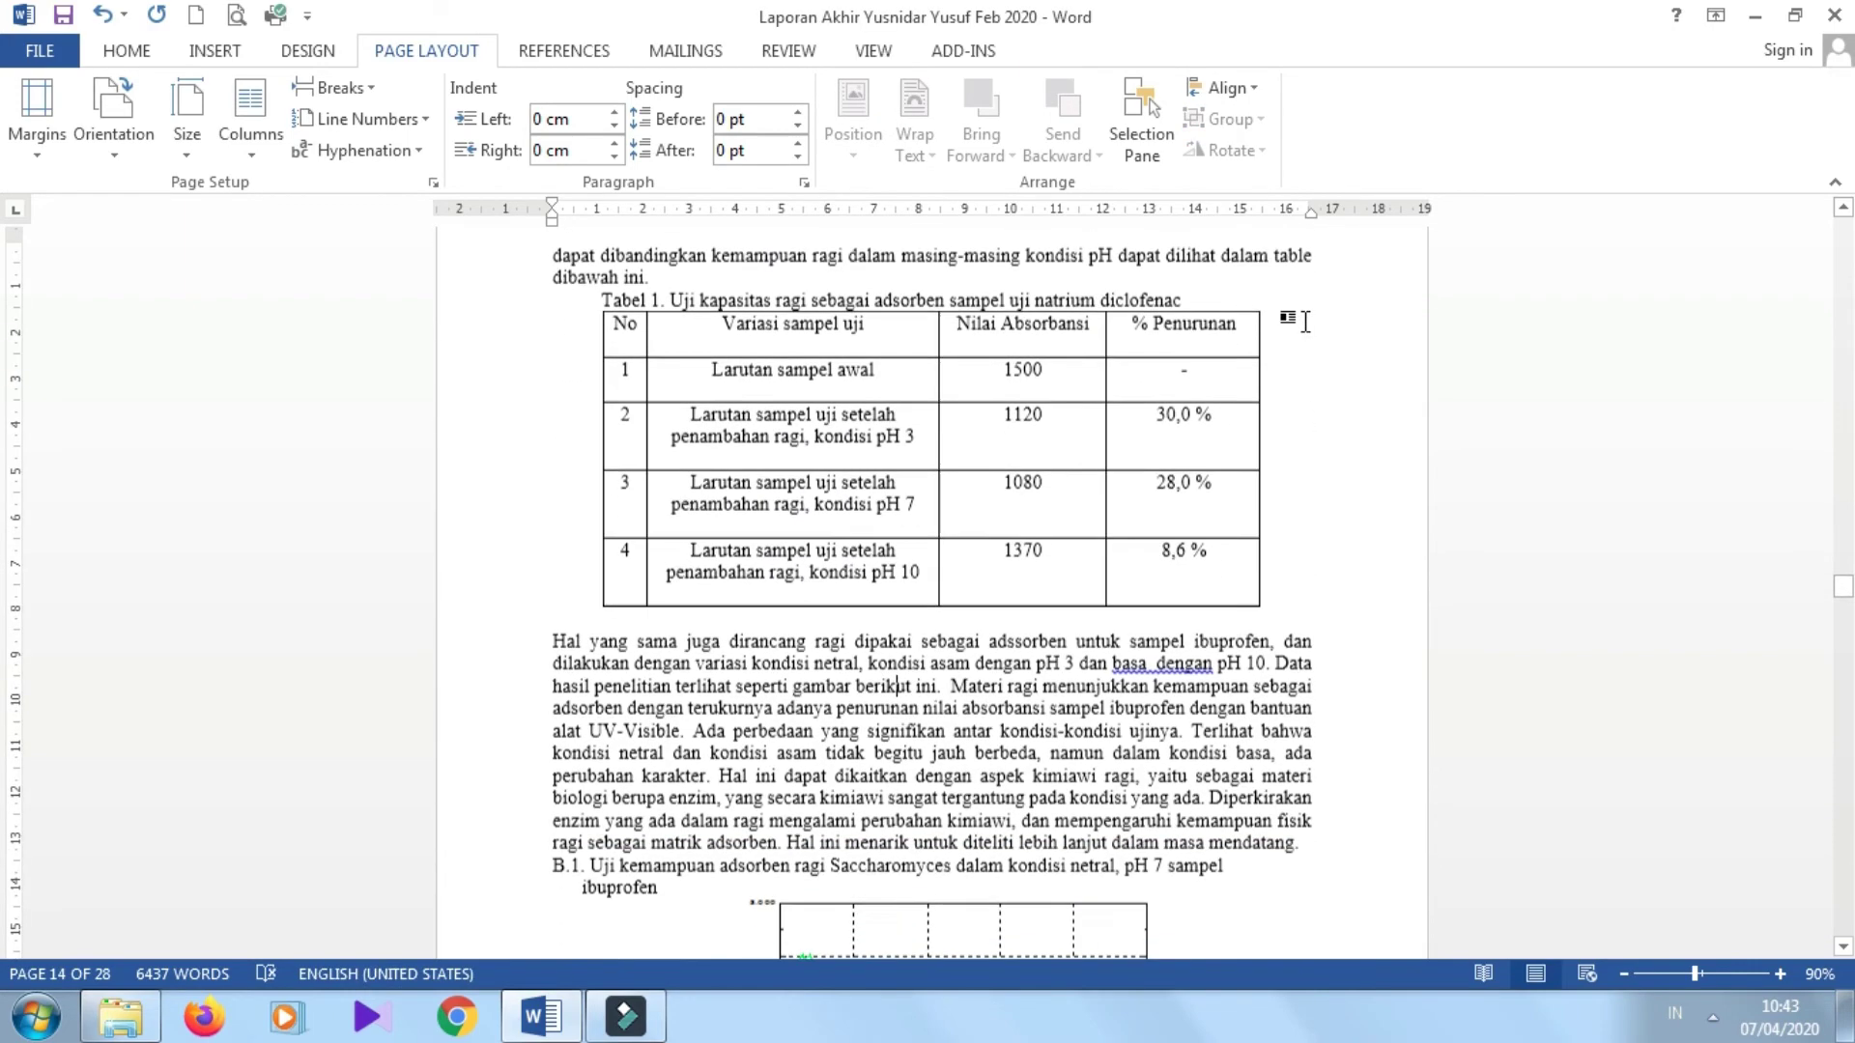
{"action": "key", "text": "Page_Down"}
{"action": "key", "text": "Page_Down"}
{"action": "key", "text": "Page_Down"}
{"action": "key", "text": "Page_Down"}
{"action": "key", "text": "Page_Down"}
{"action": "key", "text": "Page_Down"}
{"action": "key", "text": "Page_Down"}
{"action": "key", "text": "Page_Down"}
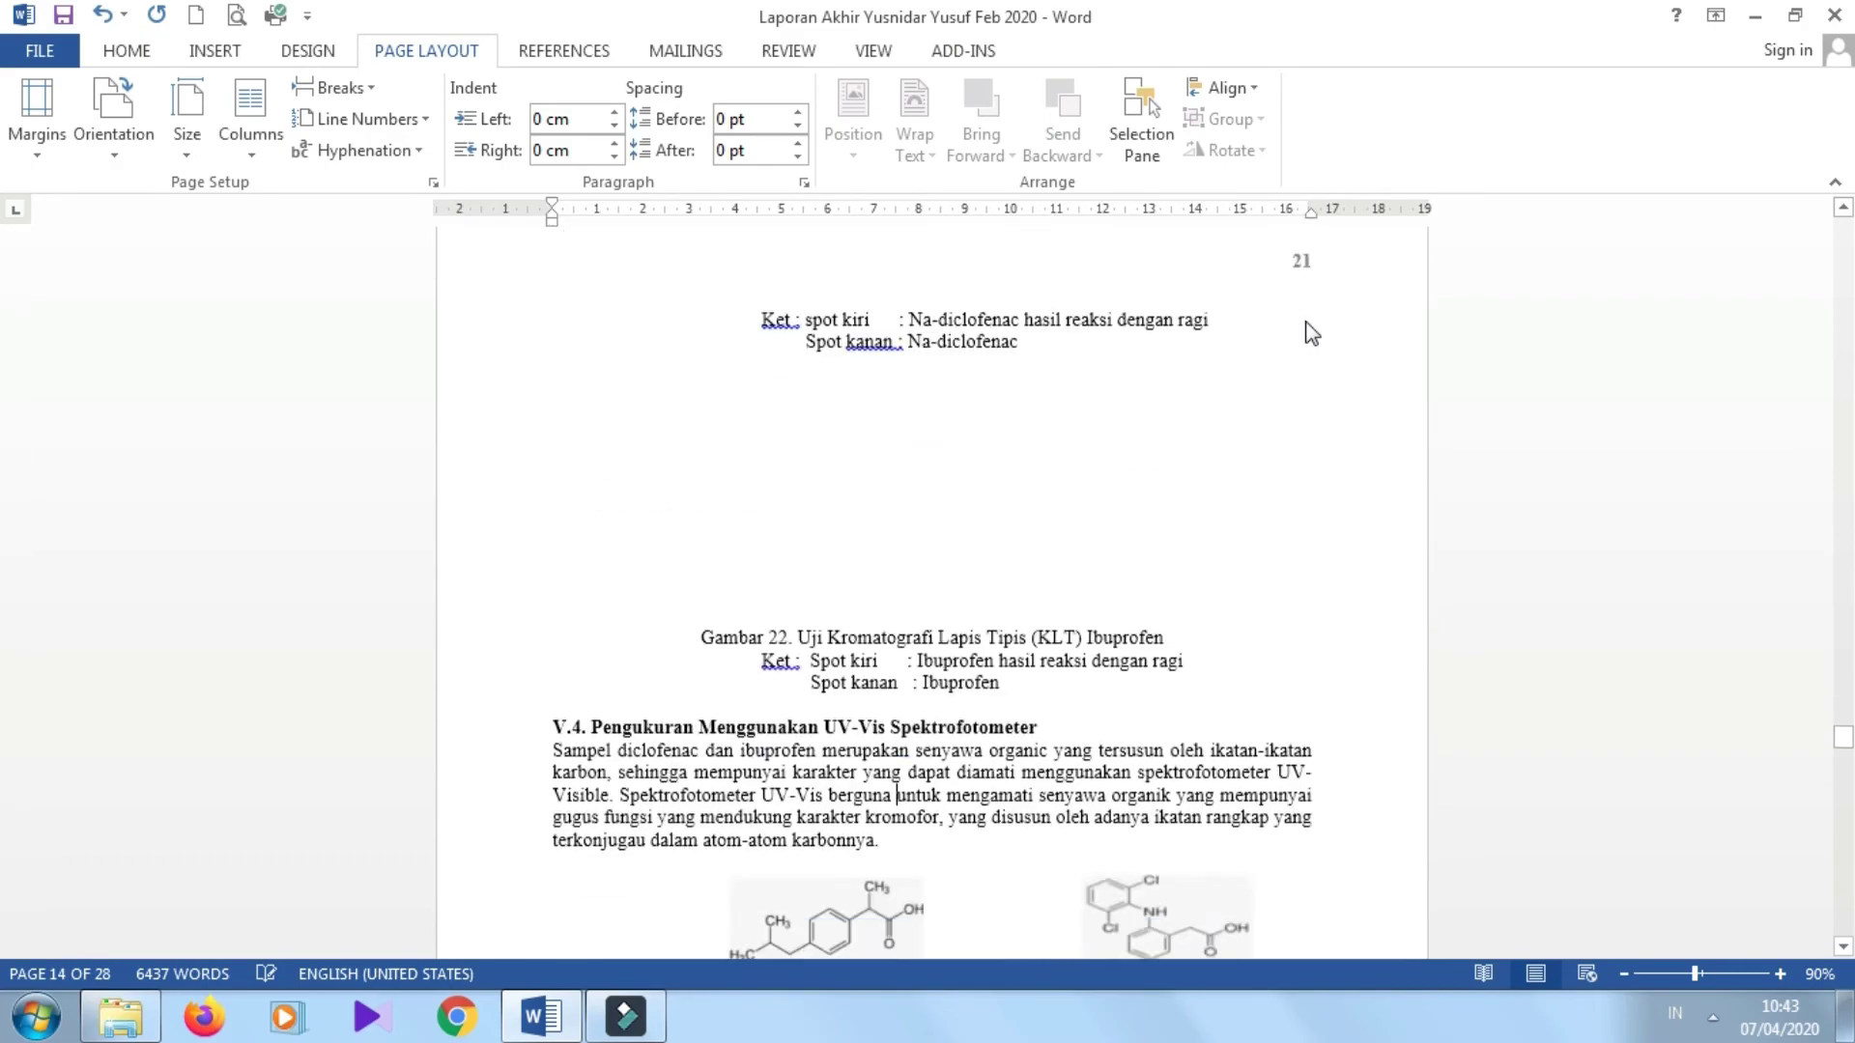
{"action": "key", "text": "Page_Up"}
{"action": "key", "text": "Page_Up"}
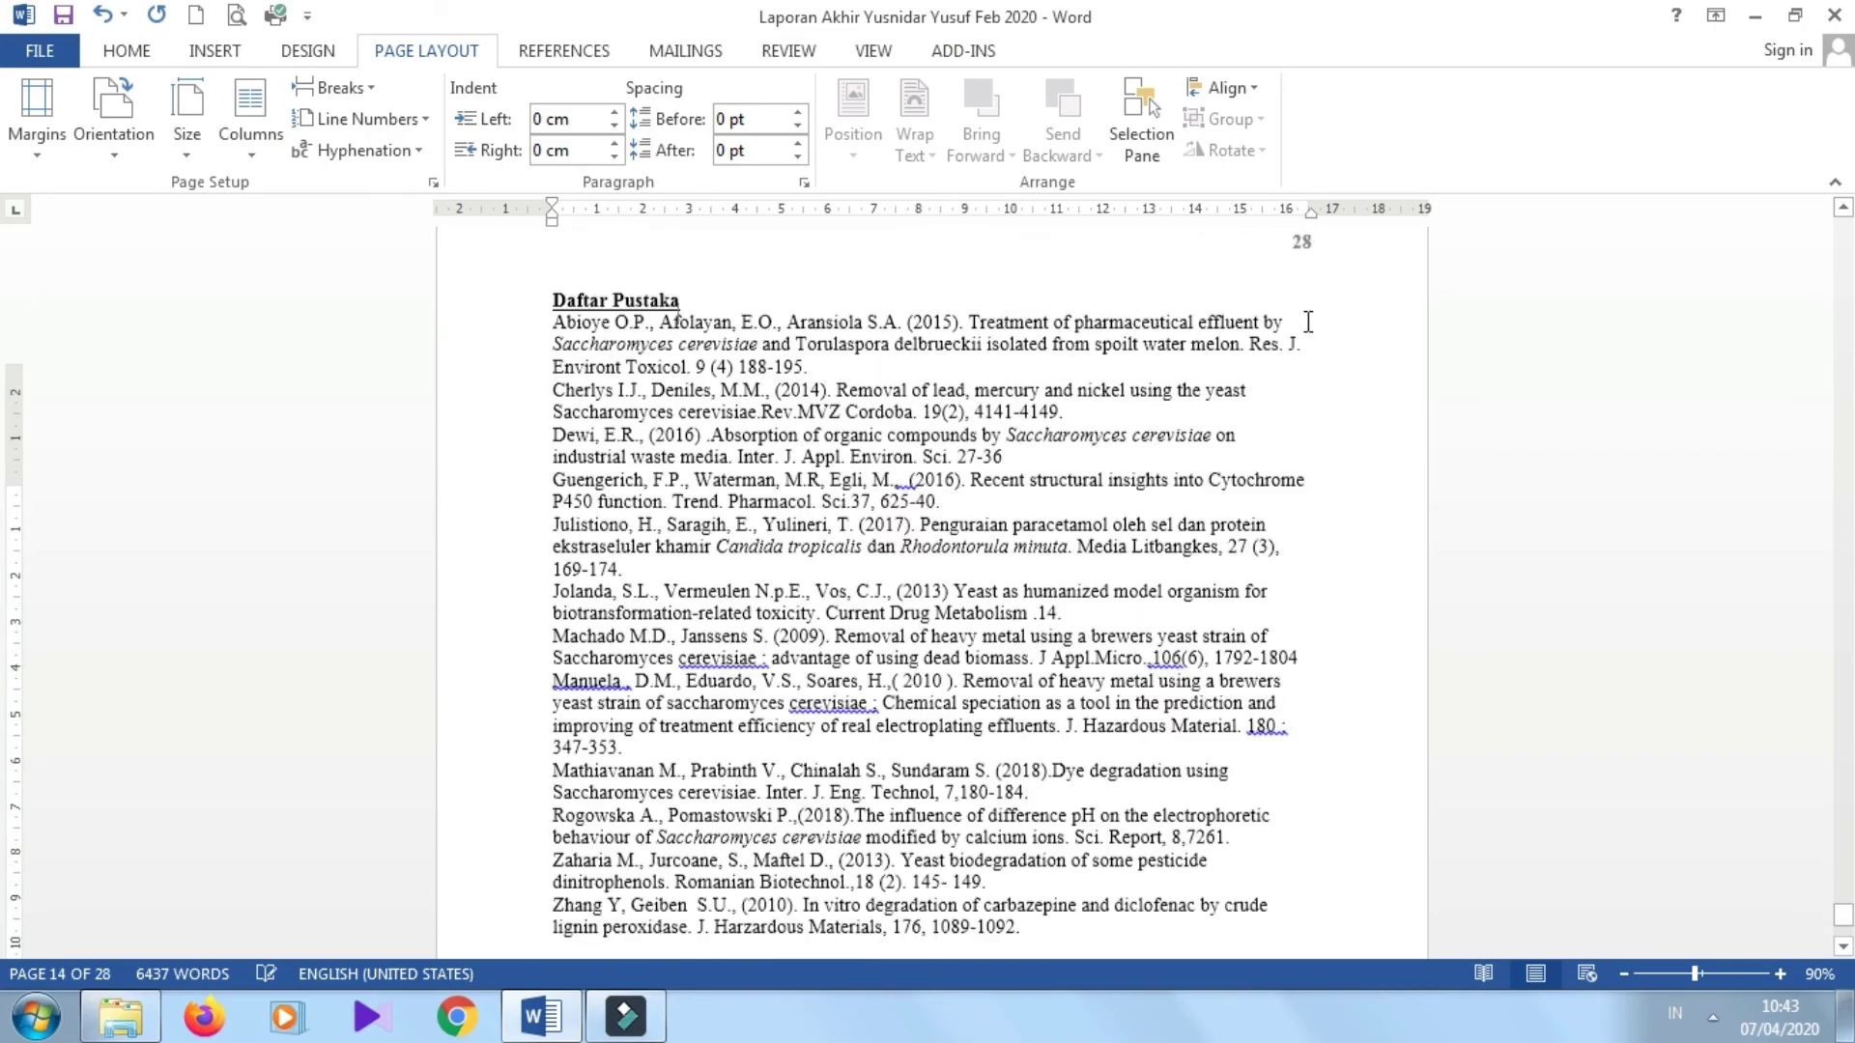
{"action": "key", "text": "Page_Up"}
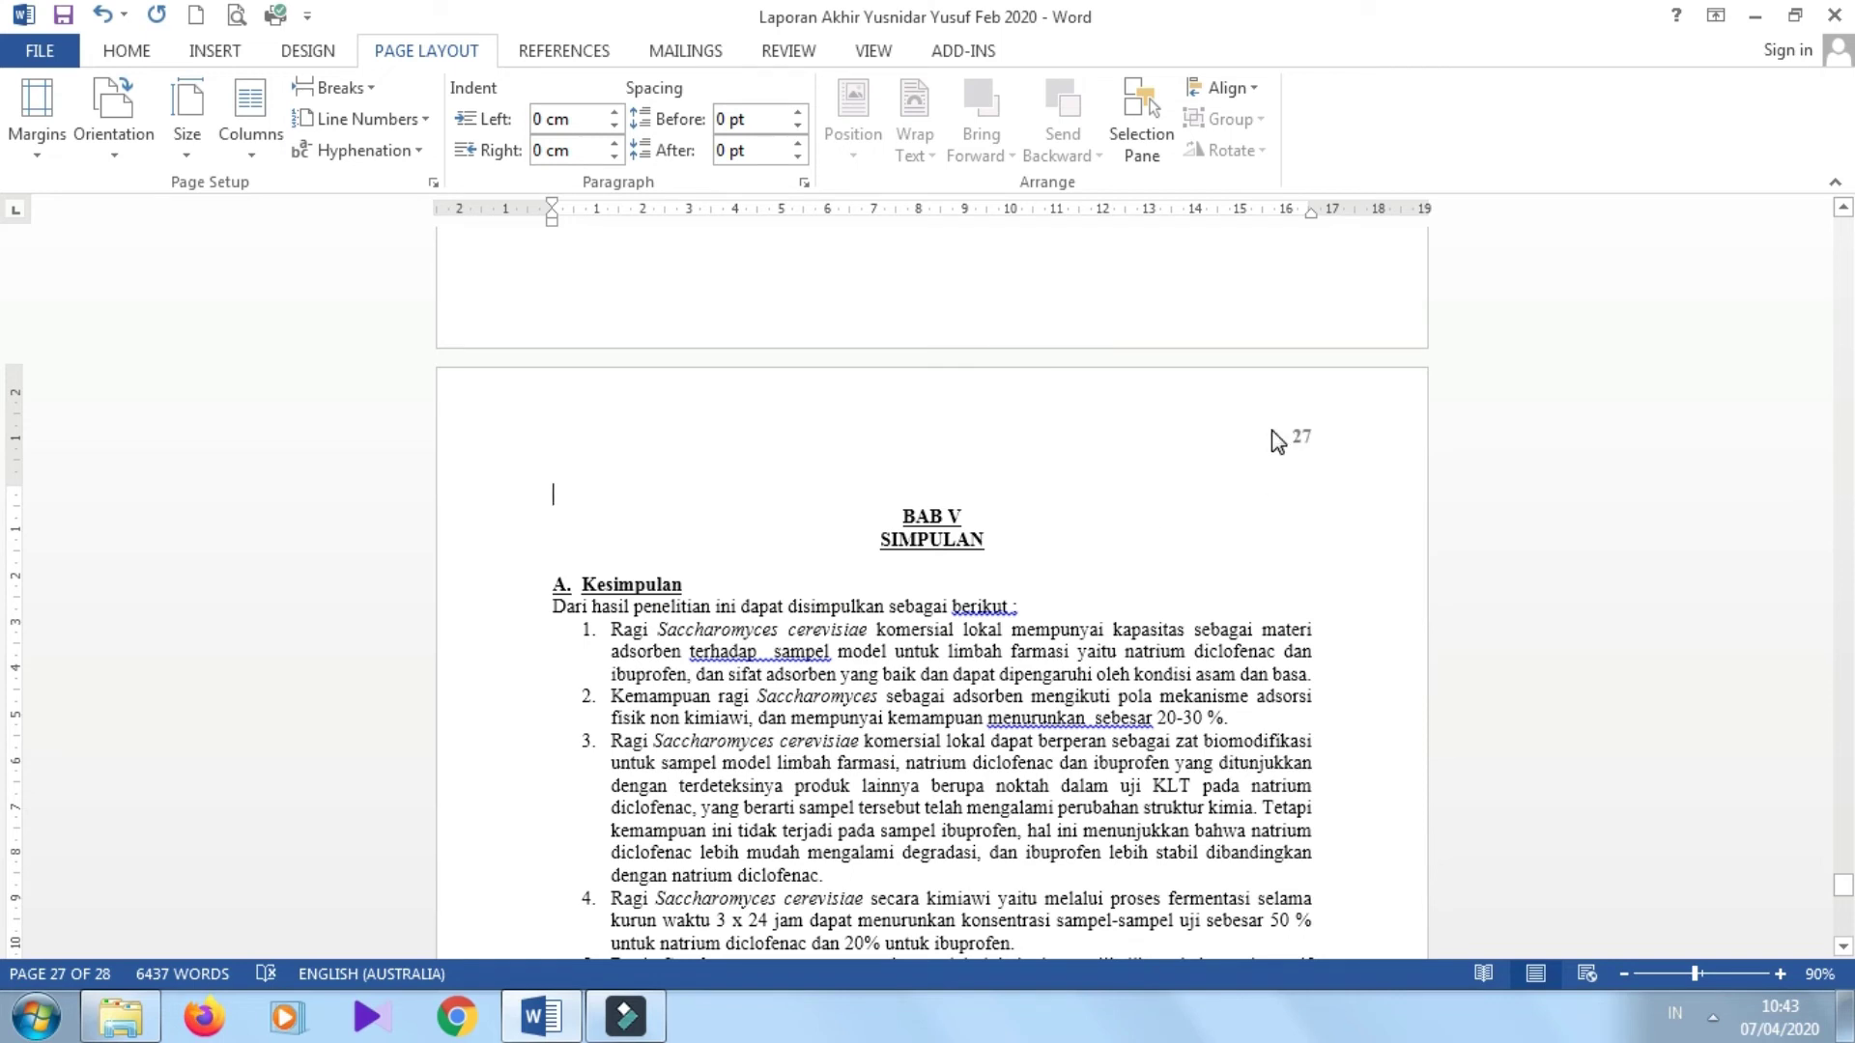
- Insert a Next Page section break in the blank space ending BAB IV and delete the empty lines above the BAB V heading
{"action": "key", "text": "Up"}
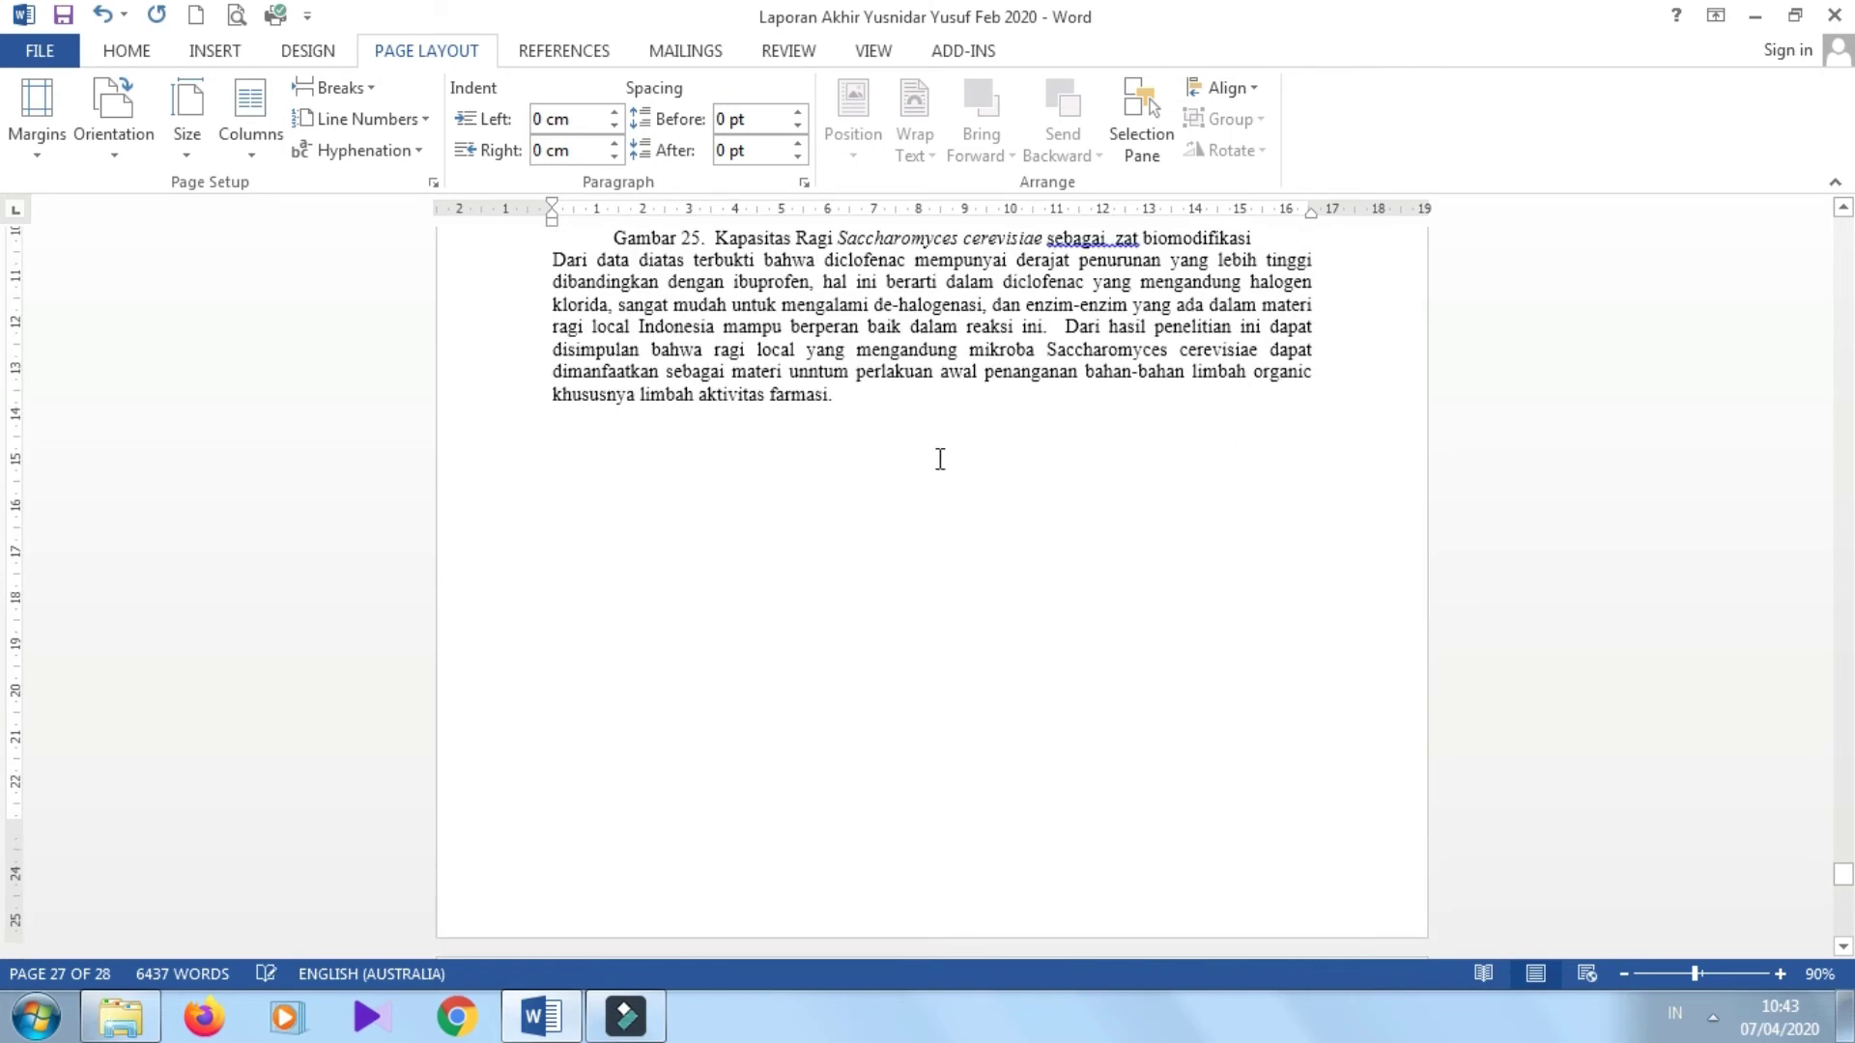
{"action": "left_click", "coordinate": [598, 839]}
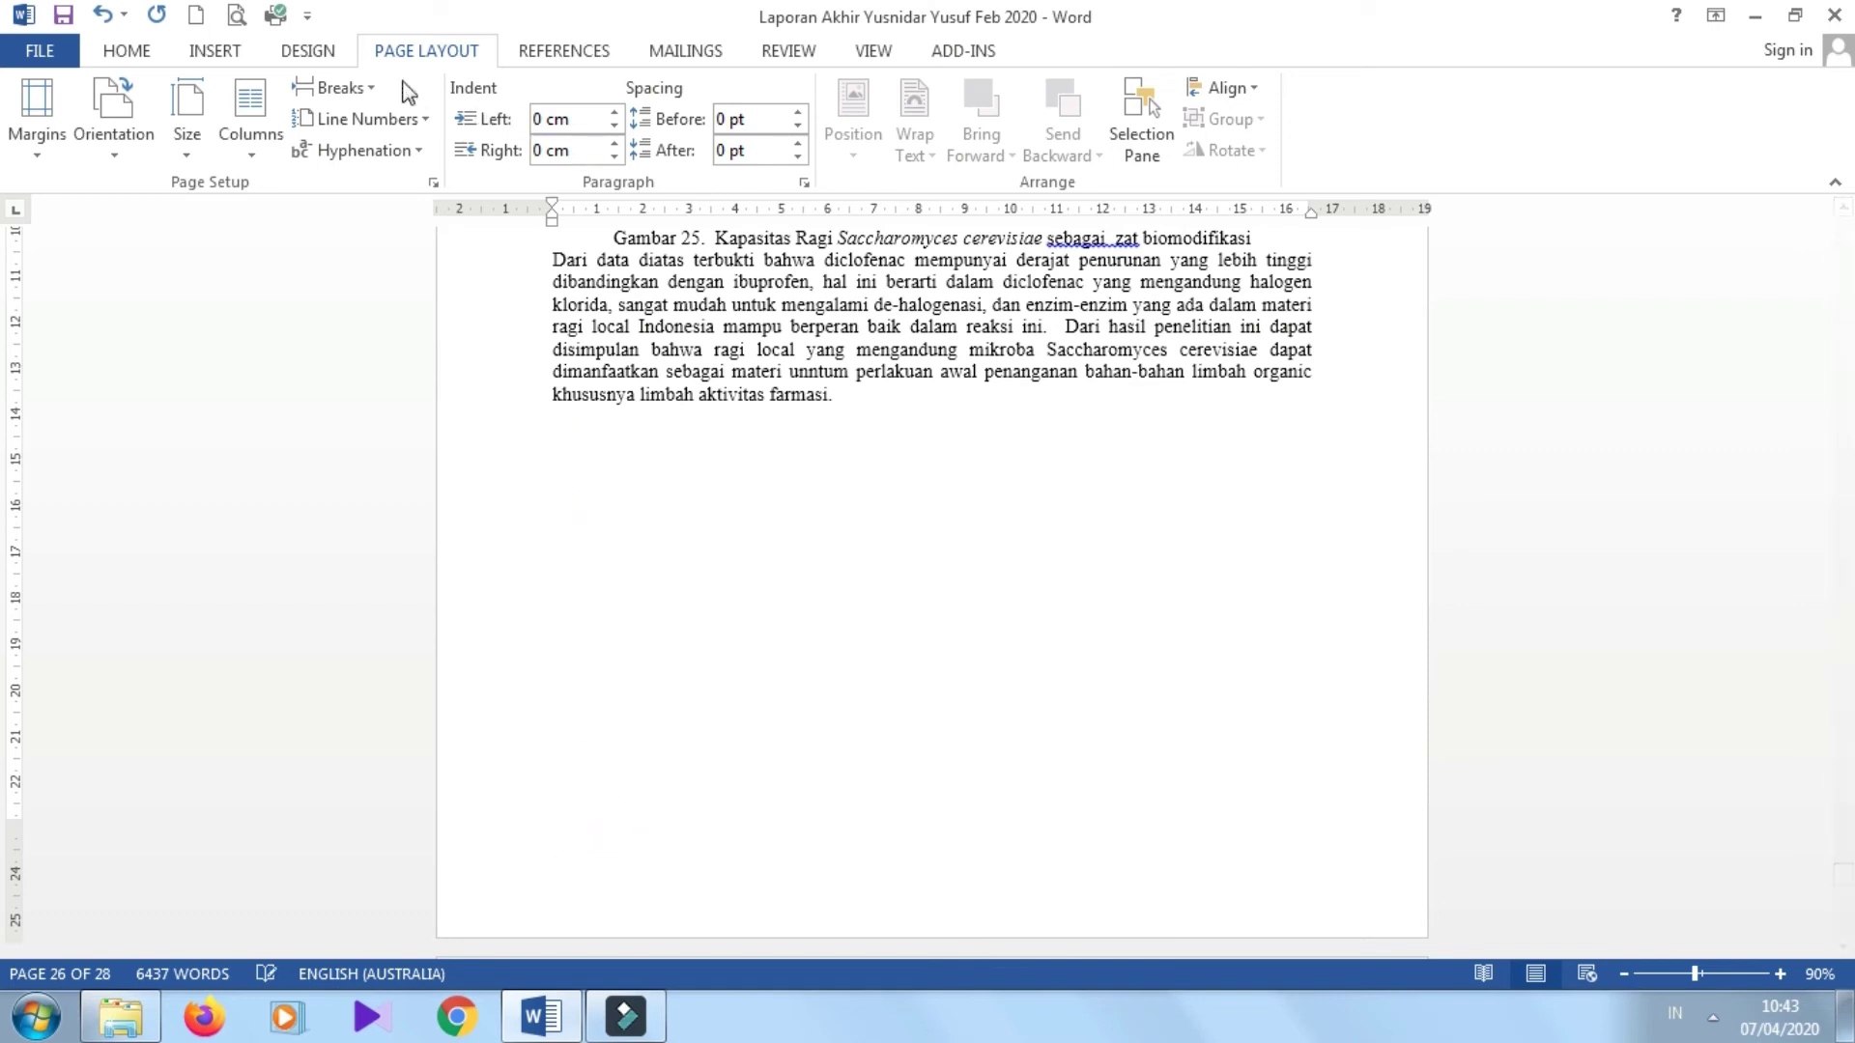
{"action": "left_click", "coordinate": [1844, 948]}
{"action": "scroll", "coordinate": [1844, 955], "scroll_direction": "down", "scroll_amount": 5}
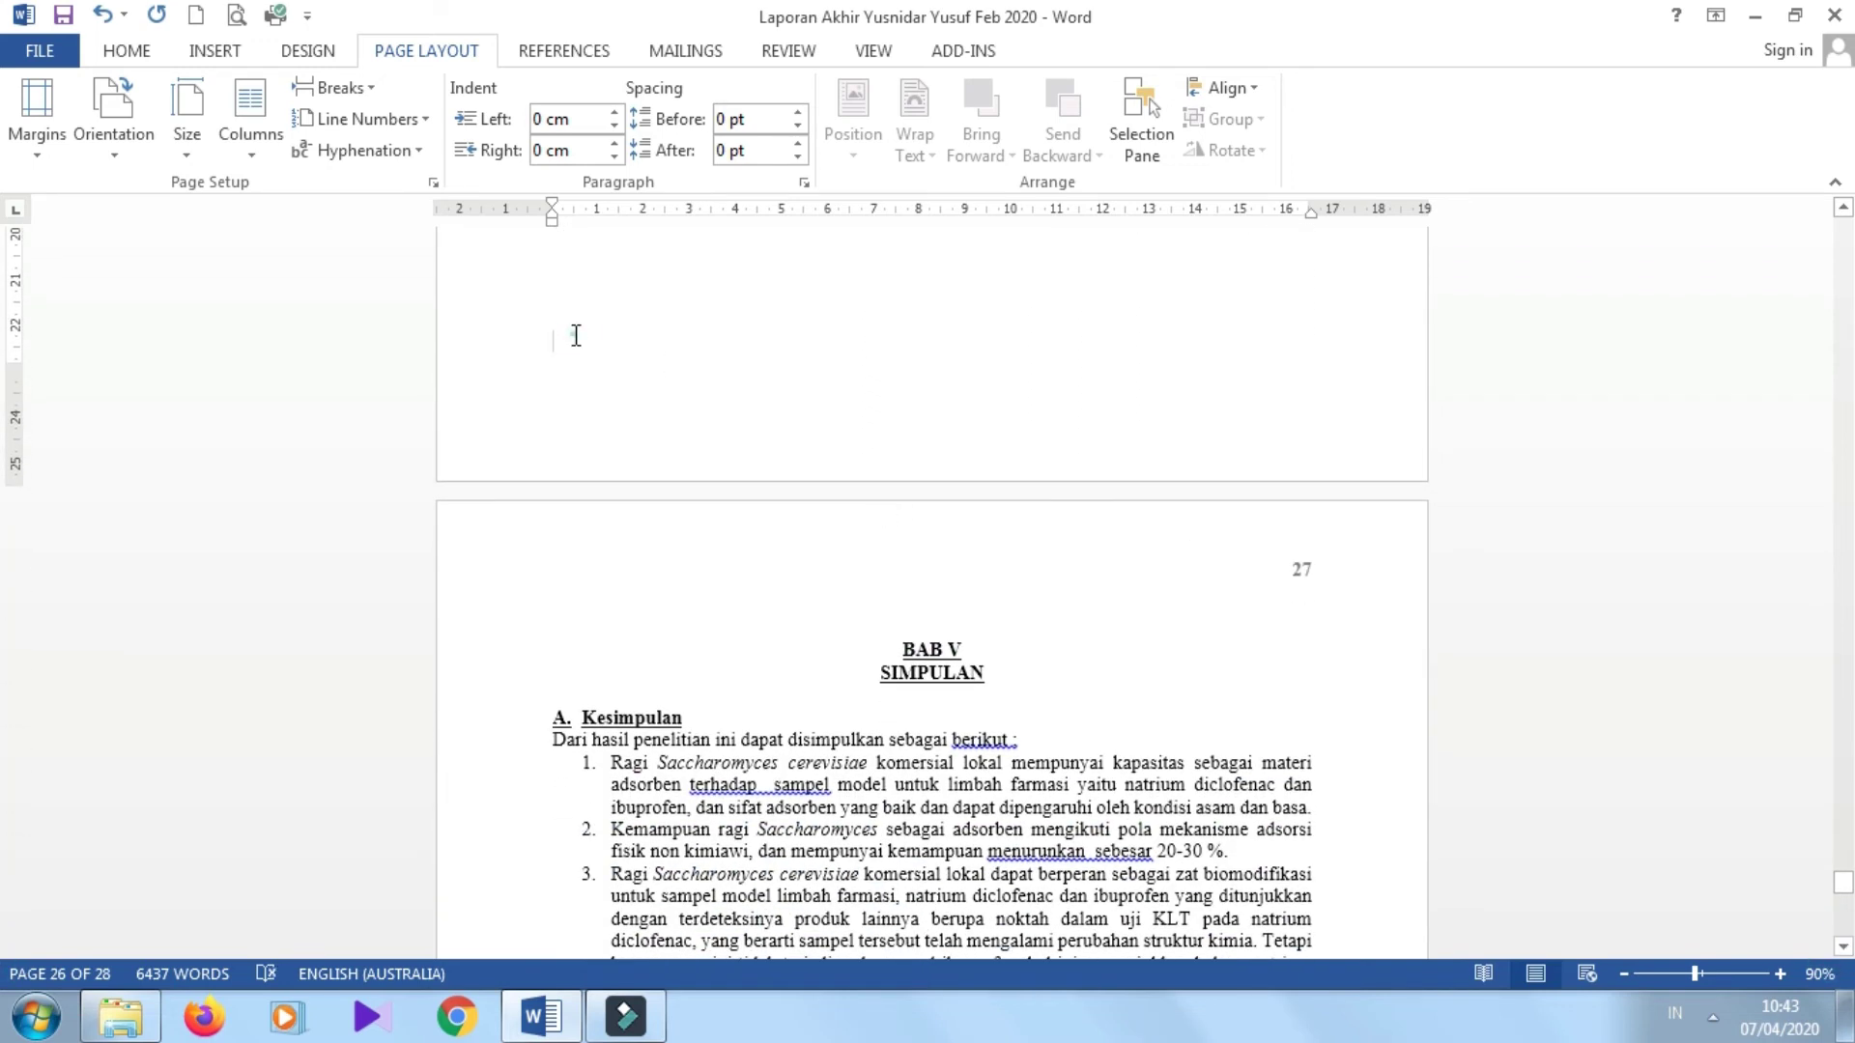
{"action": "left_click", "coordinate": [358, 90]}
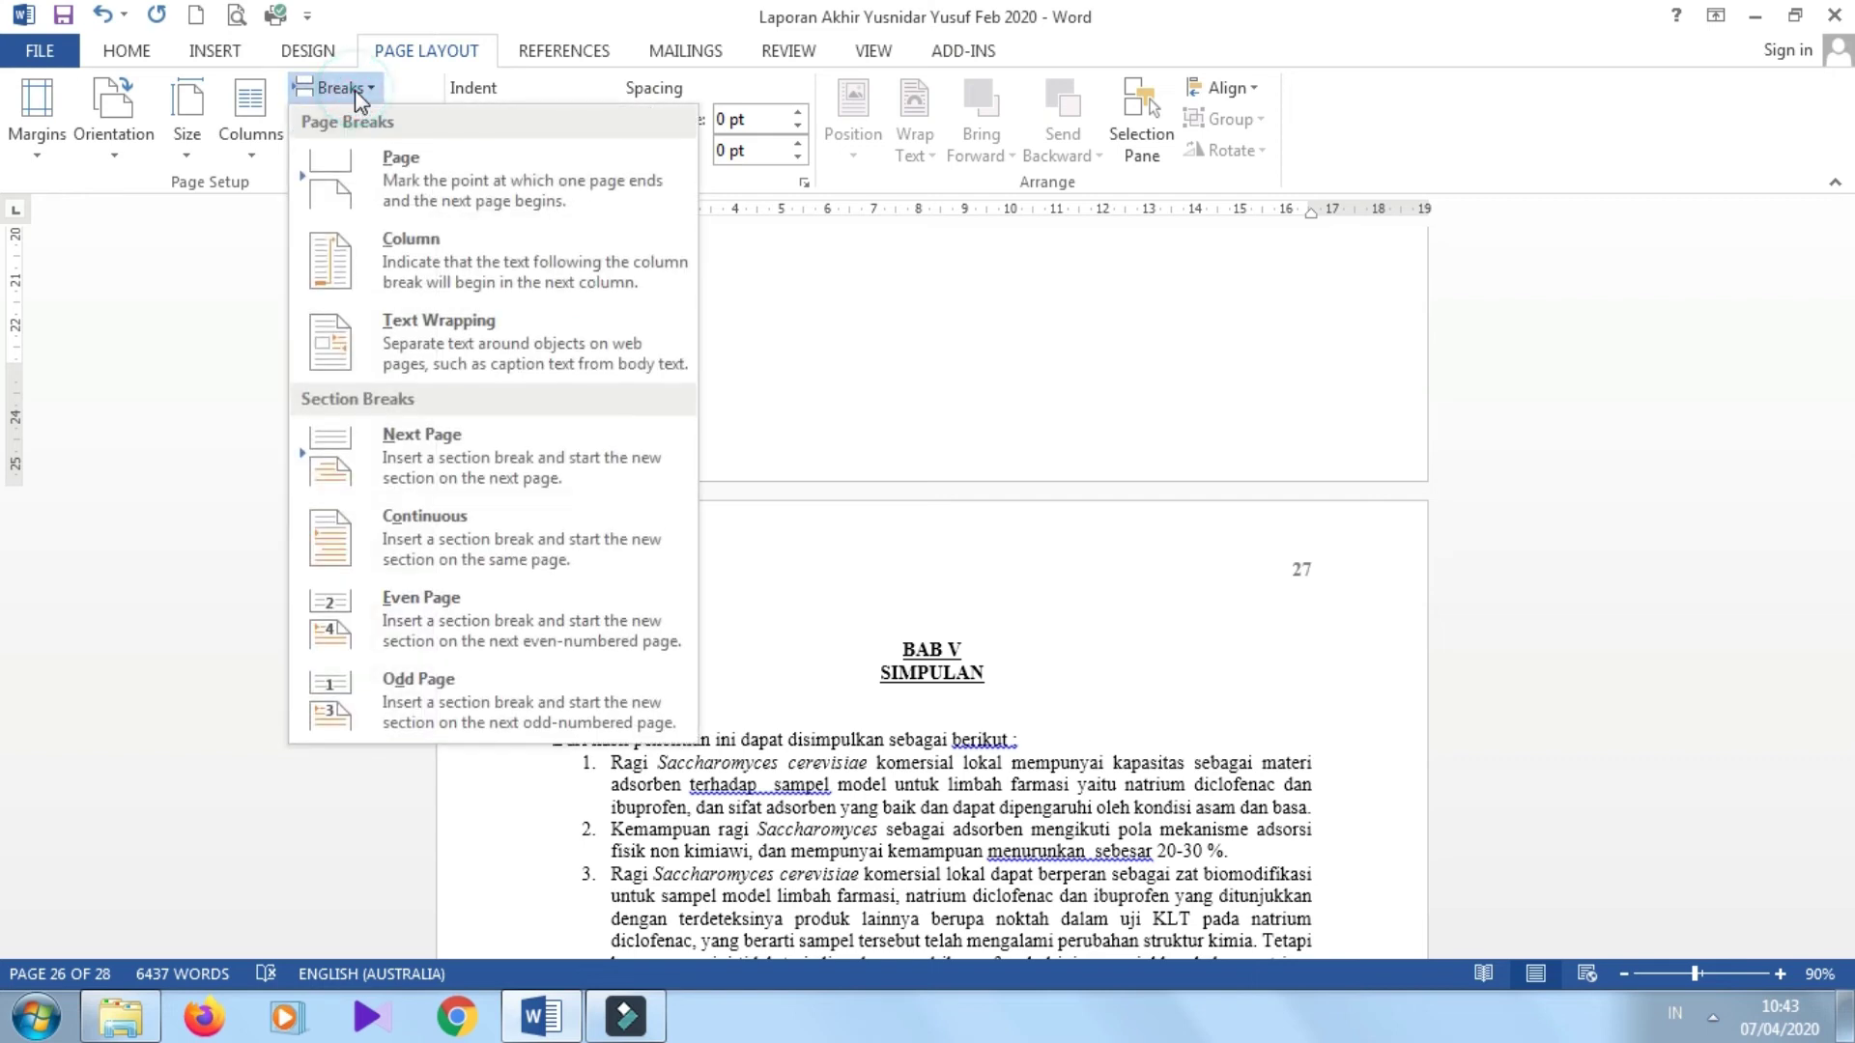
{"action": "left_click", "coordinate": [424, 437]}
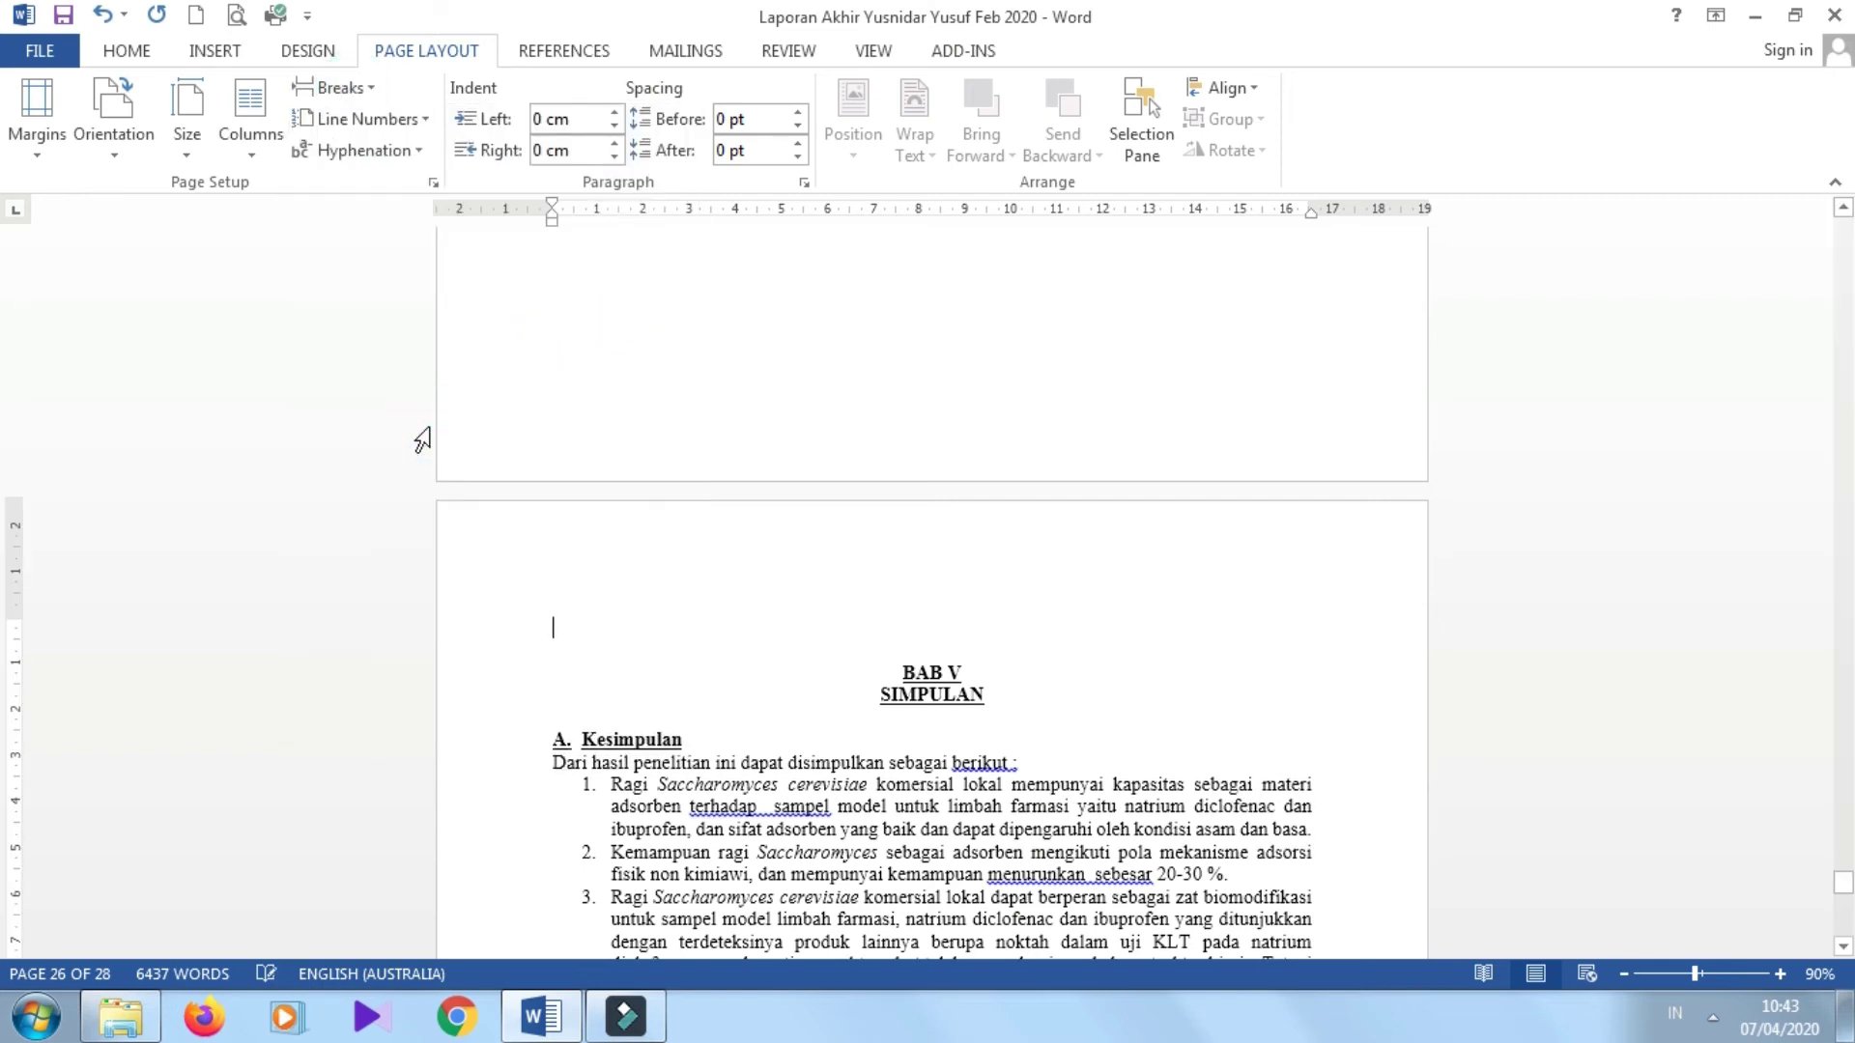
{"action": "key", "text": "Delete"}
{"action": "key", "text": "Delete"}
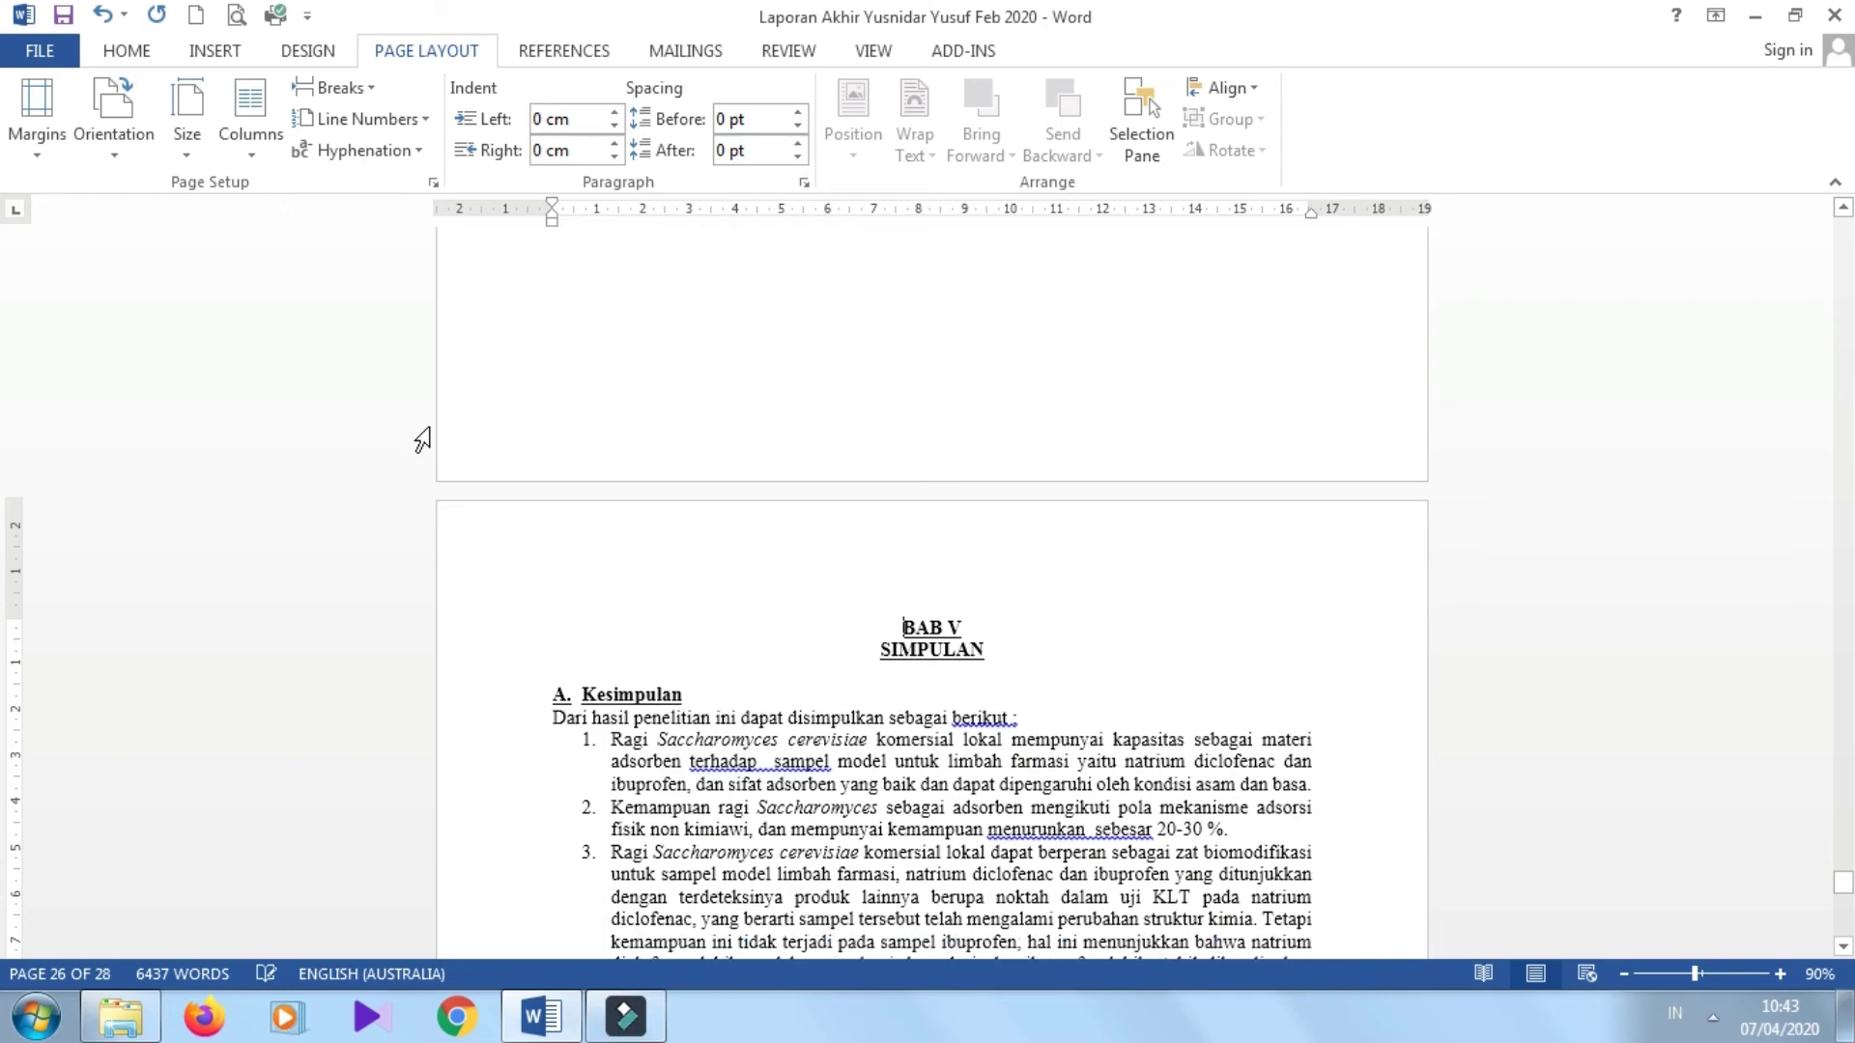
- Move the Daftar Pustaka heading onto the page with its references by adding blank space above it, and remove the surplus empty line
{"action": "key", "text": "Page_Down"}
{"action": "key", "text": "Page_Down"}
{"action": "key", "text": "Page_Down"}
{"action": "key", "text": "Page_Down"}
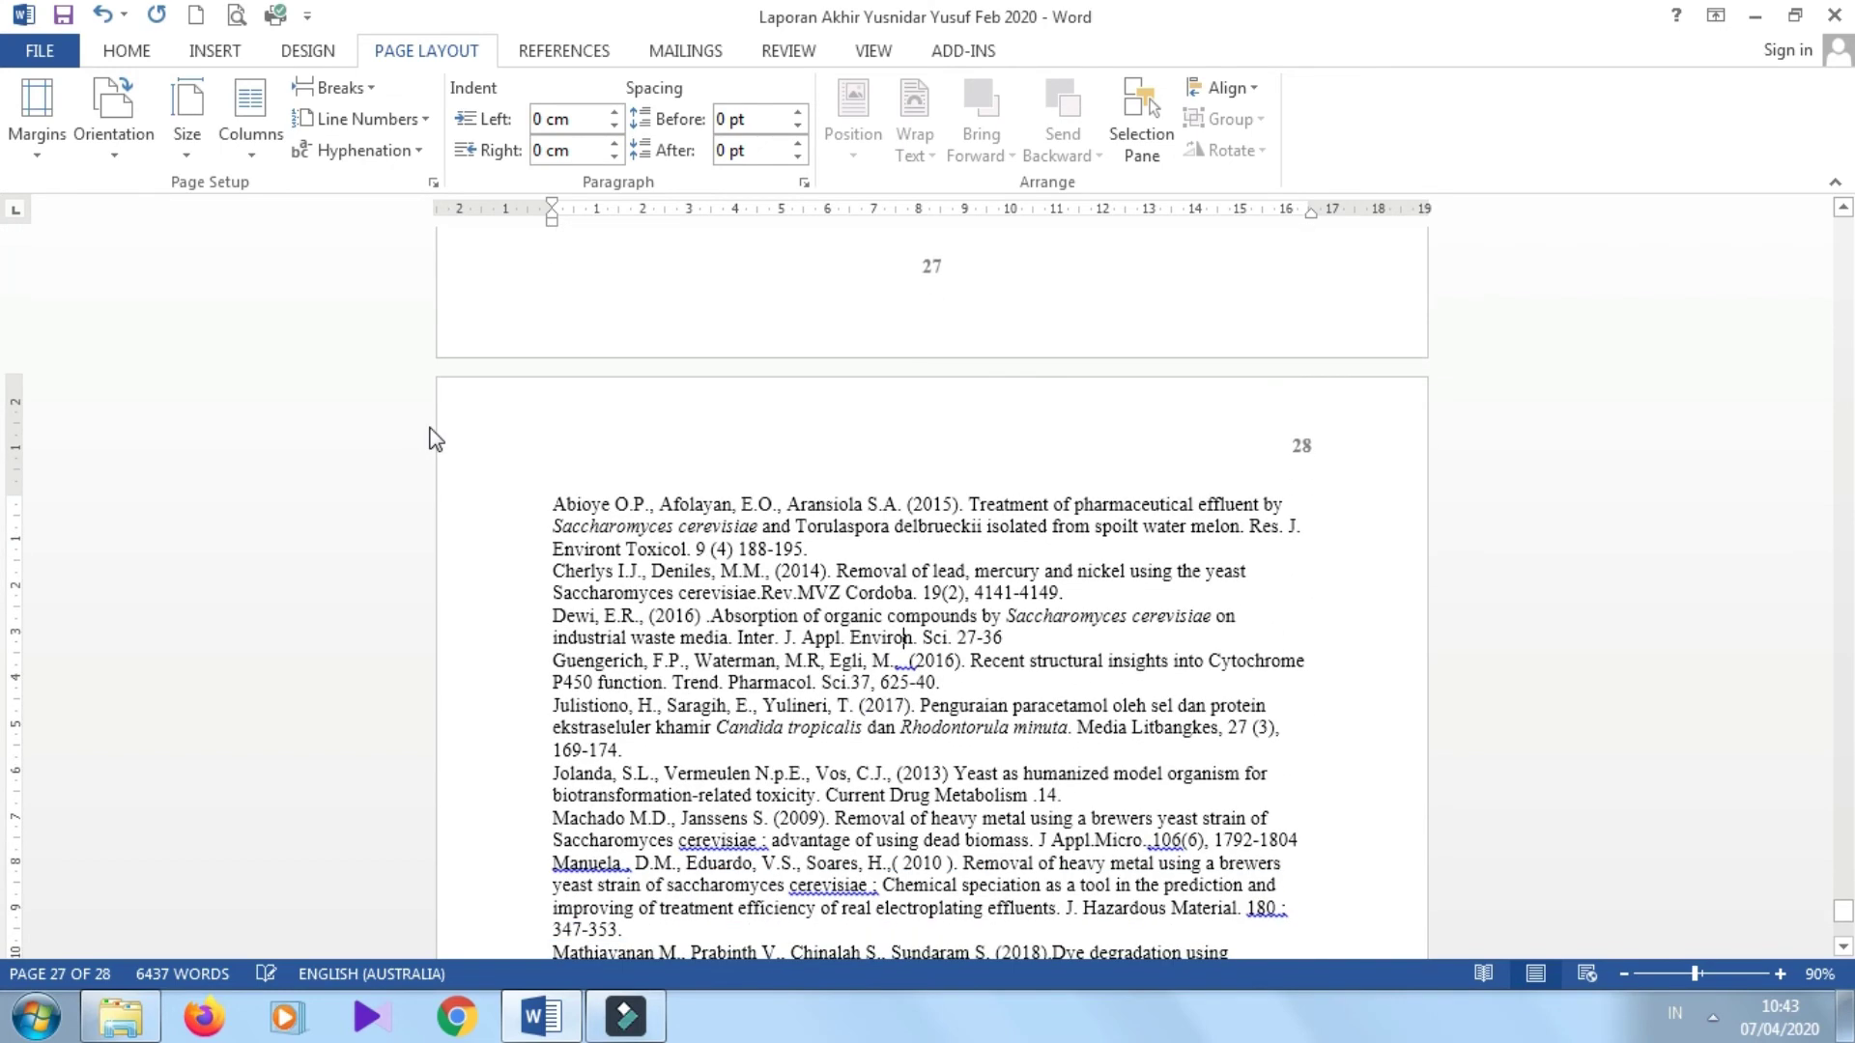
{"action": "key", "text": "Up"}
{"action": "key", "text": "Up"}
{"action": "key", "text": "Up"}
{"action": "key", "text": "Up"}
{"action": "key", "text": "Up"}
{"action": "key", "text": "Up"}
{"action": "key", "text": "Up"}
{"action": "key", "text": "Up"}
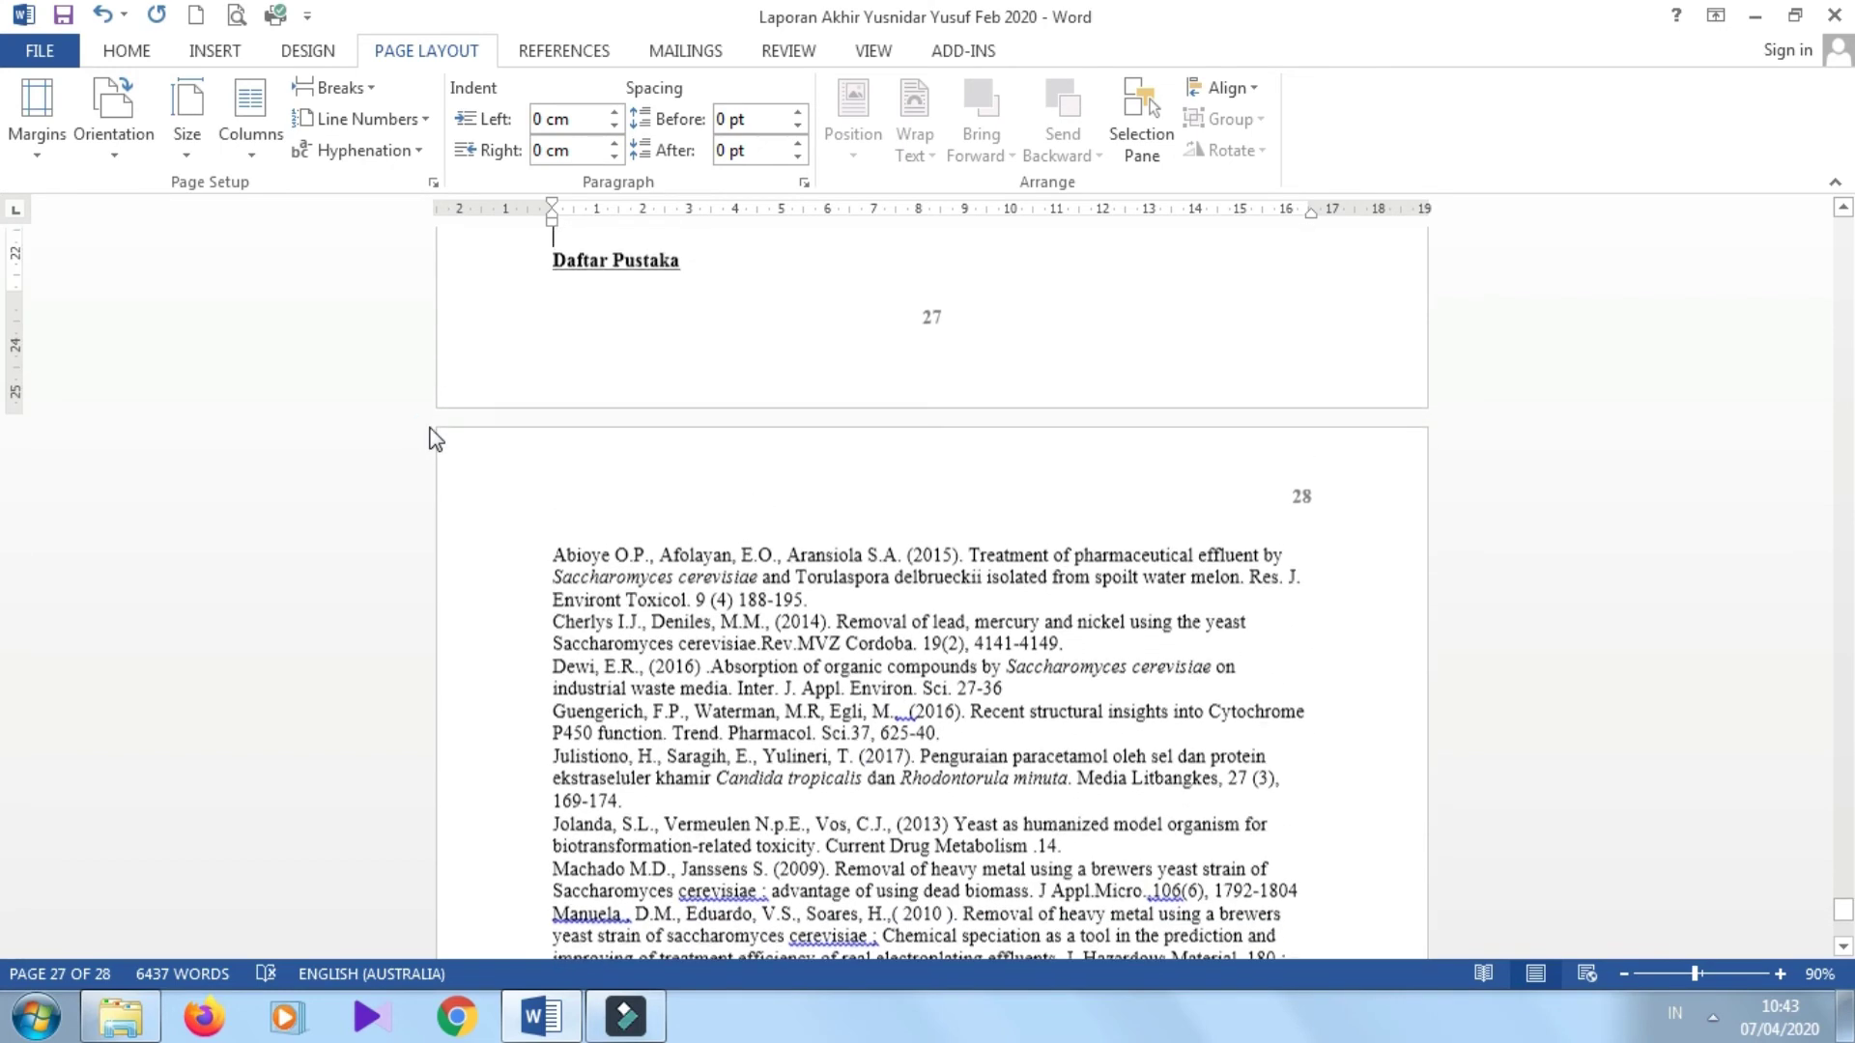
{"action": "key", "text": "Return"}
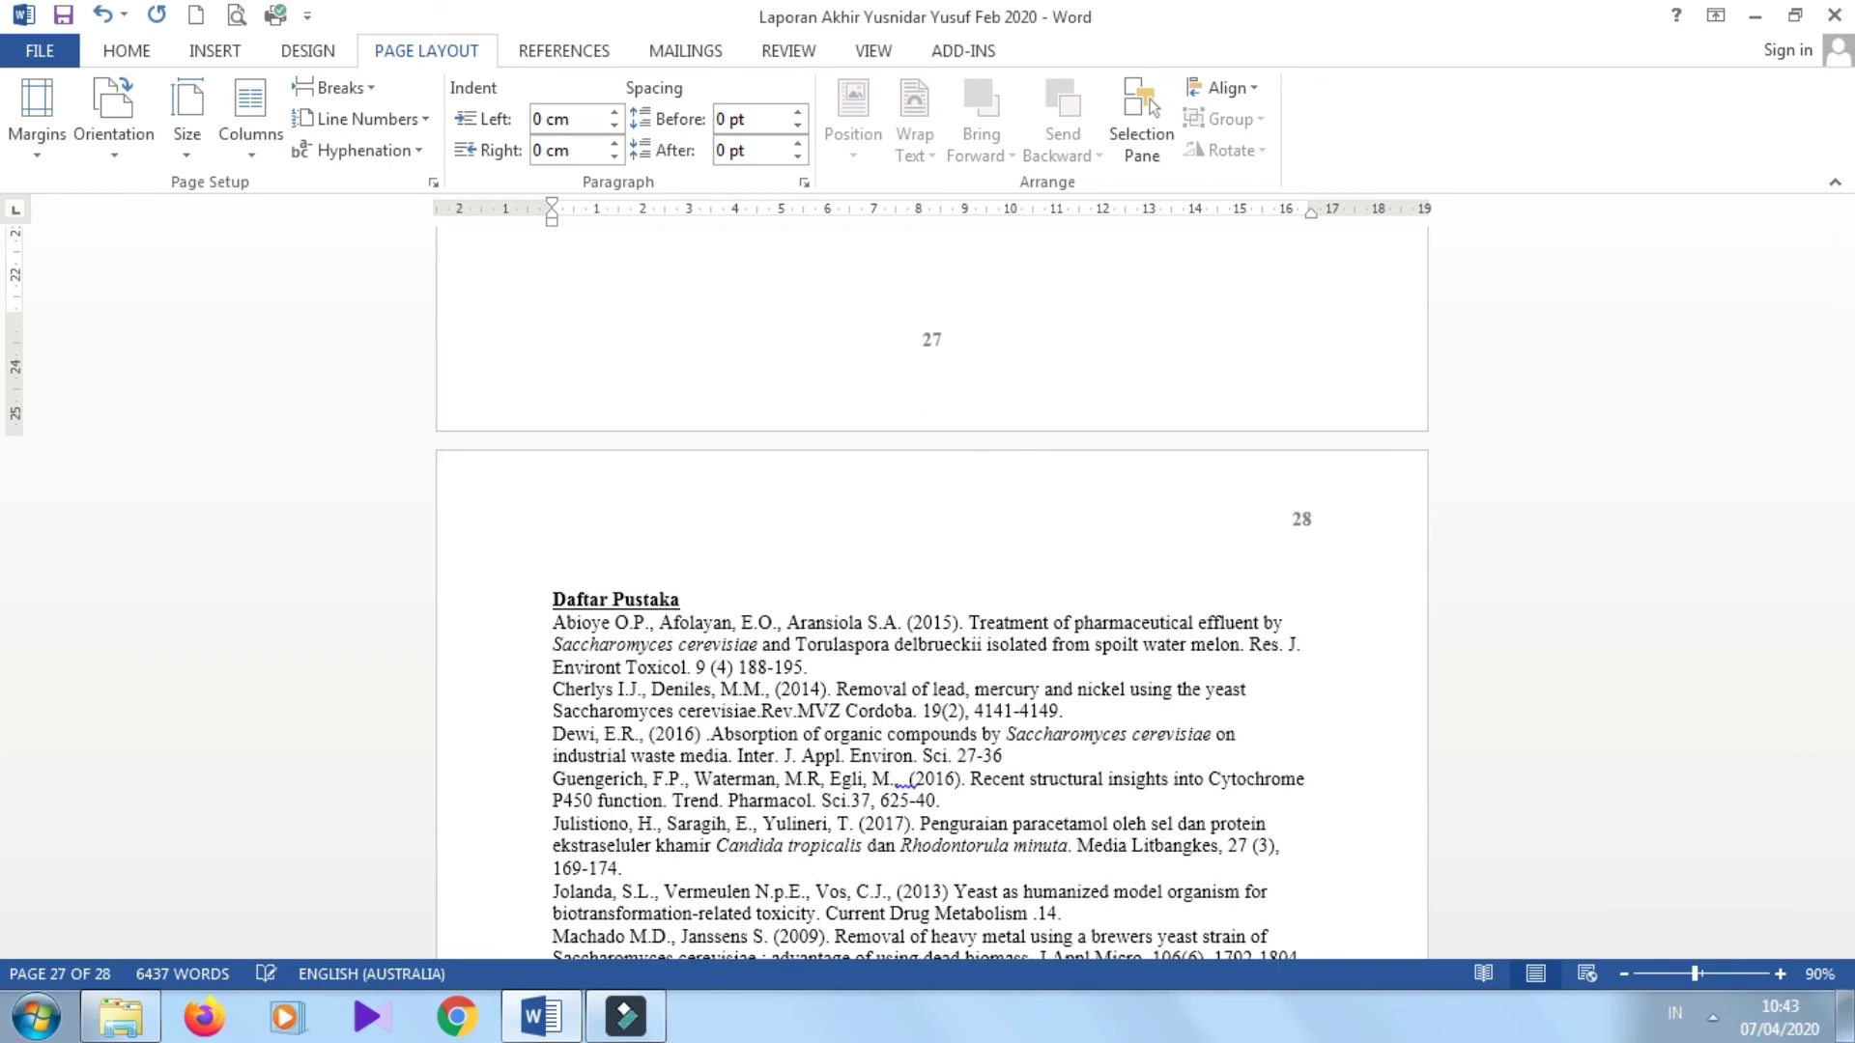
{"action": "key", "text": "Delete"}
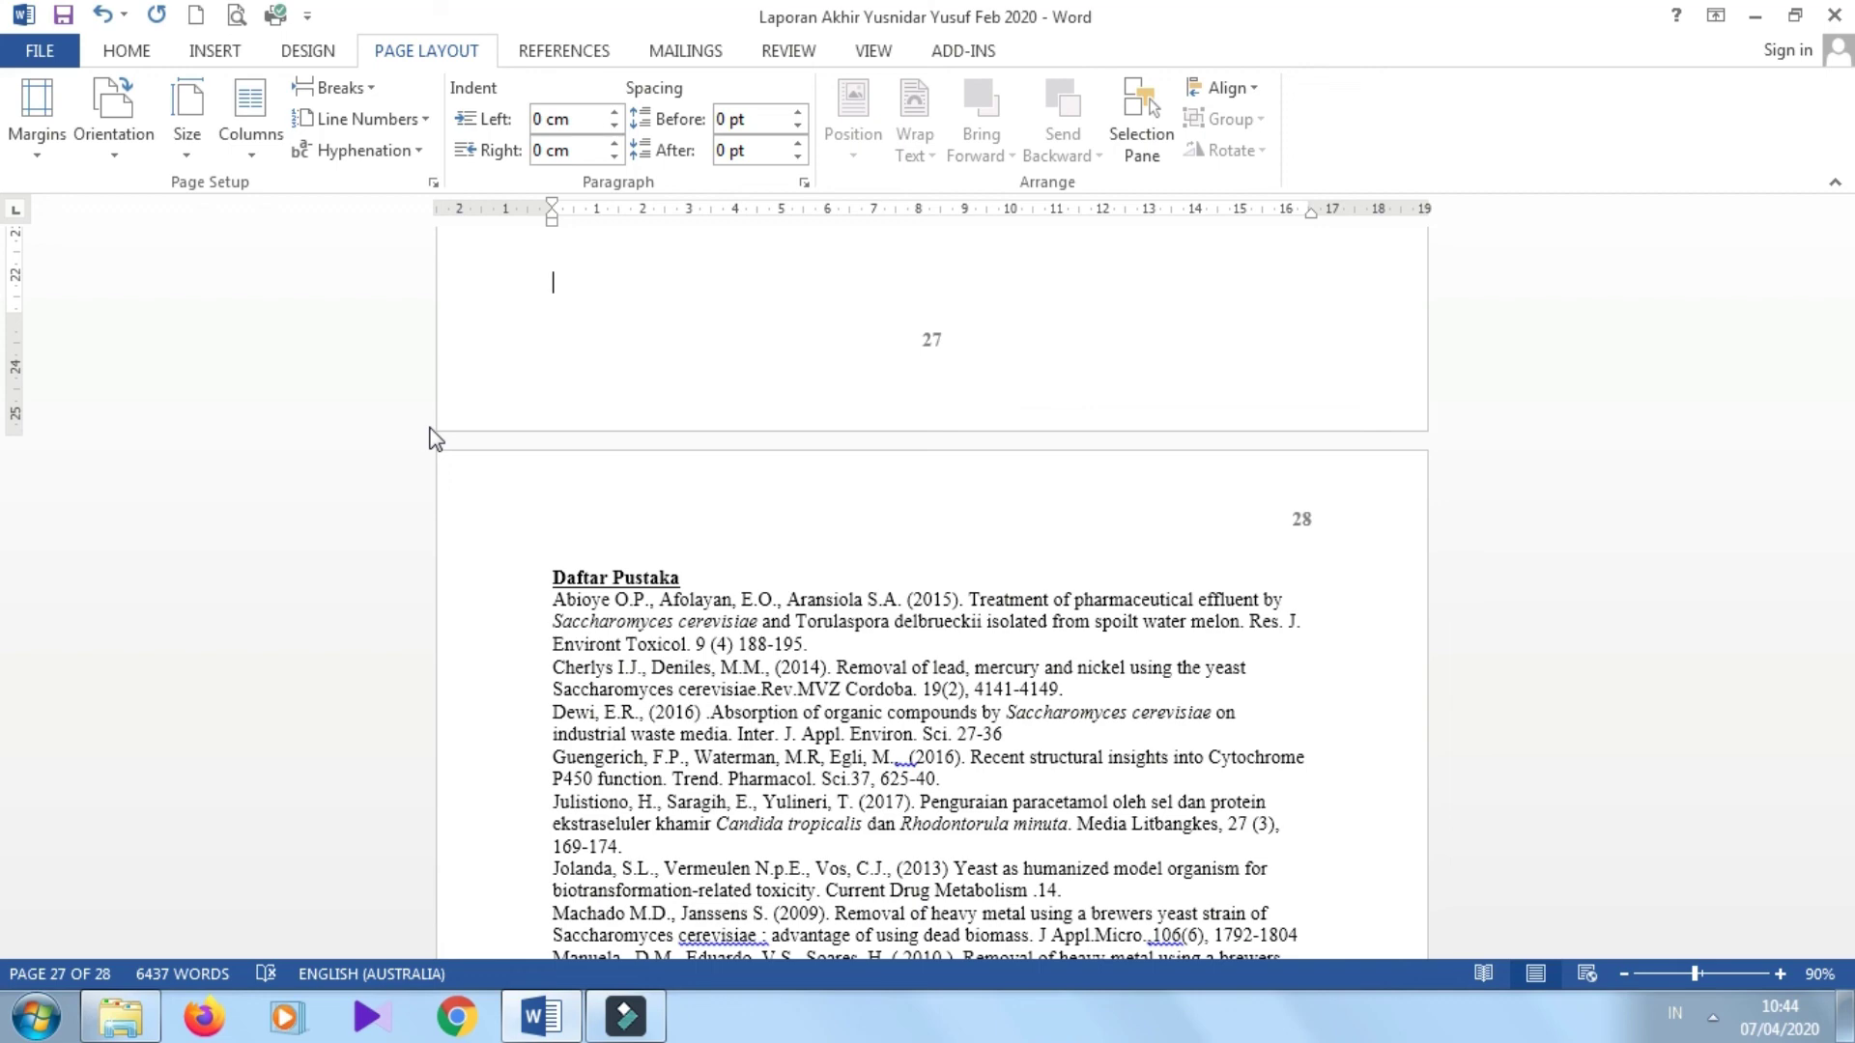
{"action": "scroll", "coordinate": [430, 440], "scroll_direction": "up", "scroll_amount": 10}
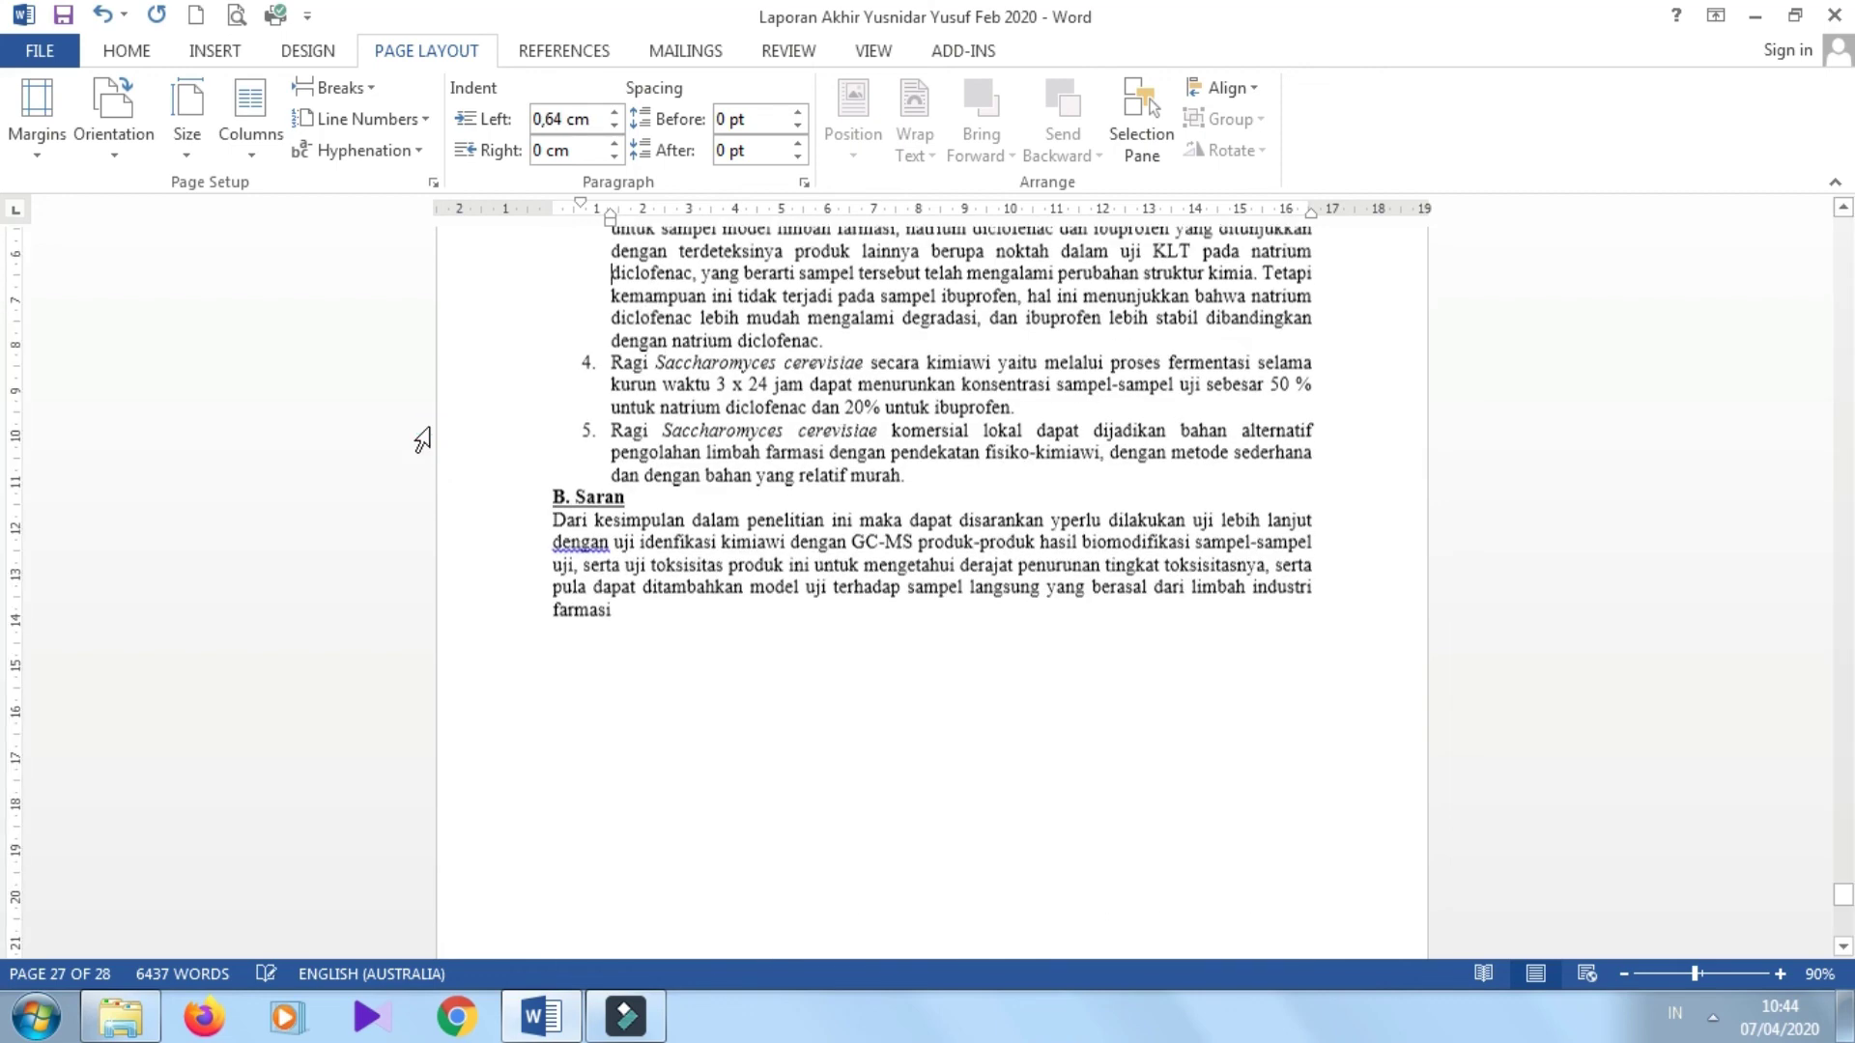
{"action": "scroll", "coordinate": [430, 440], "scroll_direction": "down", "scroll_amount": 10}
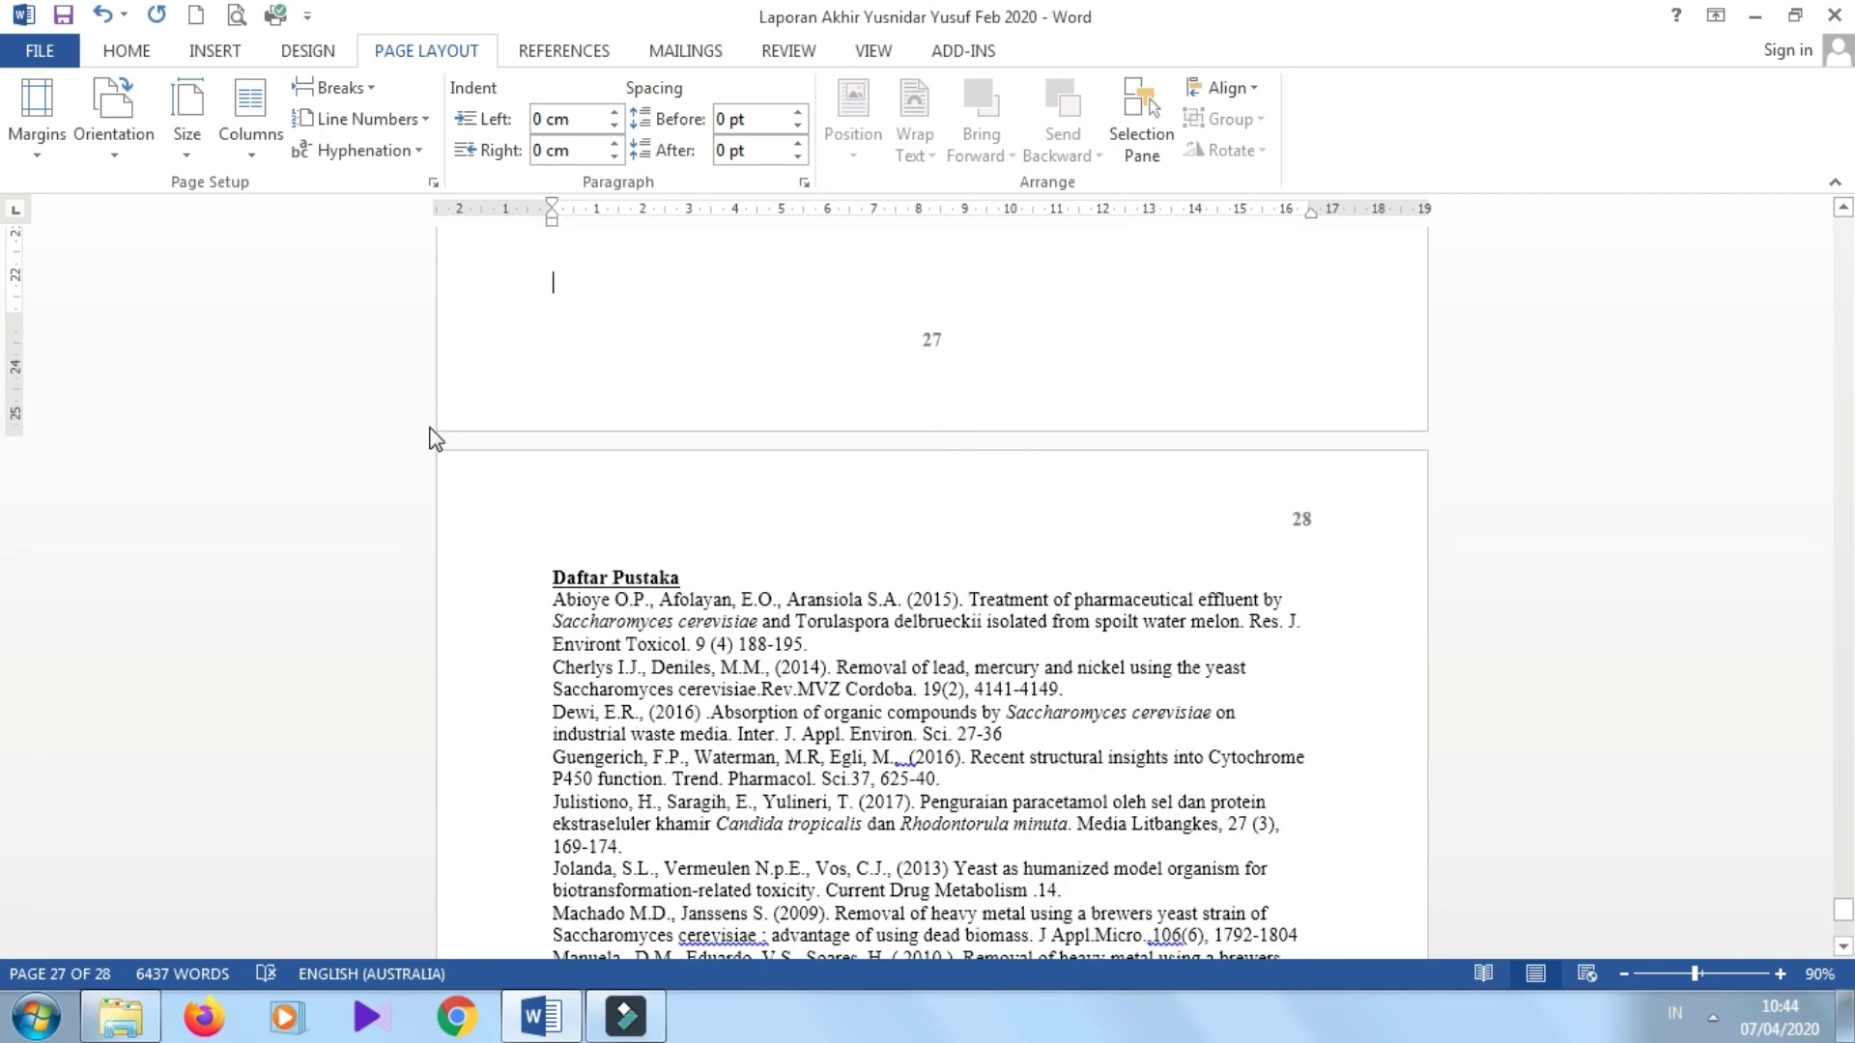